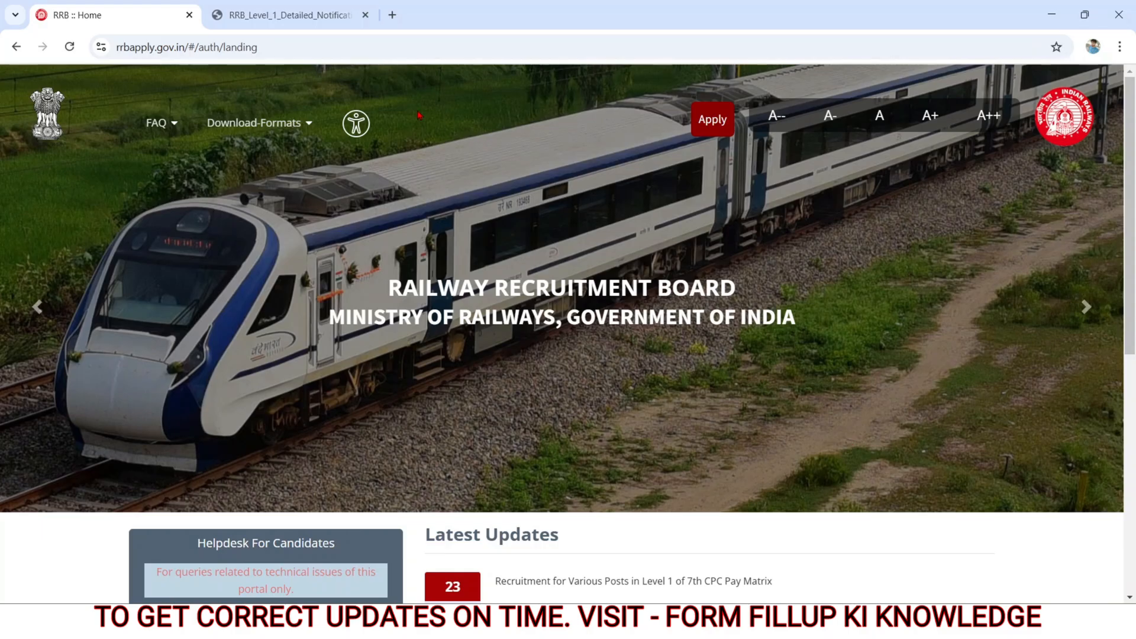
# Step: Examine the important dates, total vacancies and age limit in the RRB Level 1 detailed notification PDF
pyautogui.click(317, 16)
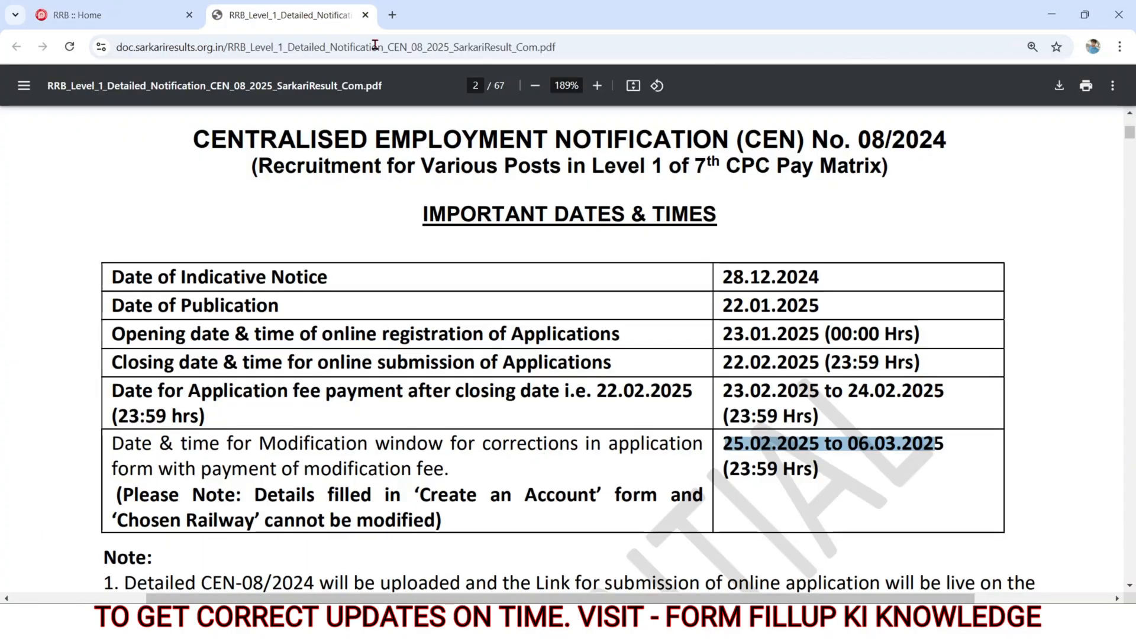
pyautogui.moveTo(723, 335); pyautogui.dragTo(822, 365)
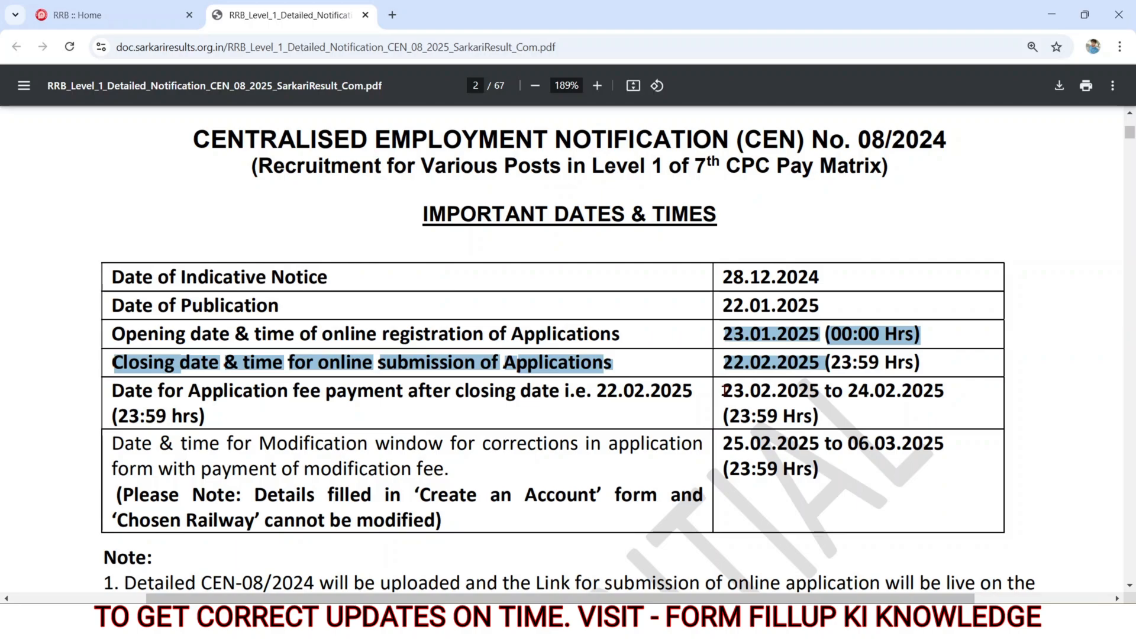
pyautogui.moveTo(726, 390); pyautogui.dragTo(827, 415)
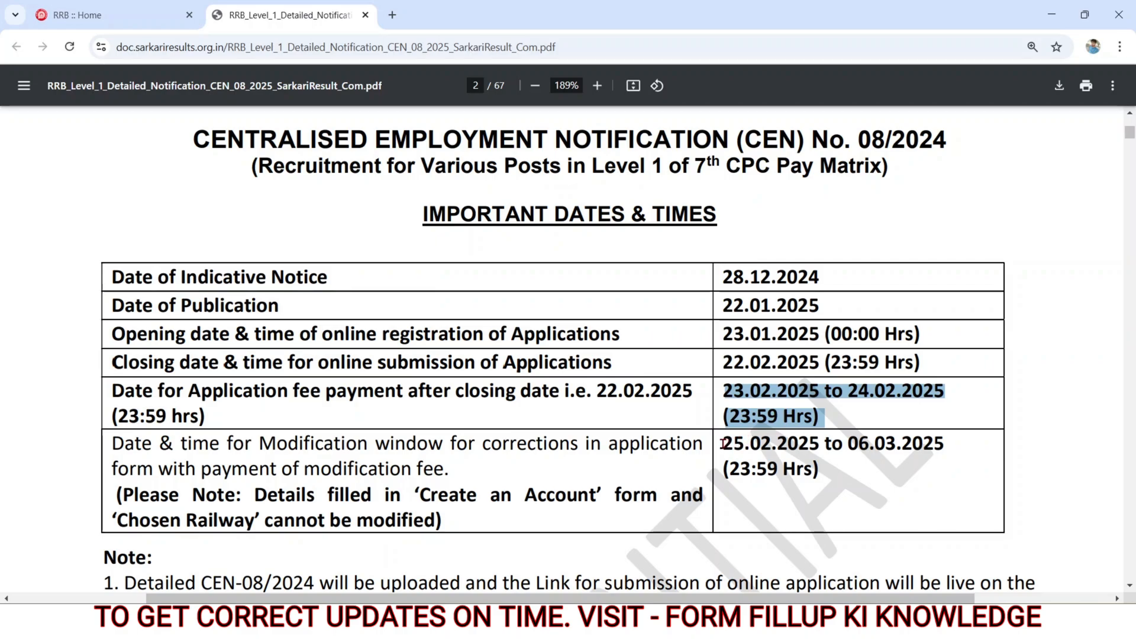
pyautogui.moveTo(723, 444); pyautogui.dragTo(817, 457)
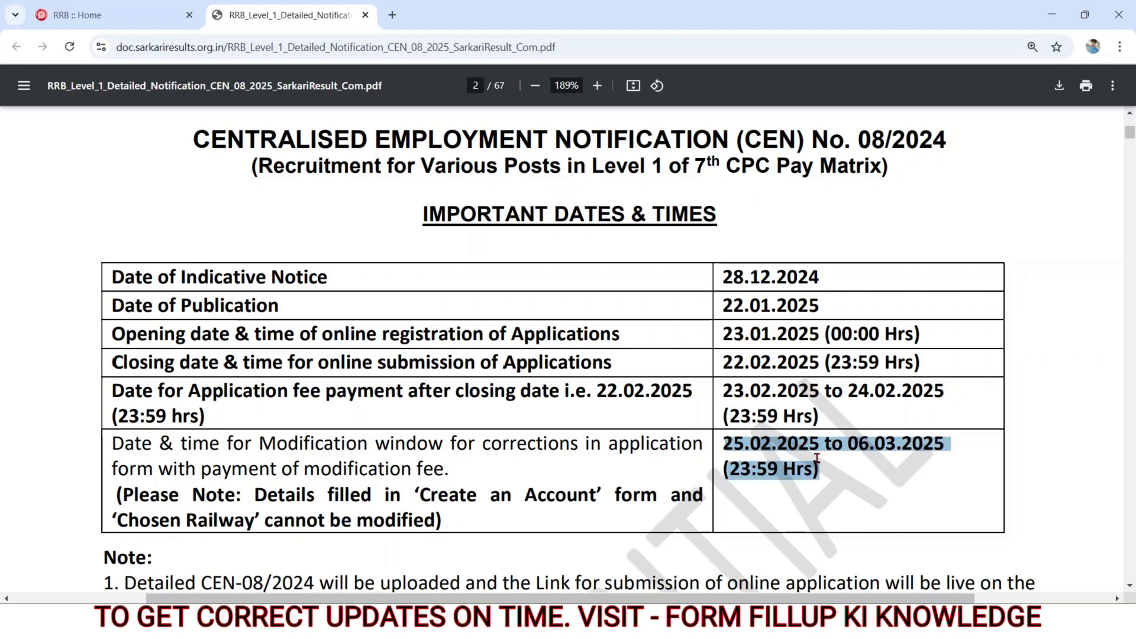
pyautogui.click(856, 483)
pyautogui.scroll(-6, 855, 484)
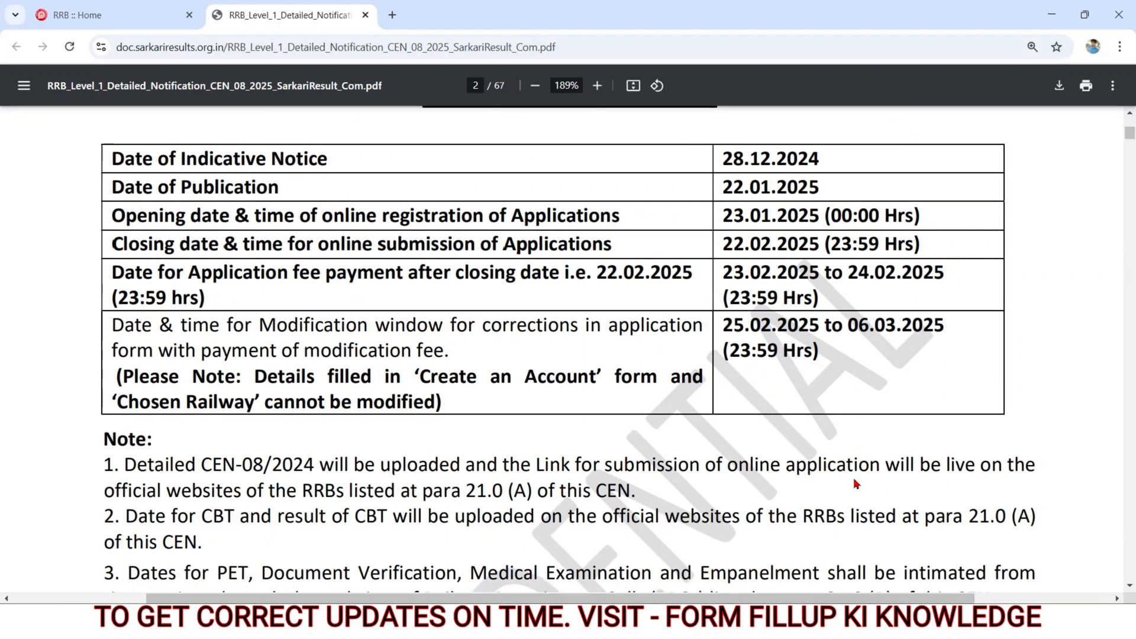
pyautogui.scroll(-5, 855, 484)
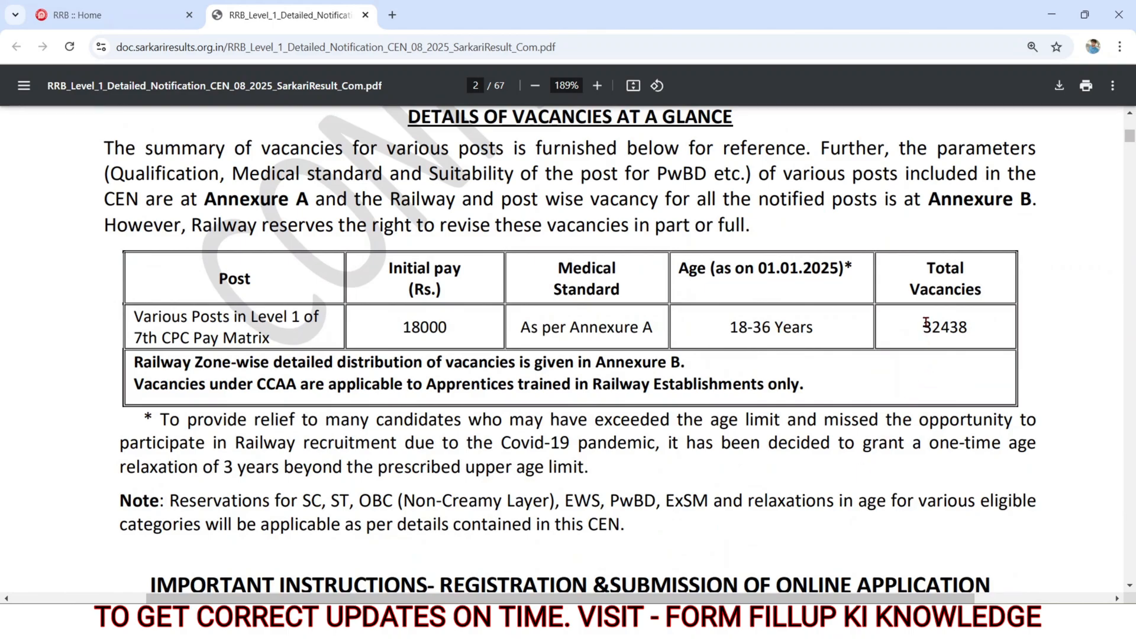
pyautogui.moveTo(924, 328); pyautogui.dragTo(971, 328)
pyautogui.moveTo(731, 327); pyautogui.dragTo(813, 327)
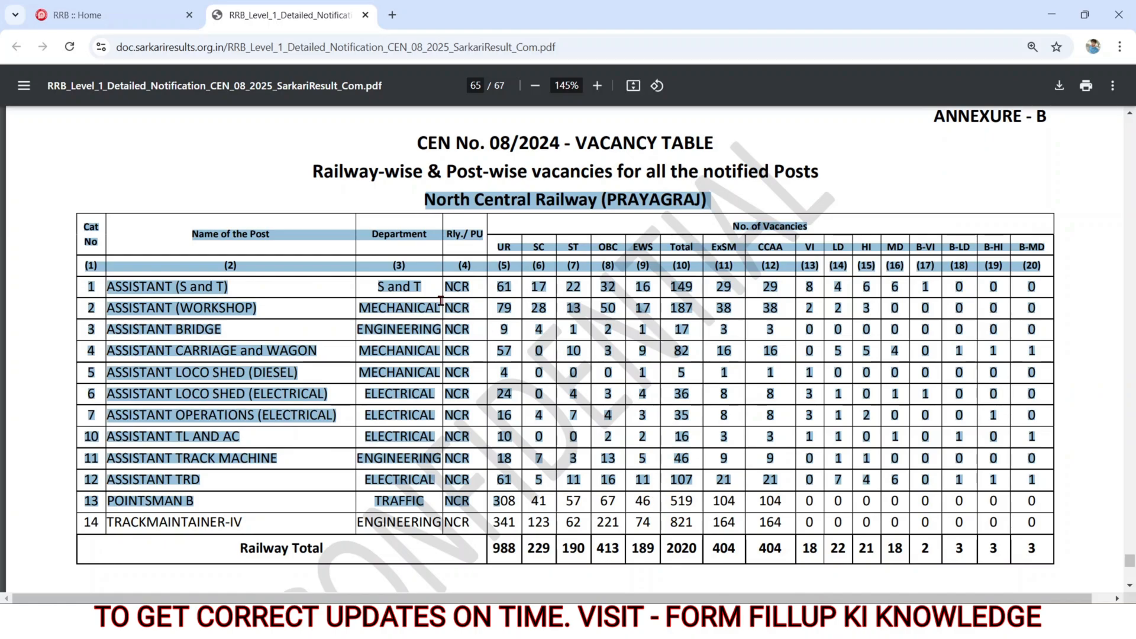
# Step: Return to the RRB home page and open the sign-in page for candidates who already have an account
pyautogui.click(133, 16)
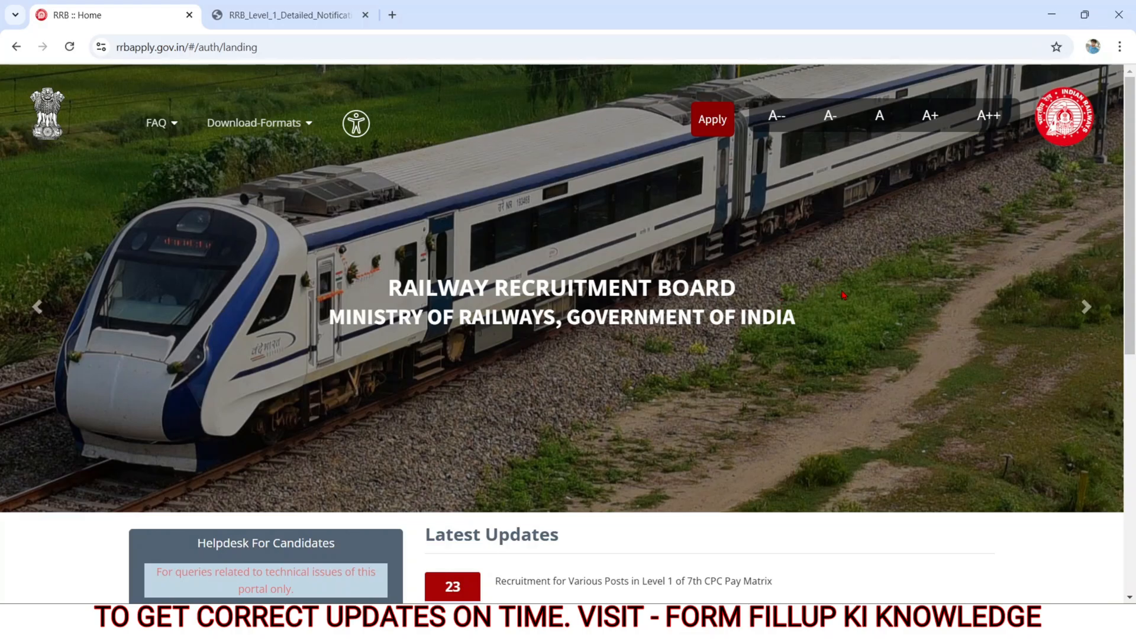
pyautogui.moveTo(118, 53); pyautogui.dragTo(199, 57)
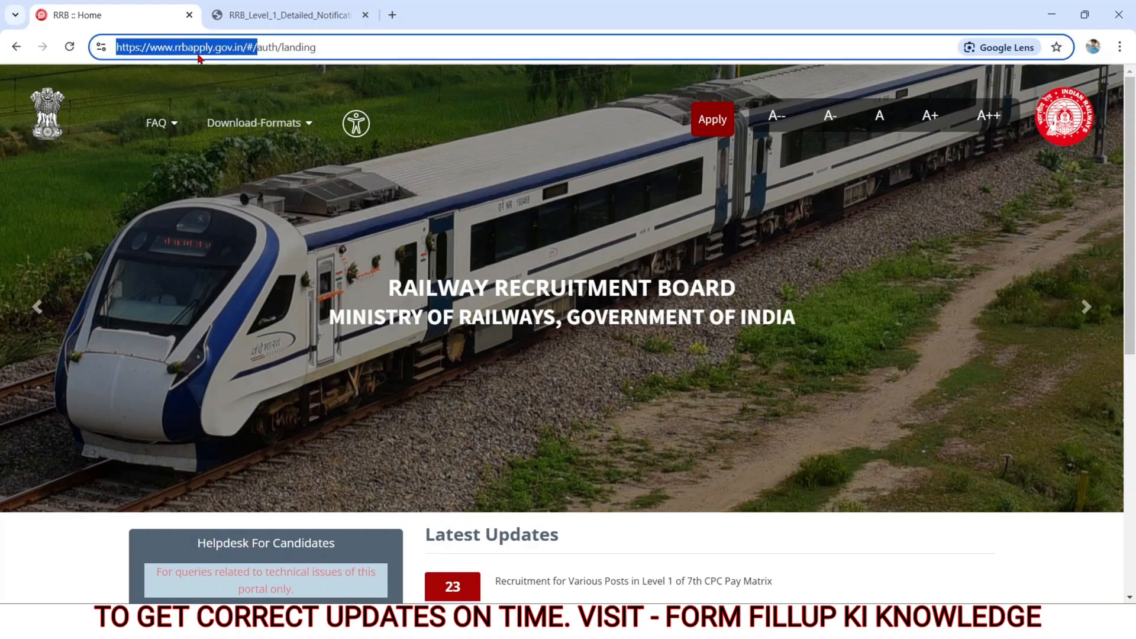
pyautogui.click(461, 108)
pyautogui.click(701, 130)
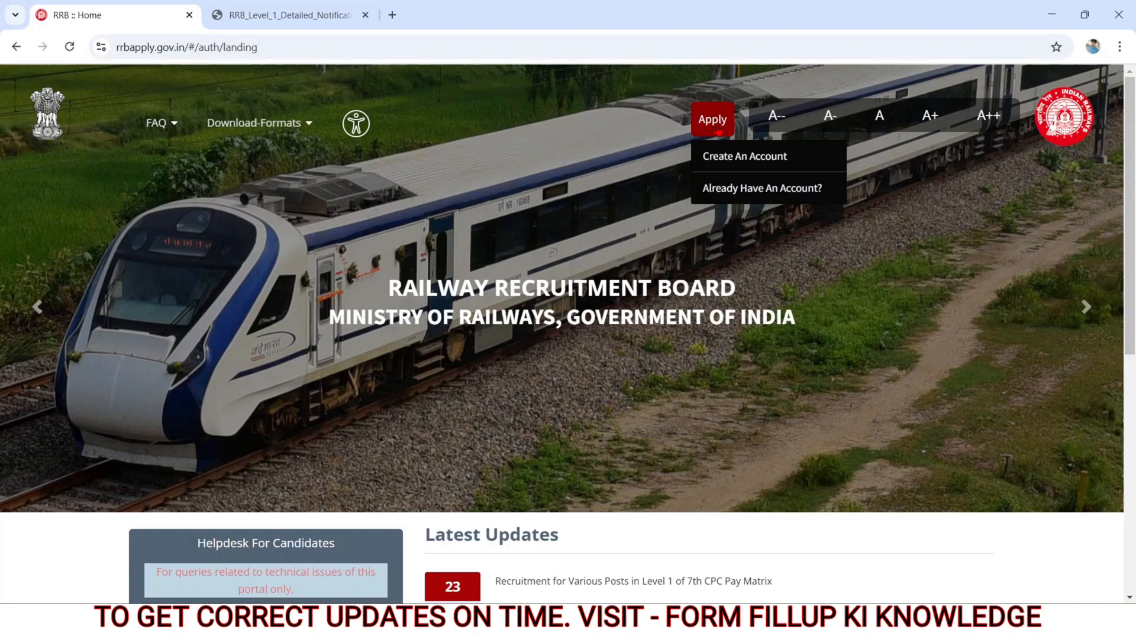
pyautogui.click(740, 188)
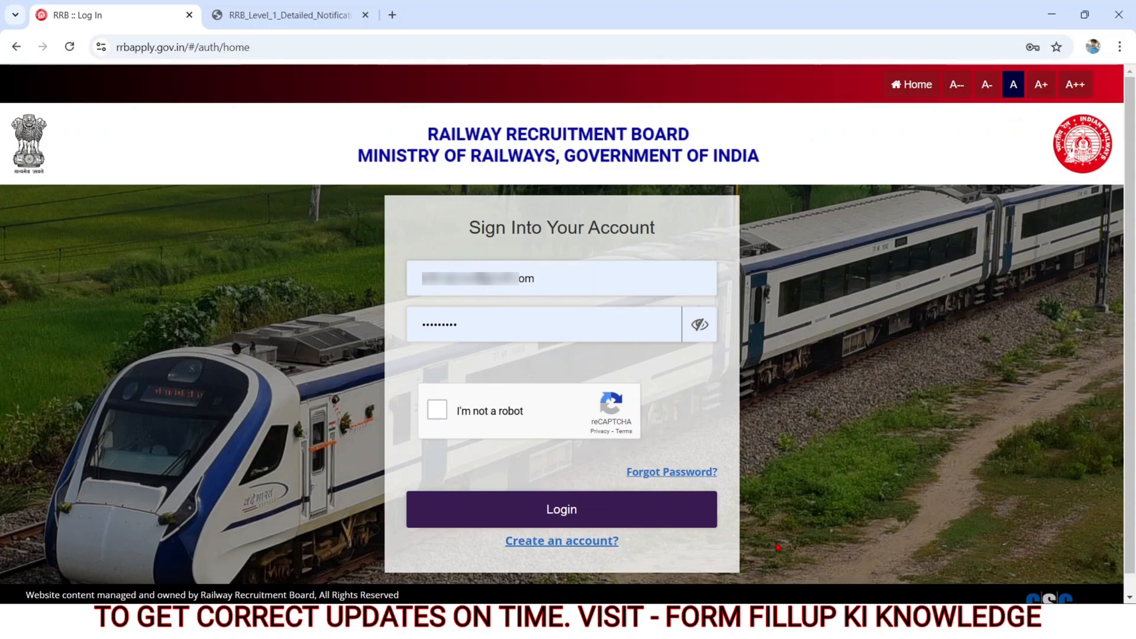
# Step: Open the account creation form and acknowledge the notice about existing 2024 accounts
pyautogui.click(571, 545)
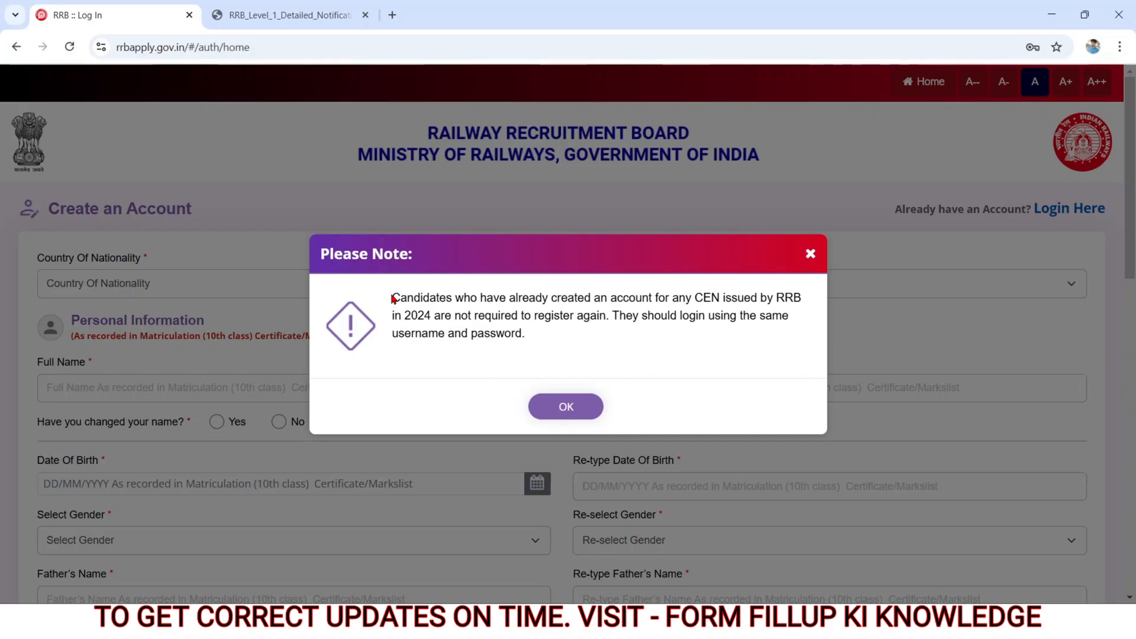
pyautogui.moveTo(392, 298); pyautogui.dragTo(524, 335)
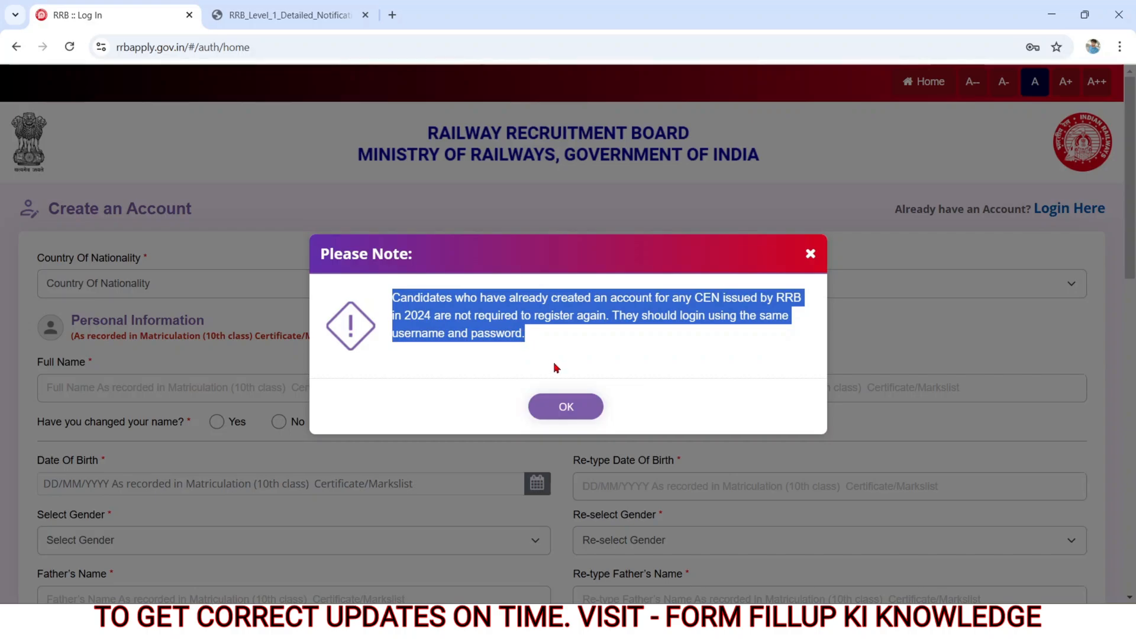
pyautogui.click(563, 408)
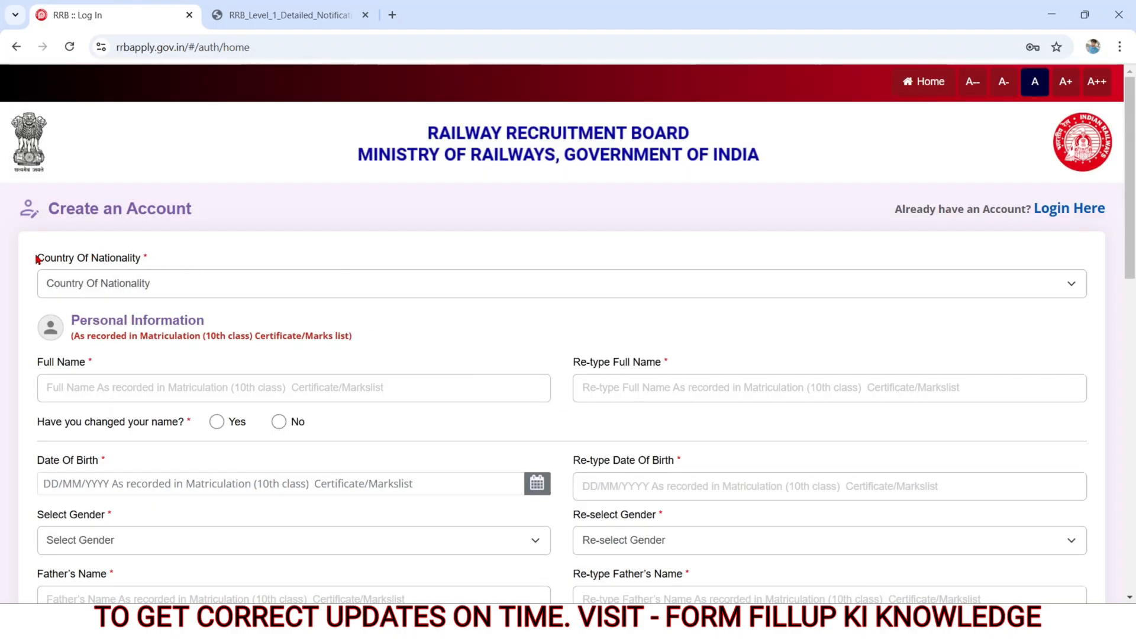
# Step: Set the country of nationality to India in the account creation form
pyautogui.moveTo(43, 261); pyautogui.dragTo(142, 261)
pyautogui.click(129, 285)
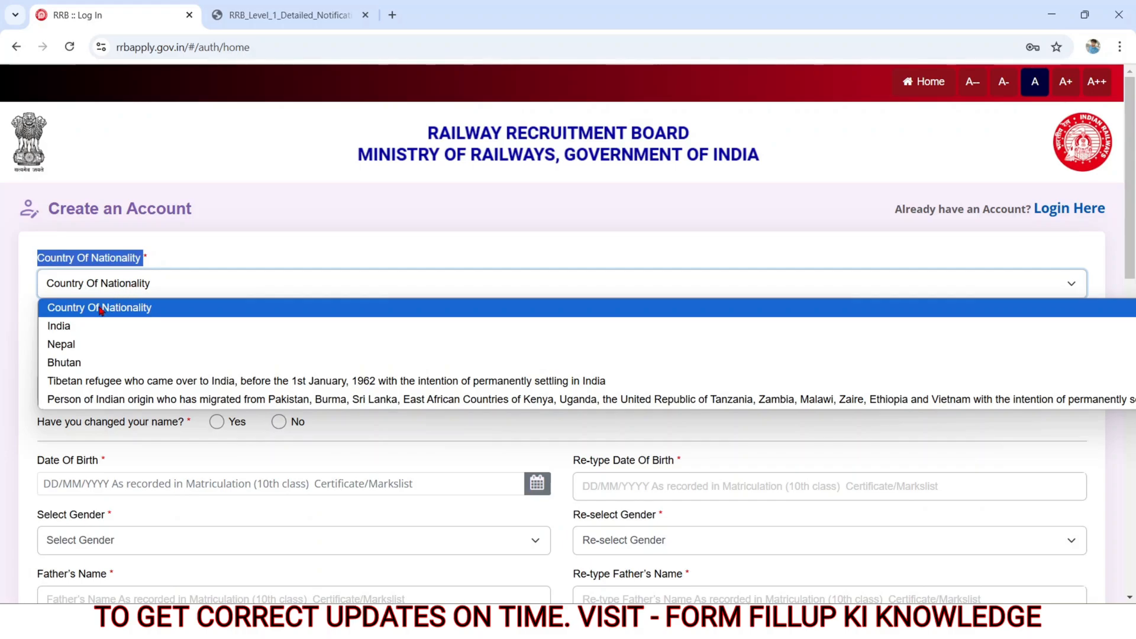
pyautogui.click(75, 327)
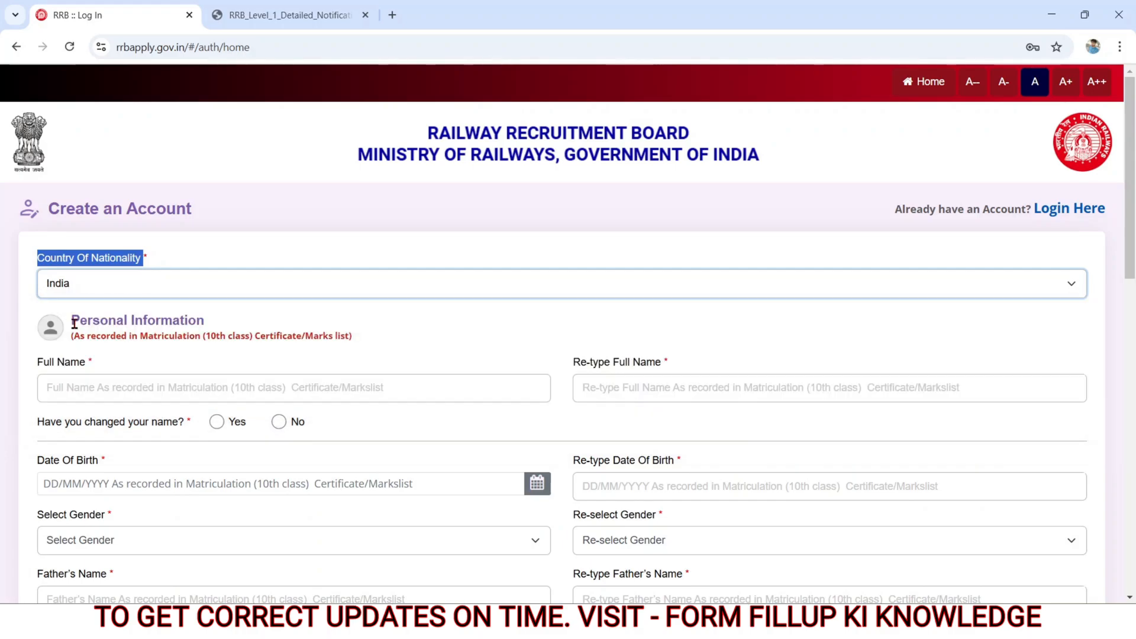
# Step: Examine the full name and re-type full name fields under Personal Information
pyautogui.moveTo(69, 320); pyautogui.dragTo(189, 335)
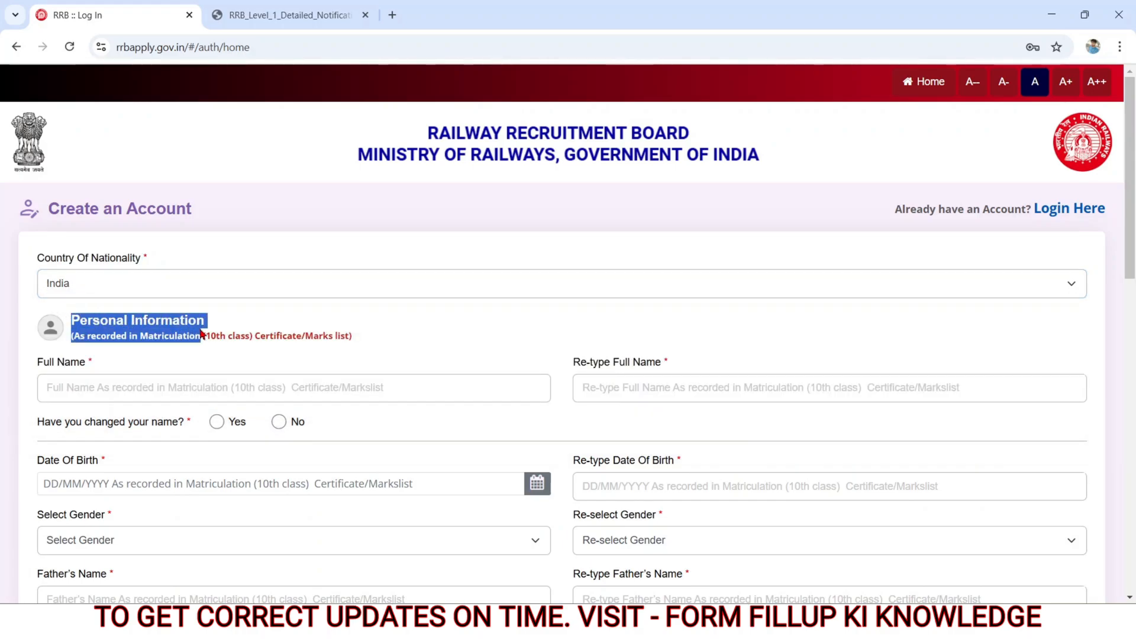
pyautogui.click(37, 365)
pyautogui.moveTo(37, 365); pyautogui.dragTo(89, 364)
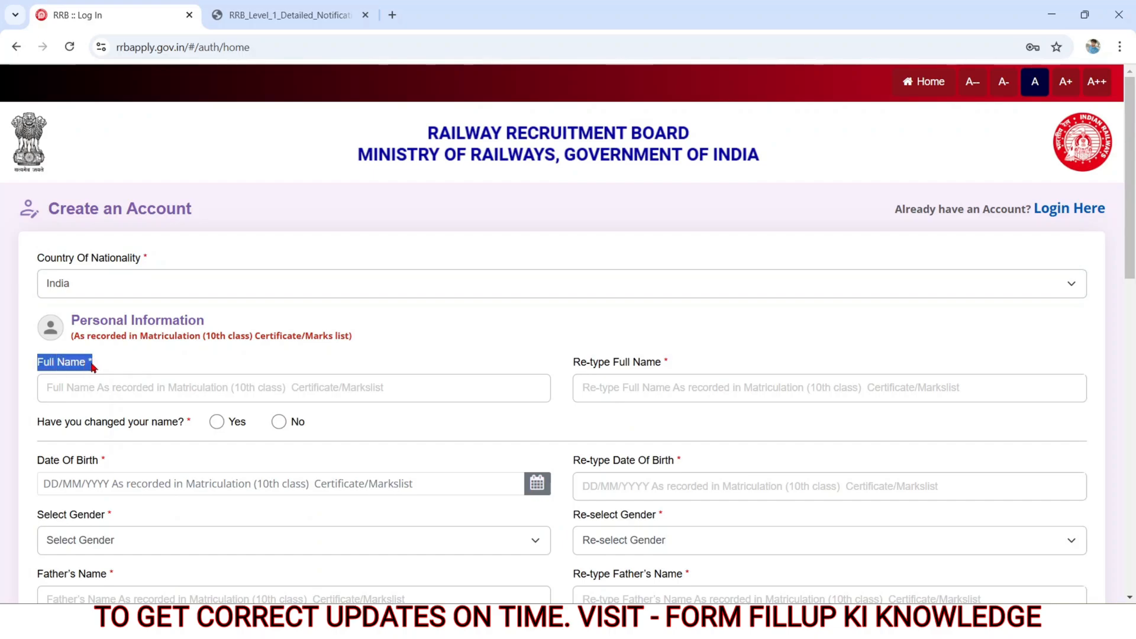
pyautogui.click(47, 386)
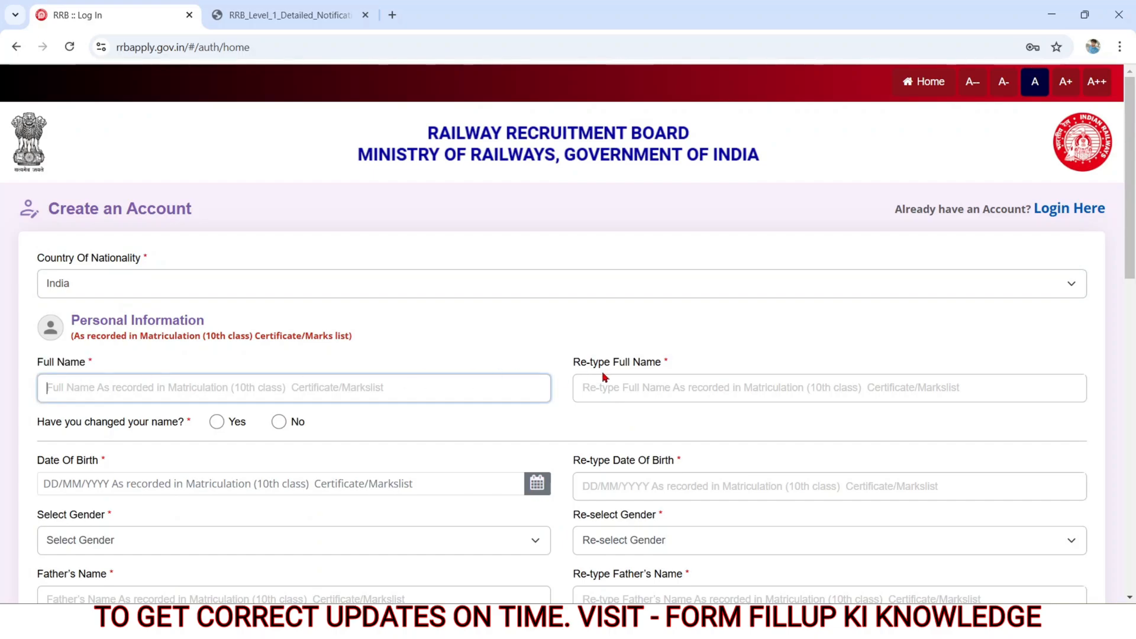
pyautogui.moveTo(572, 362); pyautogui.dragTo(668, 367)
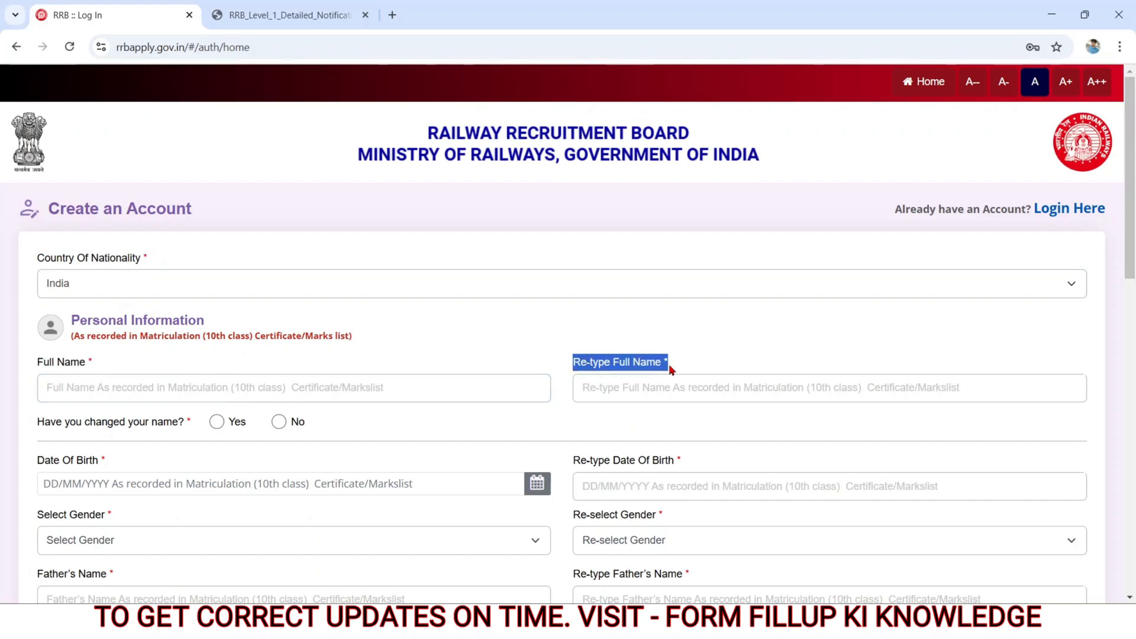
pyautogui.click(626, 385)
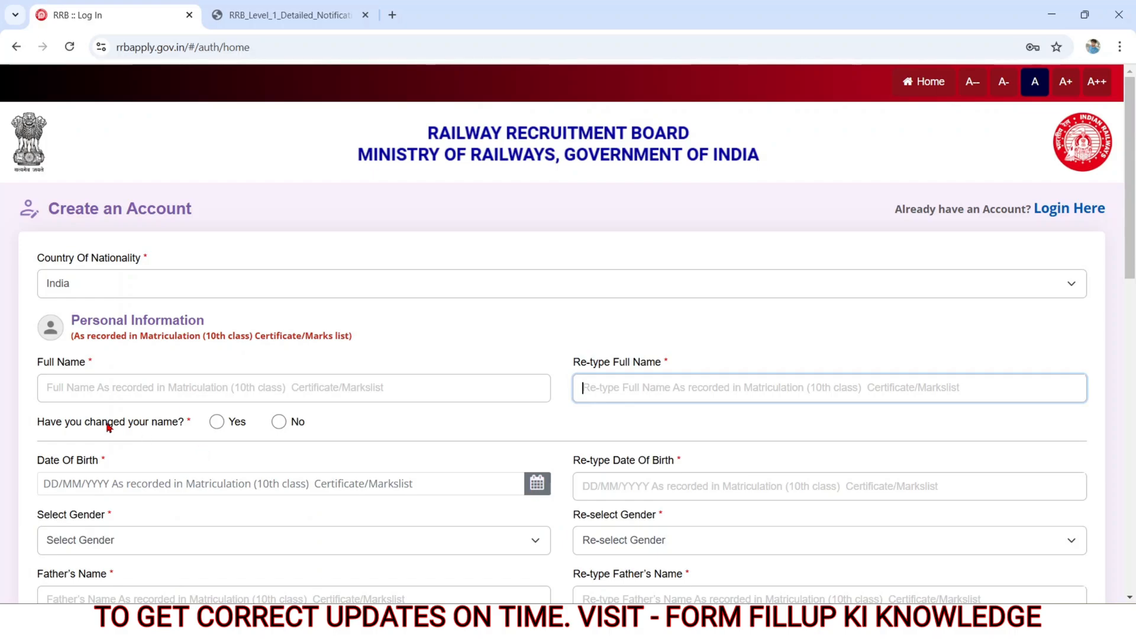
# Step: Try answering Yes to the name-change question, agree to the information notice and inspect both new-name fields
pyautogui.moveTo(38, 422); pyautogui.dragTo(201, 427)
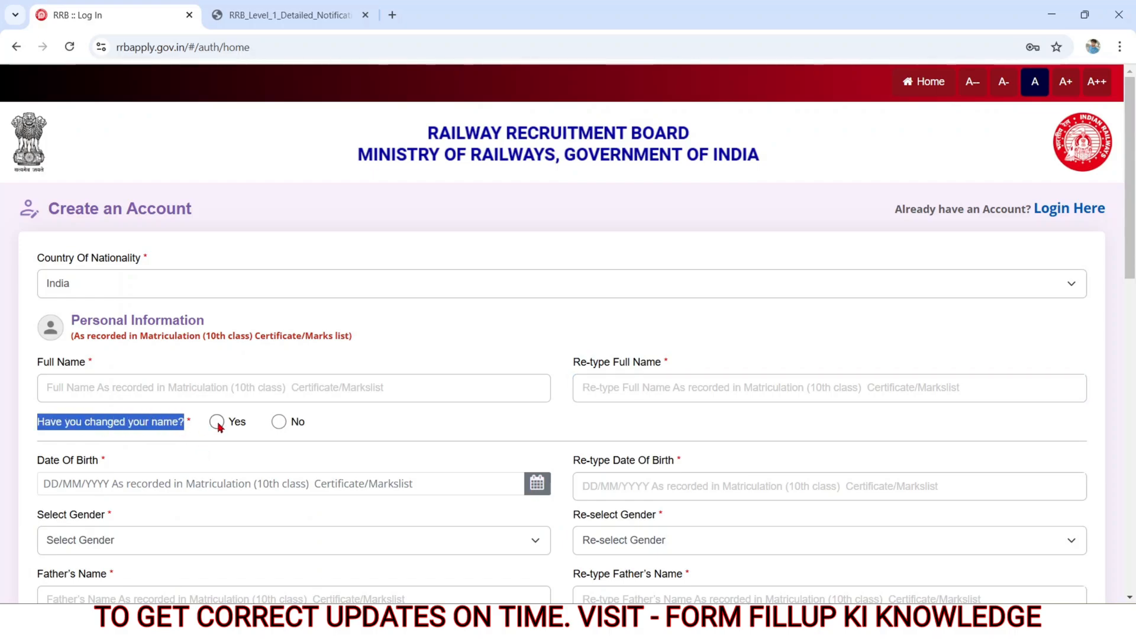
pyautogui.click(217, 421)
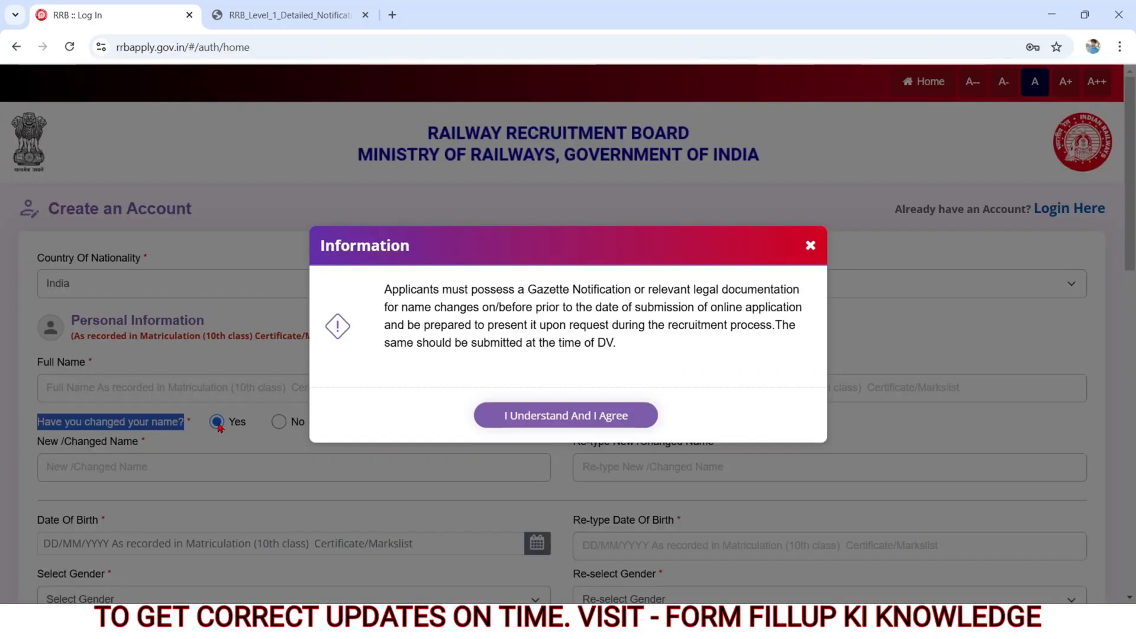
pyautogui.click(507, 417)
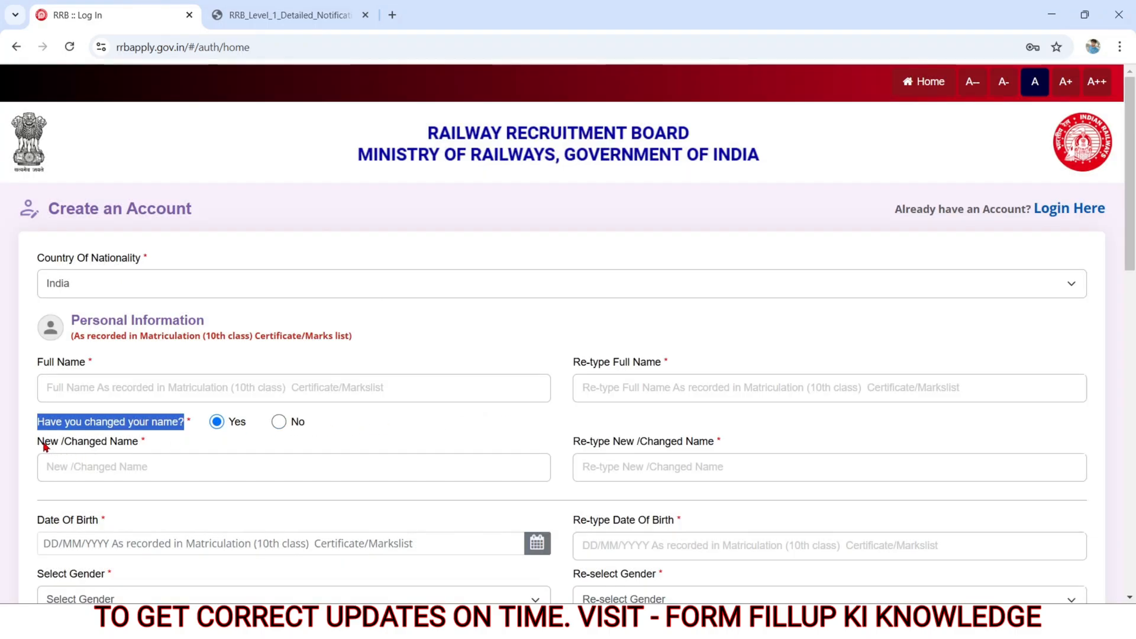
pyautogui.moveTo(44, 446); pyautogui.dragTo(140, 447)
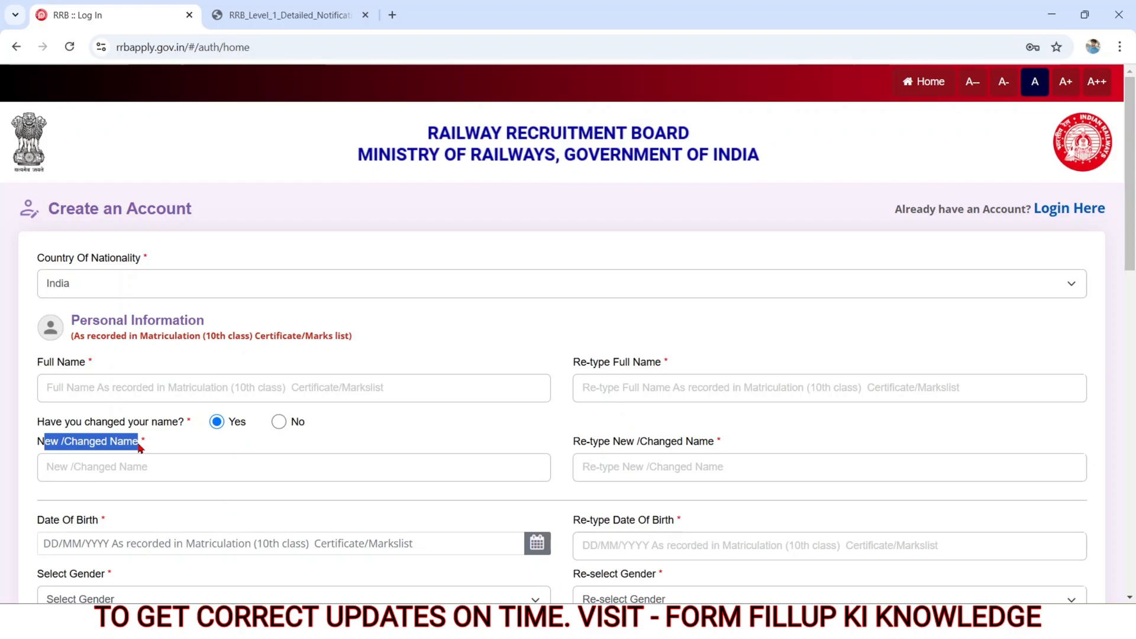
pyautogui.click(117, 474)
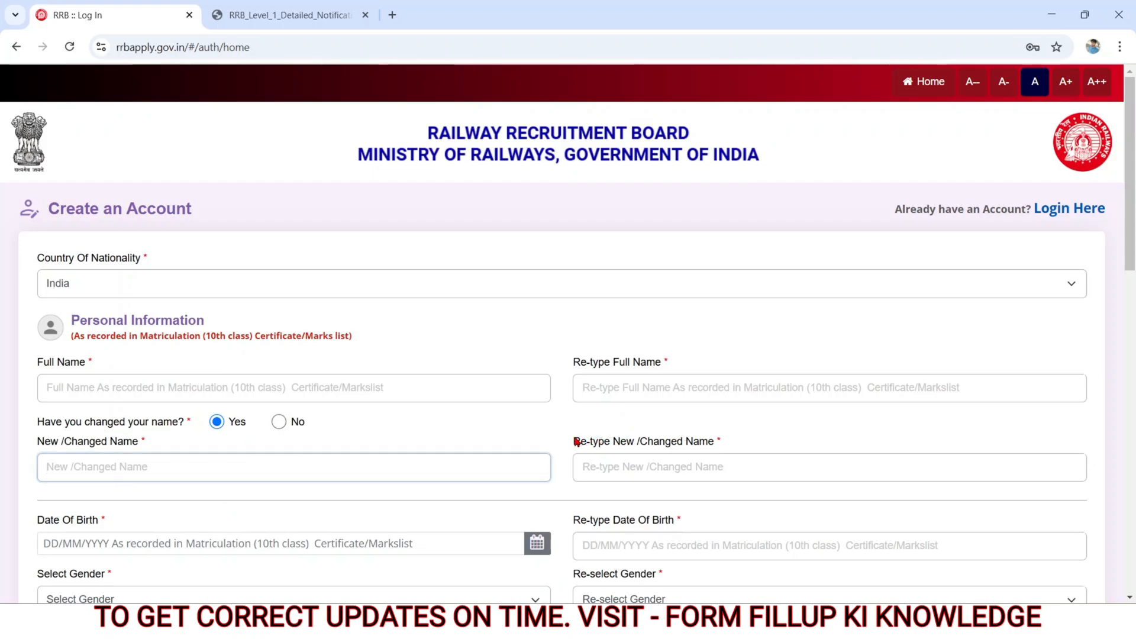
pyautogui.moveTo(576, 442); pyautogui.dragTo(723, 456)
pyautogui.click(641, 466)
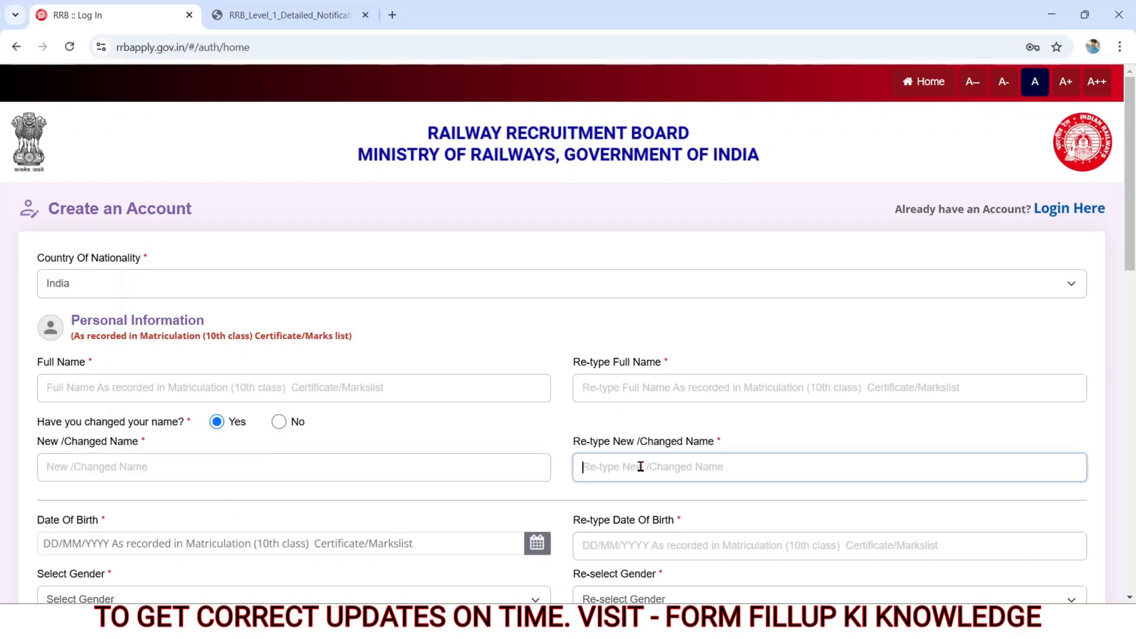
# Step: Answer No to the name-change question and examine the date of birth and re-type date of birth fields
pyautogui.click(278, 423)
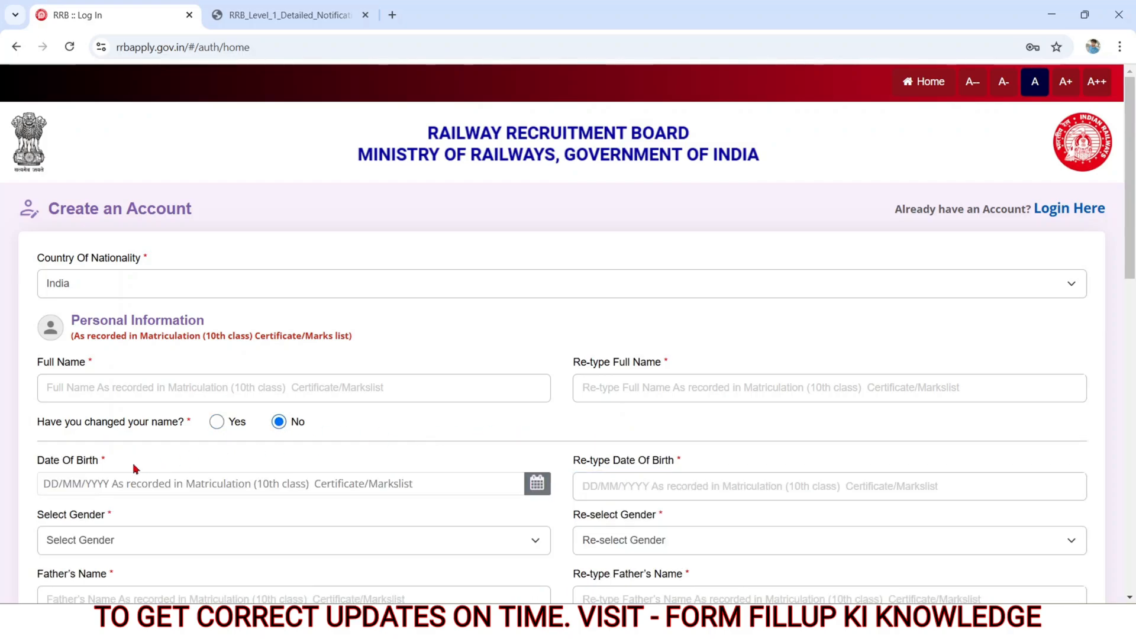
pyautogui.moveTo(37, 462); pyautogui.dragTo(109, 462)
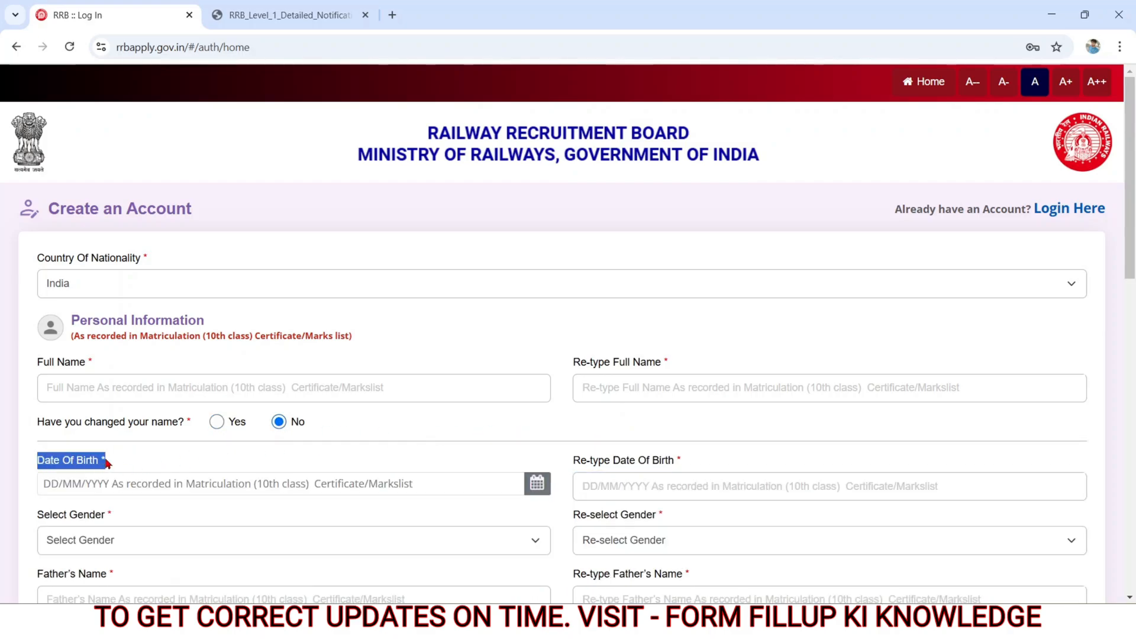
pyautogui.click(74, 482)
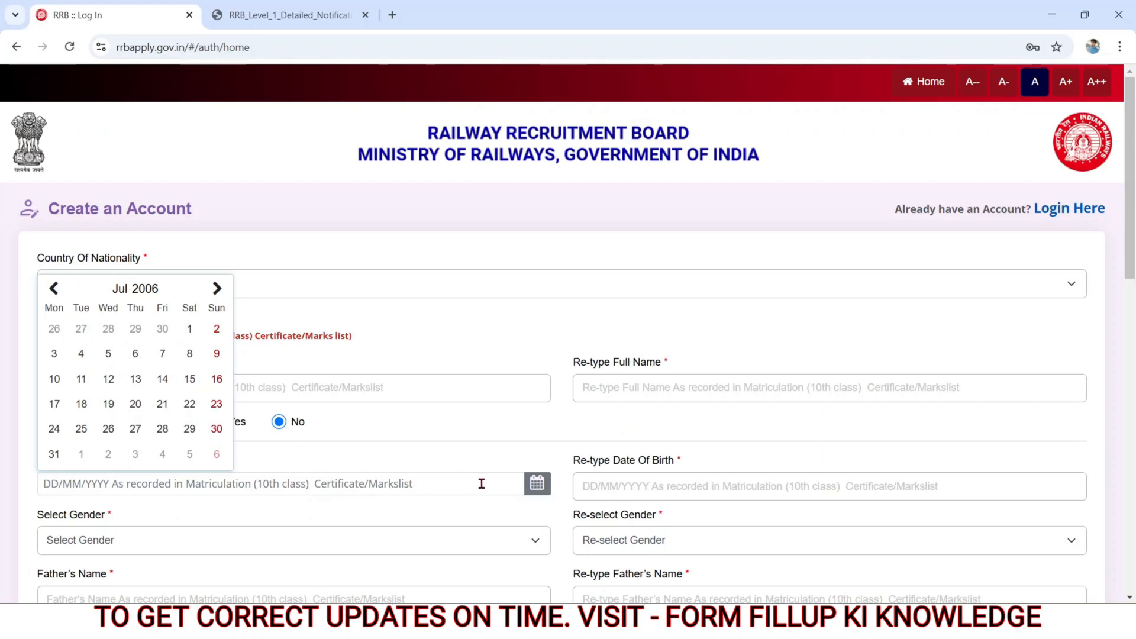
pyautogui.moveTo(583, 462); pyautogui.dragTo(680, 460)
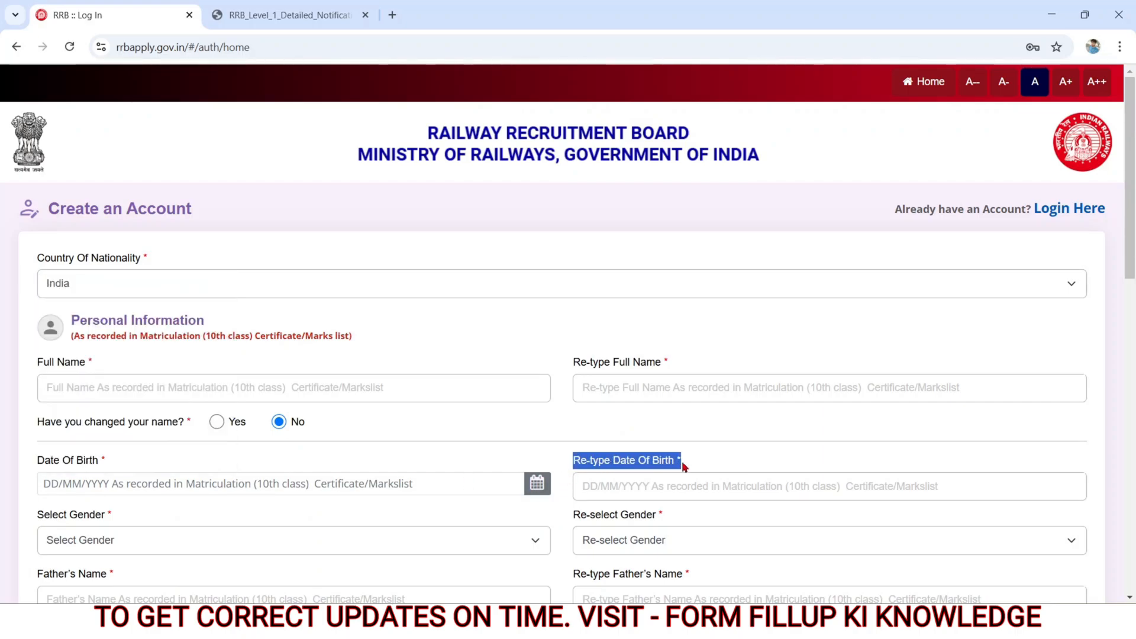
pyautogui.click(614, 481)
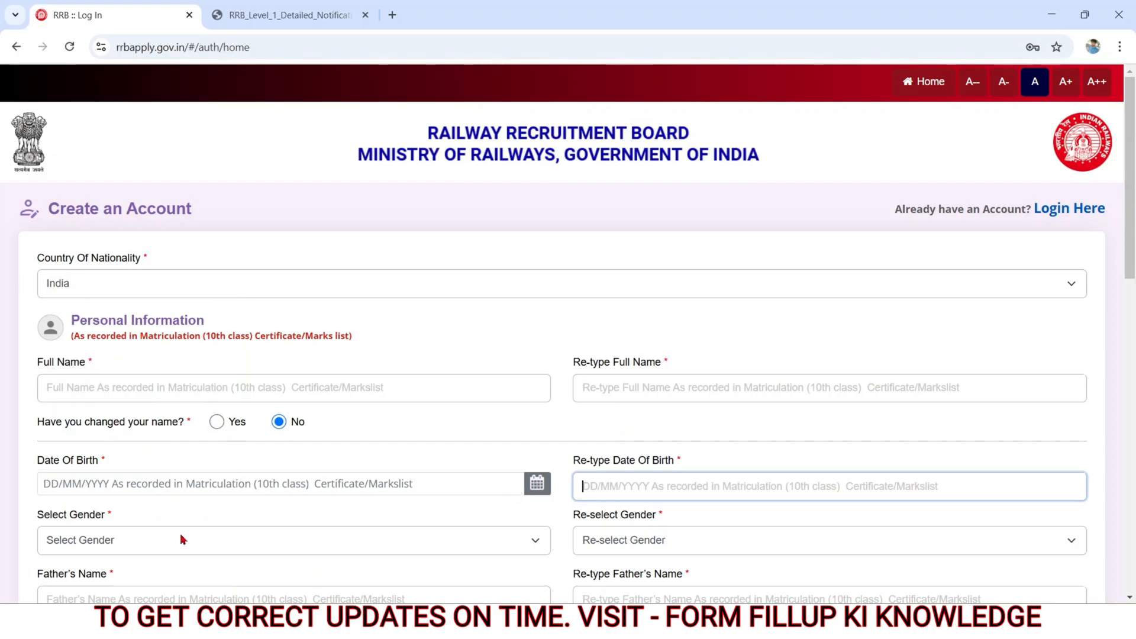
# Step: Set the gender to Male and re-select Male in the confirmation field under Personal Information
pyautogui.moveTo(36, 515); pyautogui.dragTo(107, 515)
pyautogui.click(79, 540)
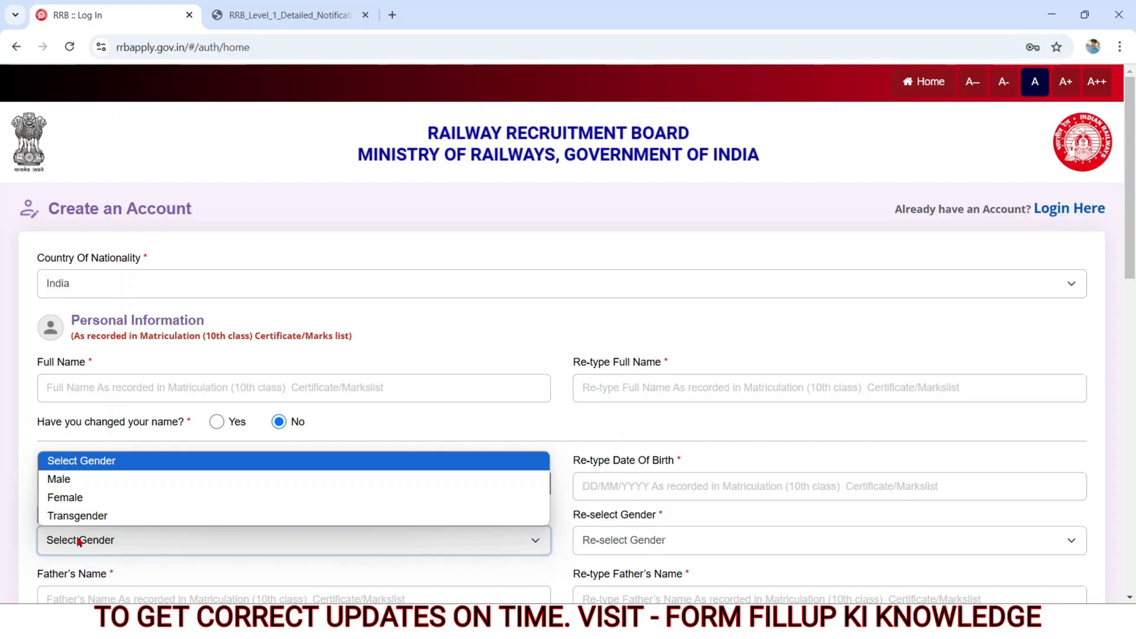
pyautogui.click(66, 480)
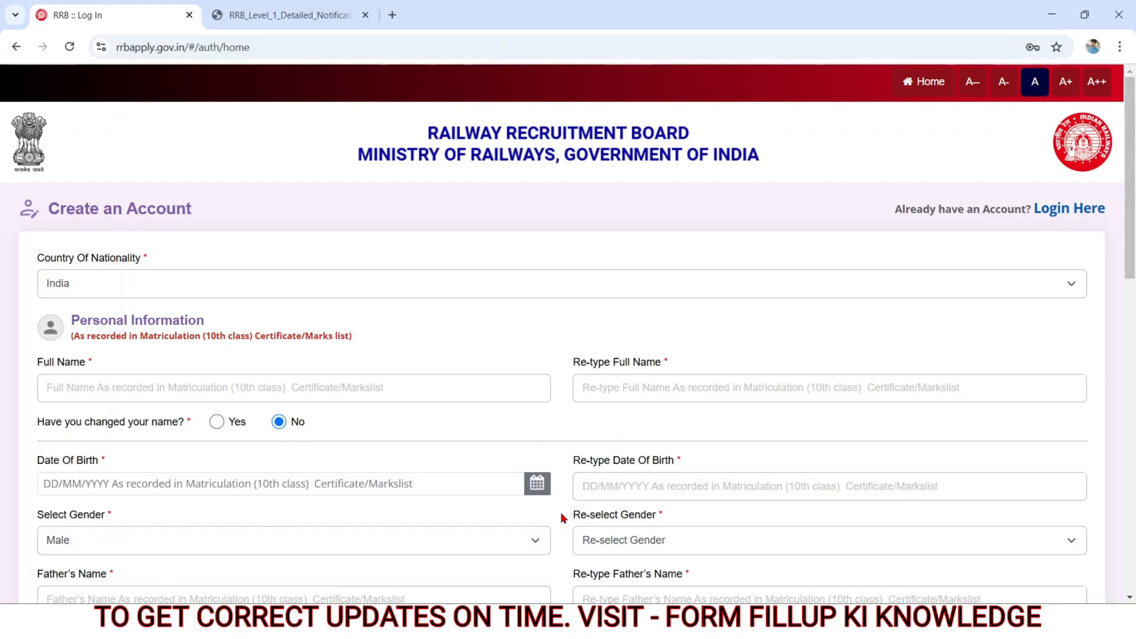
pyautogui.moveTo(563, 519); pyautogui.dragTo(672, 525)
pyautogui.click(672, 534)
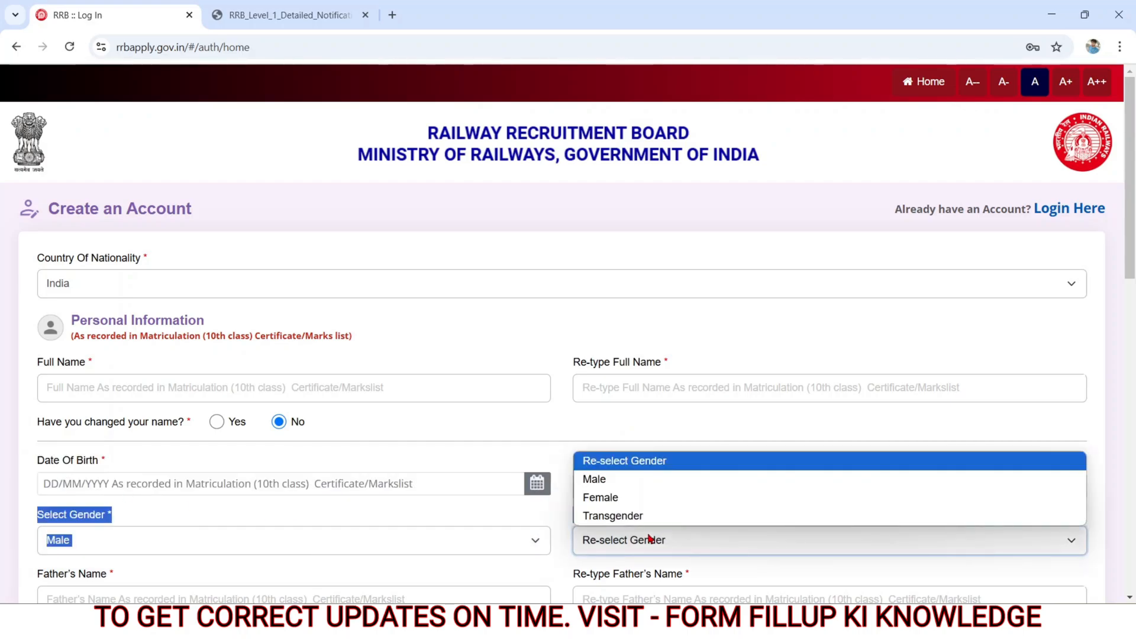
pyautogui.click(613, 480)
# Step: Examine the father's name and mother's name fields together with their matching re-type fields
pyautogui.scroll(-6, 35, 190)
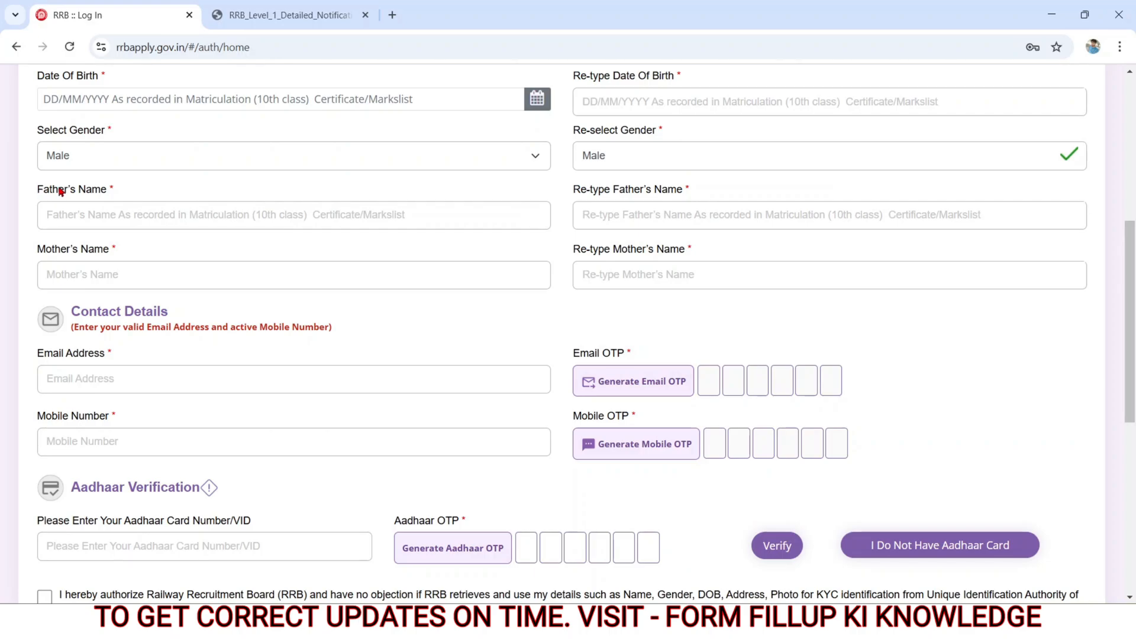
pyautogui.moveTo(37, 190); pyautogui.dragTo(113, 191)
pyautogui.click(86, 206)
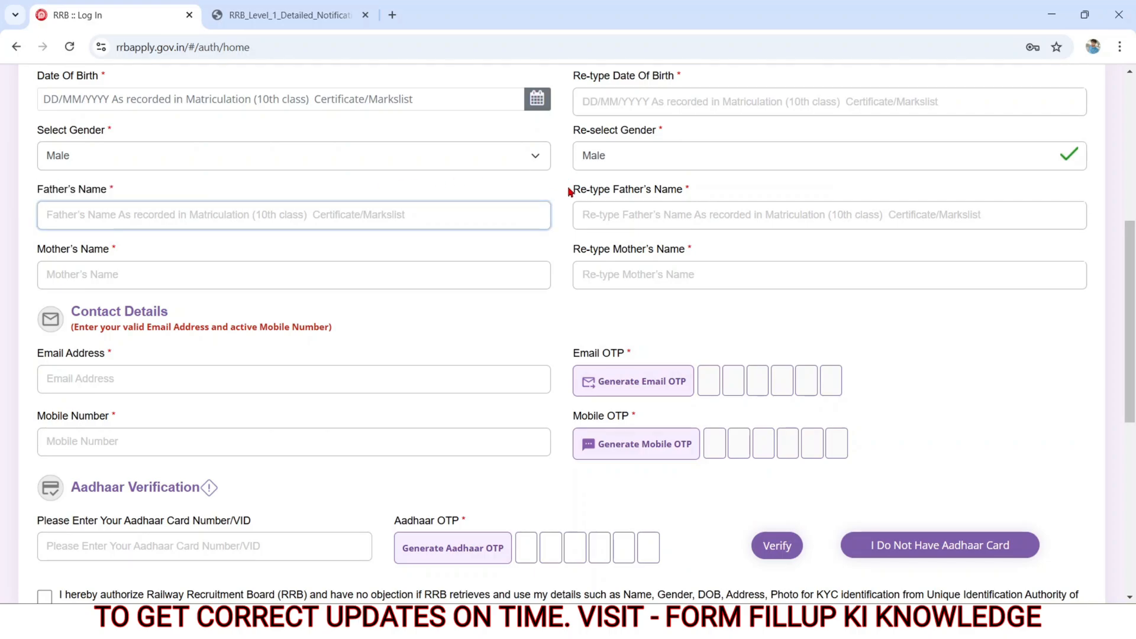
pyautogui.moveTo(569, 191); pyautogui.dragTo(720, 195)
pyautogui.click(642, 217)
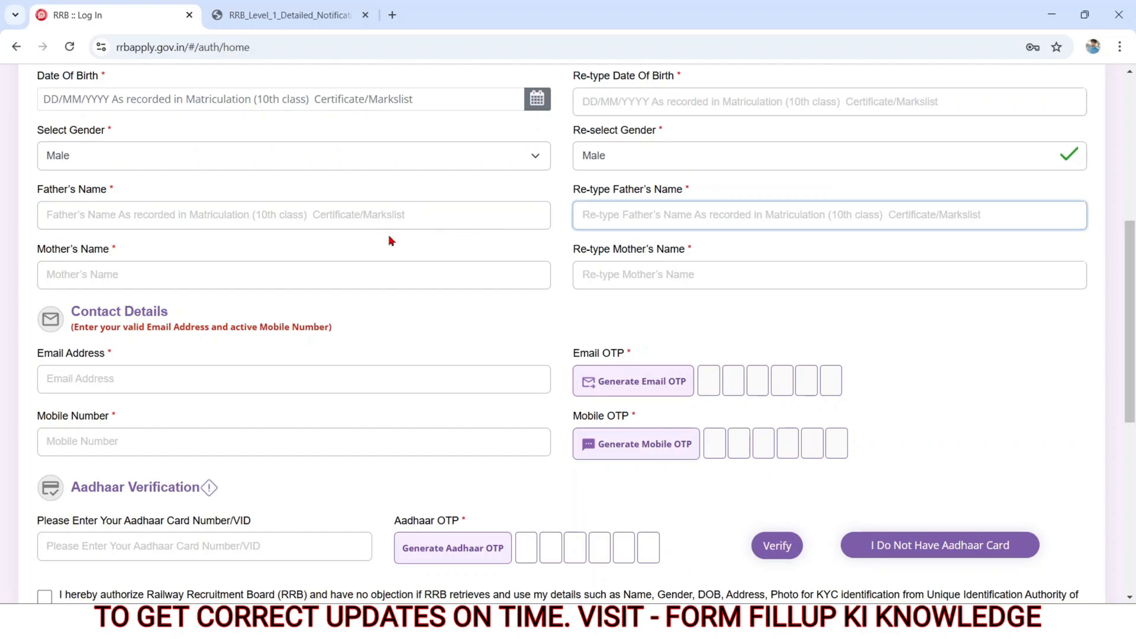
pyautogui.moveTo(37, 252); pyautogui.dragTo(122, 260)
pyautogui.click(91, 268)
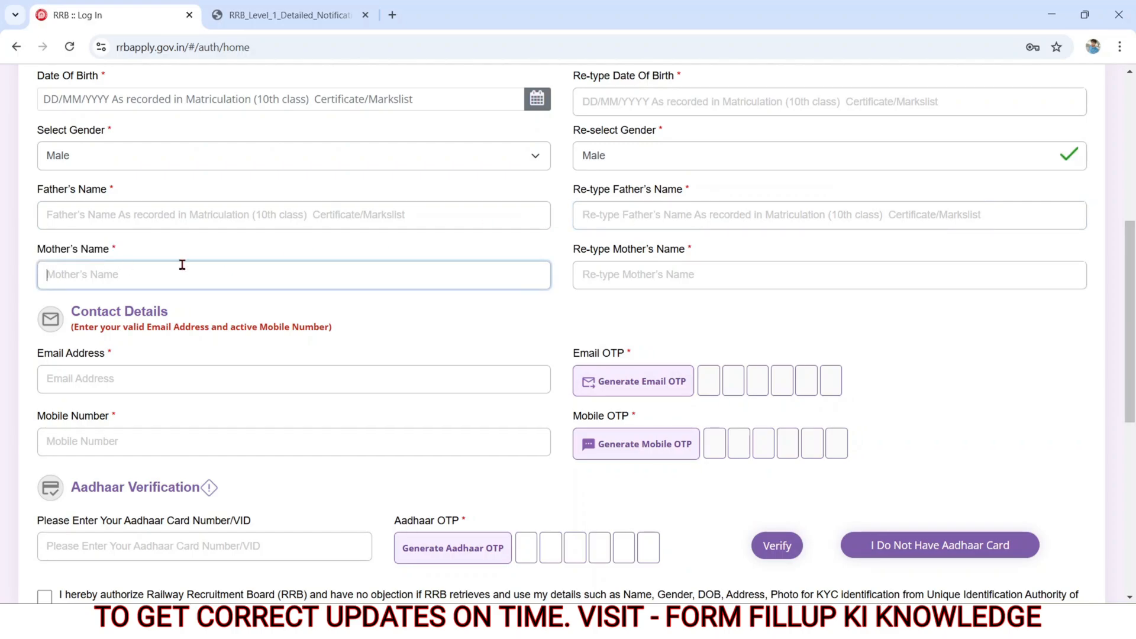
pyautogui.moveTo(576, 251); pyautogui.dragTo(655, 273)
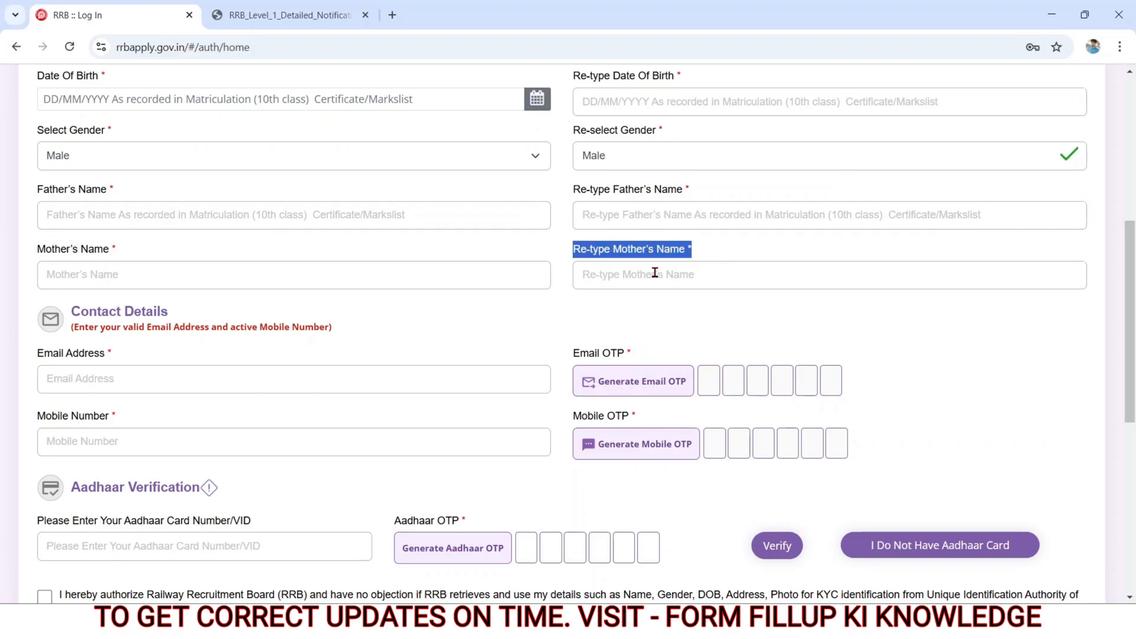
pyautogui.click(643, 275)
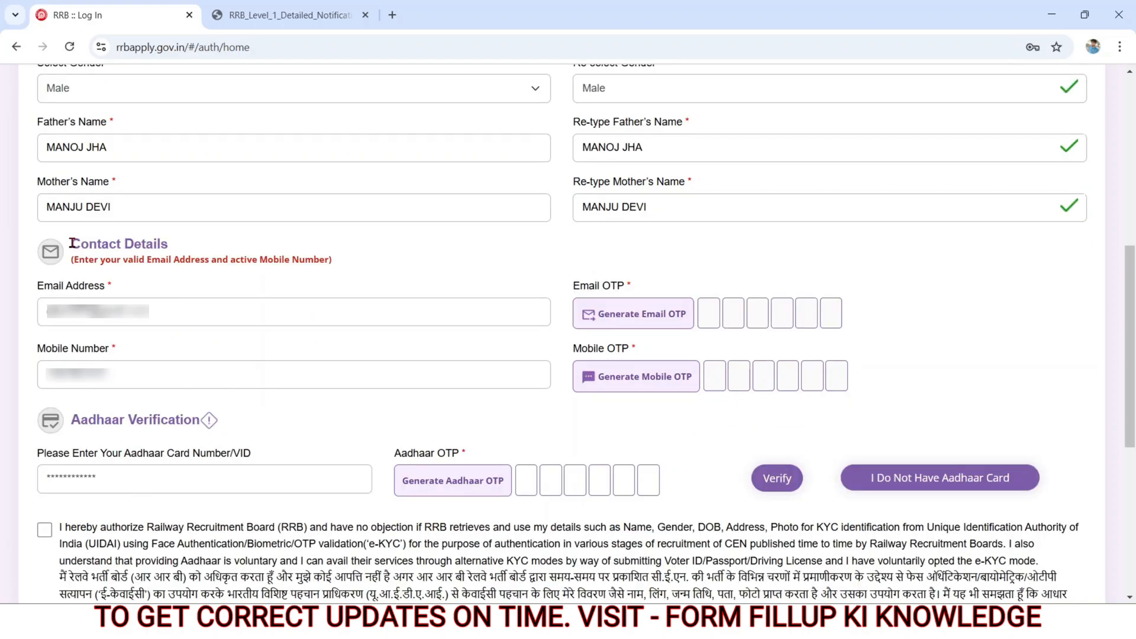
# Step: Request the email and mobile OTPs under Contact Details and enter both verification codes
pyautogui.moveTo(72, 242); pyautogui.dragTo(141, 258)
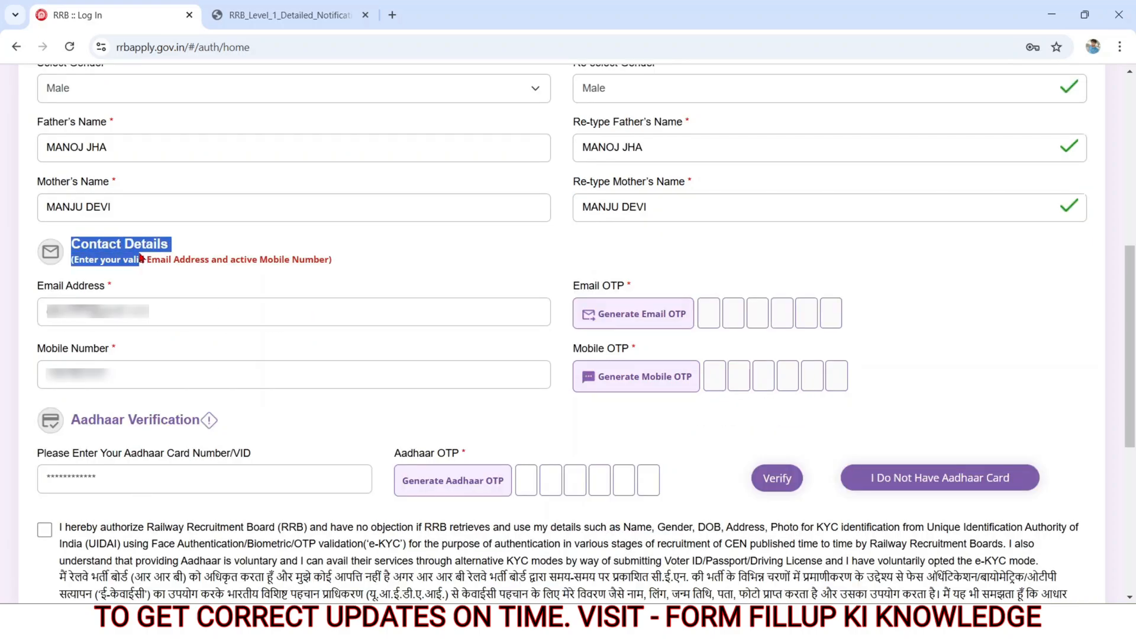
pyautogui.moveTo(34, 287); pyautogui.dragTo(108, 288)
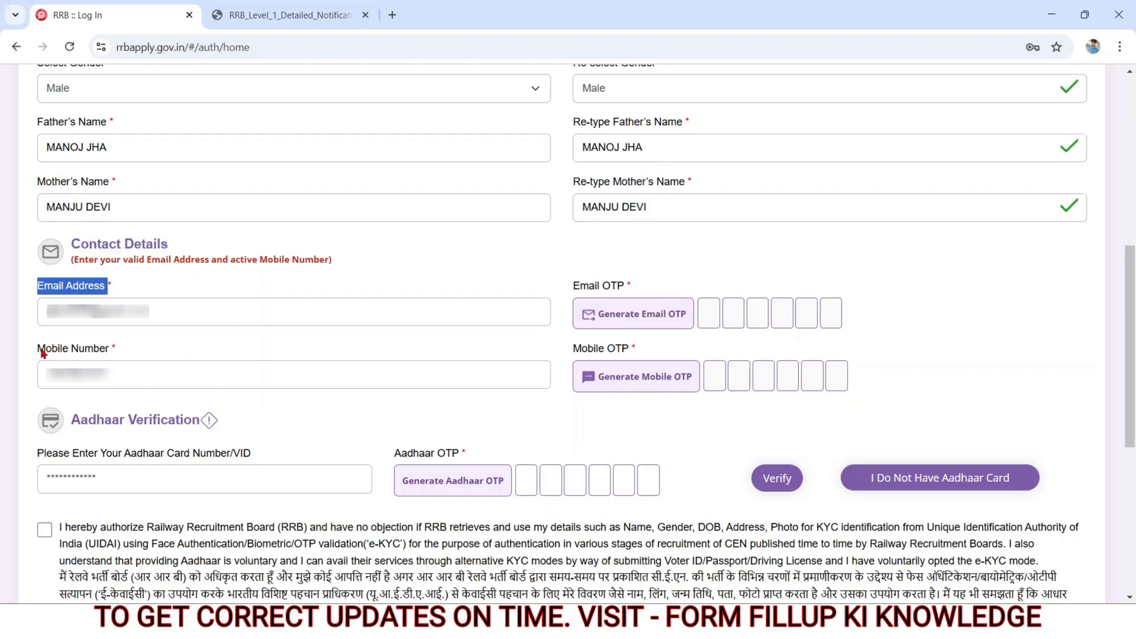
pyautogui.moveTo(40, 350); pyautogui.dragTo(110, 356)
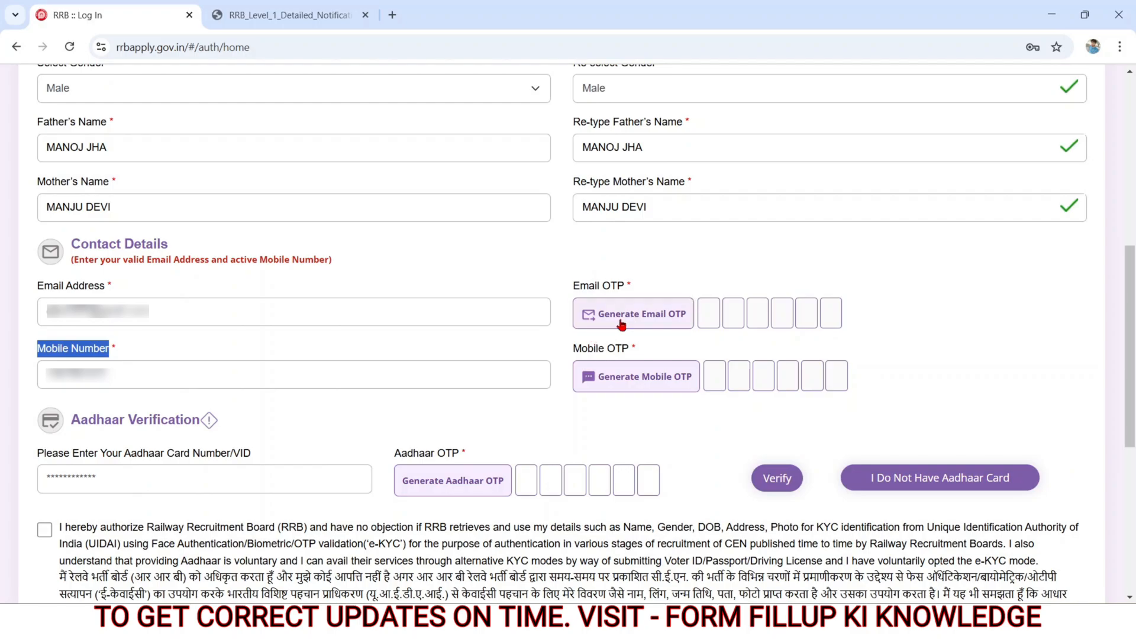
pyautogui.click(618, 379)
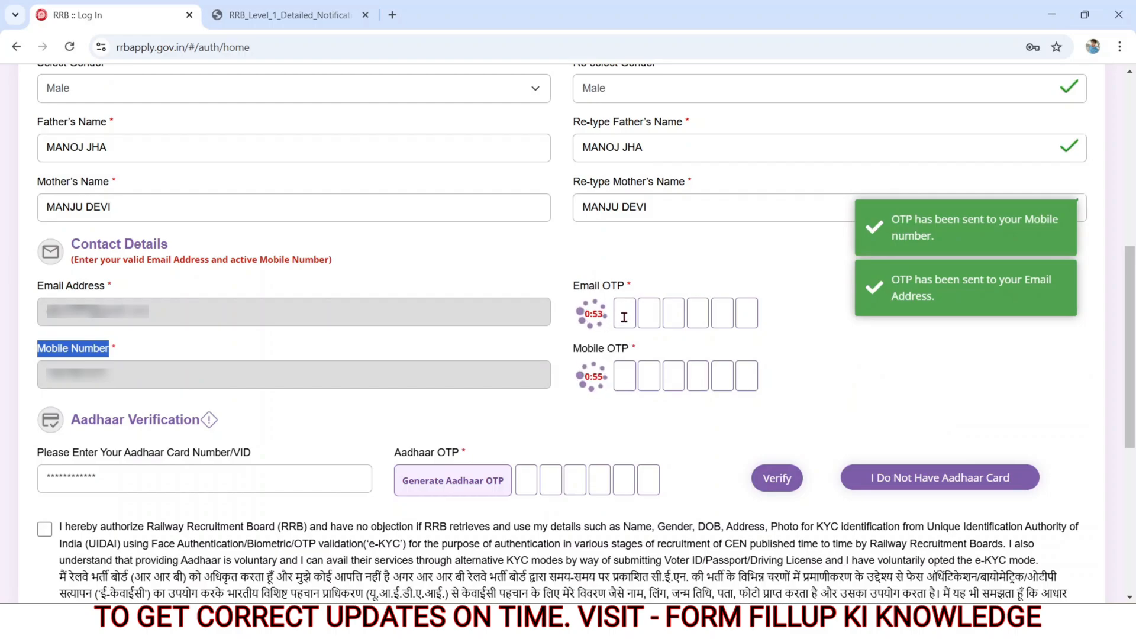
pyautogui.click(624, 317)
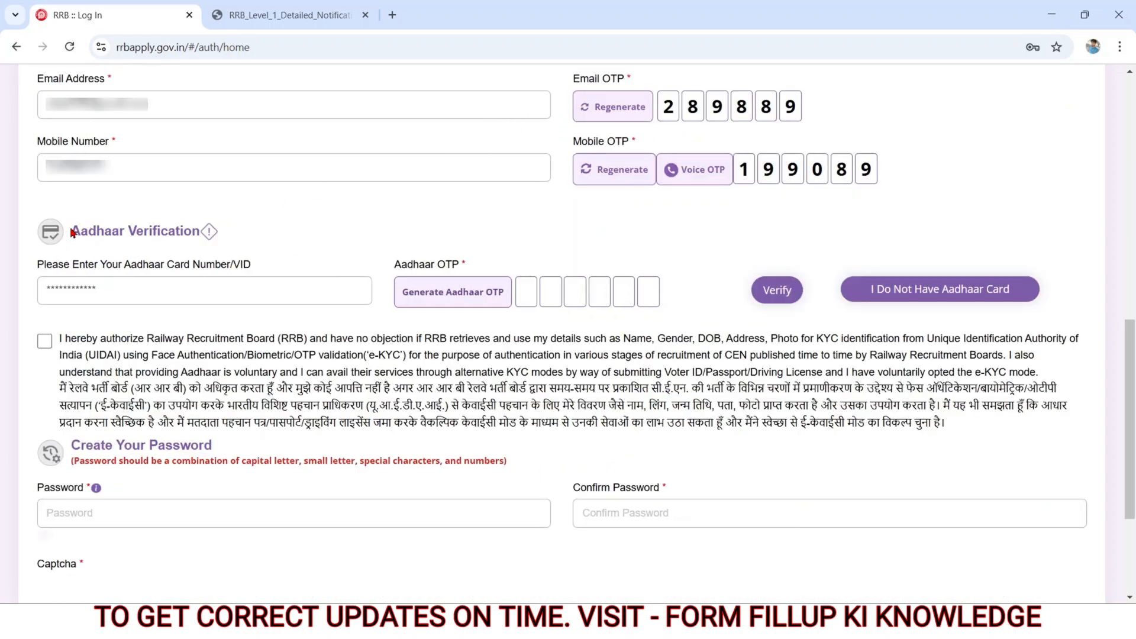
# Step: Authorize RRB to use the Aadhaar details for e-KYC and generate the Aadhaar OTP
pyautogui.tripleClick(72, 232)
pyautogui.moveTo(36, 263); pyautogui.dragTo(252, 269)
pyautogui.click(163, 286)
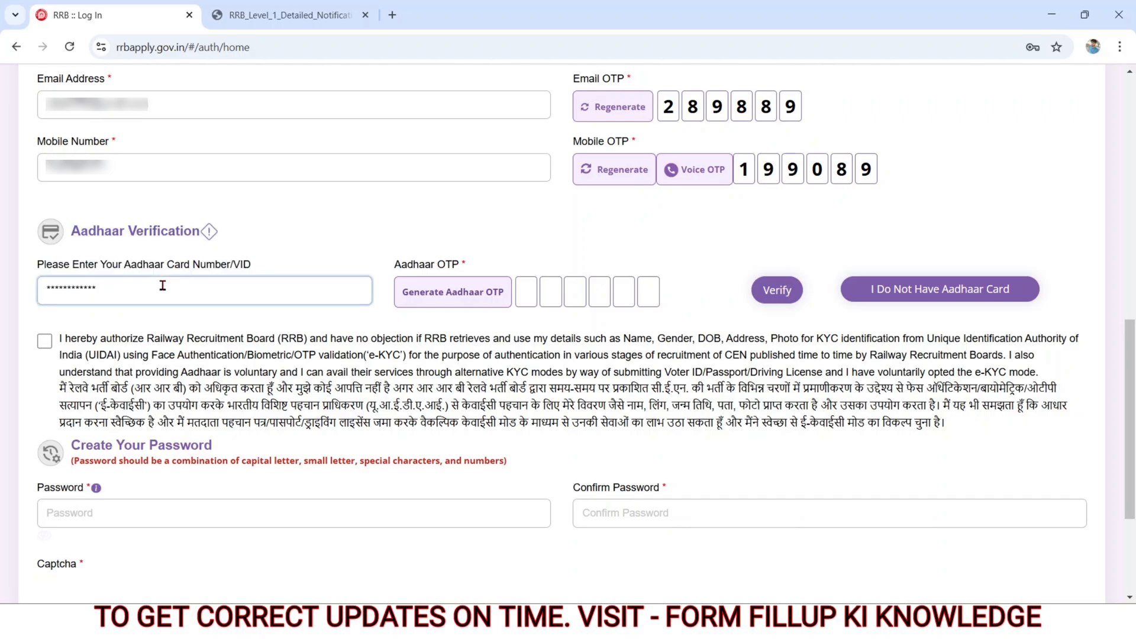
pyautogui.click(45, 347)
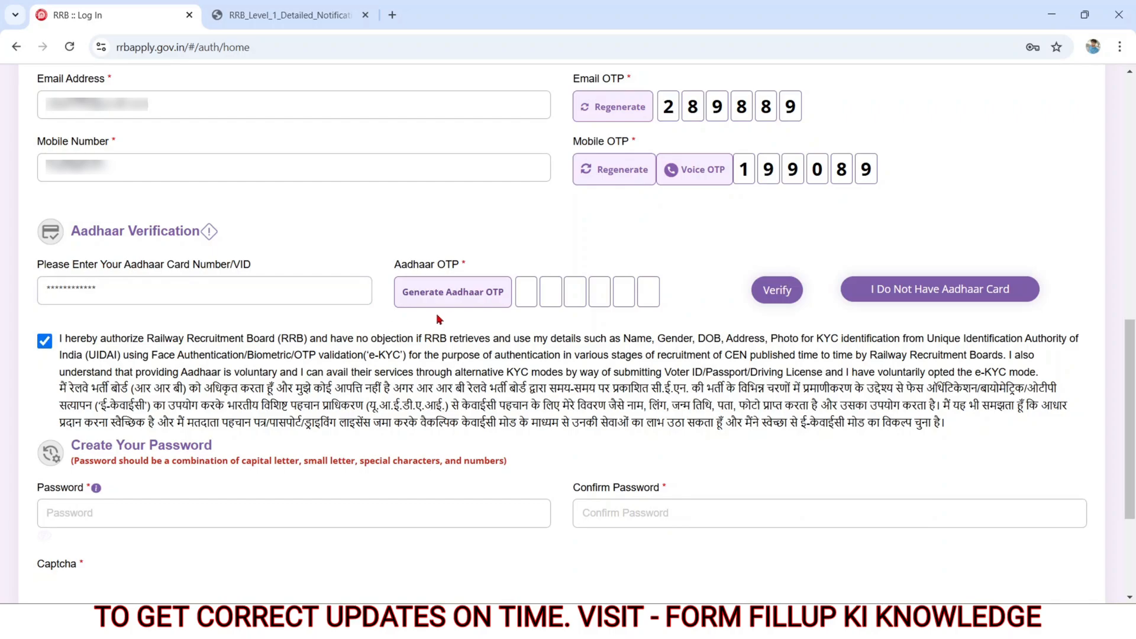
pyautogui.click(464, 299)
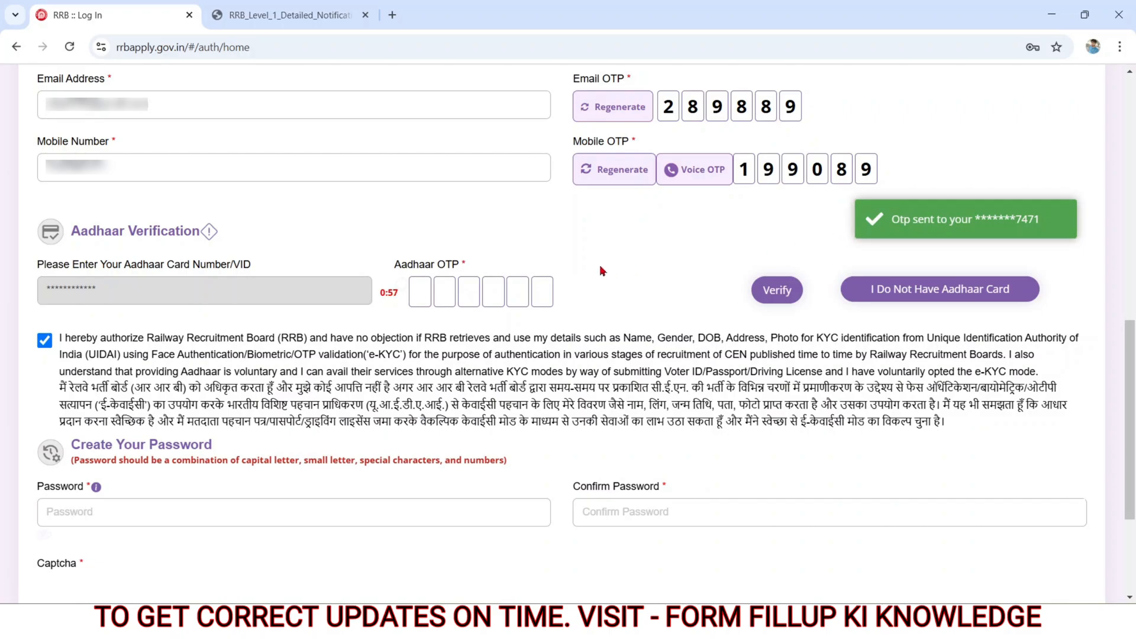
# Step: Paste the Aadhaar OTP and verify the Aadhaar card
pyautogui.click(420, 293)
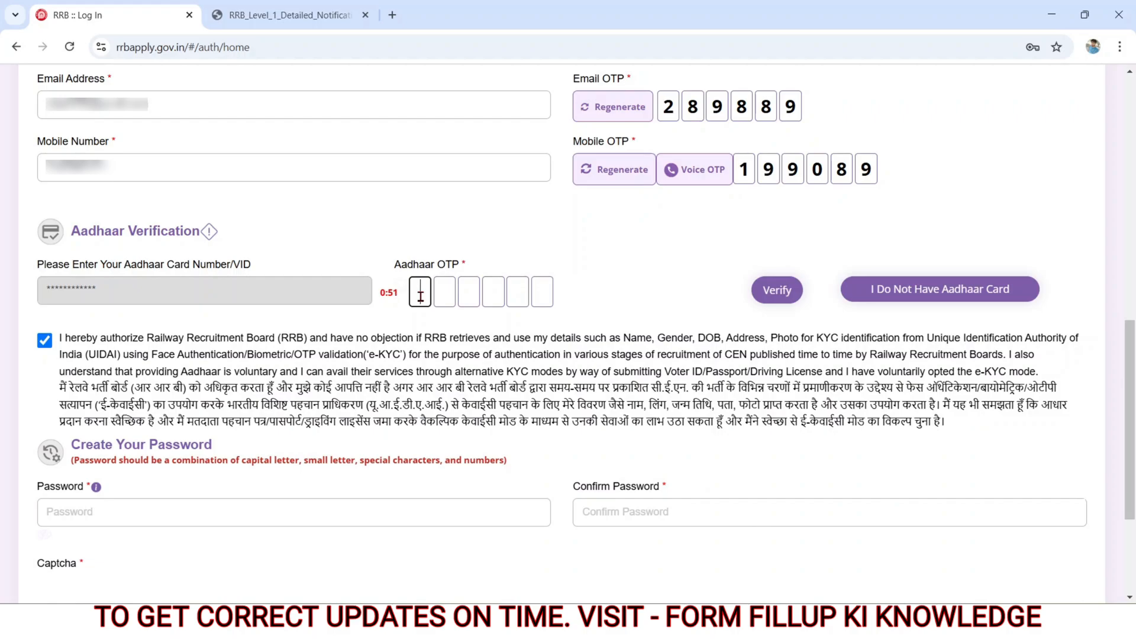
pyautogui.hotkey('ctrl', 'v')
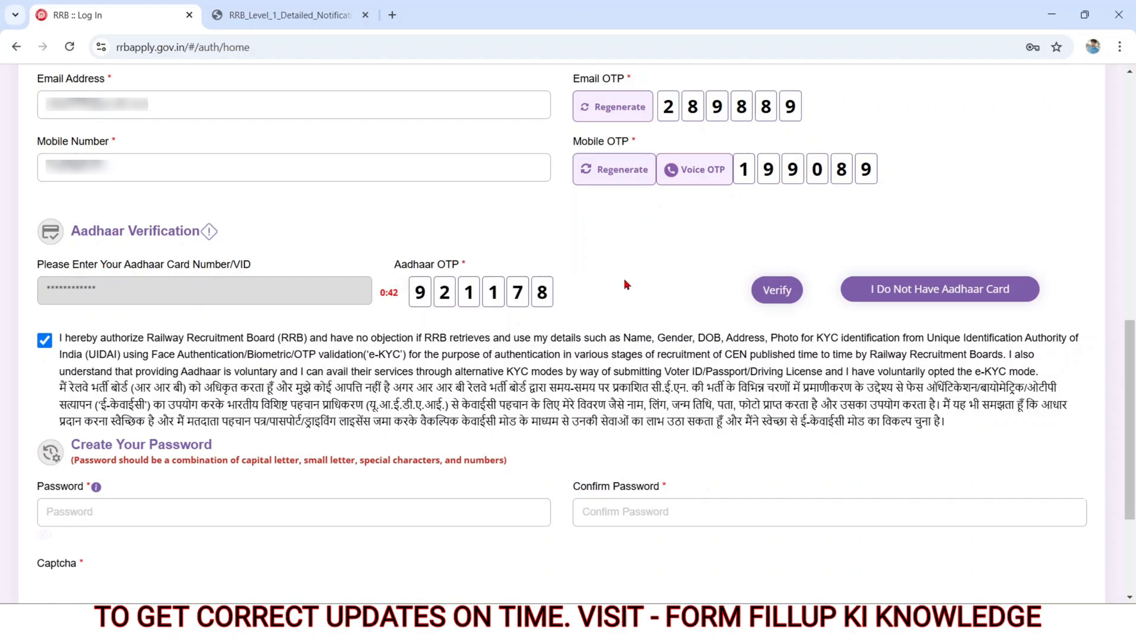
pyautogui.click(767, 297)
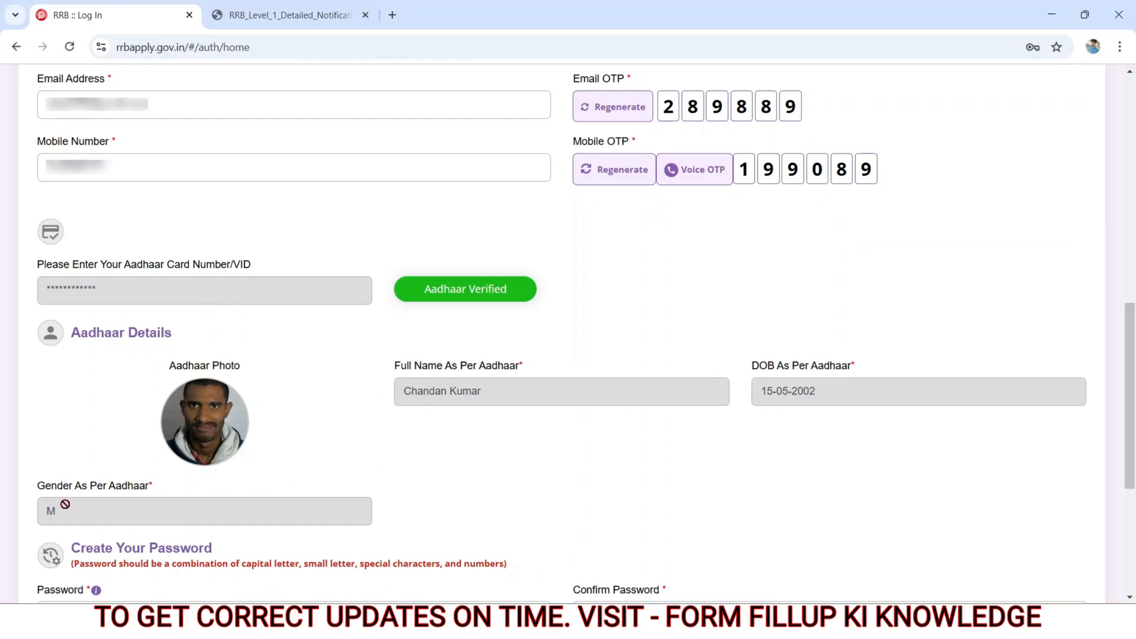
# Step: Examine the Create Your Password section with its Password and Confirm Password fields
pyautogui.scroll(-5, 73, 251)
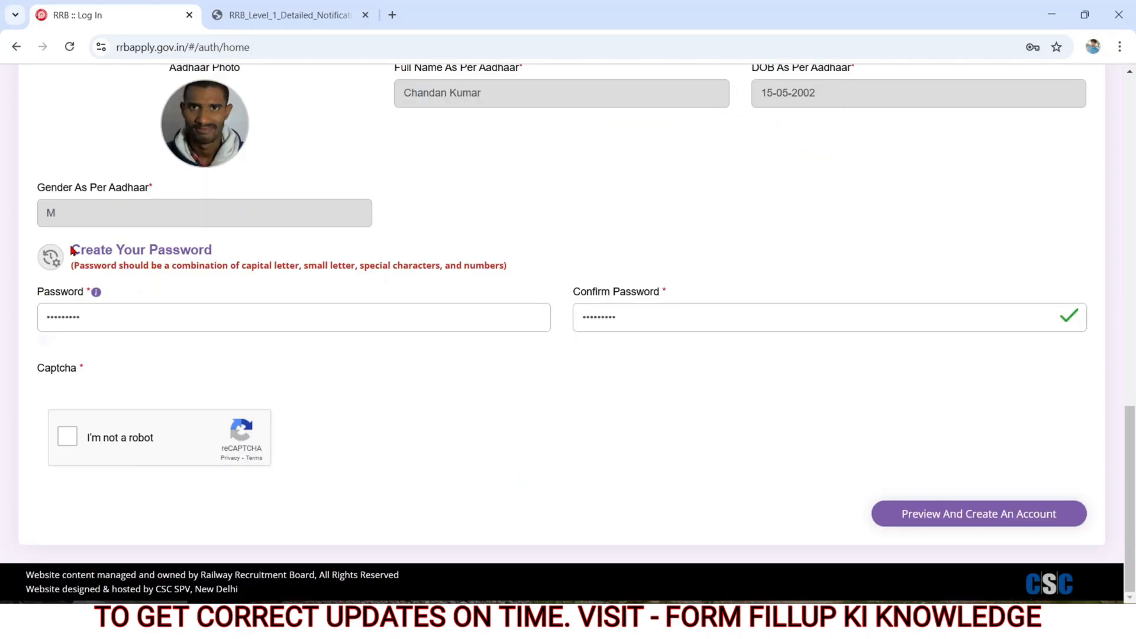
pyautogui.moveTo(72, 251); pyautogui.dragTo(210, 254)
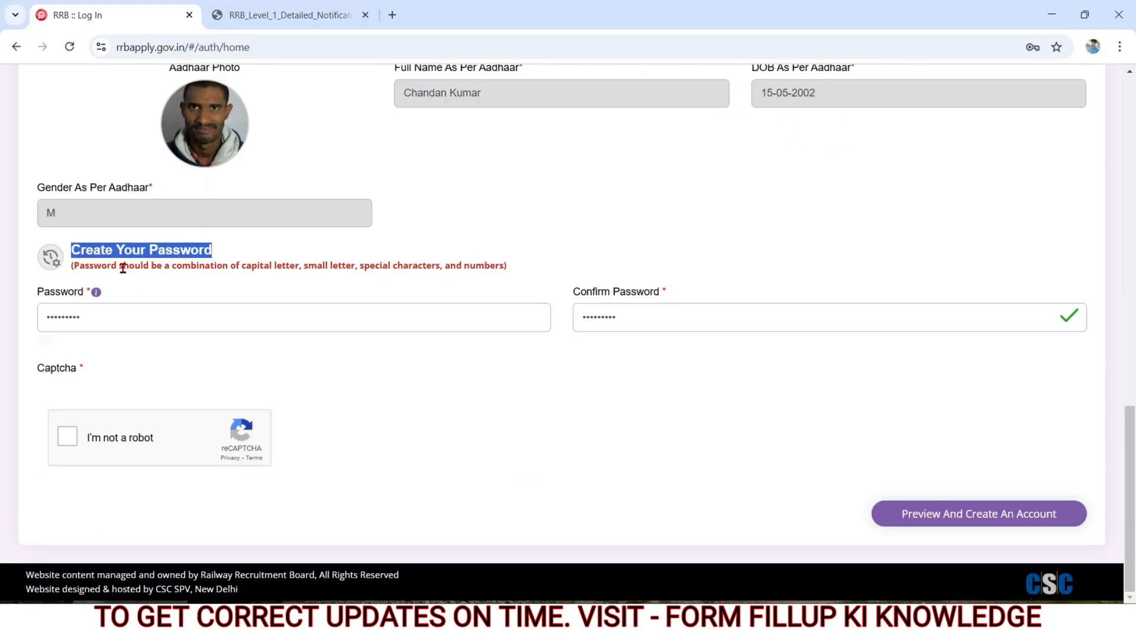
pyautogui.moveTo(37, 296); pyautogui.dragTo(99, 298)
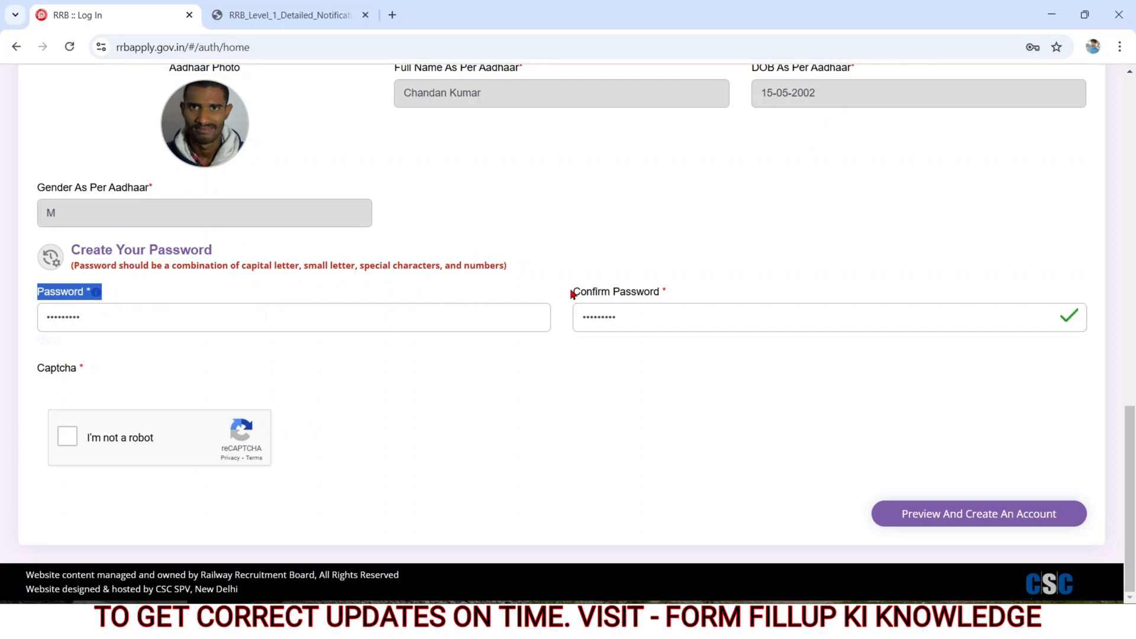
pyautogui.moveTo(569, 292); pyautogui.dragTo(675, 290)
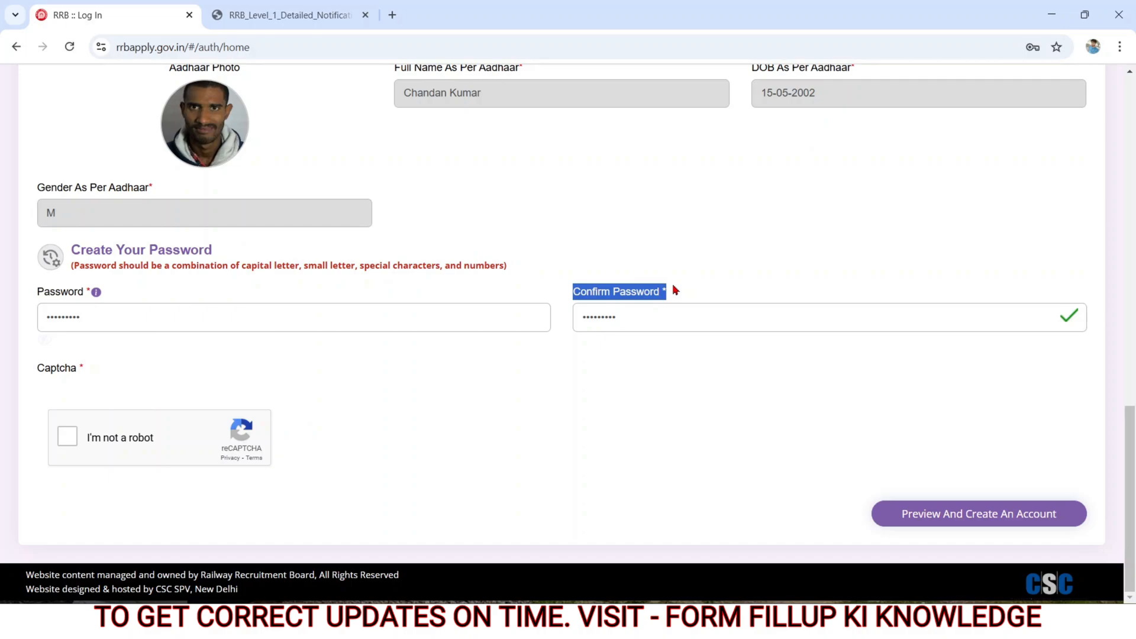
pyautogui.click(465, 419)
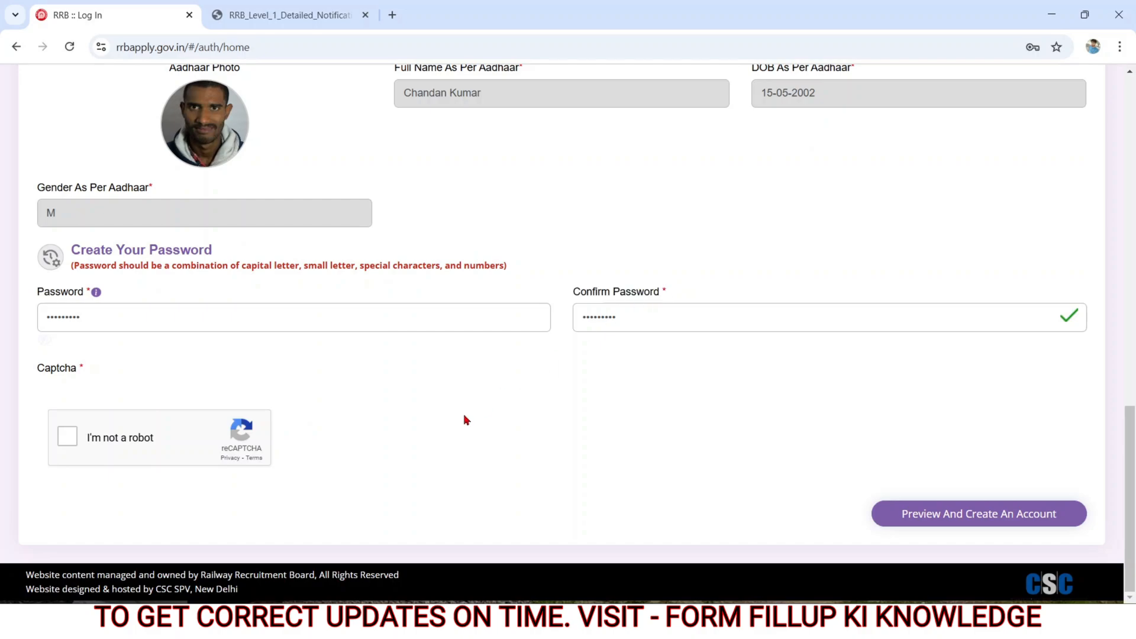
# Step: Complete the captcha and review the entered information in the account details preview
pyautogui.click(68, 437)
pyautogui.click(912, 523)
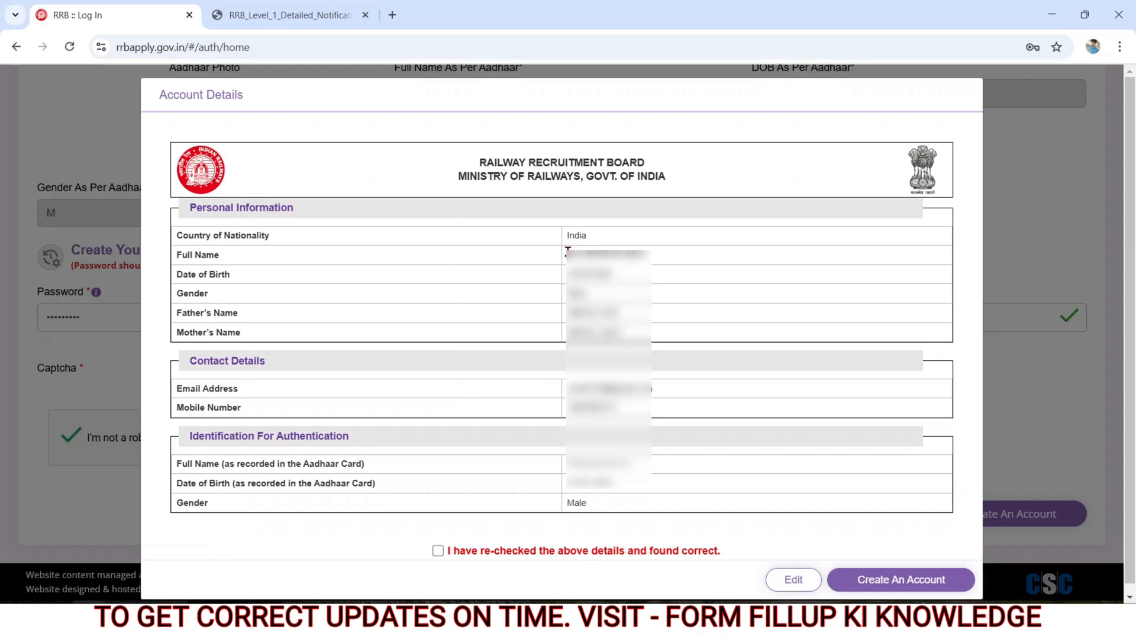
pyautogui.moveTo(567, 250); pyautogui.dragTo(618, 521)
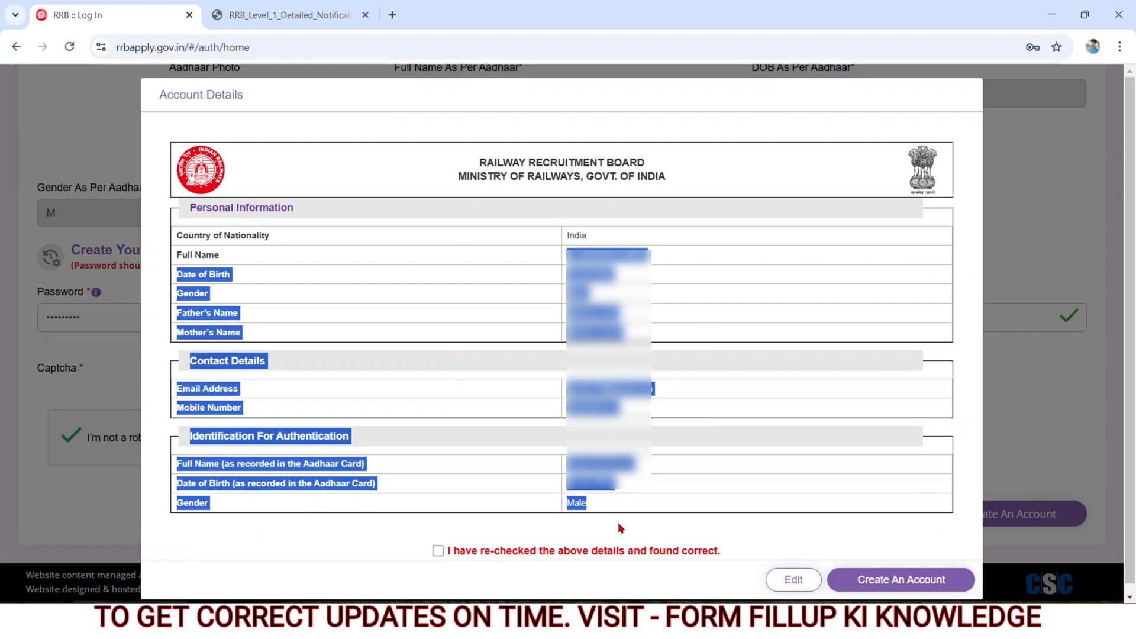
# Step: Declare the details re-checked and correct, create the account, and agree to proceed past the notice about details being unmodifiable
pyautogui.click(438, 551)
pyautogui.click(747, 549)
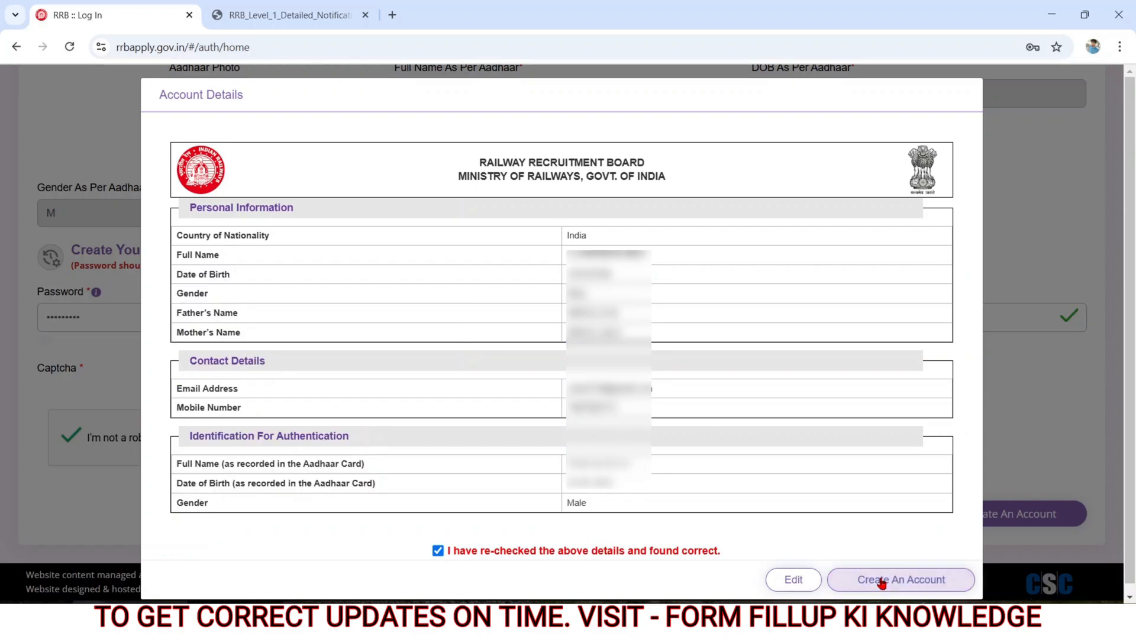
pyautogui.click(882, 582)
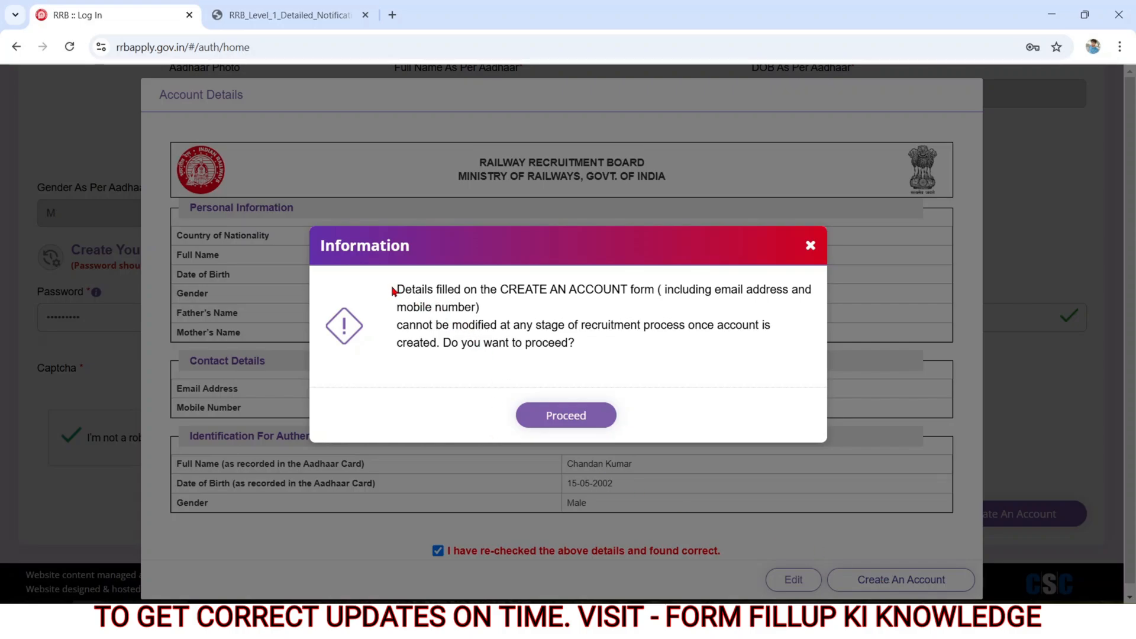
pyautogui.moveTo(397, 286); pyautogui.dragTo(561, 344)
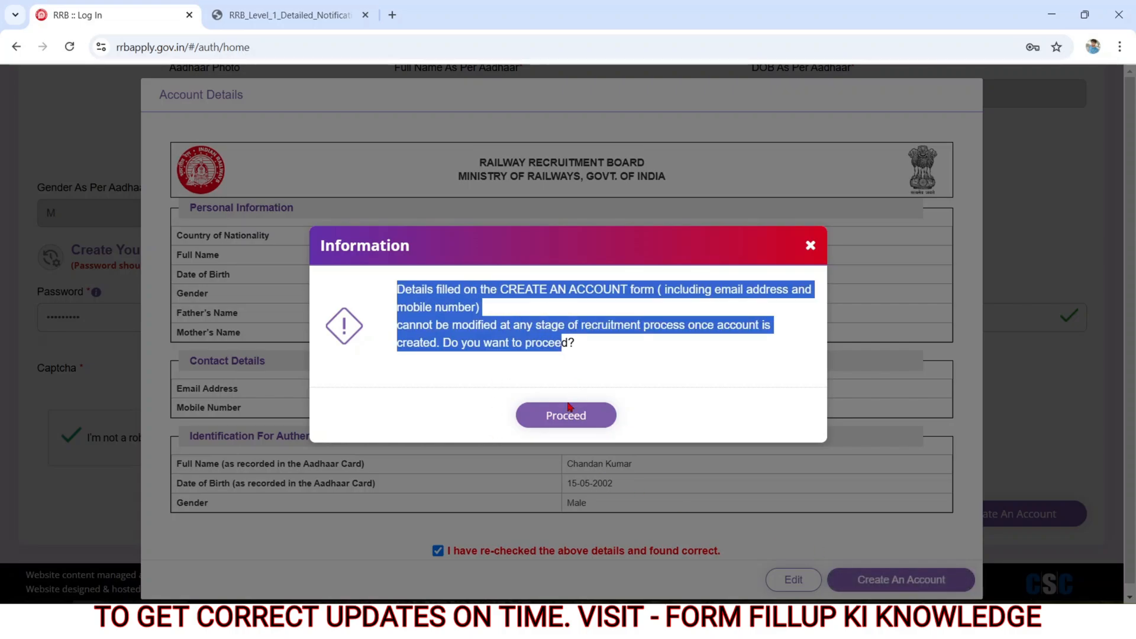
pyautogui.click(557, 416)
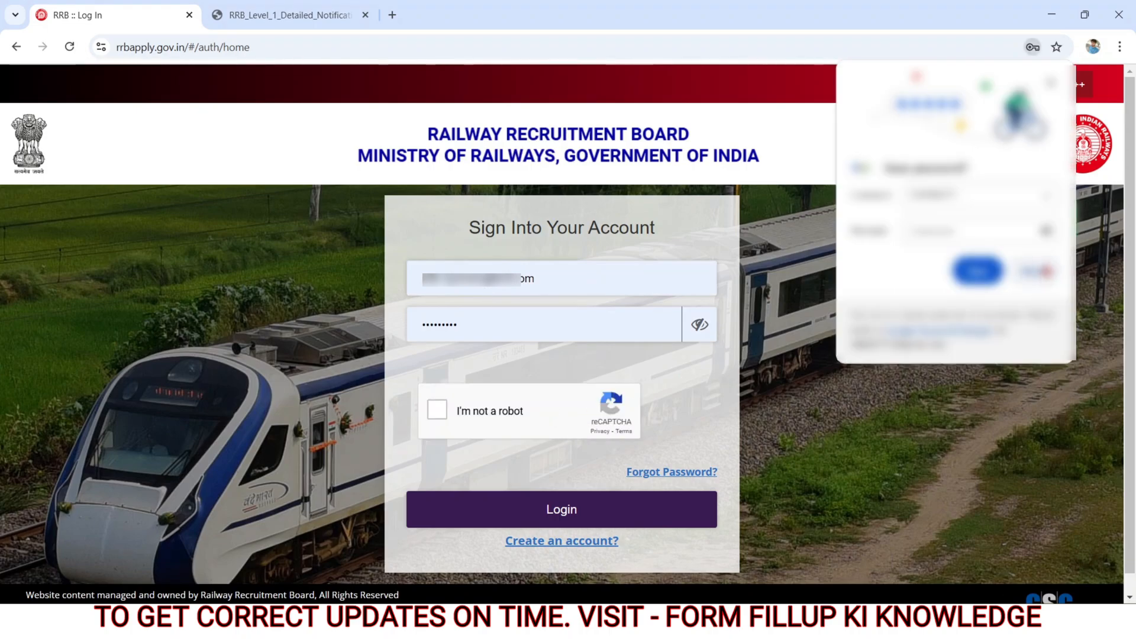
# Step: Dismiss the browser's offer to save the password, complete the captcha and log in to the new account
pyautogui.click(1046, 271)
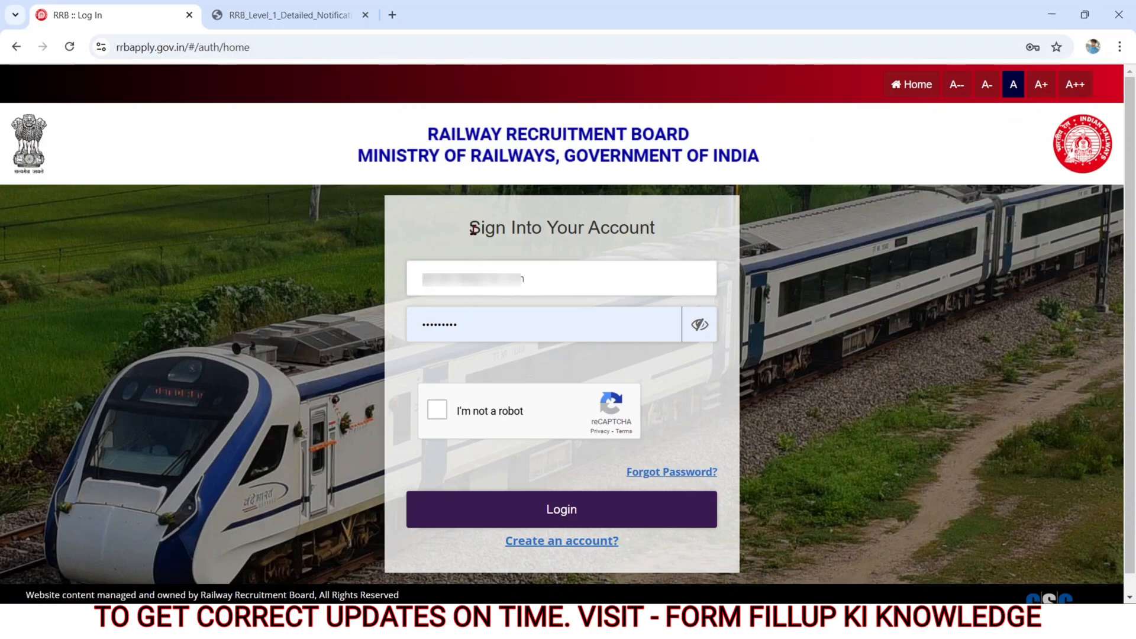
pyautogui.moveTo(470, 229); pyautogui.dragTo(657, 239)
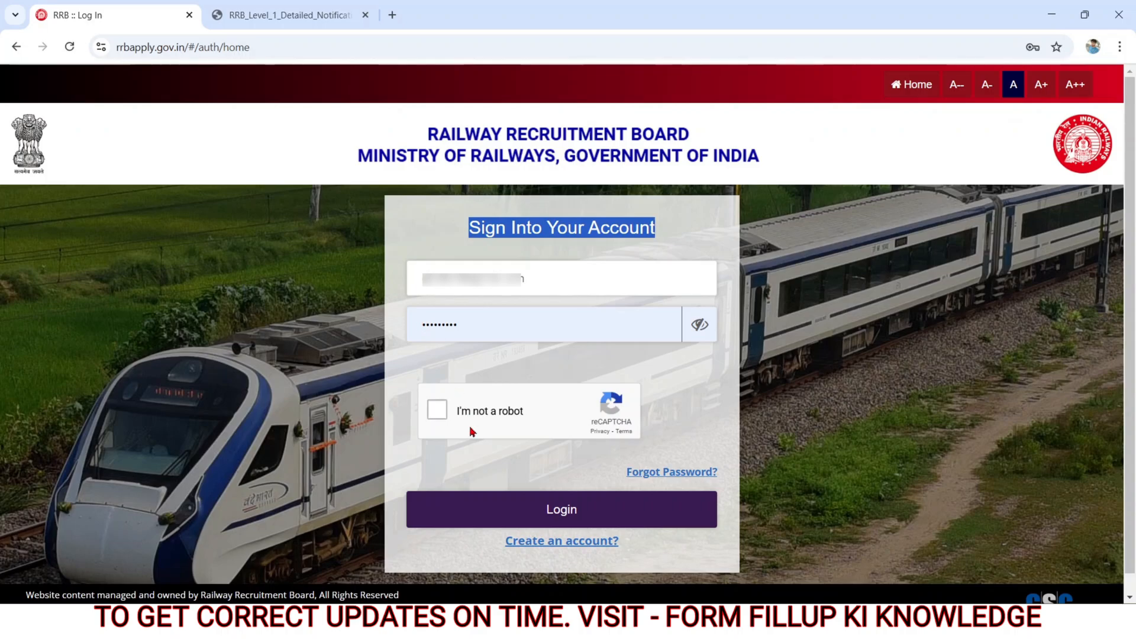
pyautogui.click(437, 410)
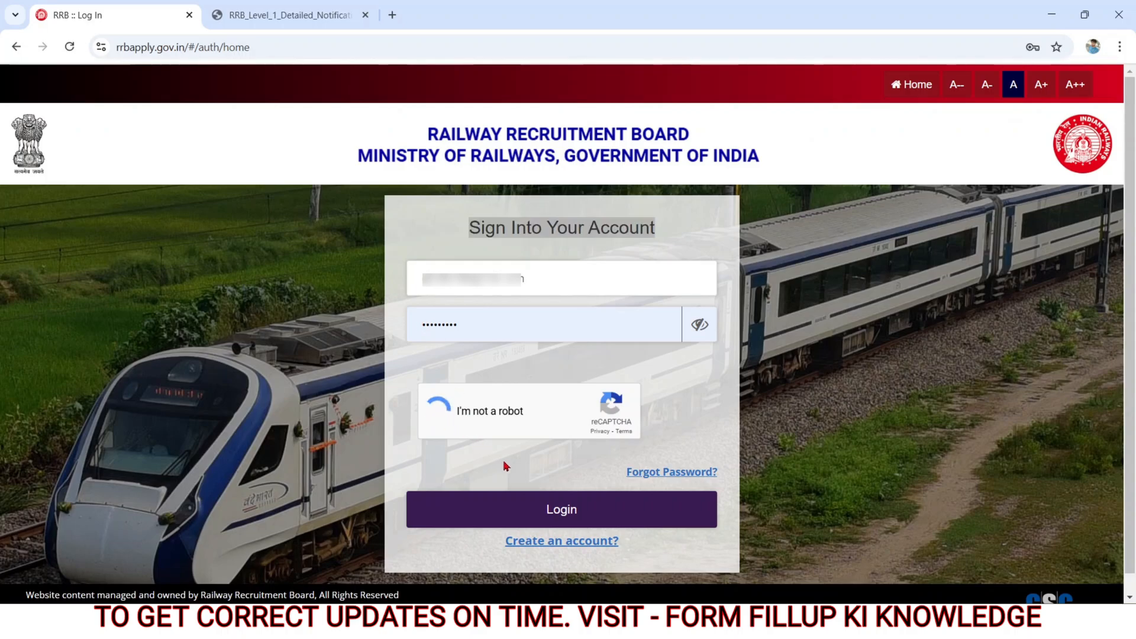
pyautogui.click(576, 517)
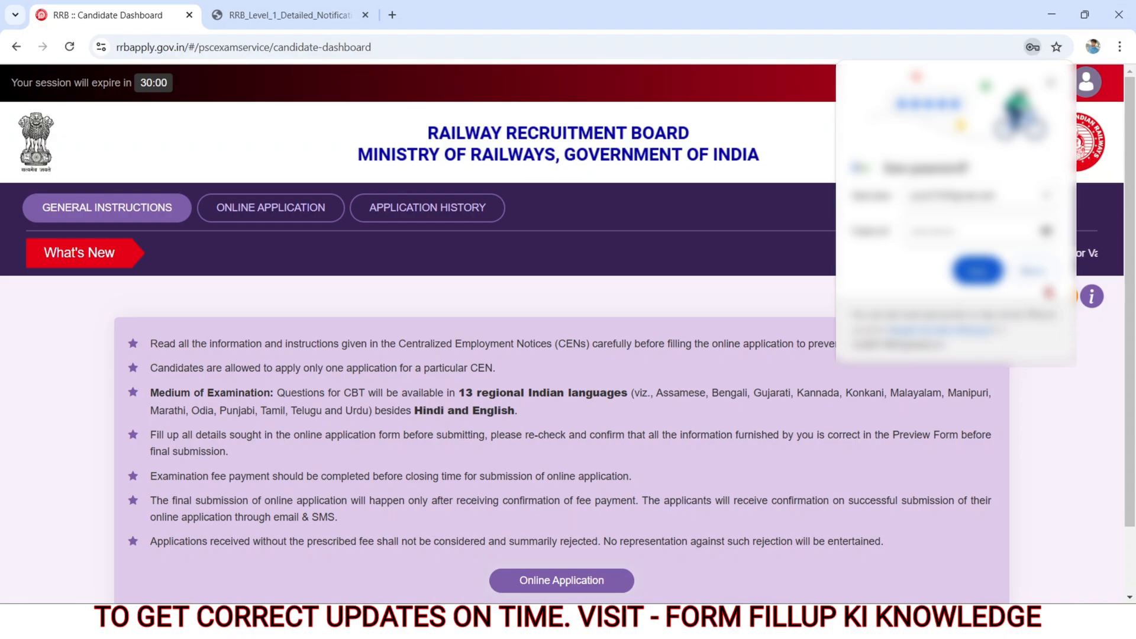
# Step: Accept the browser's offer to save the password and open the online application section to view the available recruitment notices
pyautogui.click(979, 271)
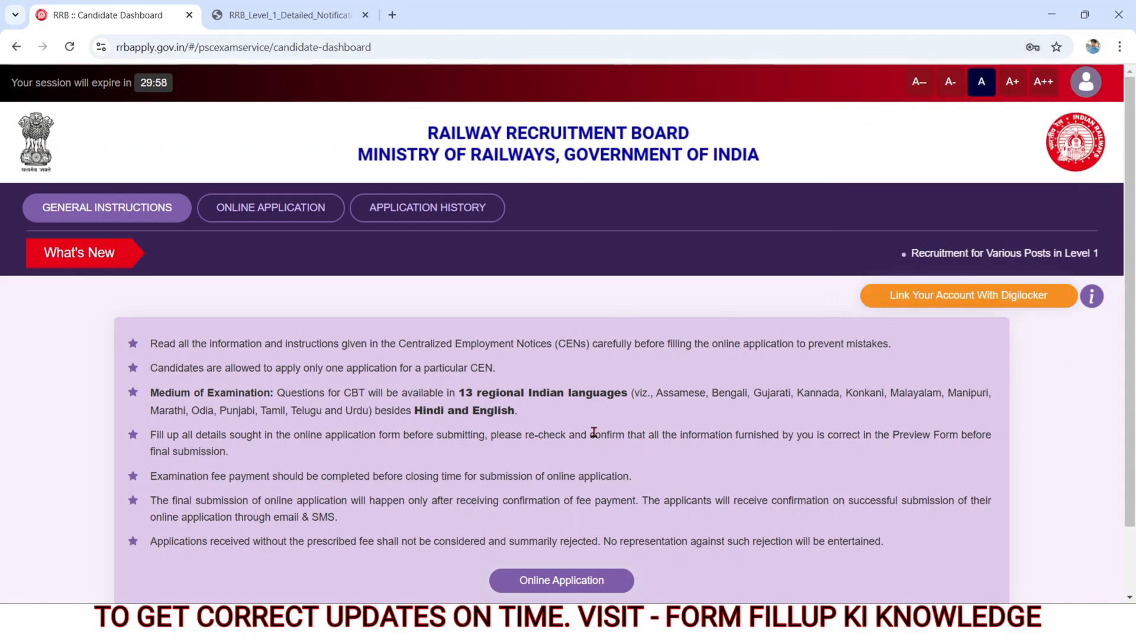
pyautogui.click(565, 581)
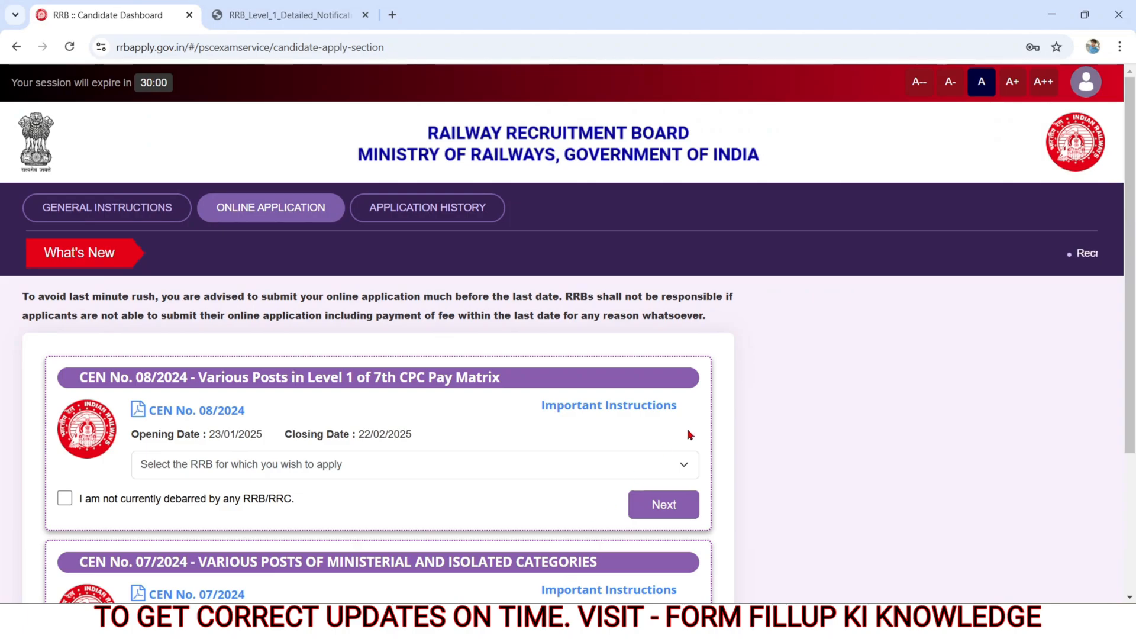
pyautogui.scroll(-1, 831, 434)
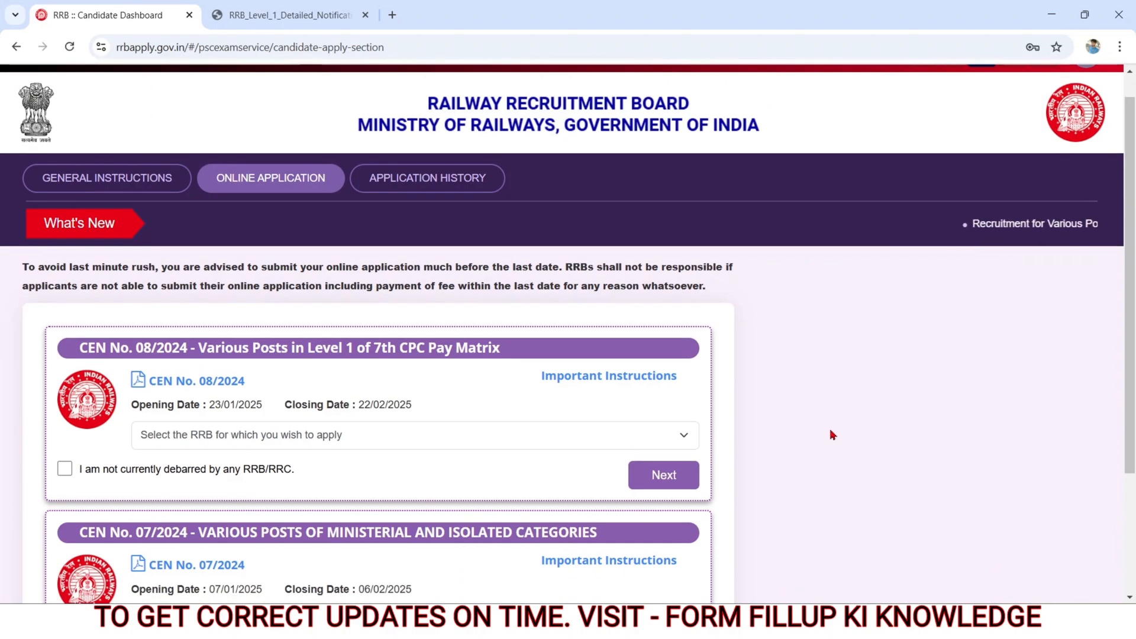
pyautogui.scroll(-3, 831, 434)
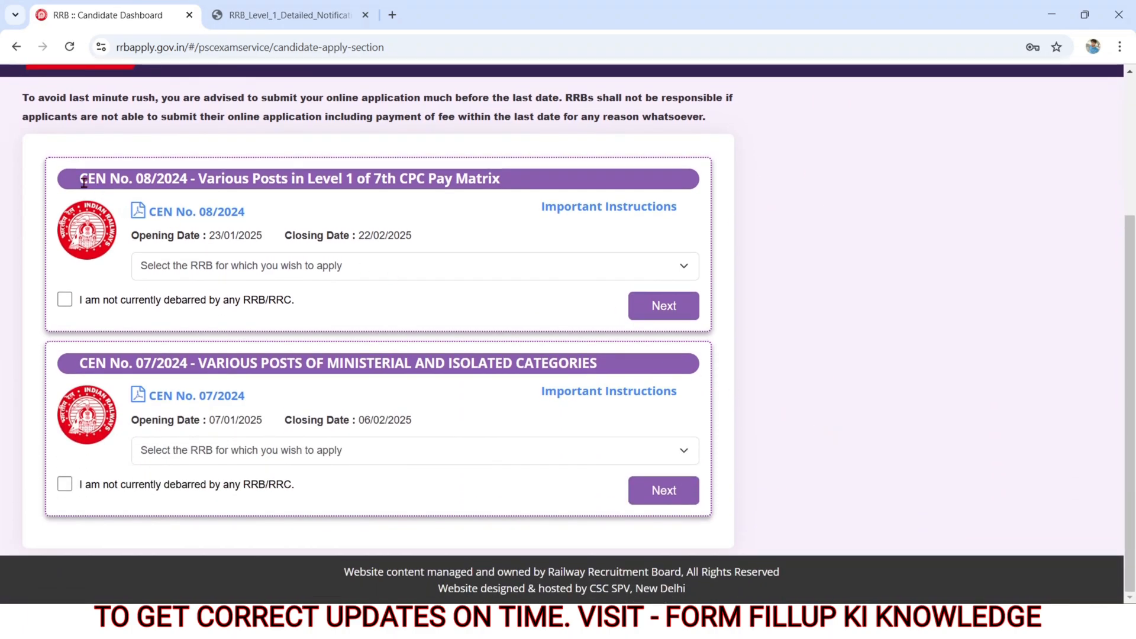
# Step: Select Patna as the RRB for CEN No. 08/2024, declare not being debarred by any RRB/RRC, and proceed to the application form
pyautogui.moveTo(82, 180); pyautogui.dragTo(366, 202)
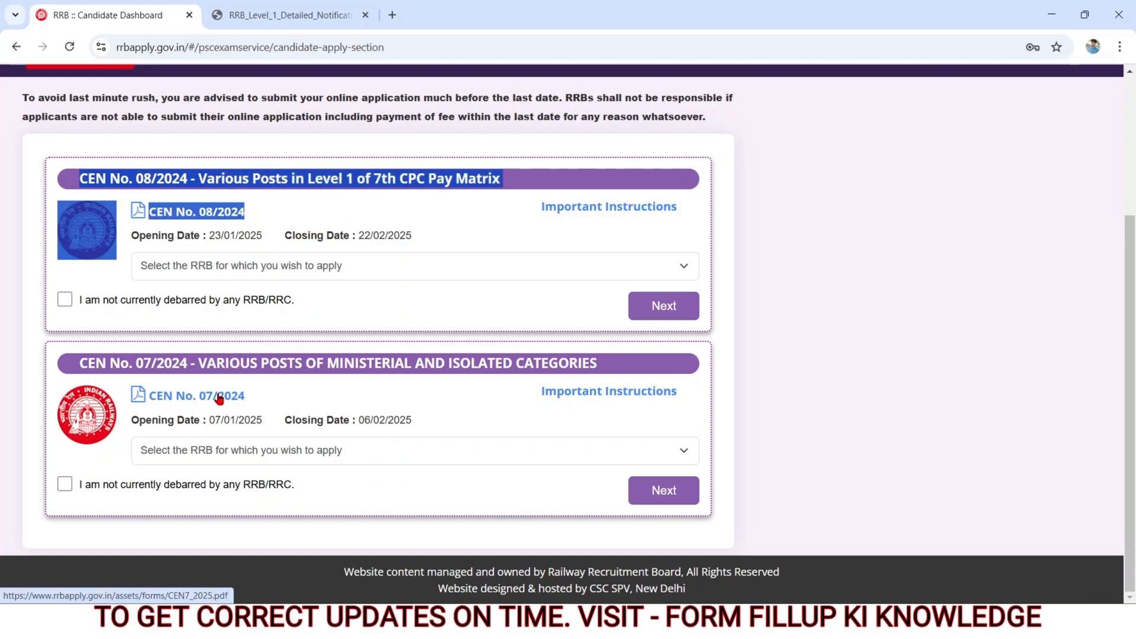
pyautogui.click(207, 268)
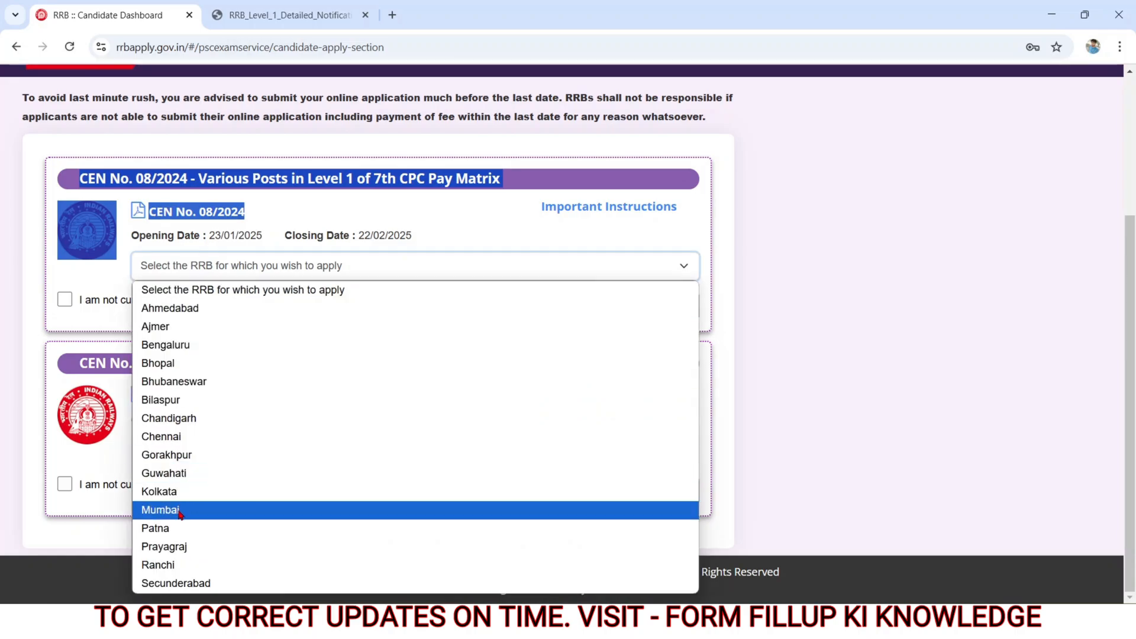
pyautogui.click(171, 527)
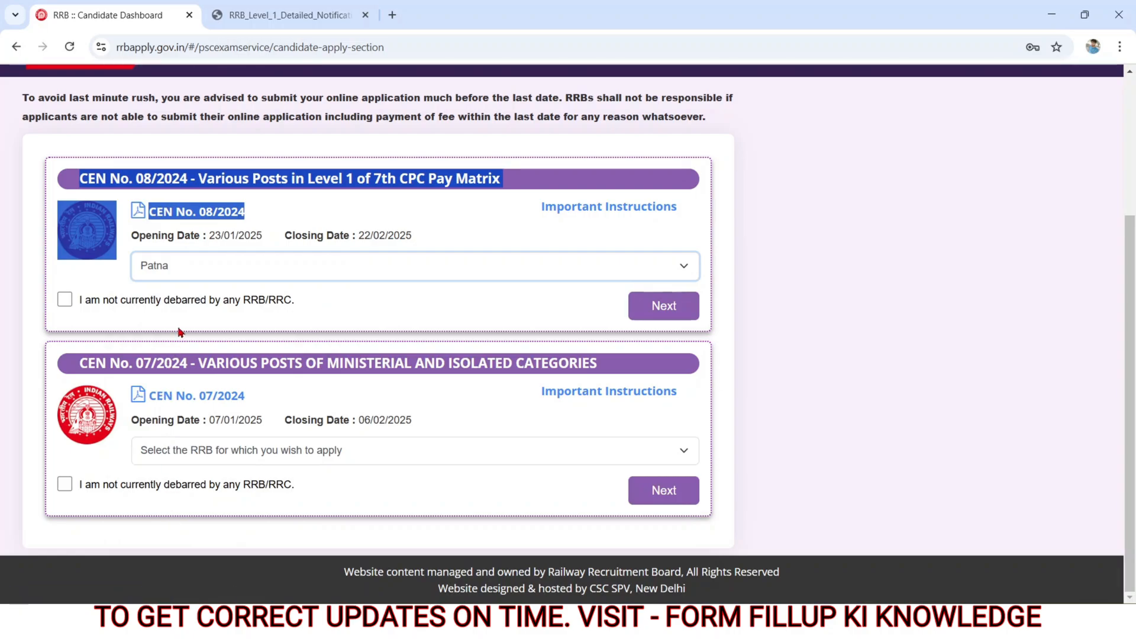
pyautogui.click(63, 301)
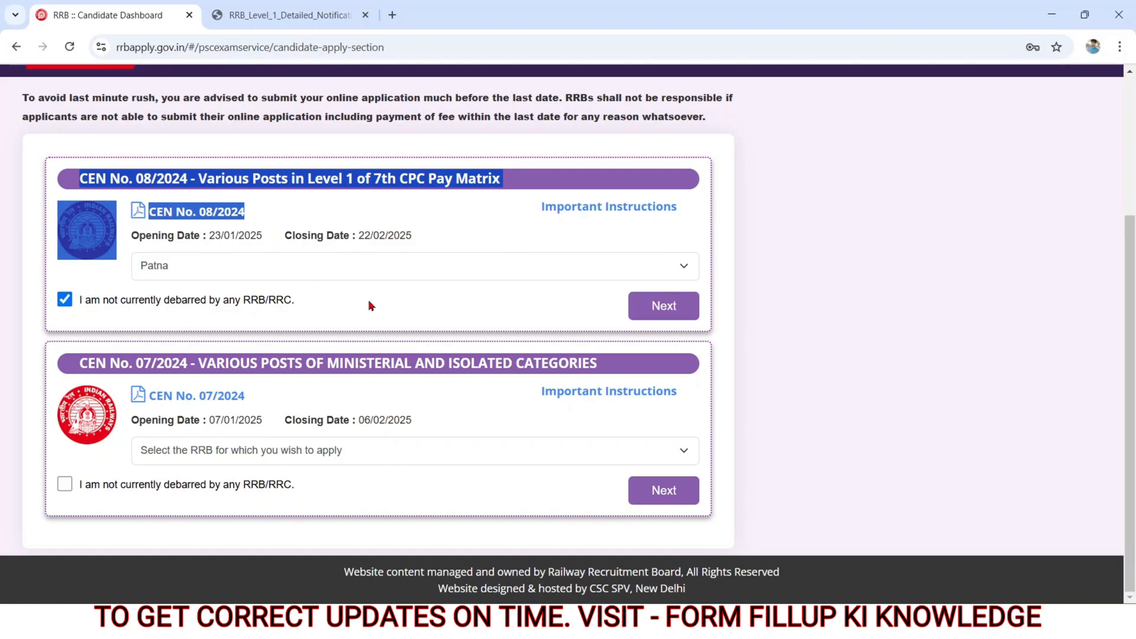
pyautogui.click(667, 314)
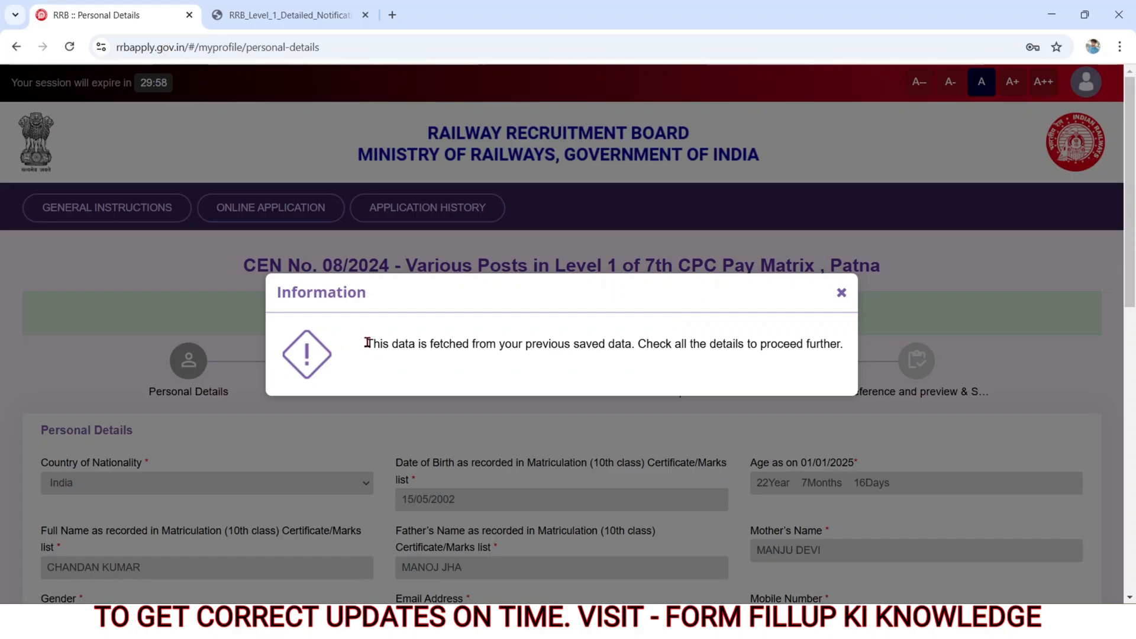
# Step: Read and close the notice about previously saved data, and set the marital status to Unmarried
pyautogui.moveTo(367, 343); pyautogui.dragTo(853, 371)
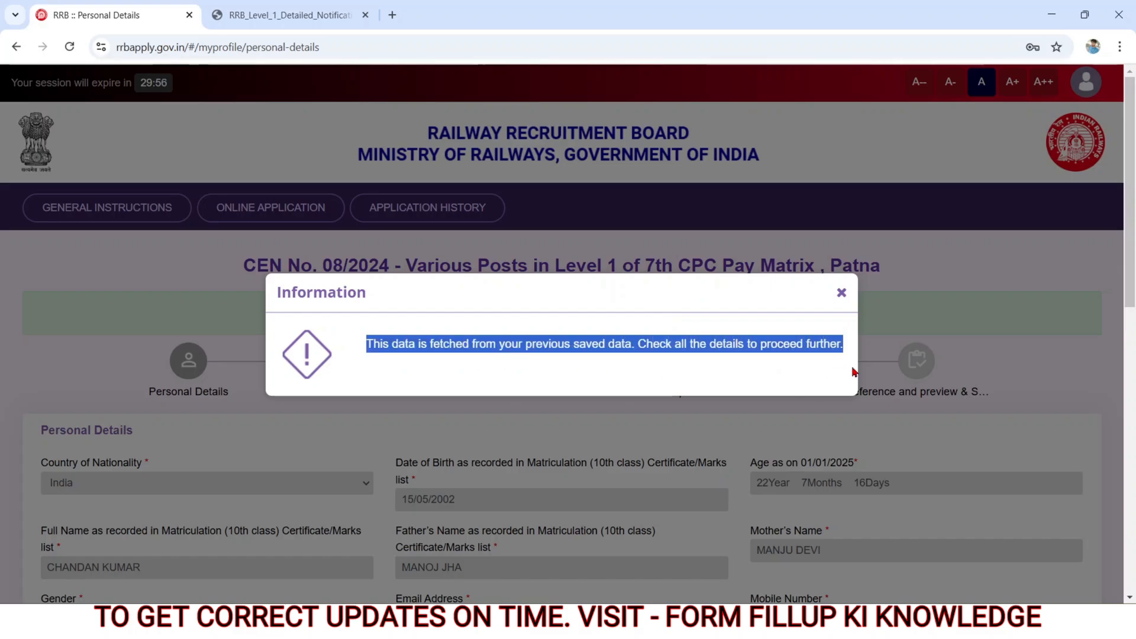
pyautogui.click(841, 294)
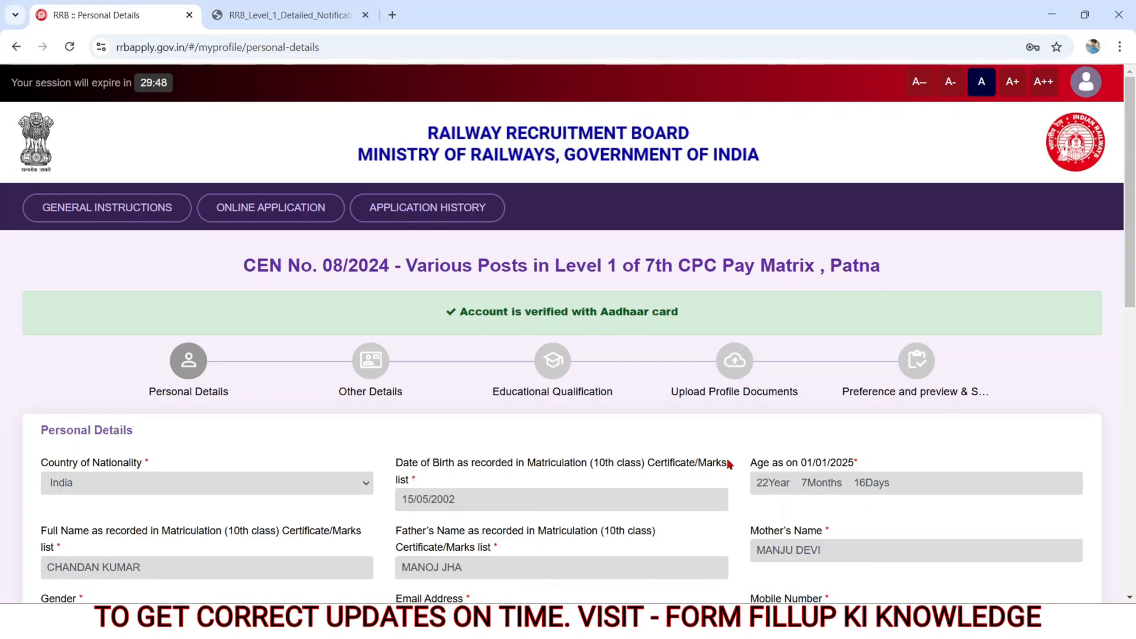
pyautogui.scroll(-10, 43, 87)
pyautogui.moveTo(44, 87); pyautogui.dragTo(108, 93)
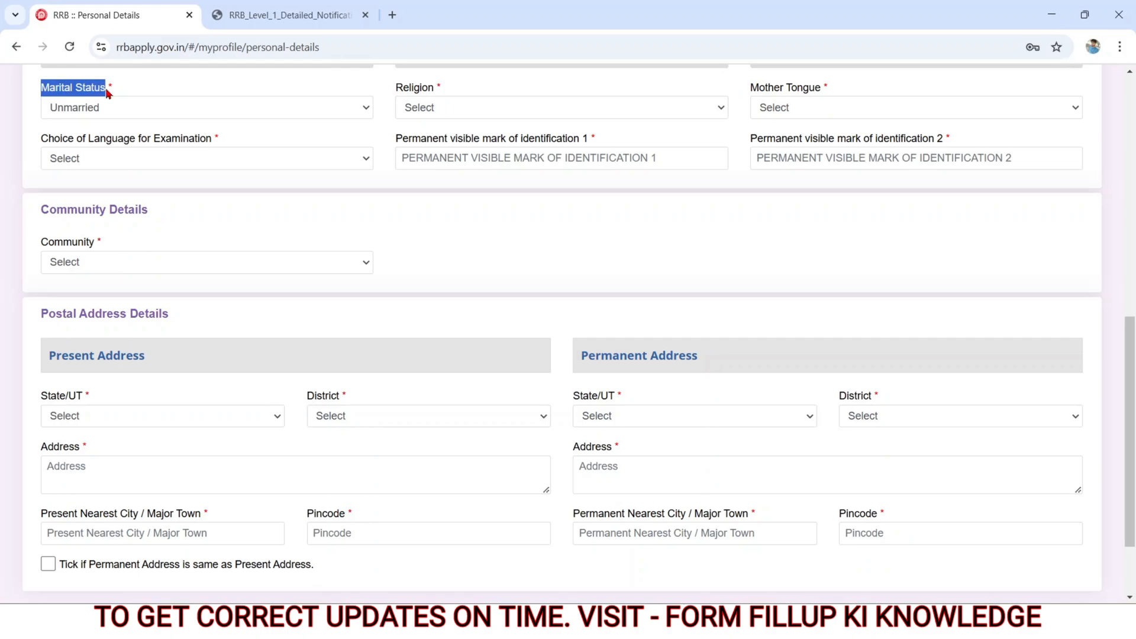
pyautogui.click(85, 113)
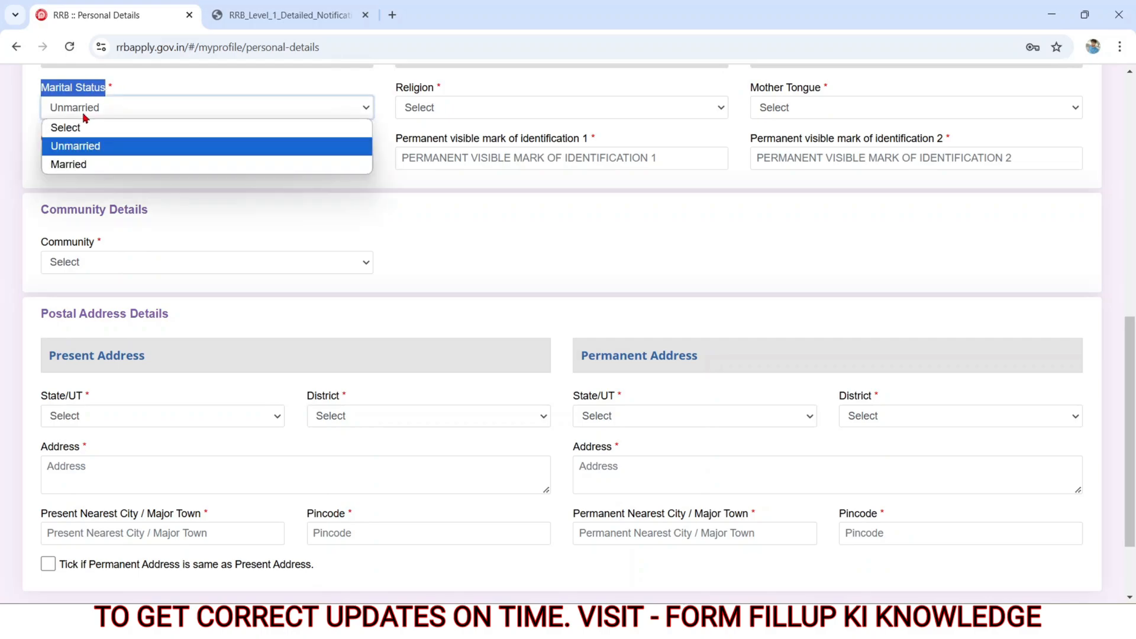
pyautogui.click(82, 148)
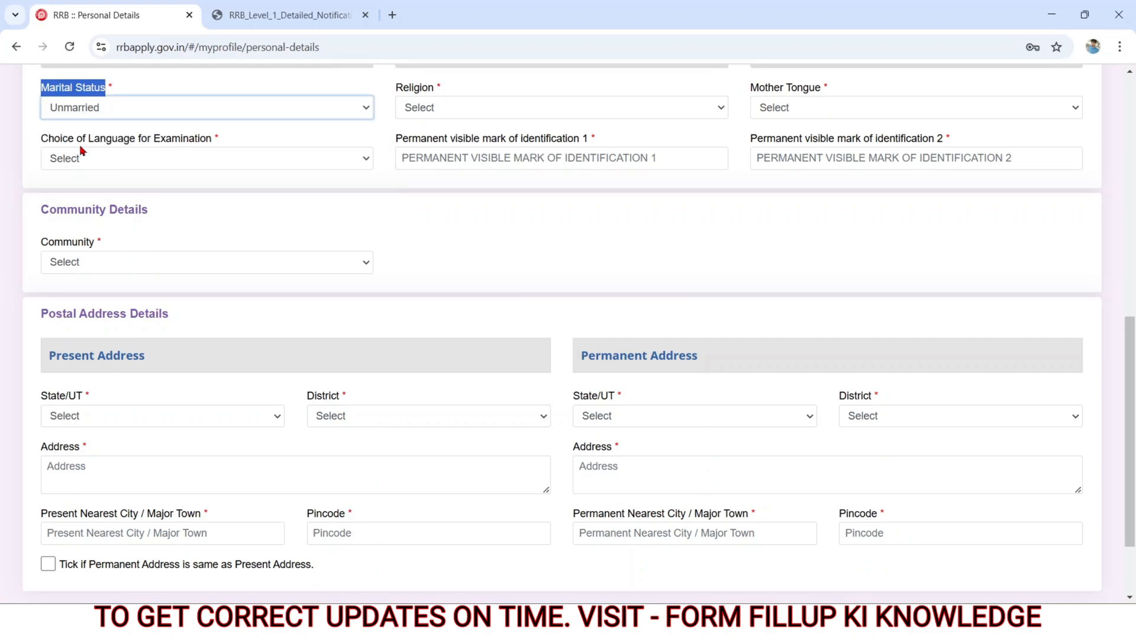
# Step: Set the religion to Hindu and the mother tongue to Hindi in the personal details
pyautogui.moveTo(396, 86); pyautogui.dragTo(457, 98)
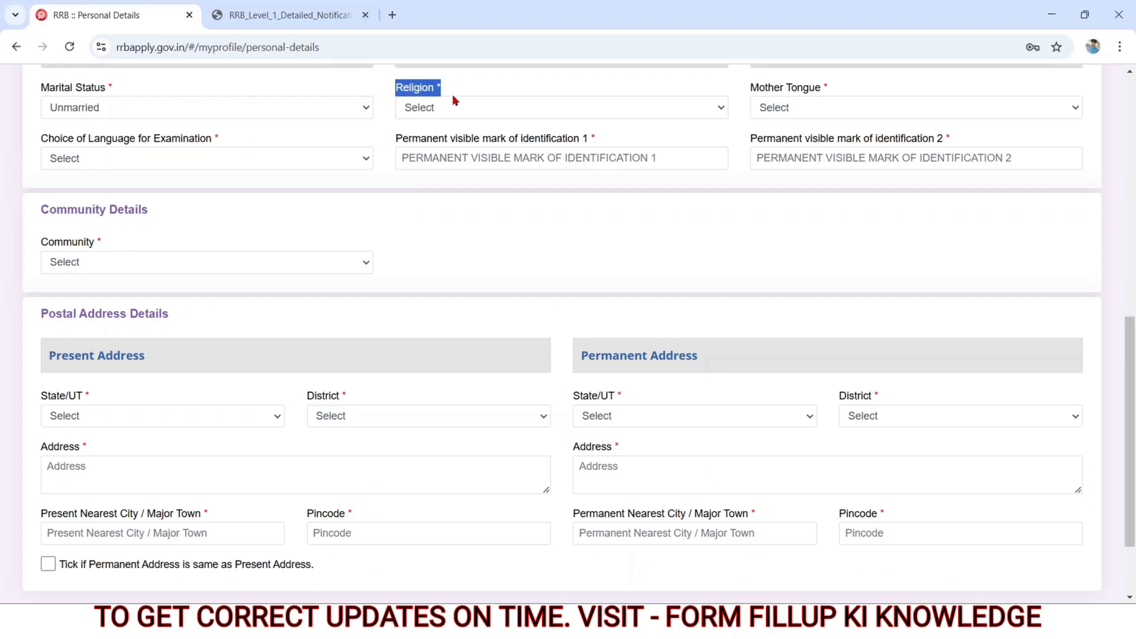
pyautogui.click(445, 108)
pyautogui.click(432, 146)
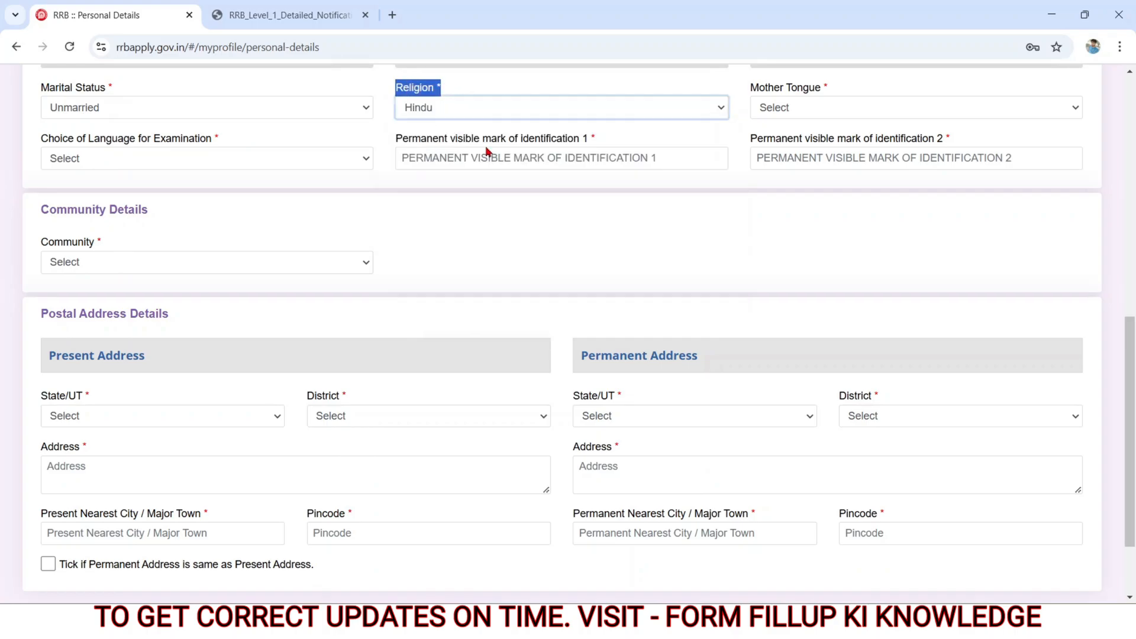
pyautogui.moveTo(749, 87); pyautogui.dragTo(825, 93)
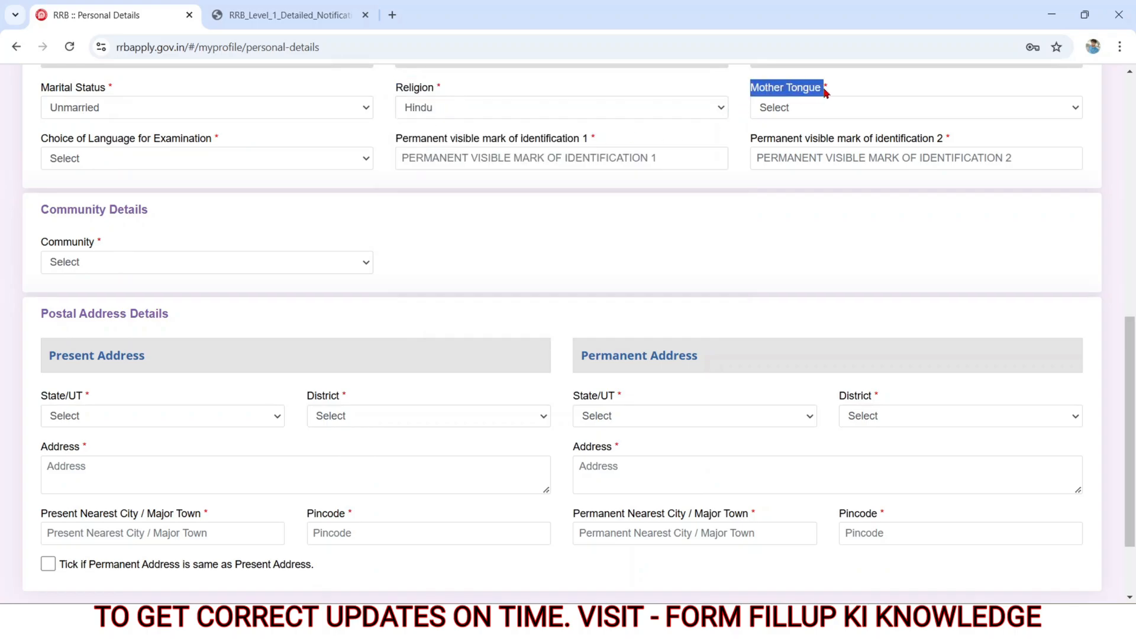
pyautogui.click(794, 115)
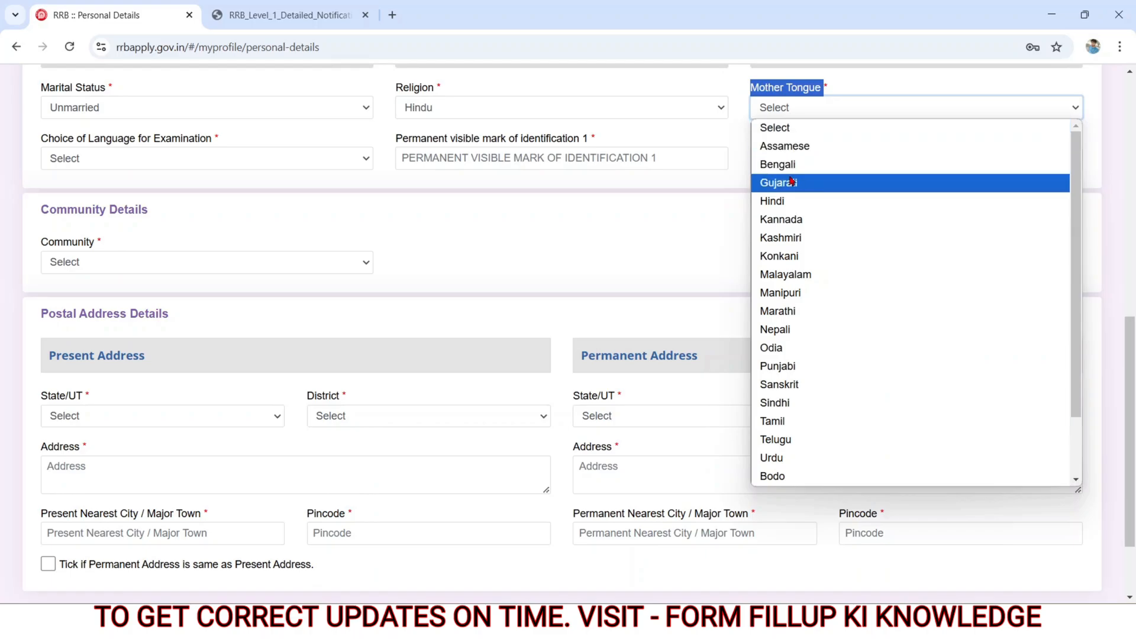
pyautogui.click(782, 201)
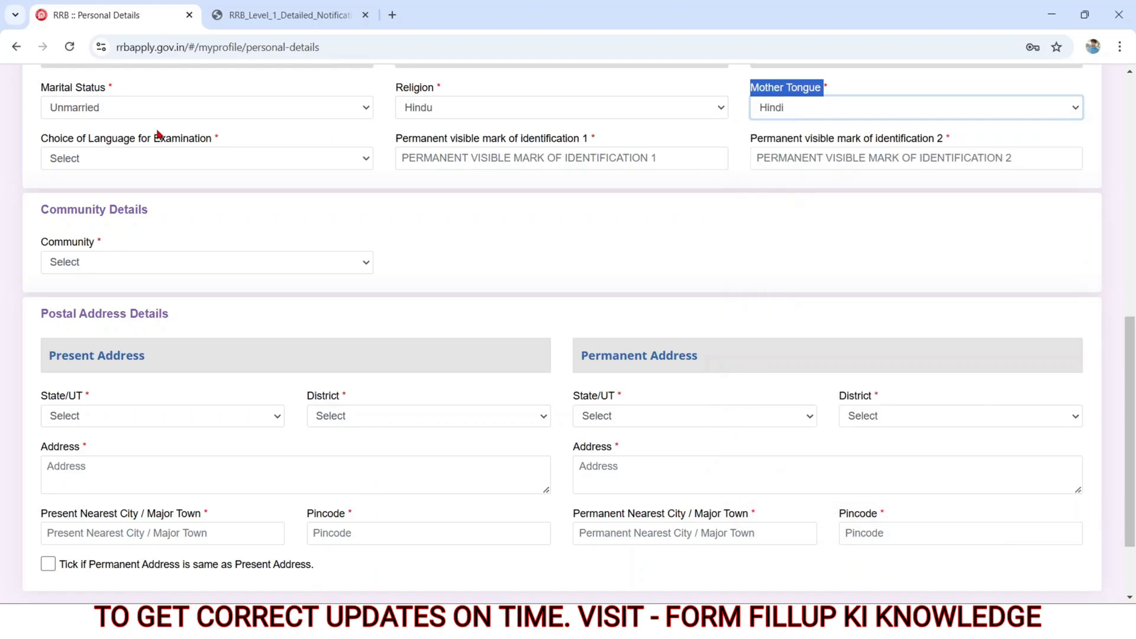
# Step: Choose Hindi as the examination language and look over the two permanent visible mark of identification fields
pyautogui.moveTo(85, 142); pyautogui.dragTo(220, 146)
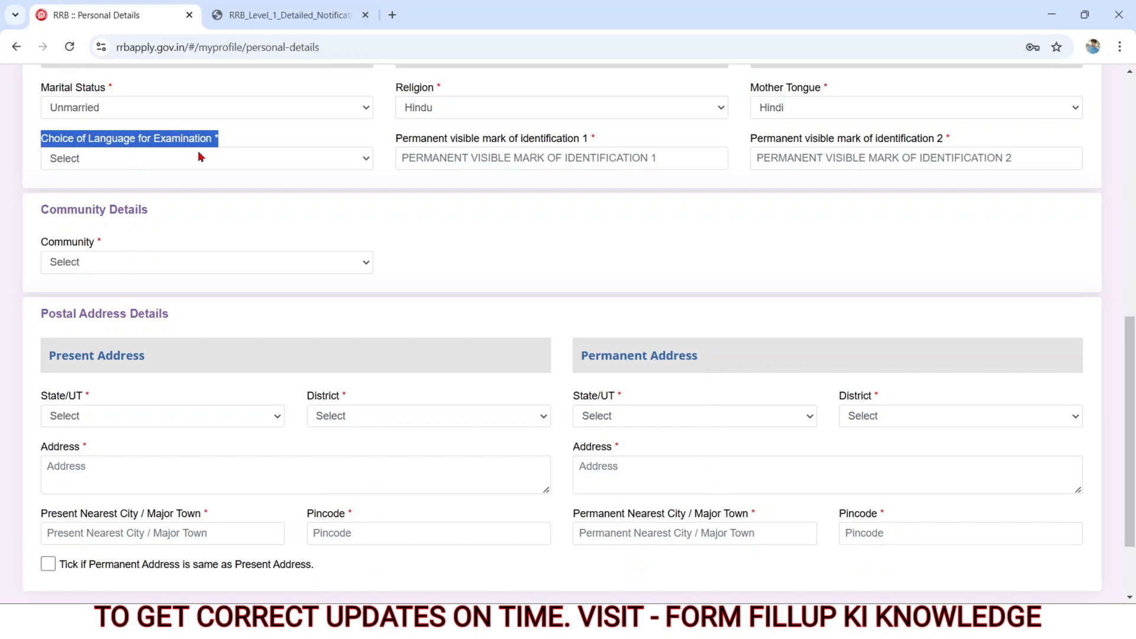
pyautogui.click(157, 166)
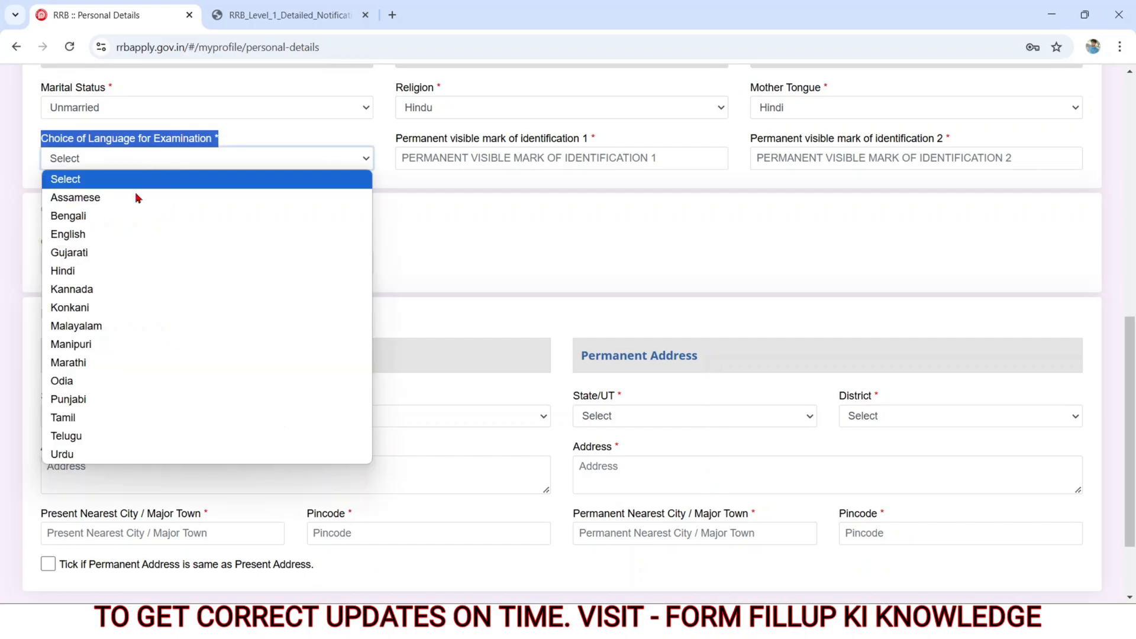
pyautogui.click(88, 273)
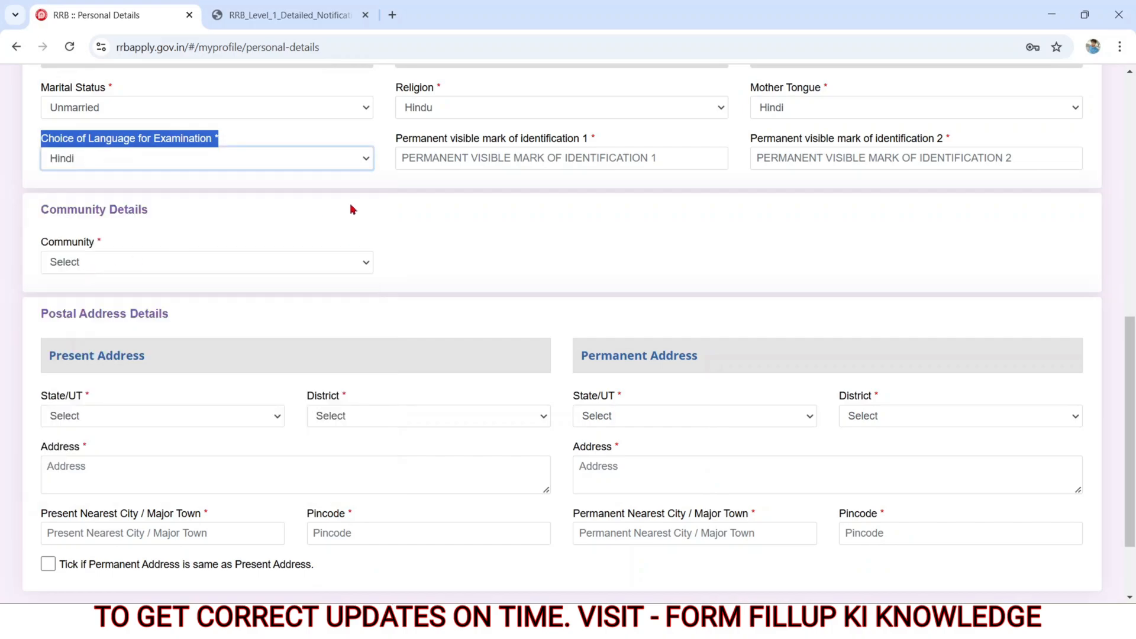
pyautogui.moveTo(393, 141); pyautogui.dragTo(608, 151)
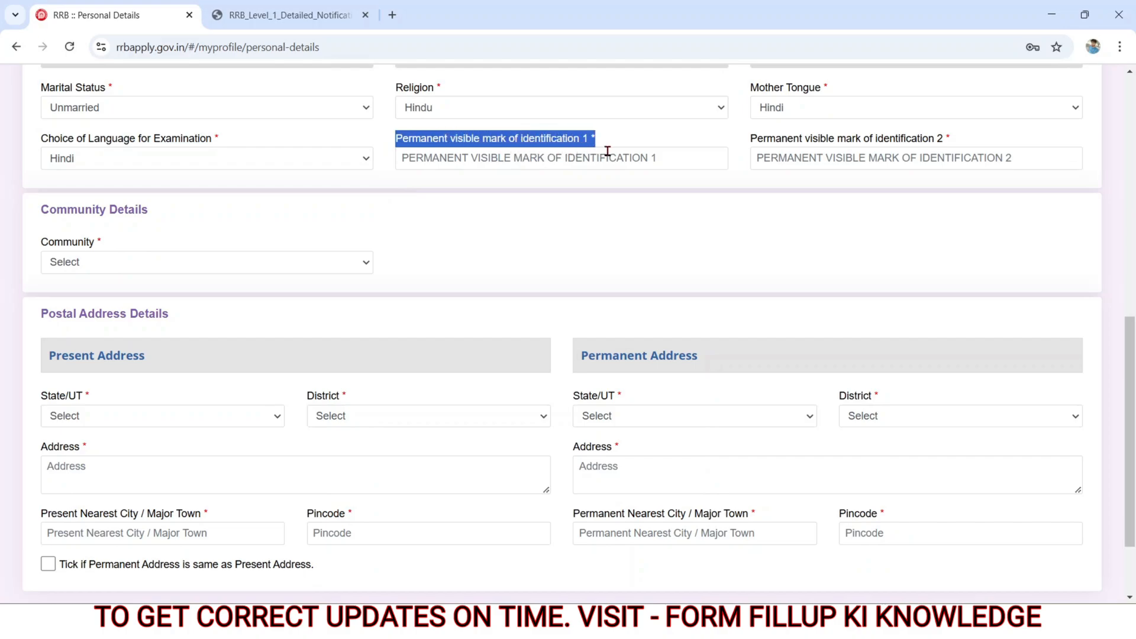
pyautogui.click(511, 161)
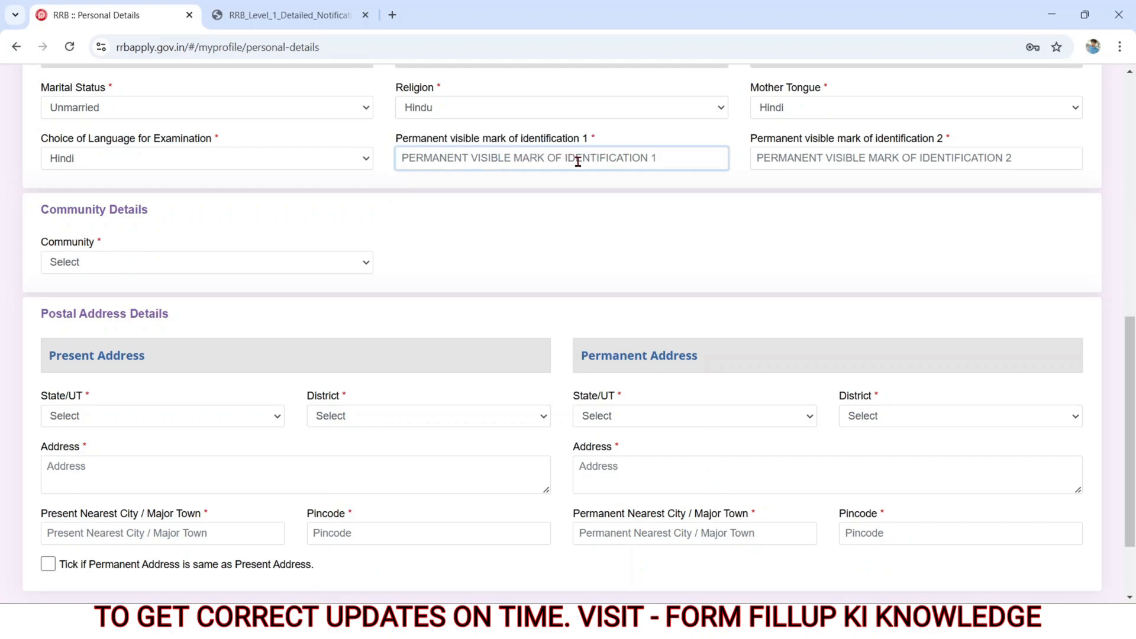
pyautogui.click(783, 158)
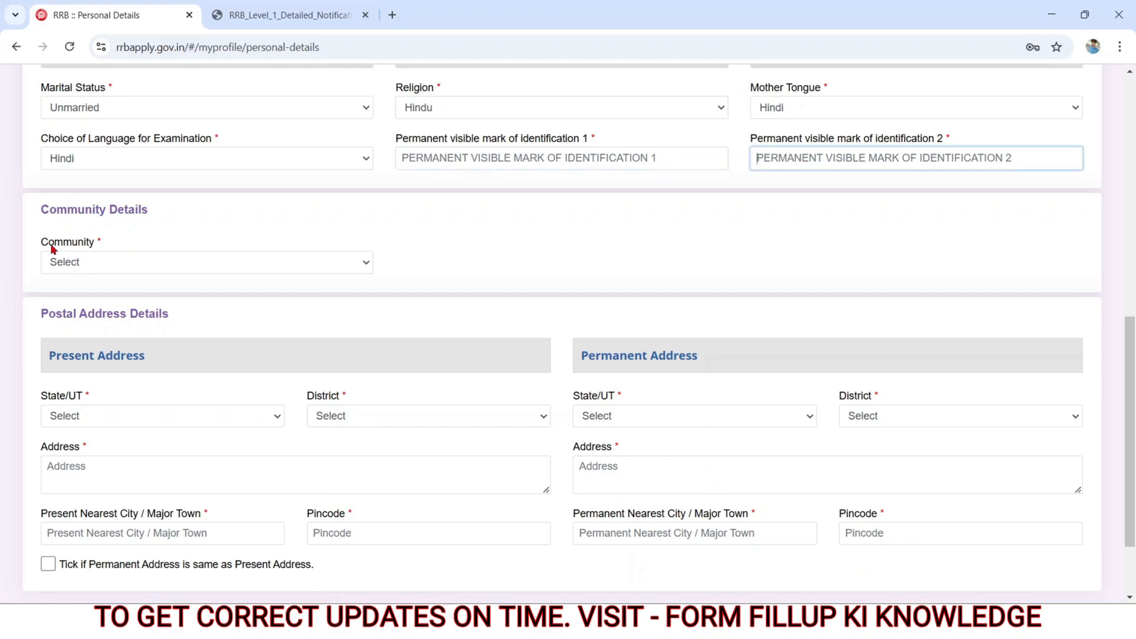
# Step: Set the community to UR (Unreserved)
pyautogui.moveTo(43, 245); pyautogui.dragTo(118, 249)
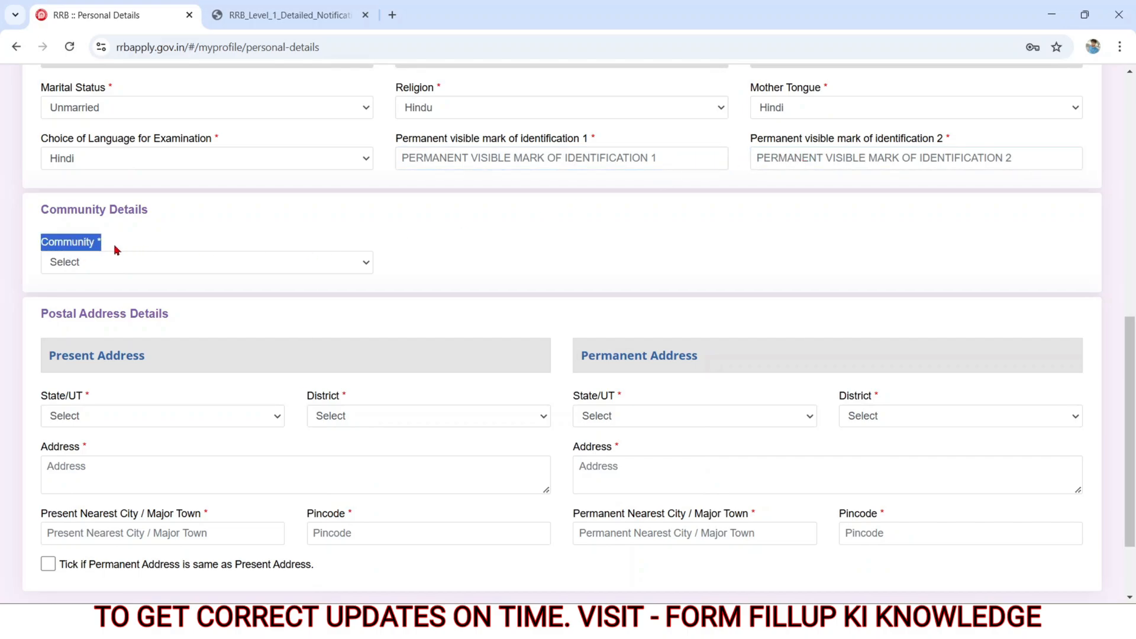
pyautogui.click(88, 269)
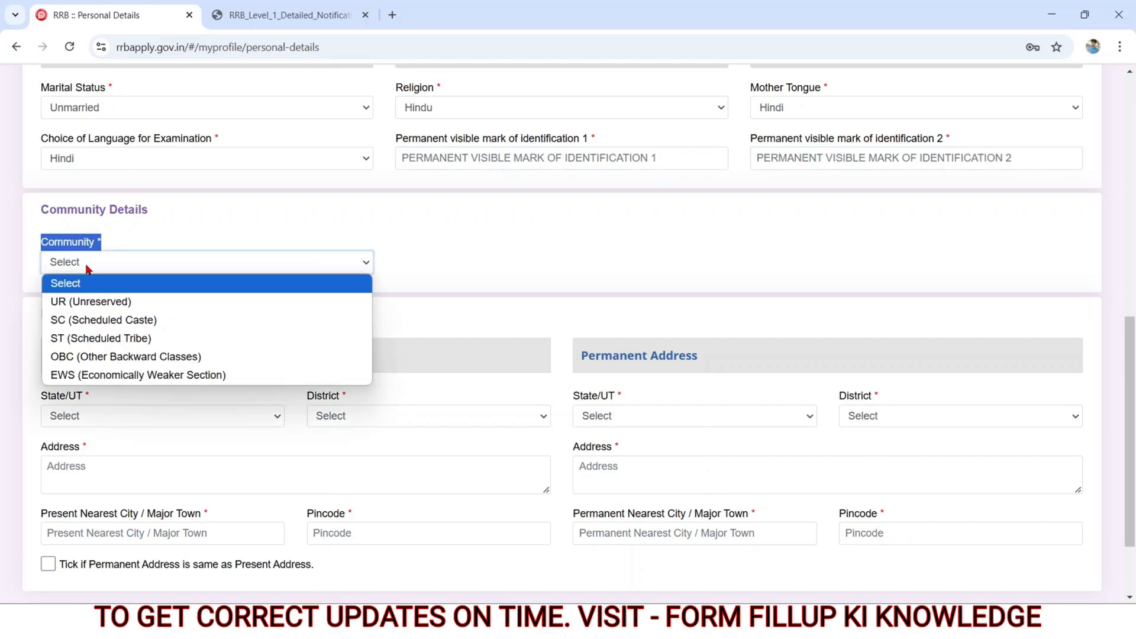
pyautogui.click(88, 303)
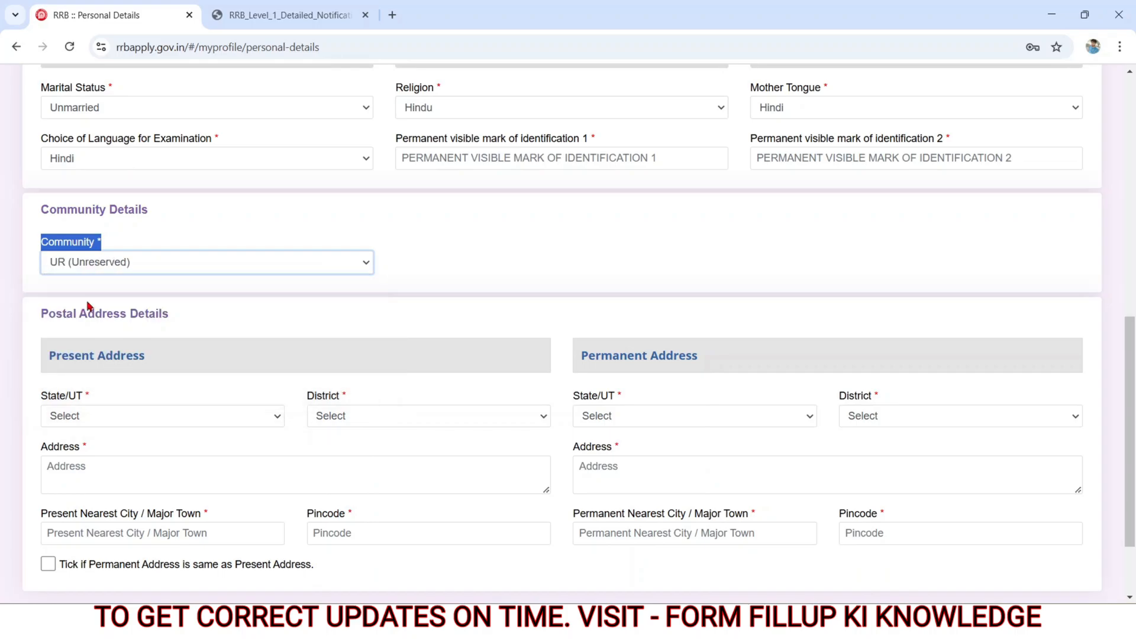
pyautogui.click(455, 273)
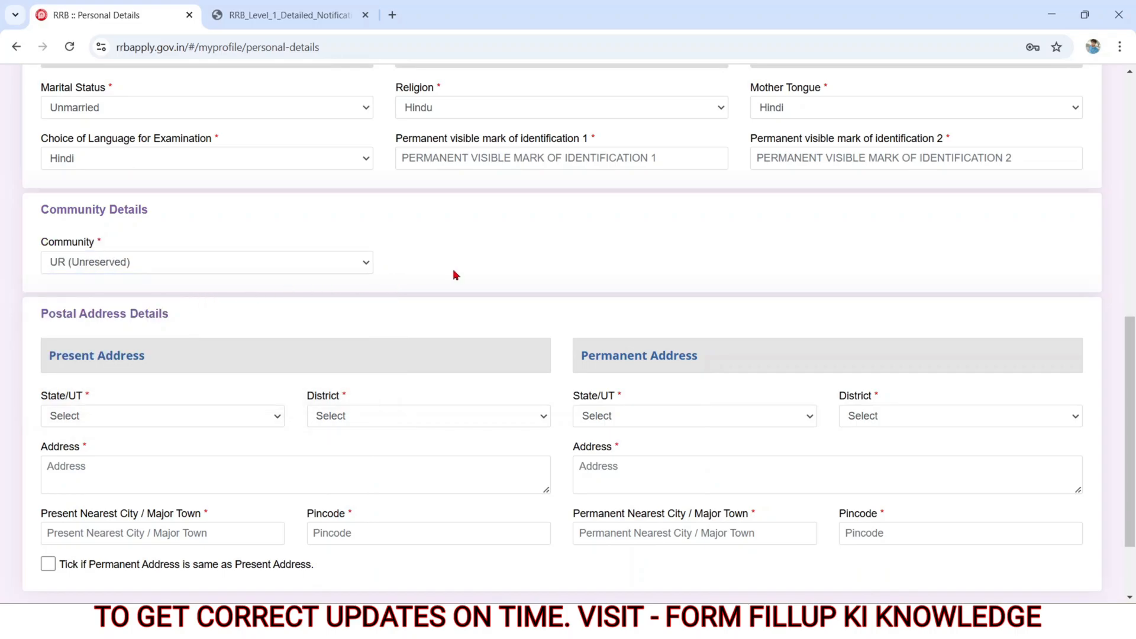
# Step: Set the community to EWS (Economically Weaker Section) and agree to the EWS certificate conditions
pyautogui.click(322, 262)
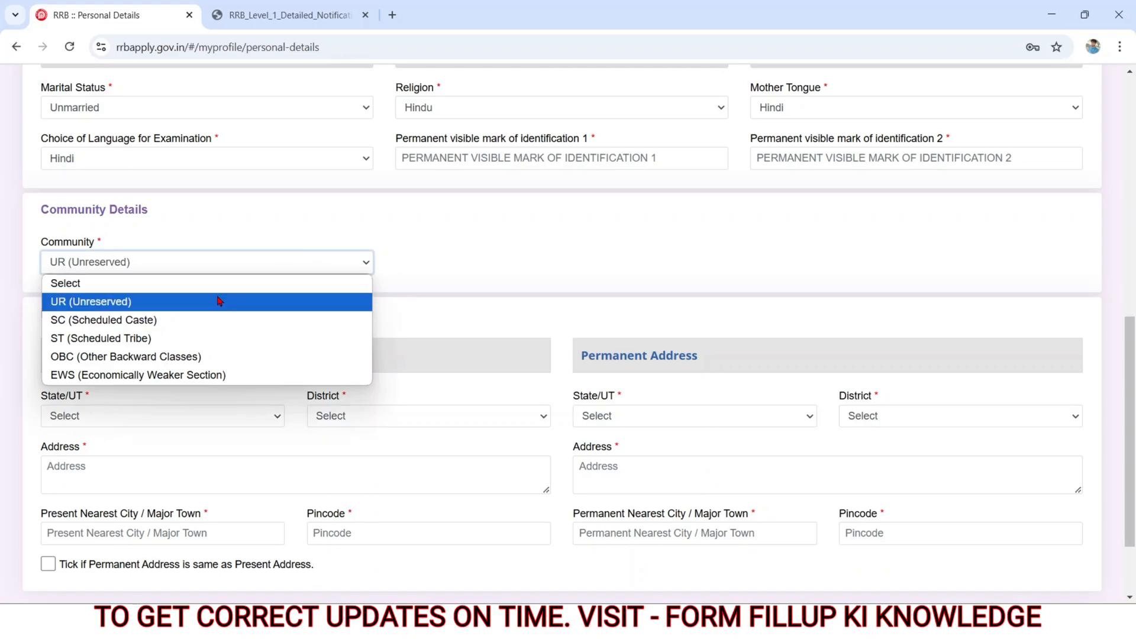
pyautogui.click(126, 374)
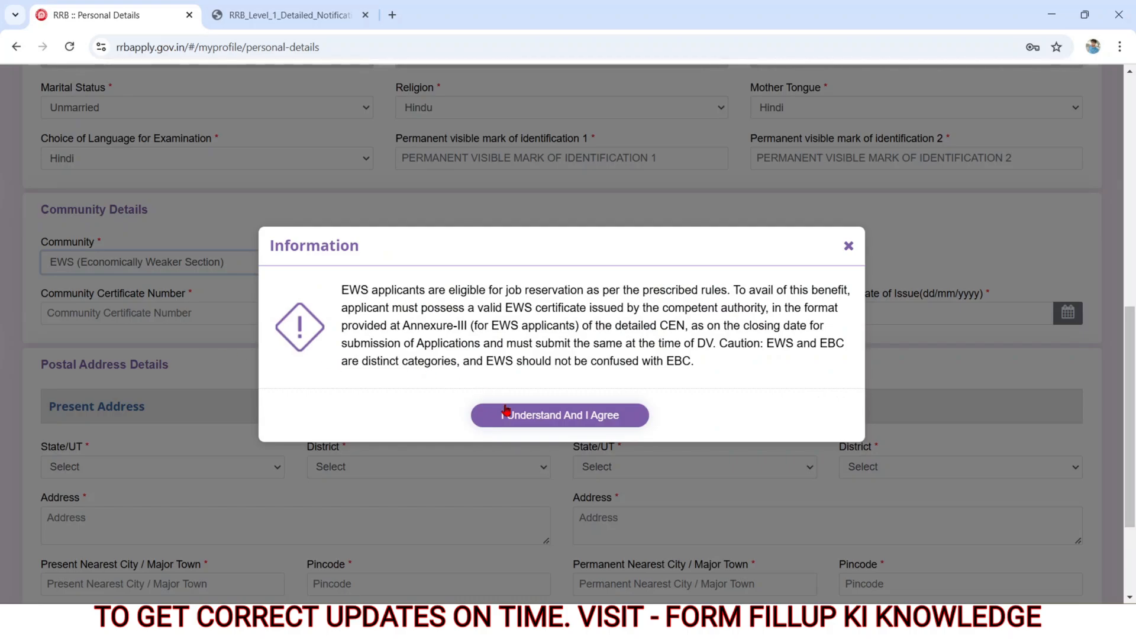
pyautogui.click(508, 417)
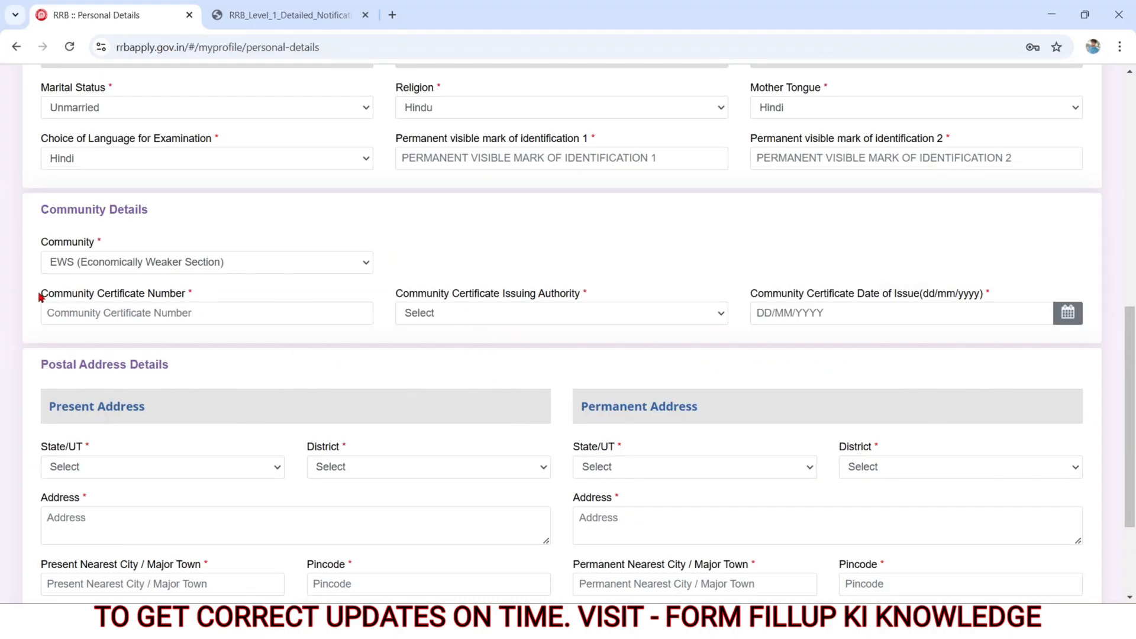
# Step: Look at the community certificate number field and set the issuing authority to Revenue Officers not below the rank of Tehsildar
pyautogui.moveTo(41, 293); pyautogui.dragTo(158, 306)
pyautogui.click(164, 314)
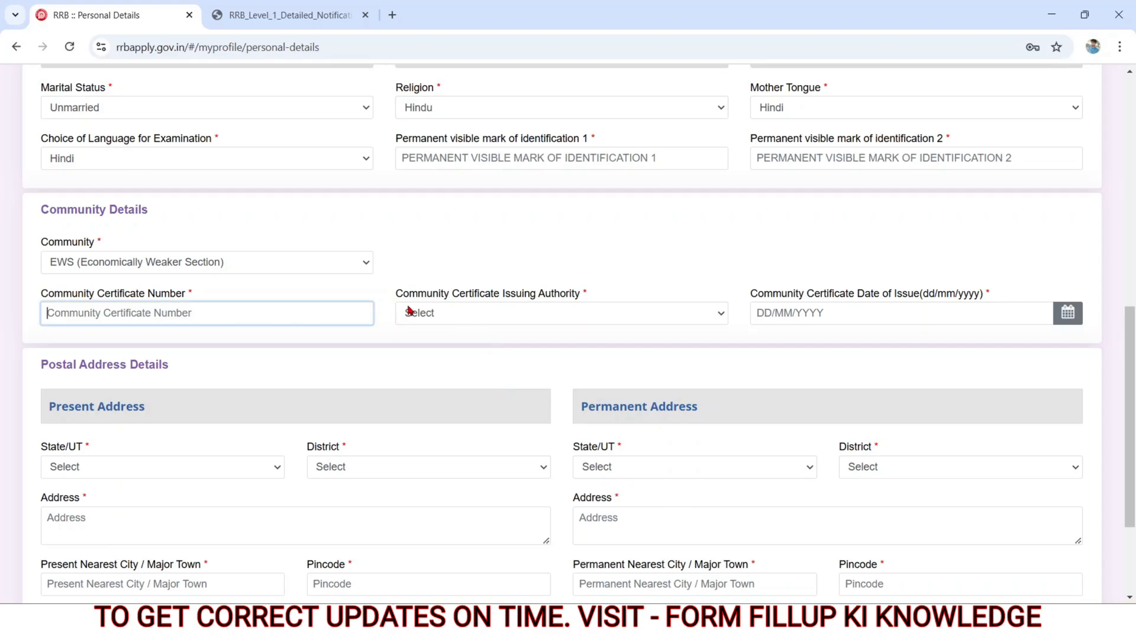
pyautogui.moveTo(396, 294); pyautogui.dragTo(590, 315)
pyautogui.click(477, 314)
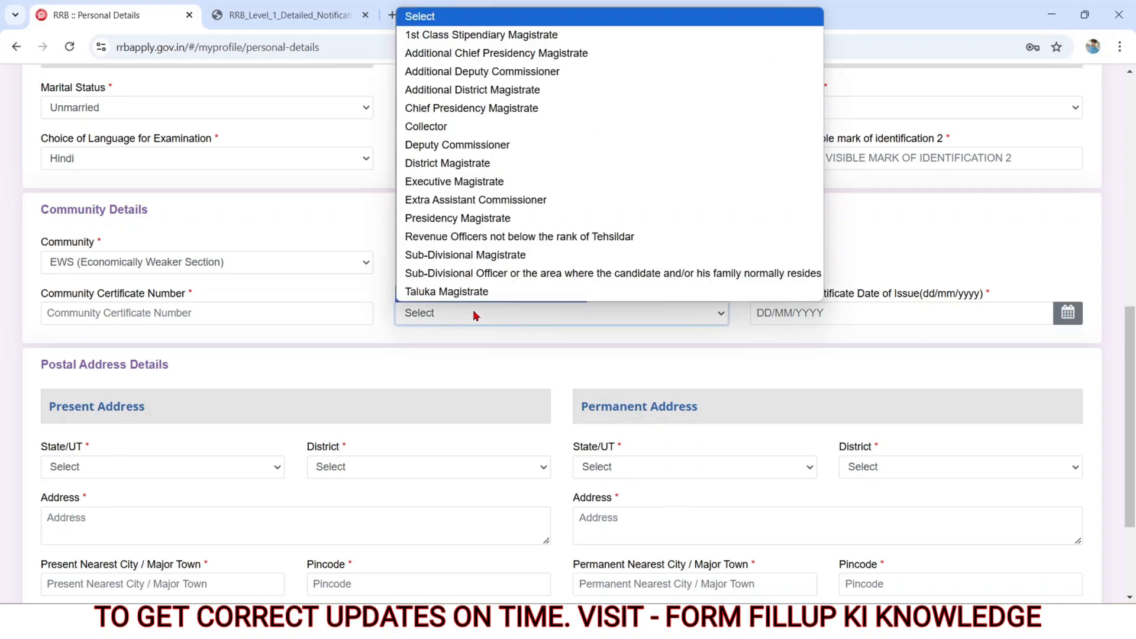
pyautogui.click(457, 236)
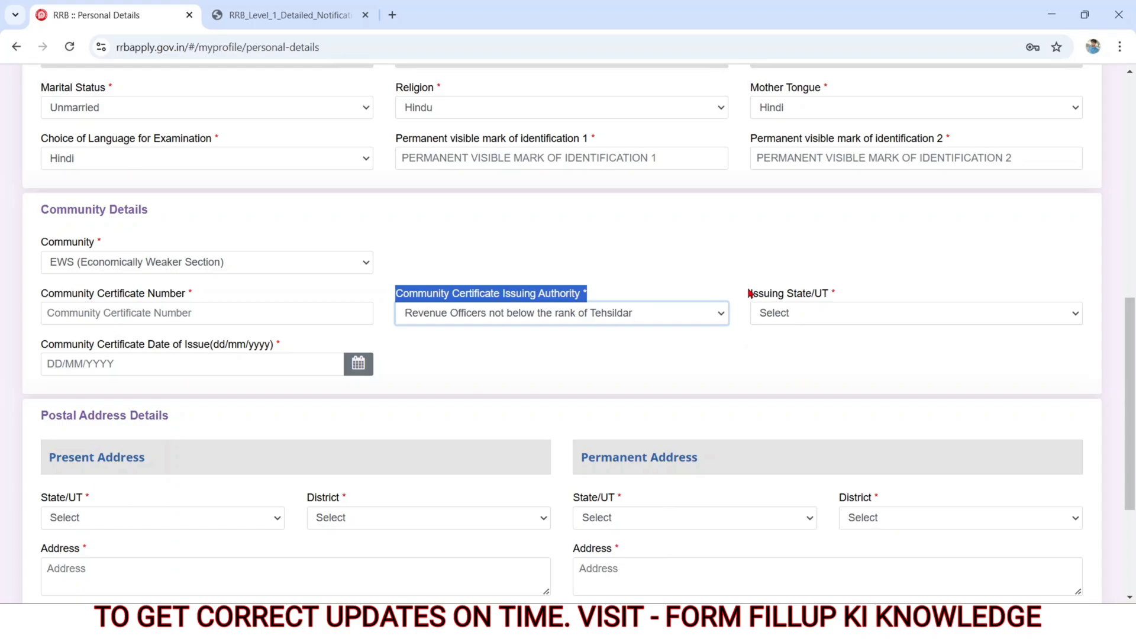
# Step: Set the community certificate's issuing state to BIHAR and look at the calendar for its date of issue
pyautogui.moveTo(750, 294); pyautogui.dragTo(844, 300)
pyautogui.click(808, 320)
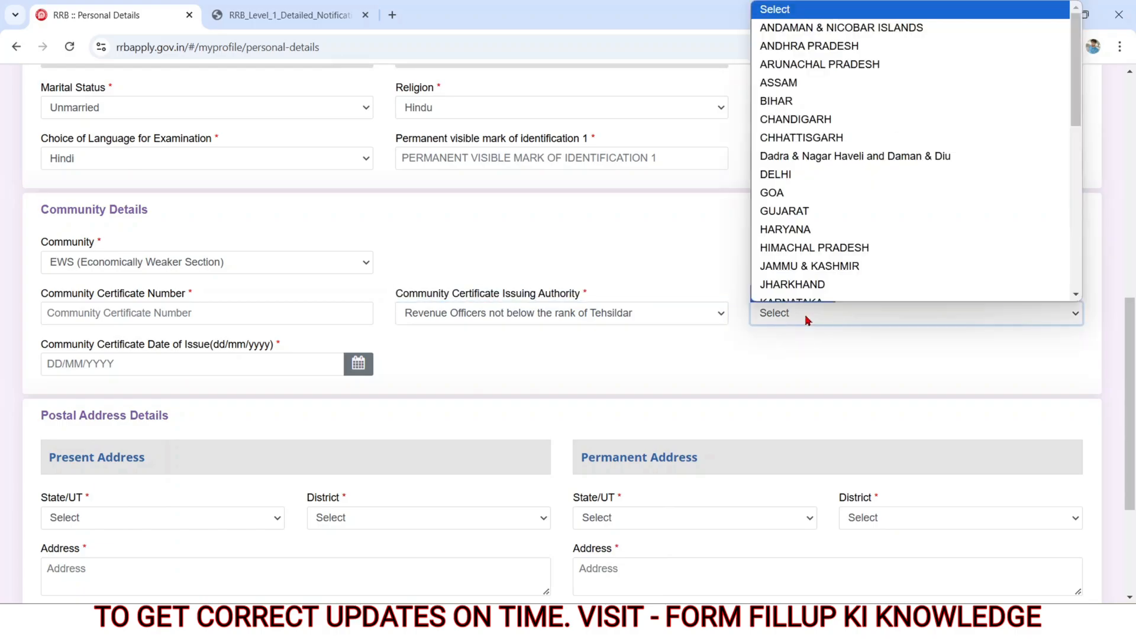
pyautogui.click(776, 102)
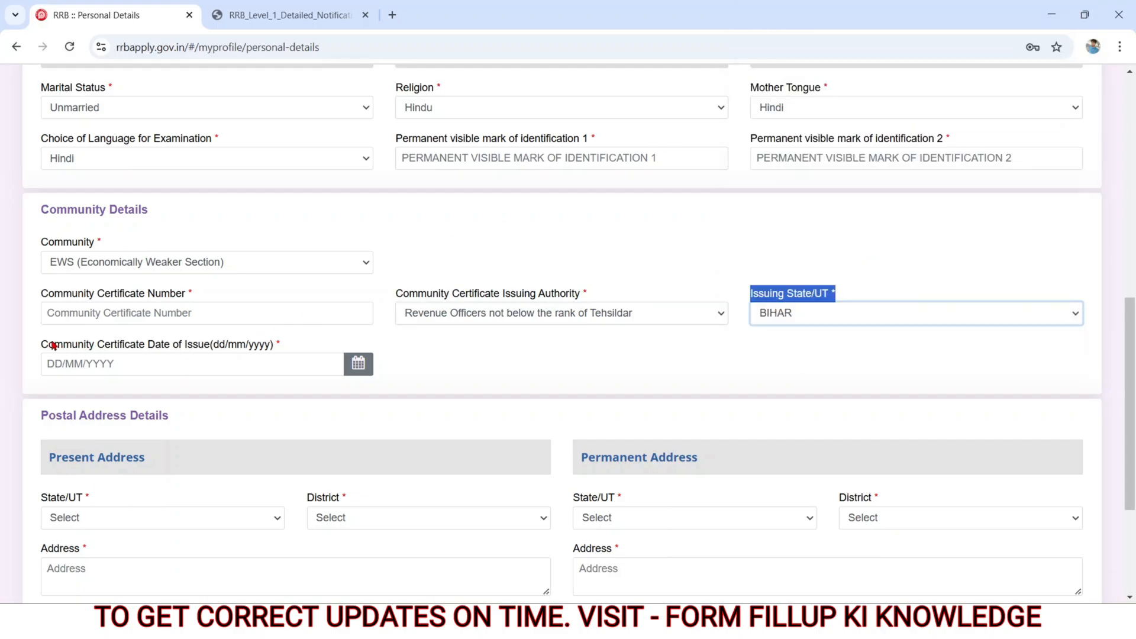
pyautogui.moveTo(35, 345); pyautogui.dragTo(235, 341)
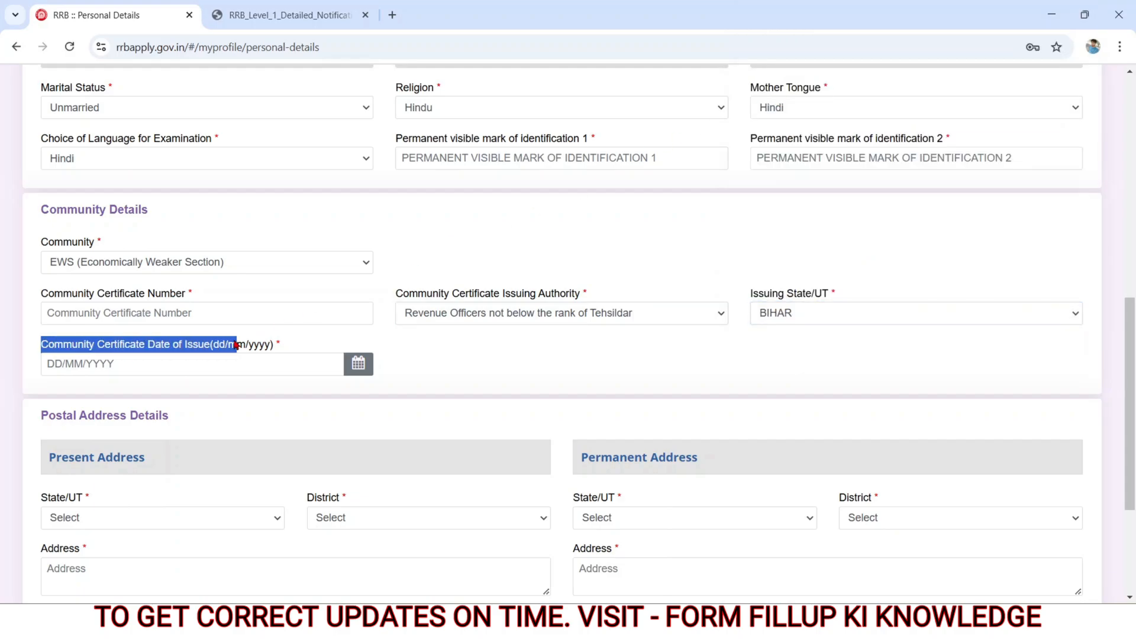
pyautogui.click(143, 359)
pyautogui.click(142, 359)
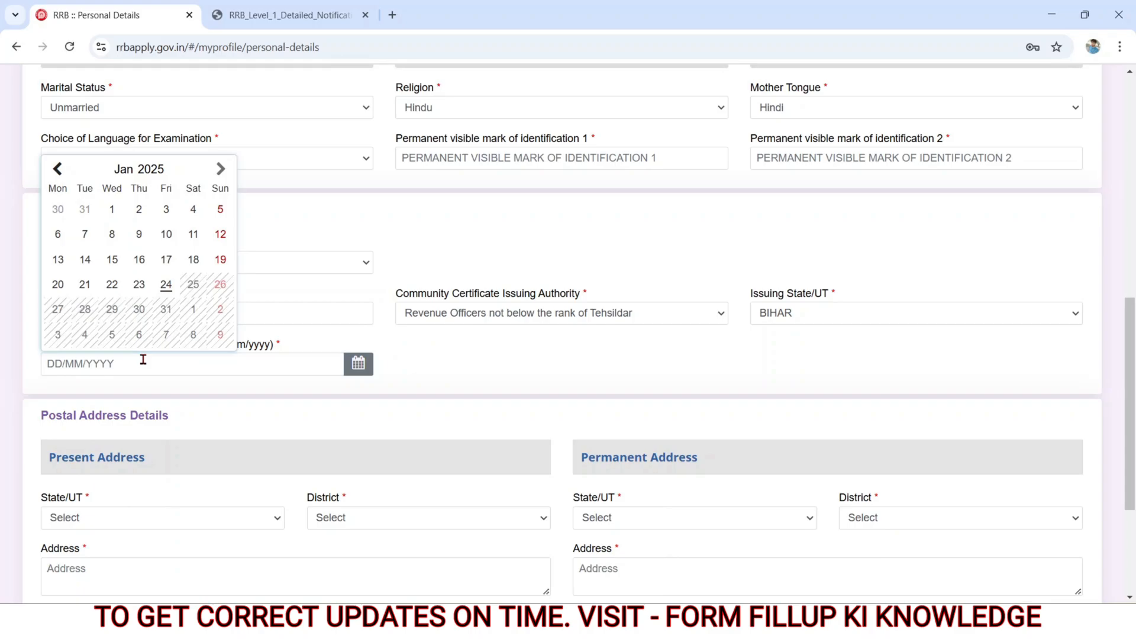
pyautogui.click(507, 376)
# Step: Set the present address state to BIHAR in the postal address details and check the district field
pyautogui.scroll(-1, 507, 376)
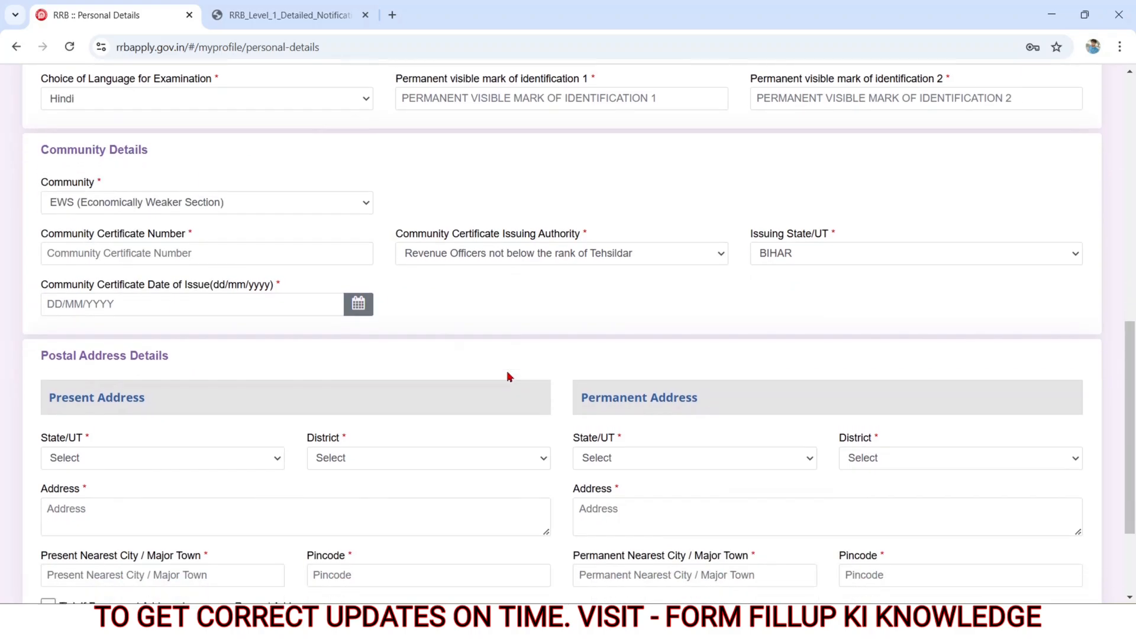
pyautogui.scroll(-3, 507, 376)
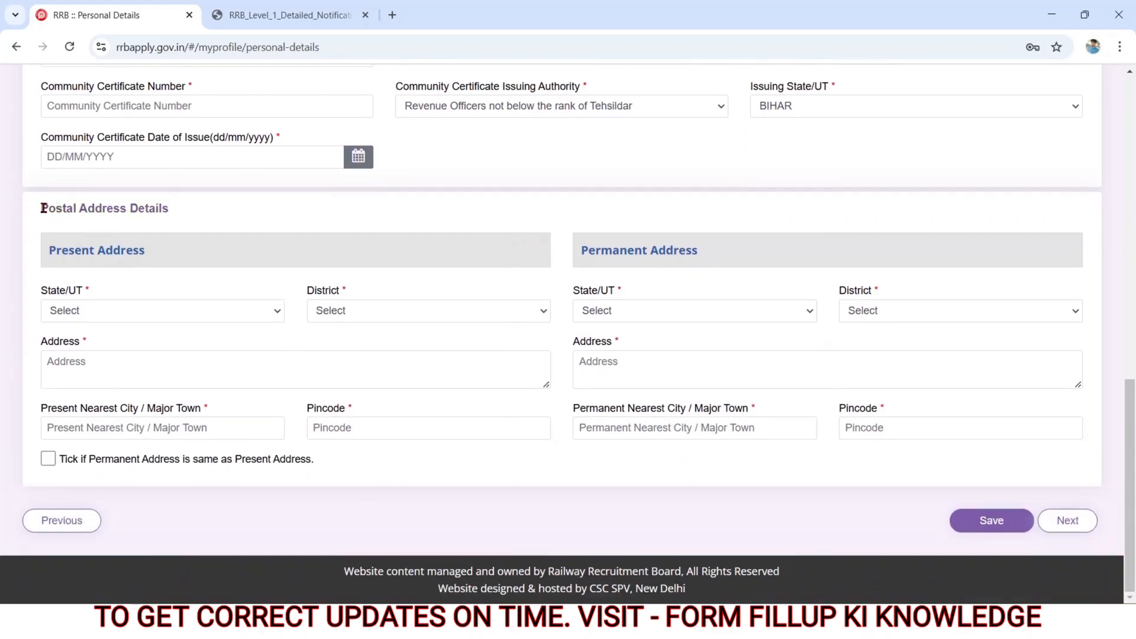
pyautogui.moveTo(38, 211); pyautogui.dragTo(144, 247)
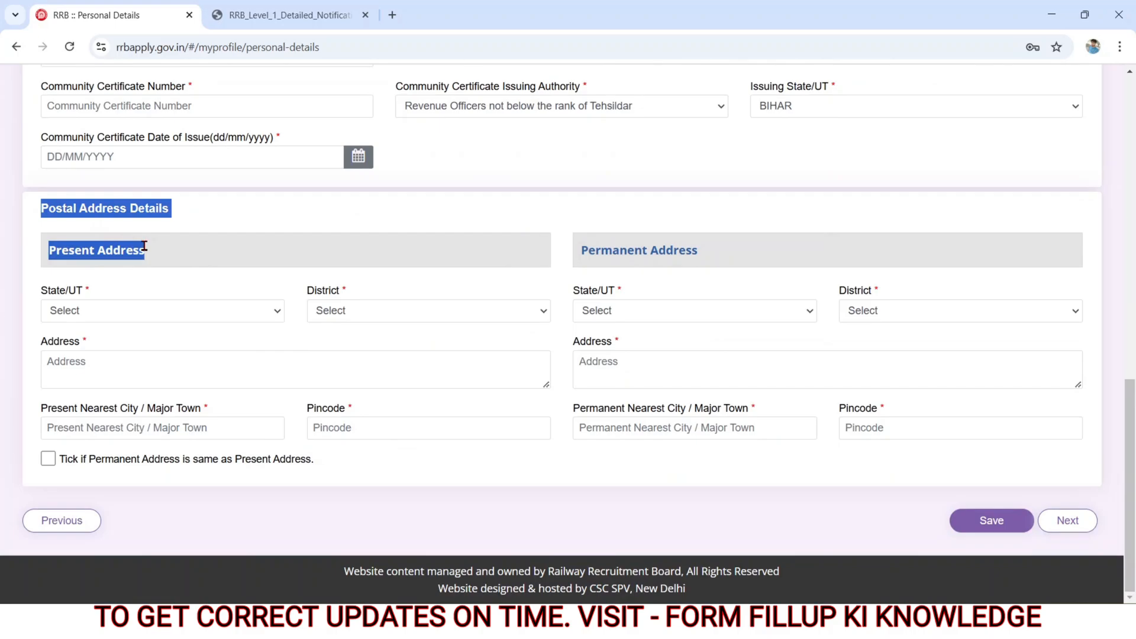
pyautogui.click(62, 317)
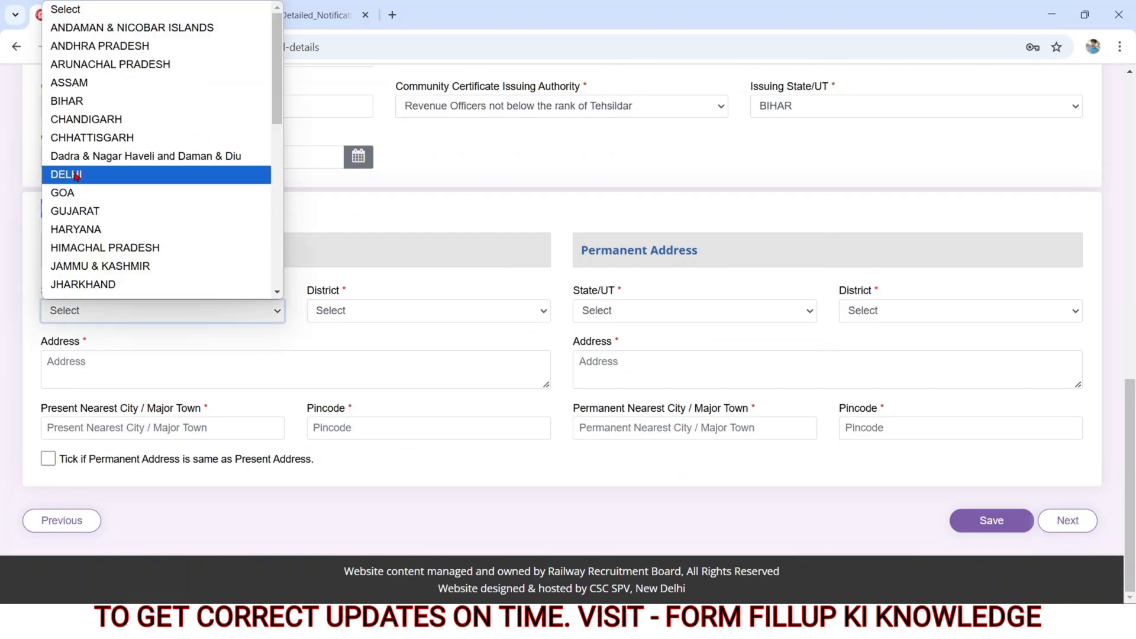
pyautogui.click(65, 112)
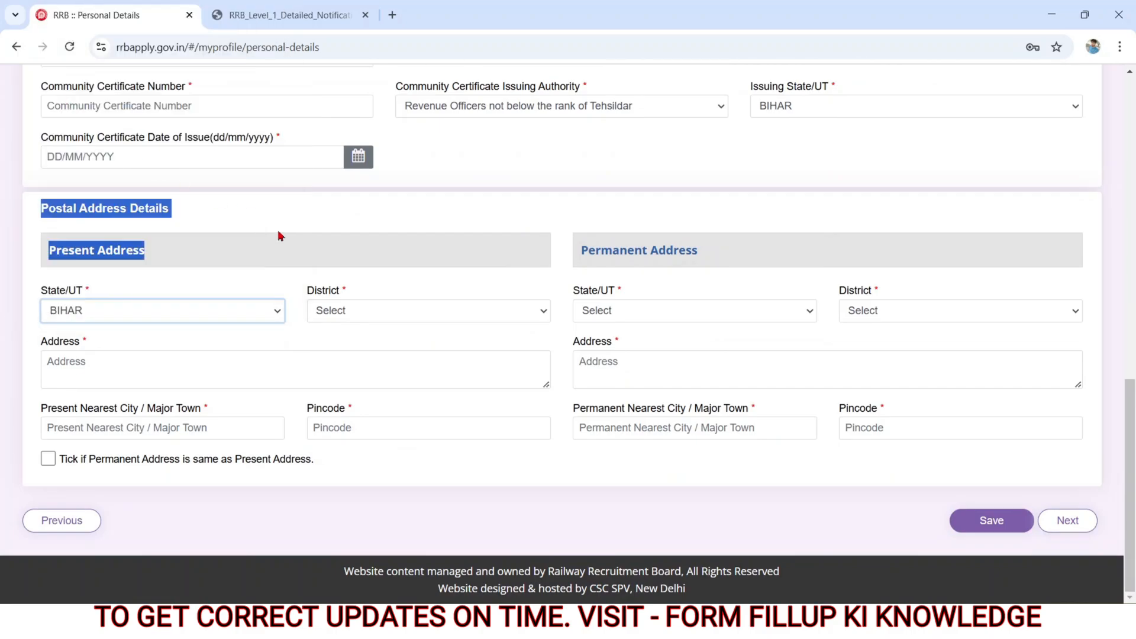
pyautogui.click(340, 306)
pyautogui.click(43, 348)
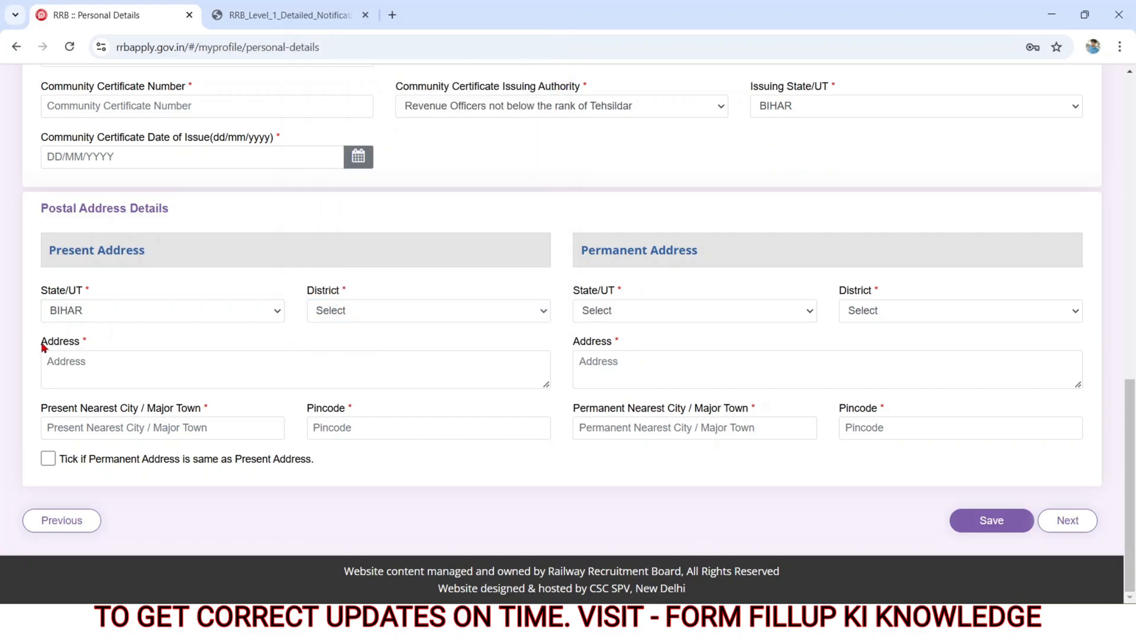
# Step: Look over the address, nearest city and pincode fields, and try to mark the permanent address as same as the present one
pyautogui.moveTo(41, 344); pyautogui.dragTo(81, 348)
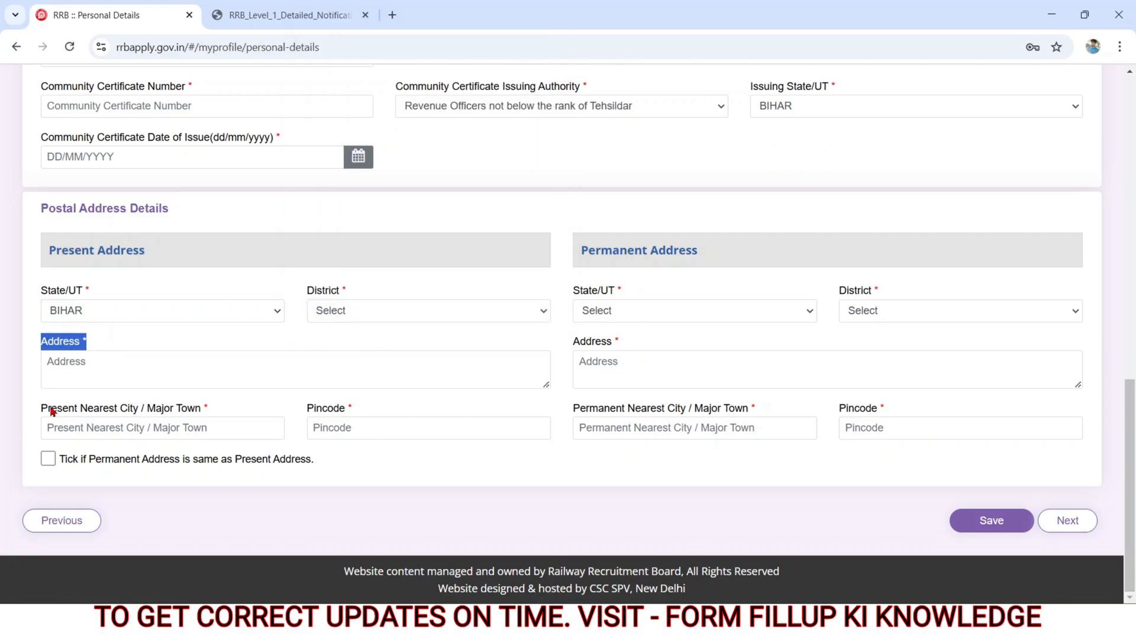
pyautogui.moveTo(39, 409); pyautogui.dragTo(174, 418)
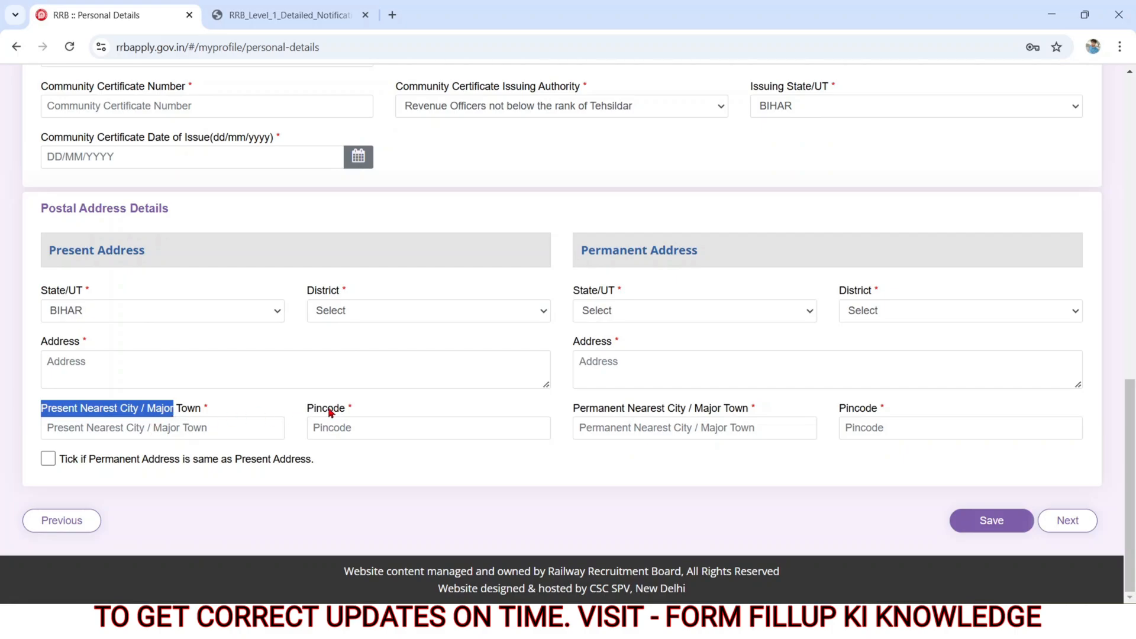
pyautogui.click(308, 412)
pyautogui.doubleClick(308, 412)
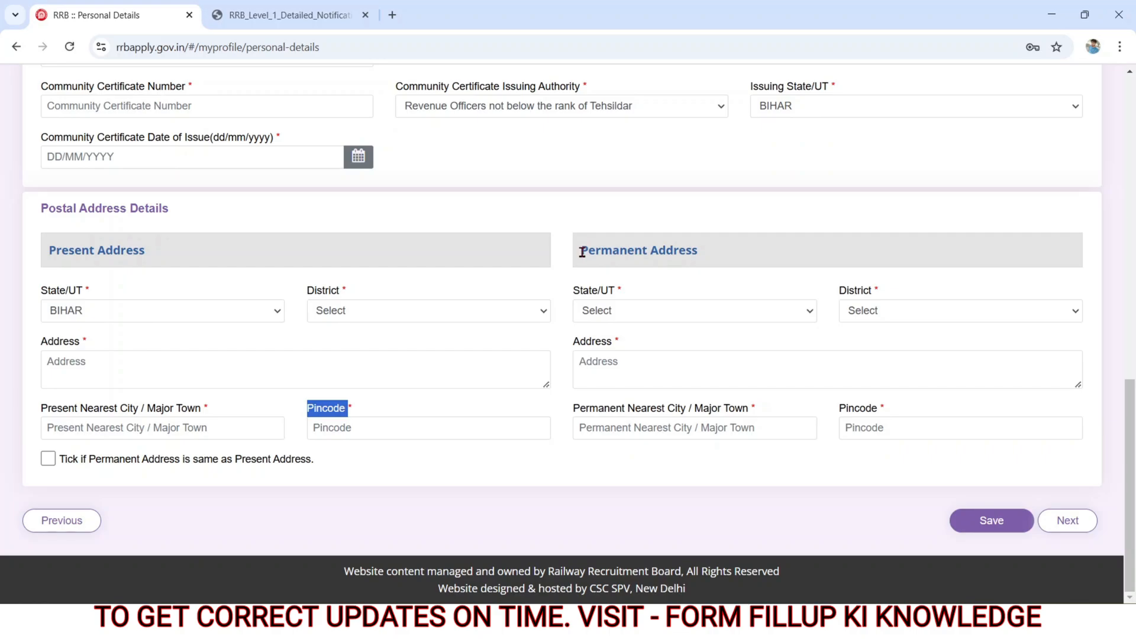
pyautogui.moveTo(581, 252); pyautogui.dragTo(709, 262)
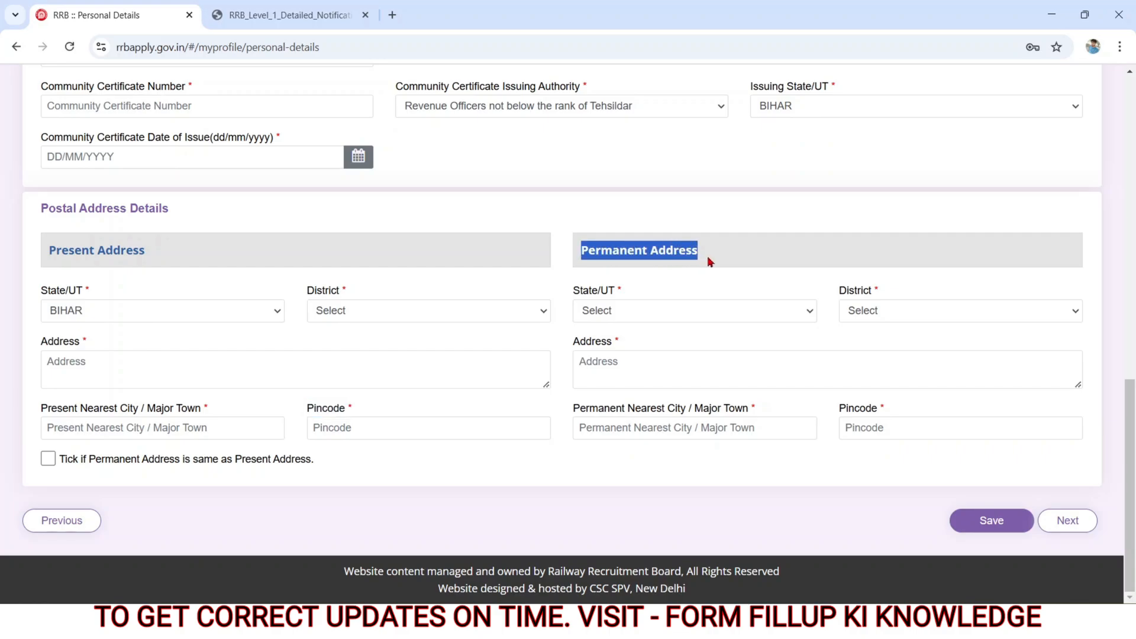
pyautogui.click(48, 458)
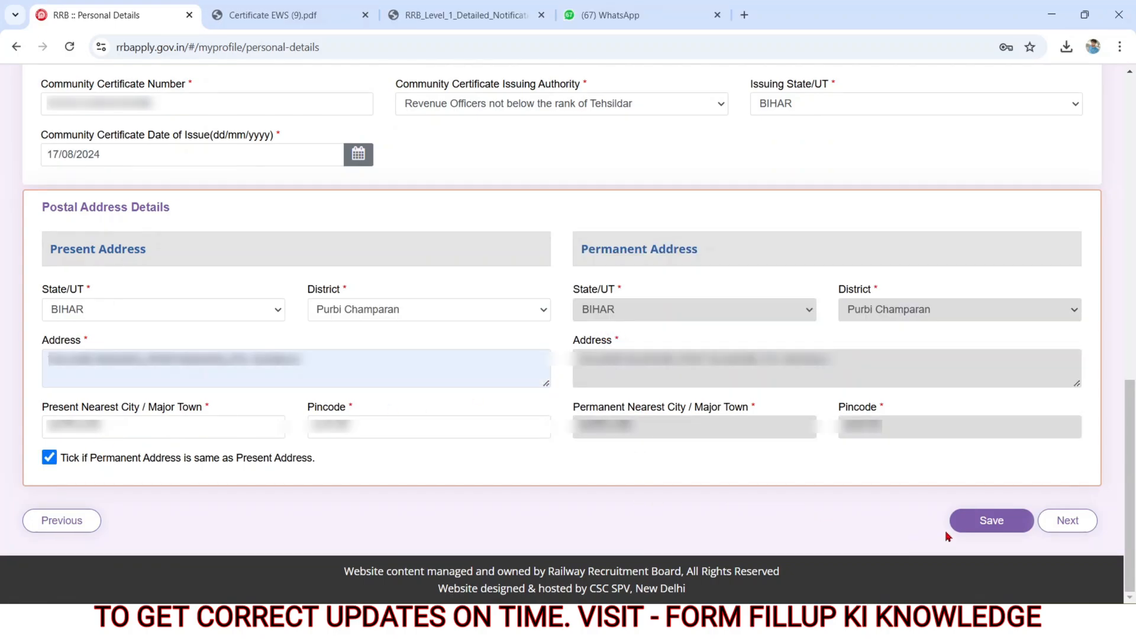
# Step: Save the completed personal details and continue to the Other Details page
pyautogui.click(951, 531)
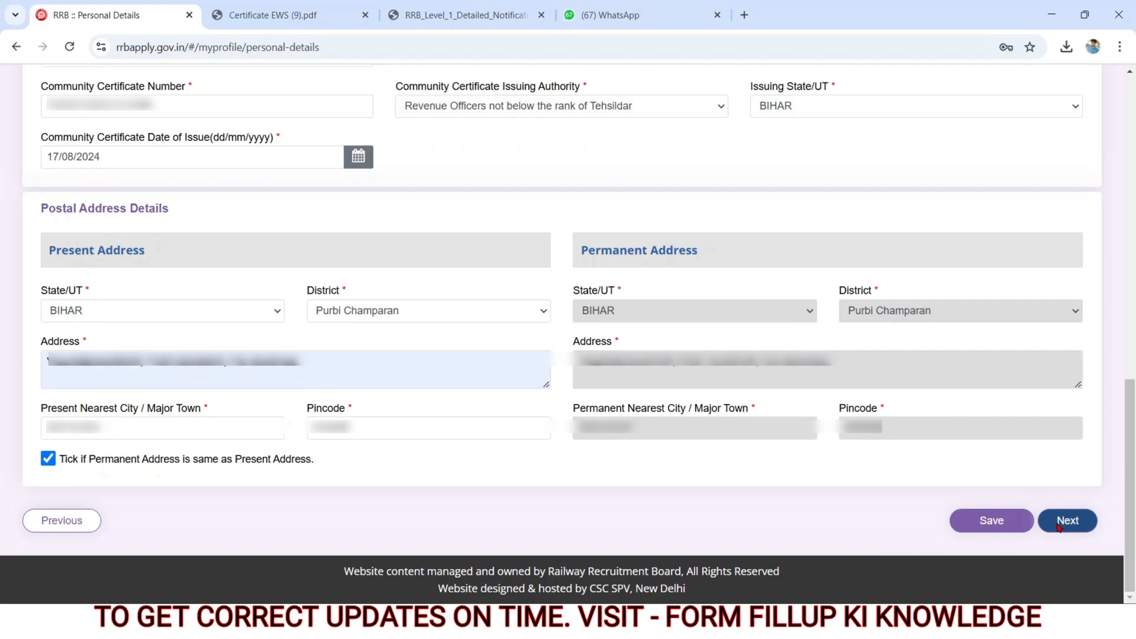
pyautogui.click(1058, 526)
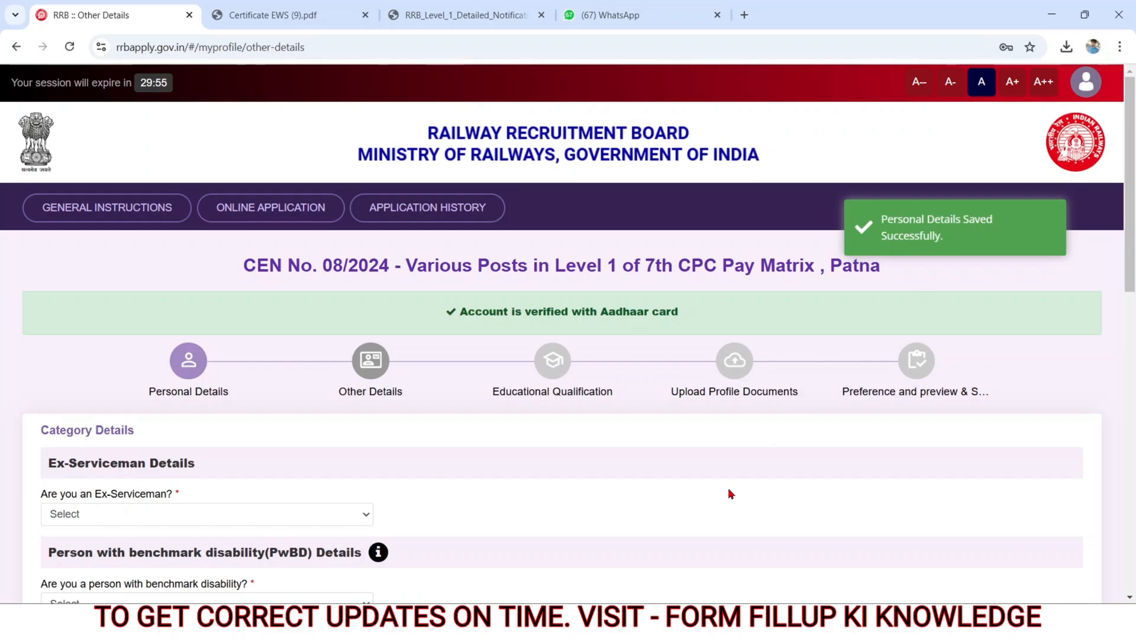
# Step: Set the ex-serviceman answer to Yes in the category details
pyautogui.scroll(-5, 728, 490)
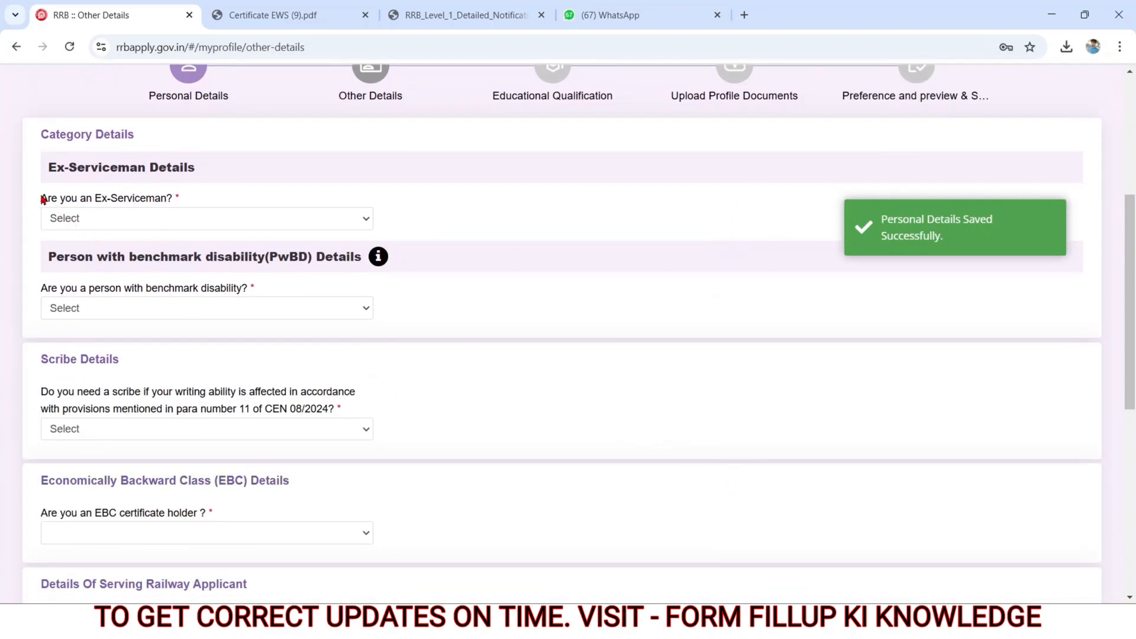
pyautogui.moveTo(43, 200); pyautogui.dragTo(191, 201)
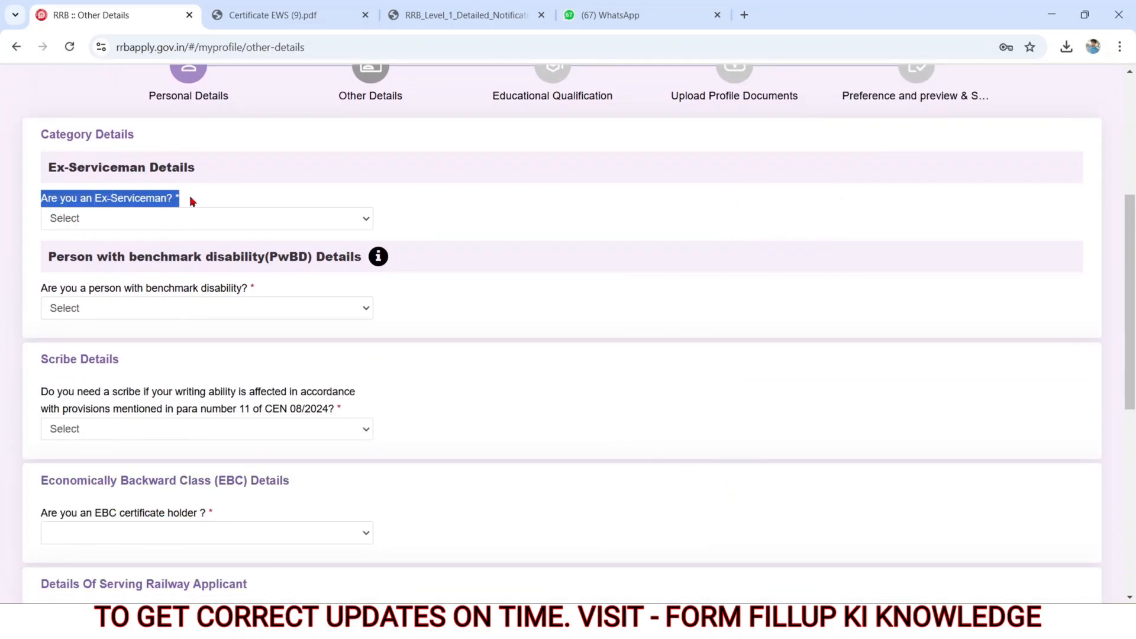
pyautogui.click(135, 220)
pyautogui.click(59, 259)
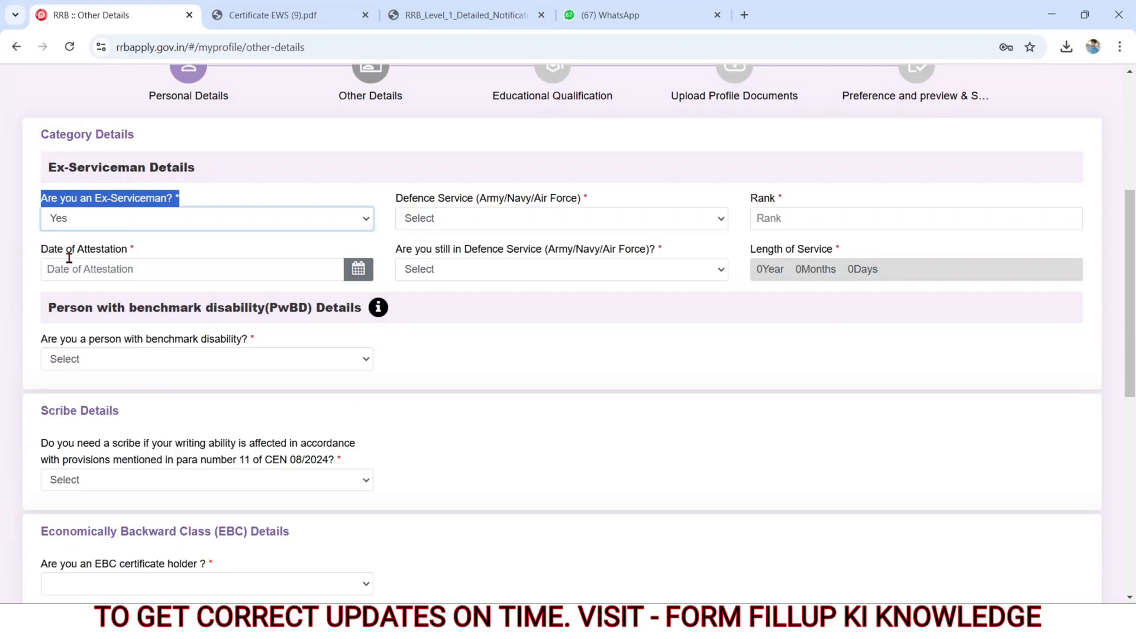
# Step: Look over the ex-serviceman fields for defence service, rank, date of attestation, current service status and length of service
pyautogui.moveTo(393, 200); pyautogui.dragTo(583, 197)
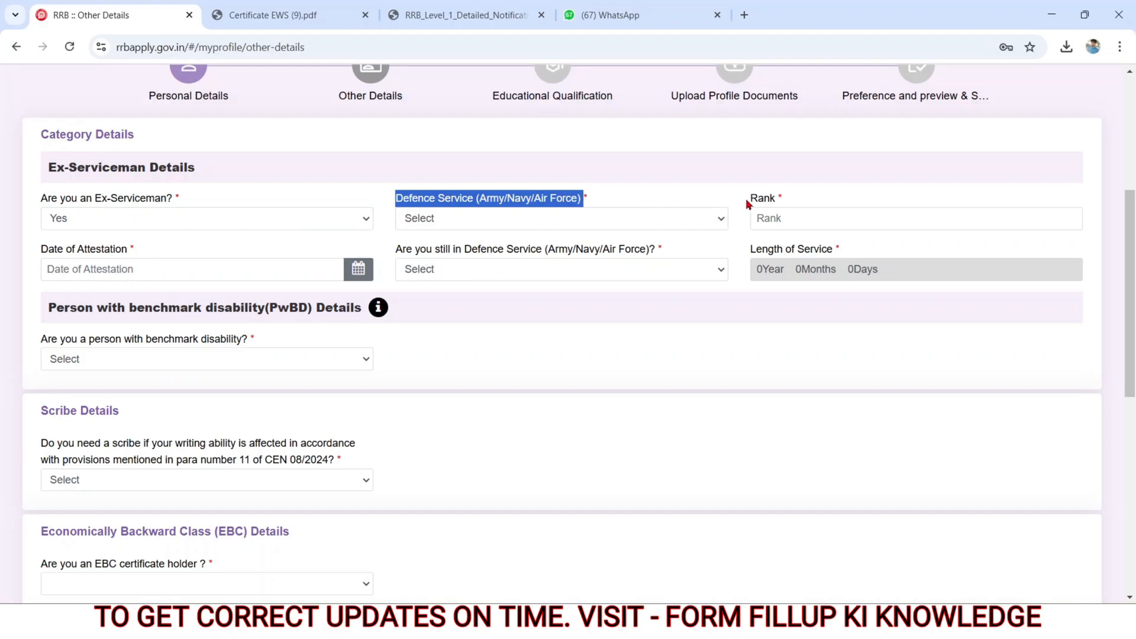
pyautogui.moveTo(752, 201); pyautogui.dragTo(787, 207)
pyautogui.scroll(1, 592, 296)
pyautogui.moveTo(41, 253); pyautogui.dragTo(148, 262)
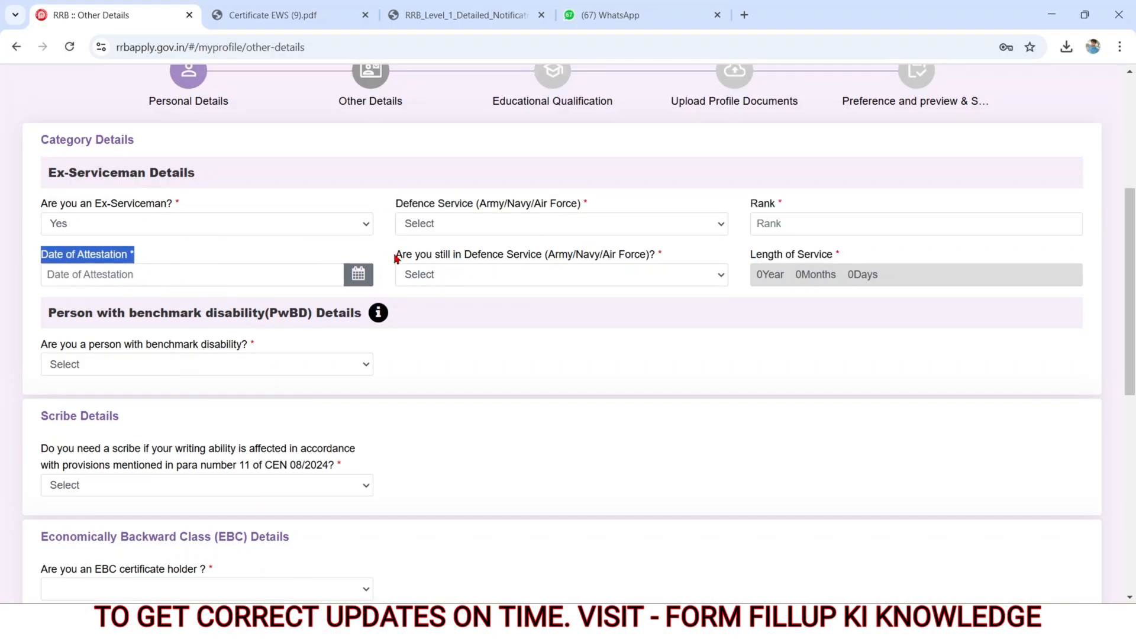
pyautogui.moveTo(396, 256); pyautogui.dragTo(587, 271)
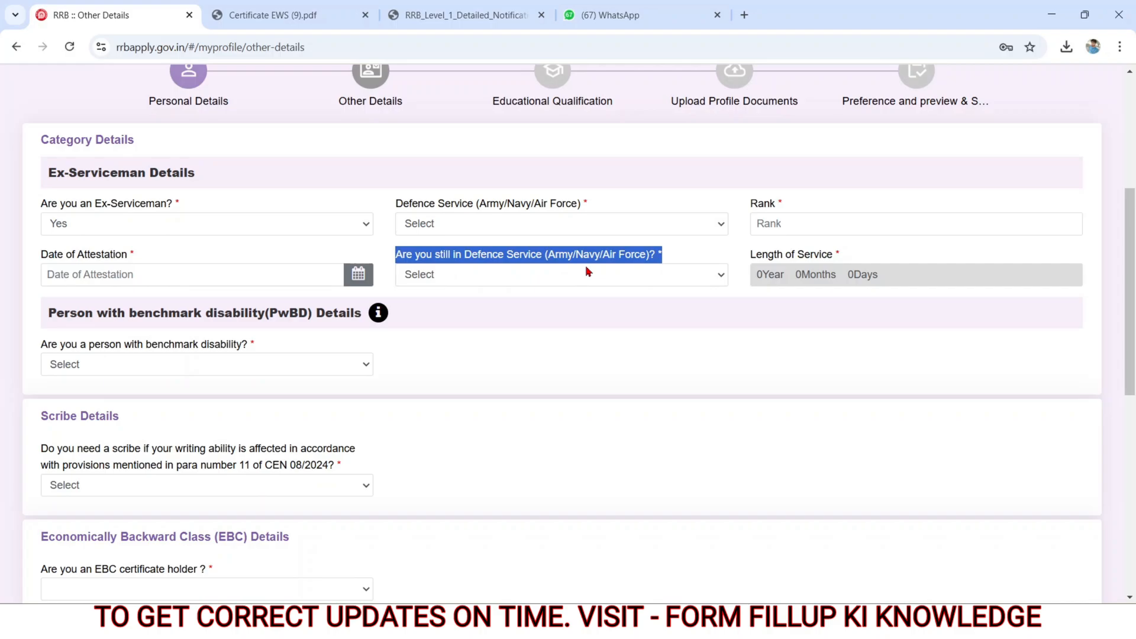
pyautogui.moveTo(750, 256); pyautogui.dragTo(841, 256)
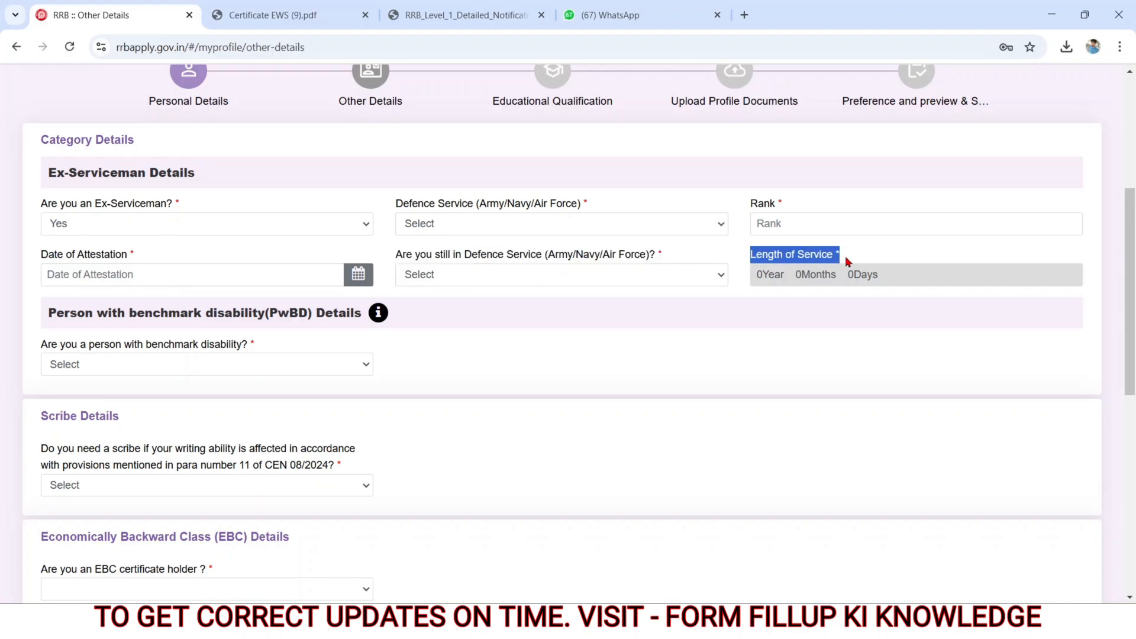
# Step: Set the ex-serviceman answer to No
pyautogui.click(186, 228)
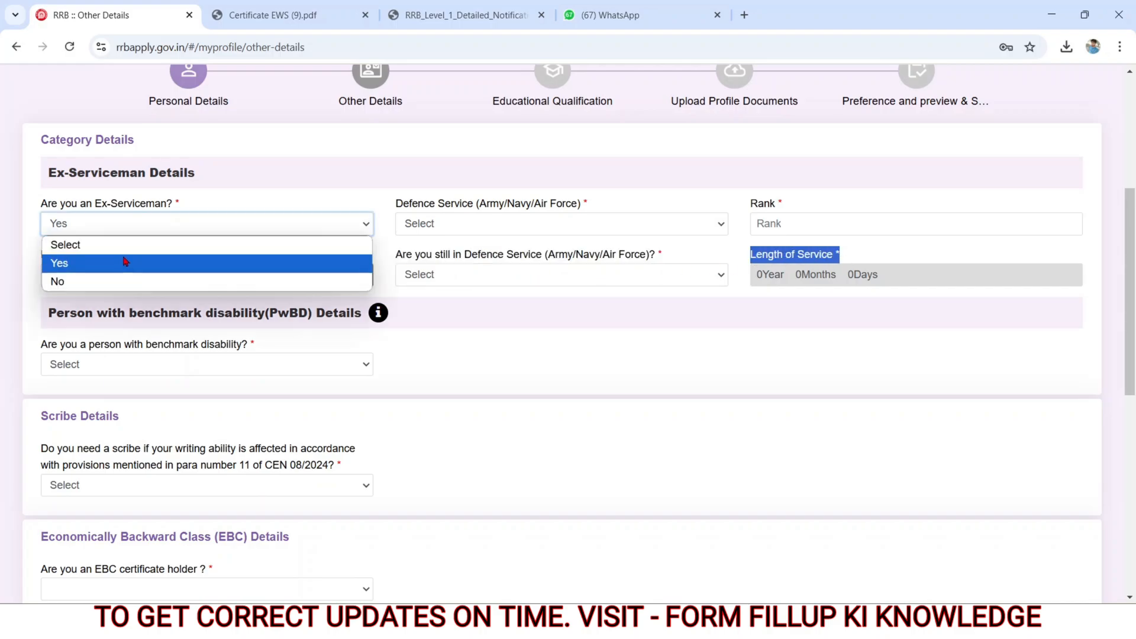
pyautogui.click(94, 284)
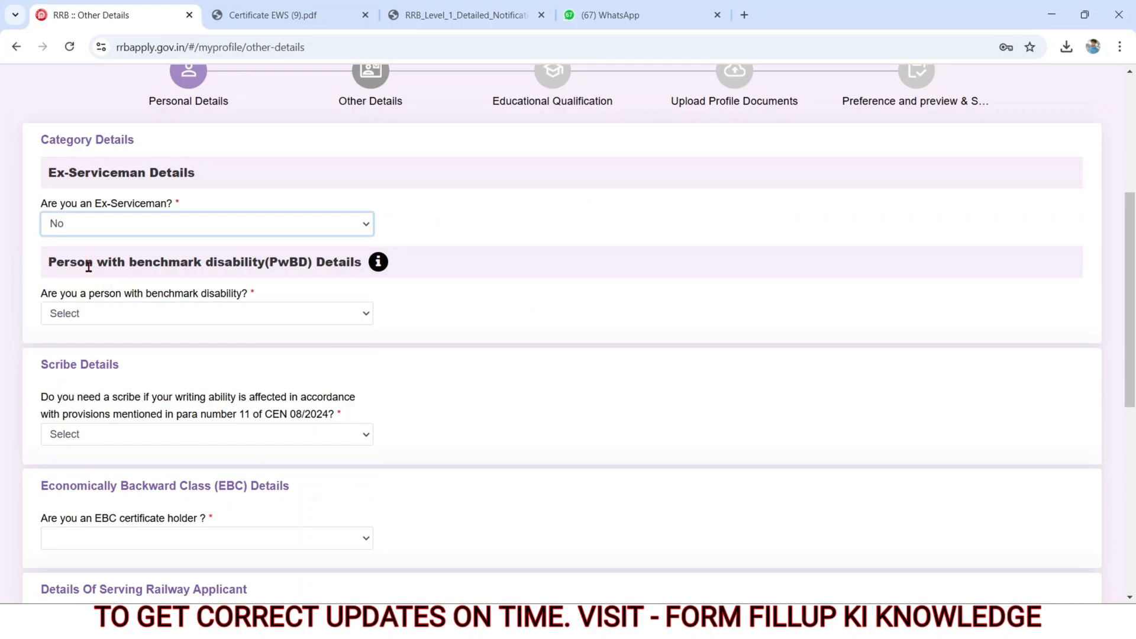
# Step: Set the benchmark disability answer to Yes in the PwBD details
pyautogui.moveTo(39, 291); pyautogui.dragTo(249, 299)
pyautogui.click(129, 323)
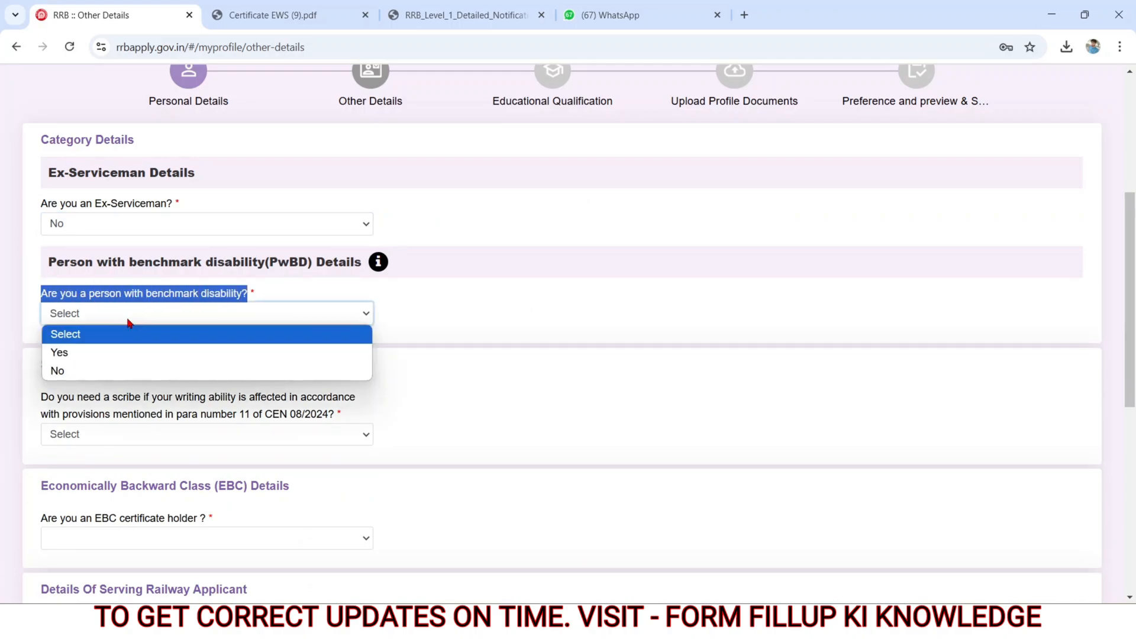
pyautogui.click(94, 354)
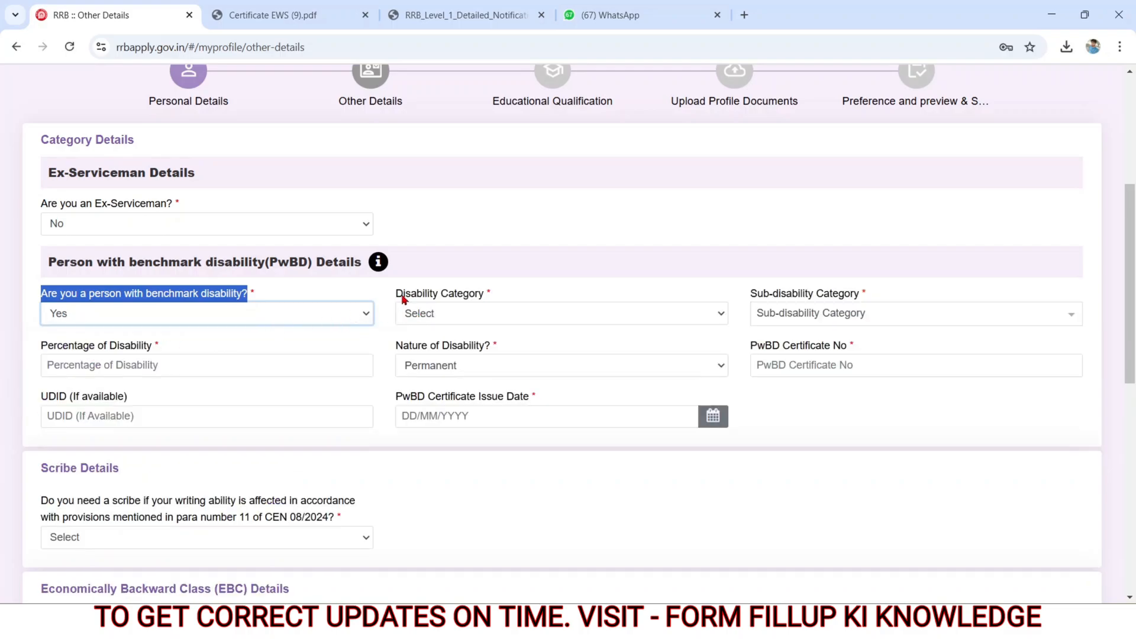
# Step: Look over the PwBD fields for disability category, sub-category, percentage, nature, certificate number, UDID and issue date
pyautogui.moveTo(402, 298); pyautogui.dragTo(856, 296)
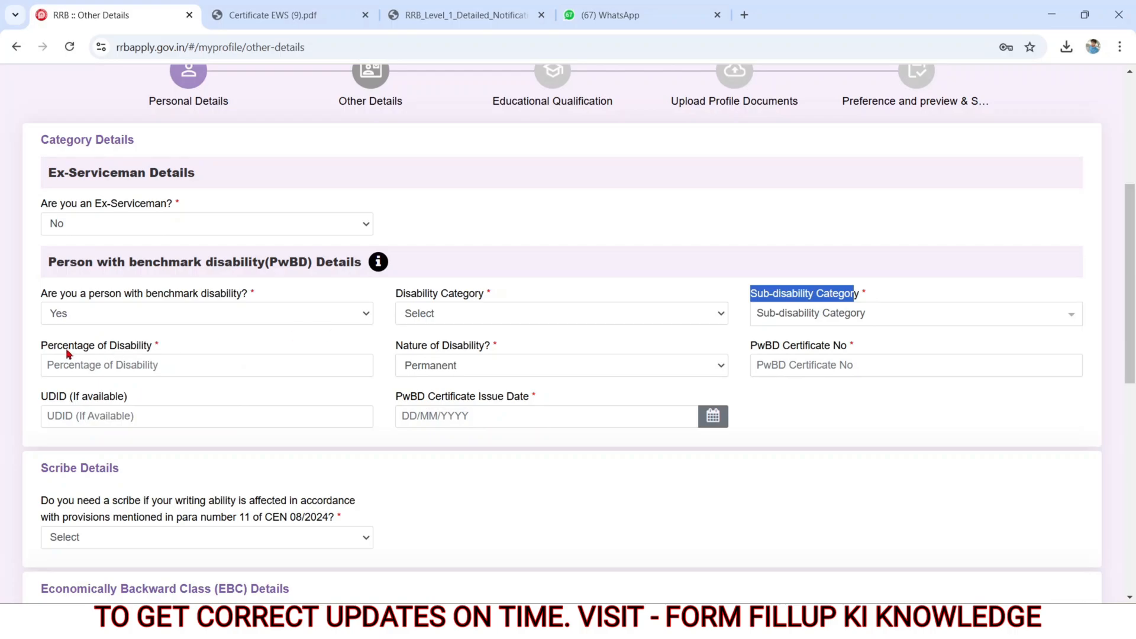
pyautogui.moveTo(40, 348); pyautogui.dragTo(193, 349)
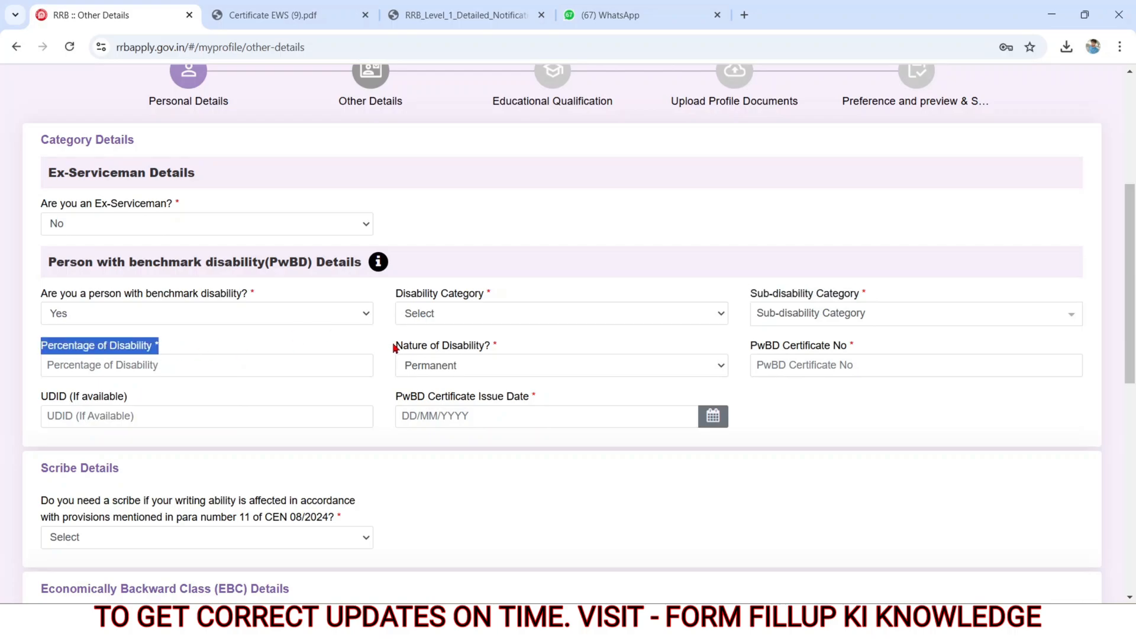
pyautogui.moveTo(396, 345); pyautogui.dragTo(523, 355)
pyautogui.tripleClick(749, 351)
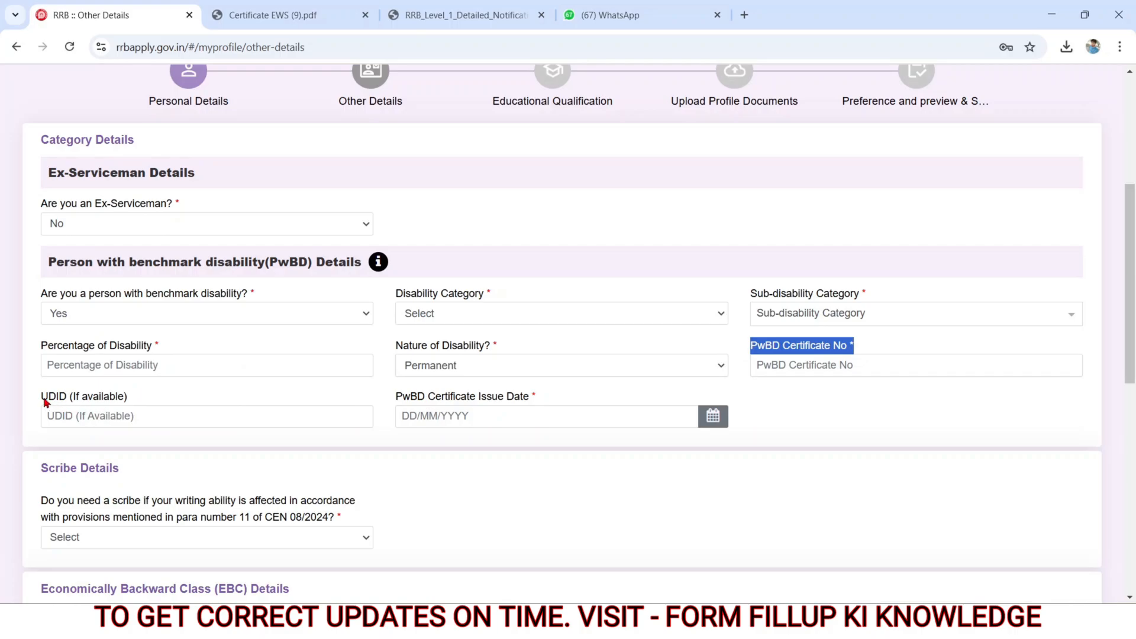
pyautogui.moveTo(42, 398); pyautogui.dragTo(126, 401)
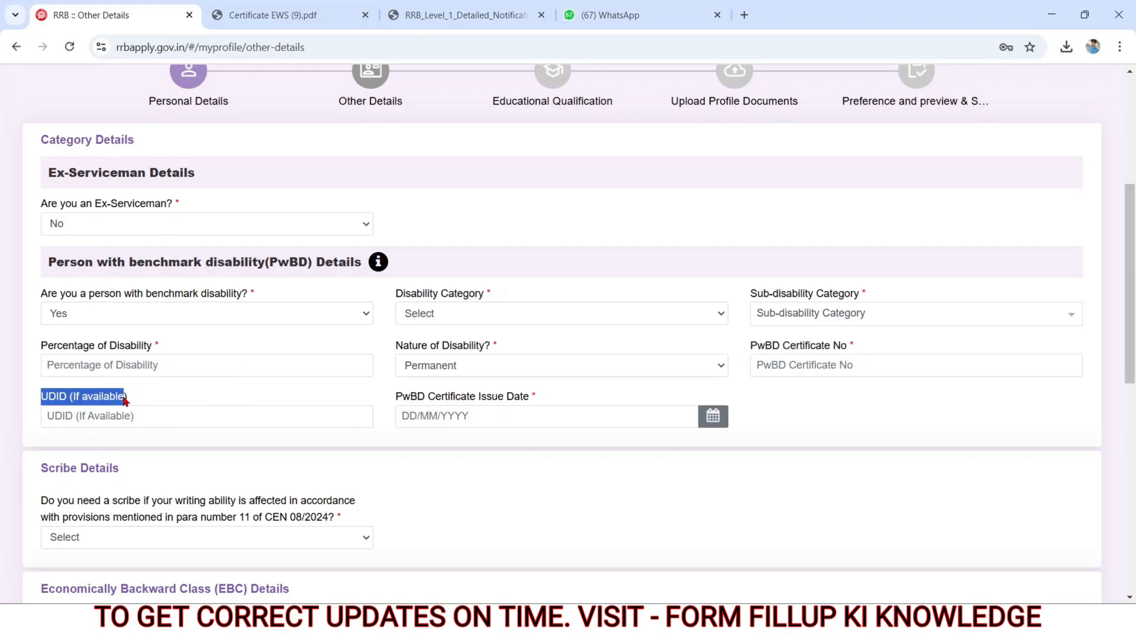
pyautogui.click(188, 415)
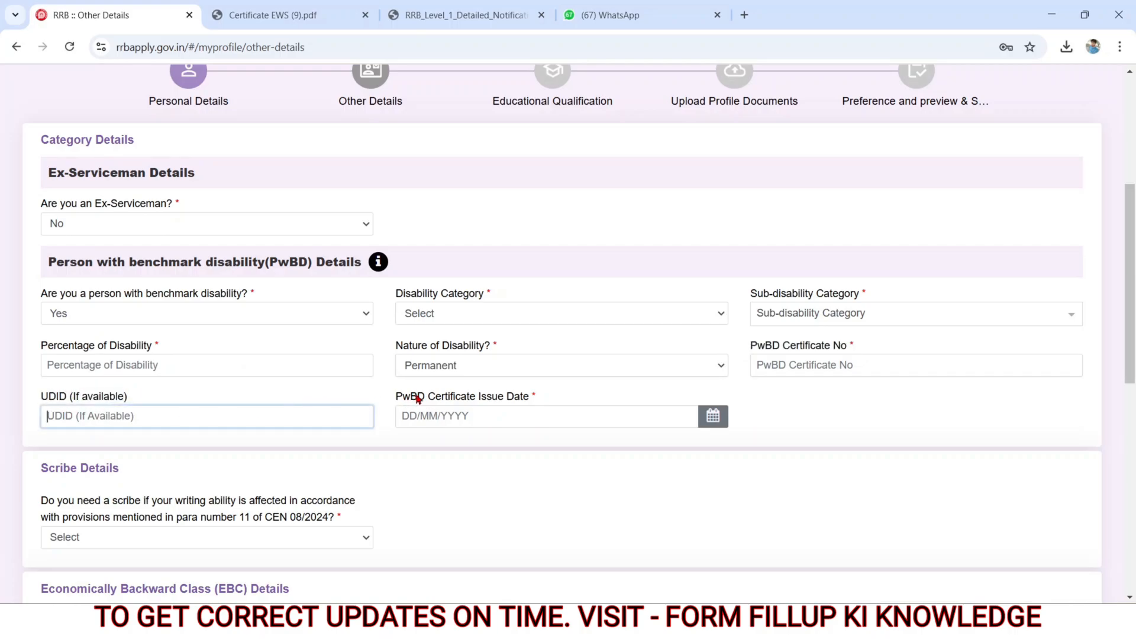
pyautogui.moveTo(396, 399); pyautogui.dragTo(532, 401)
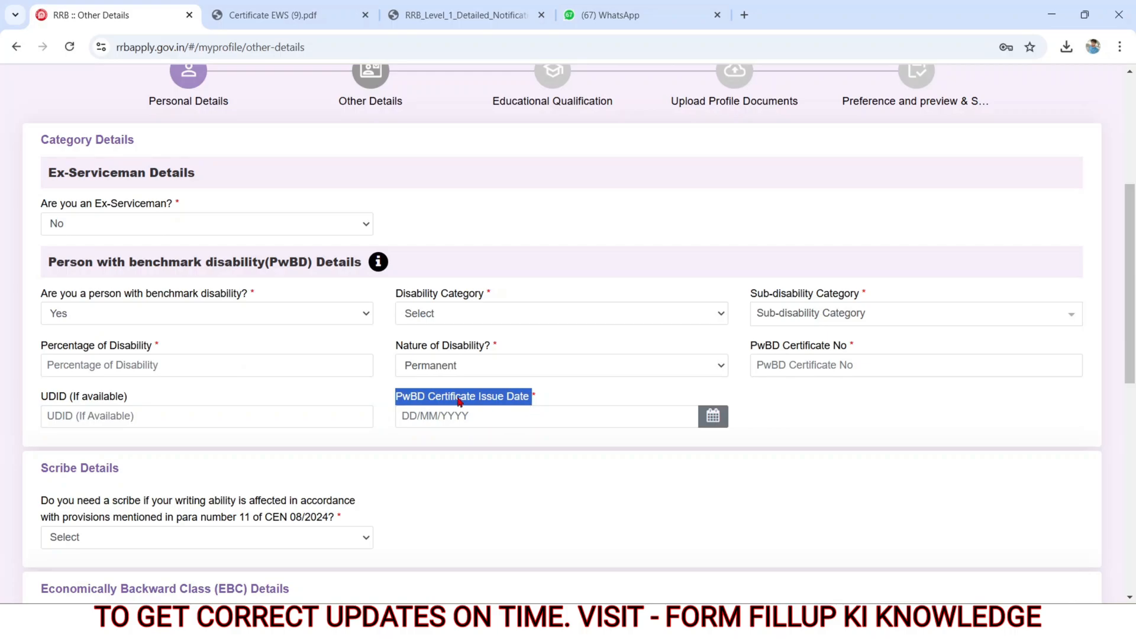
# Step: Set the benchmark disability answer to No
pyautogui.click(80, 317)
pyautogui.click(61, 372)
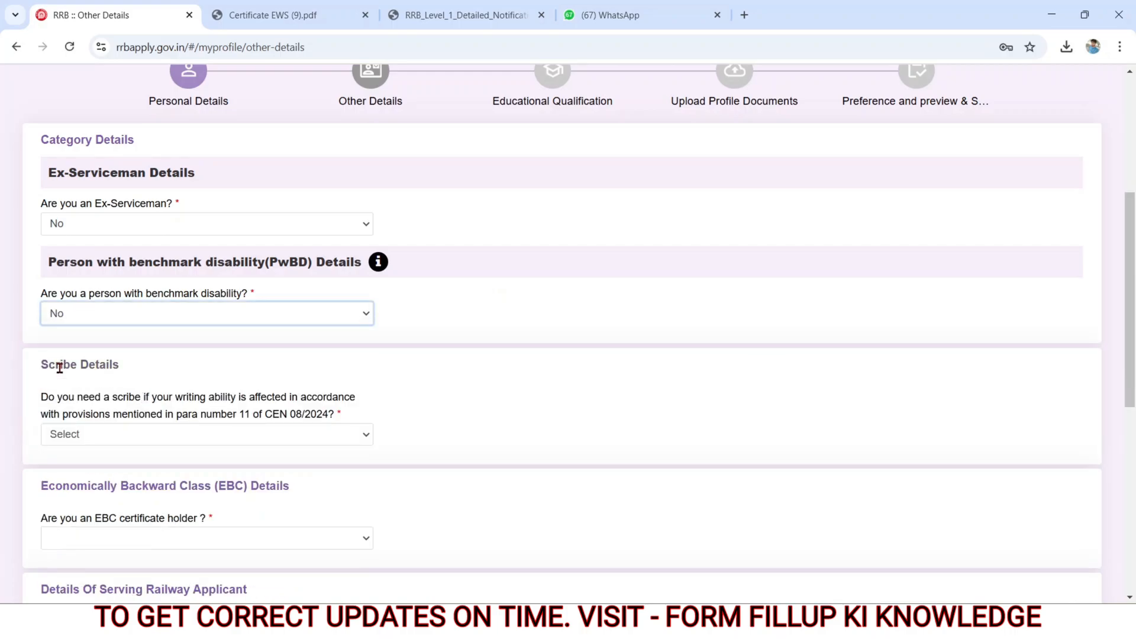
# Step: Set the scribe requirement to Yes, accept the scribe qualification notice, and look at the question about having scribe details
pyautogui.moveTo(42, 365); pyautogui.dragTo(123, 372)
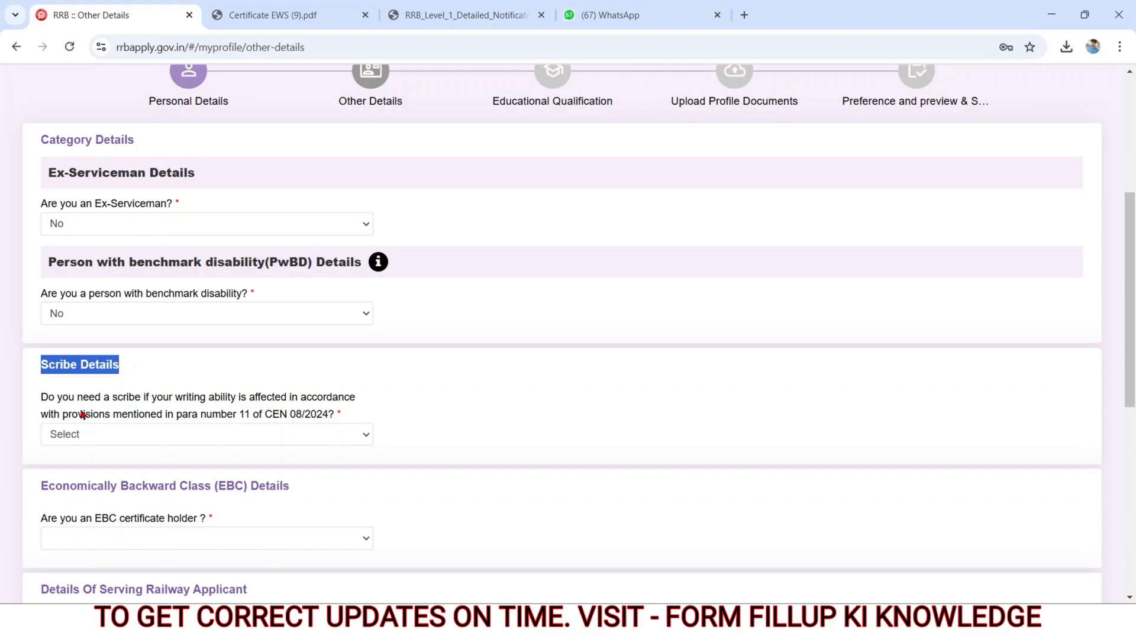
pyautogui.click(81, 441)
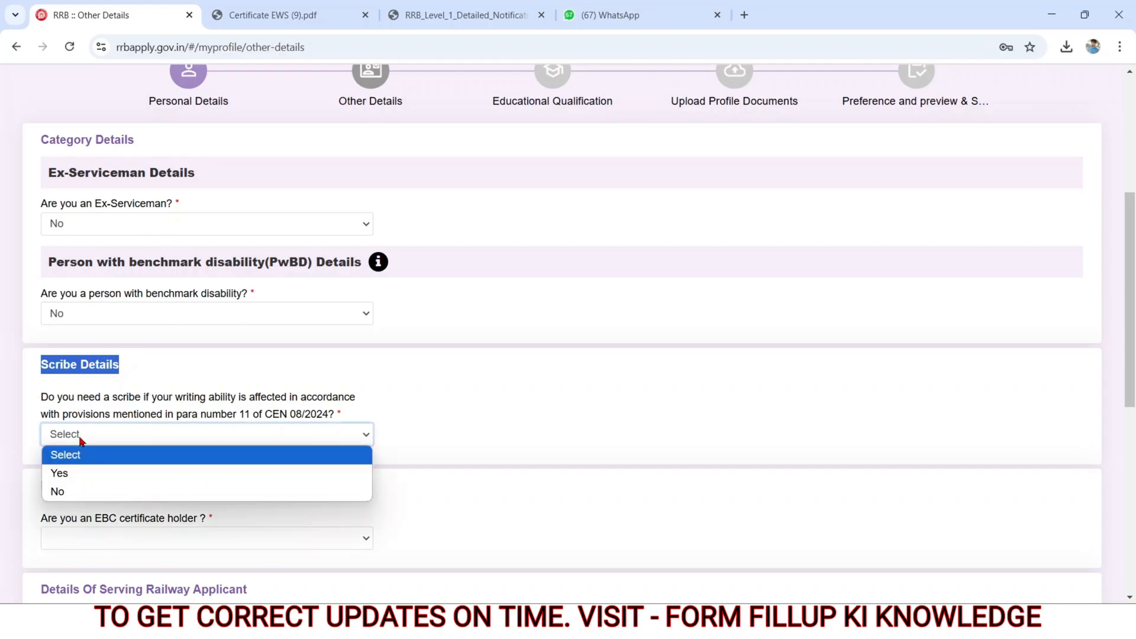
pyautogui.click(65, 471)
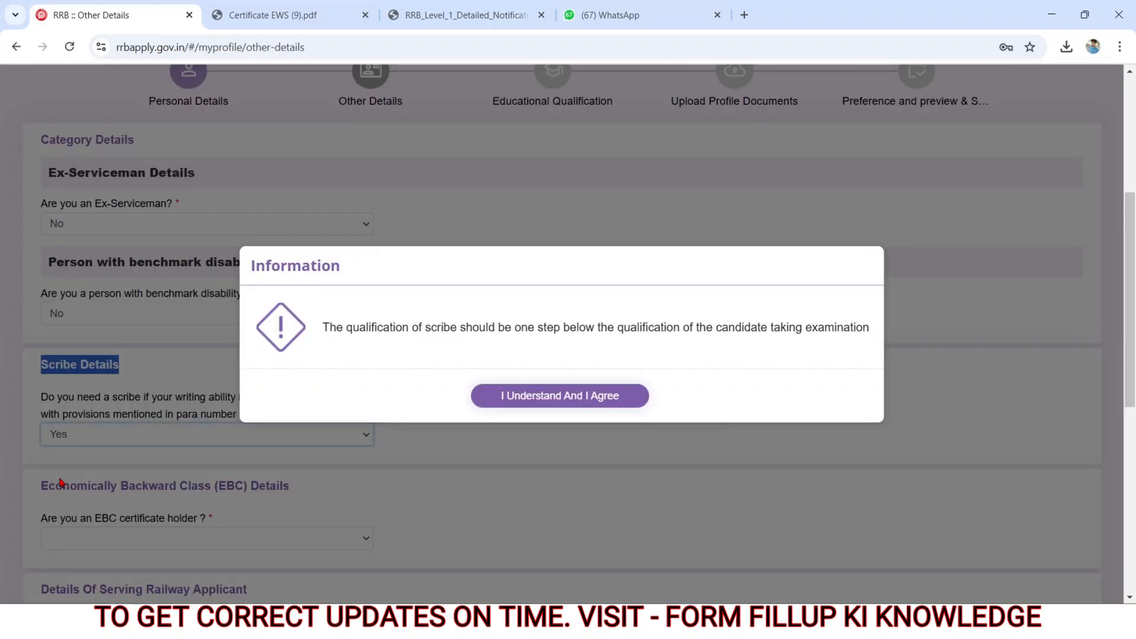
pyautogui.click(509, 395)
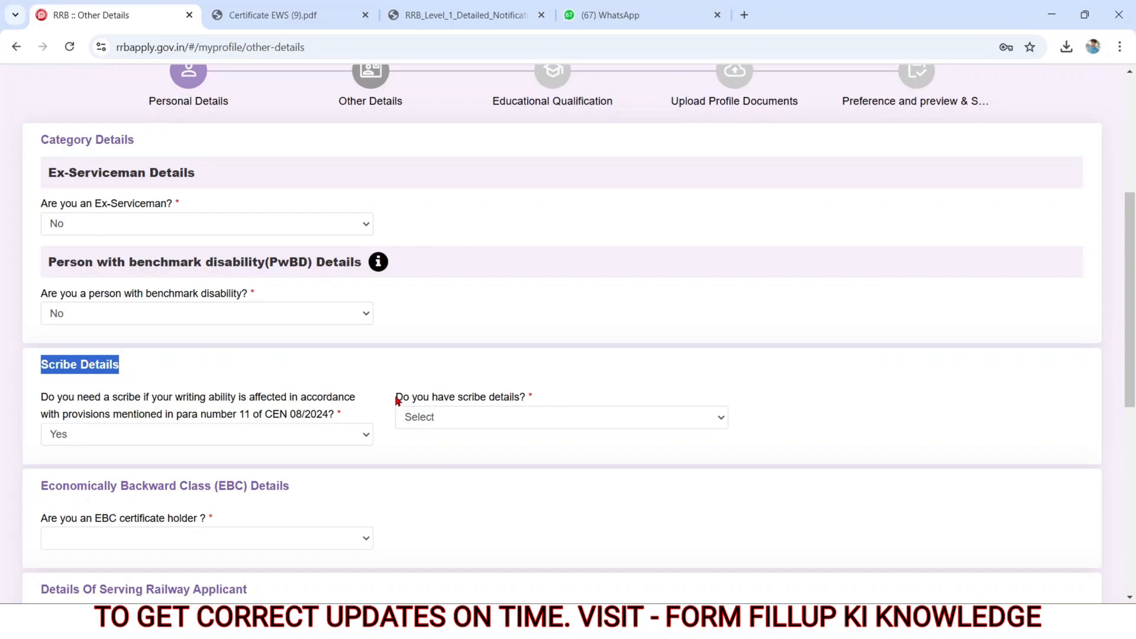
pyautogui.moveTo(397, 401); pyautogui.dragTo(538, 405)
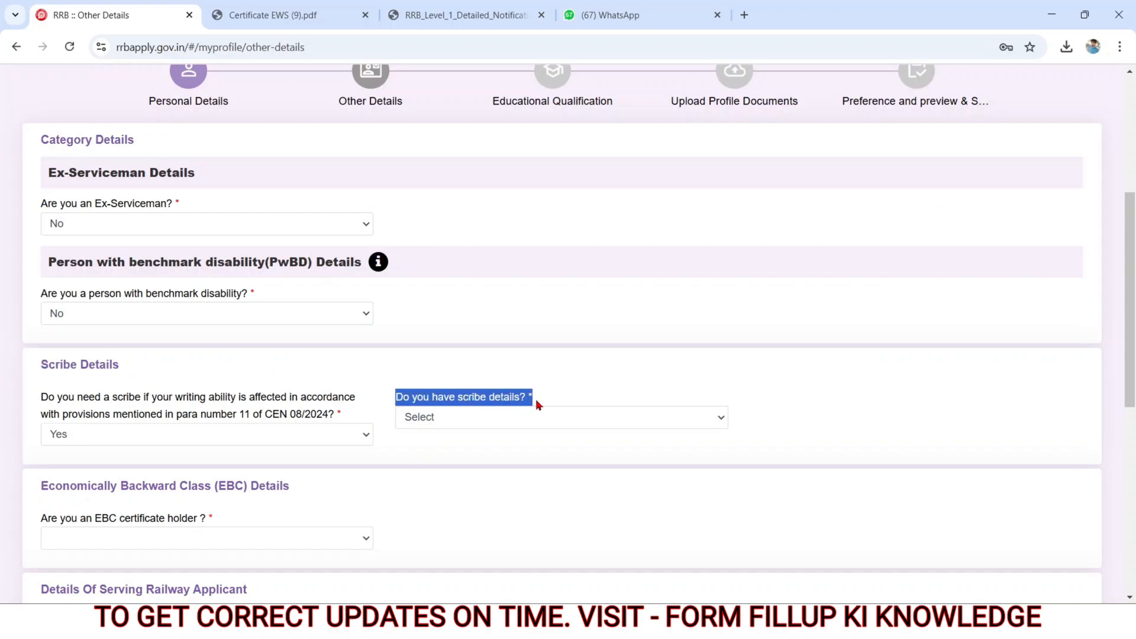
pyautogui.click(467, 422)
# Step: Set the scribe requirement answer to No
pyautogui.click(121, 435)
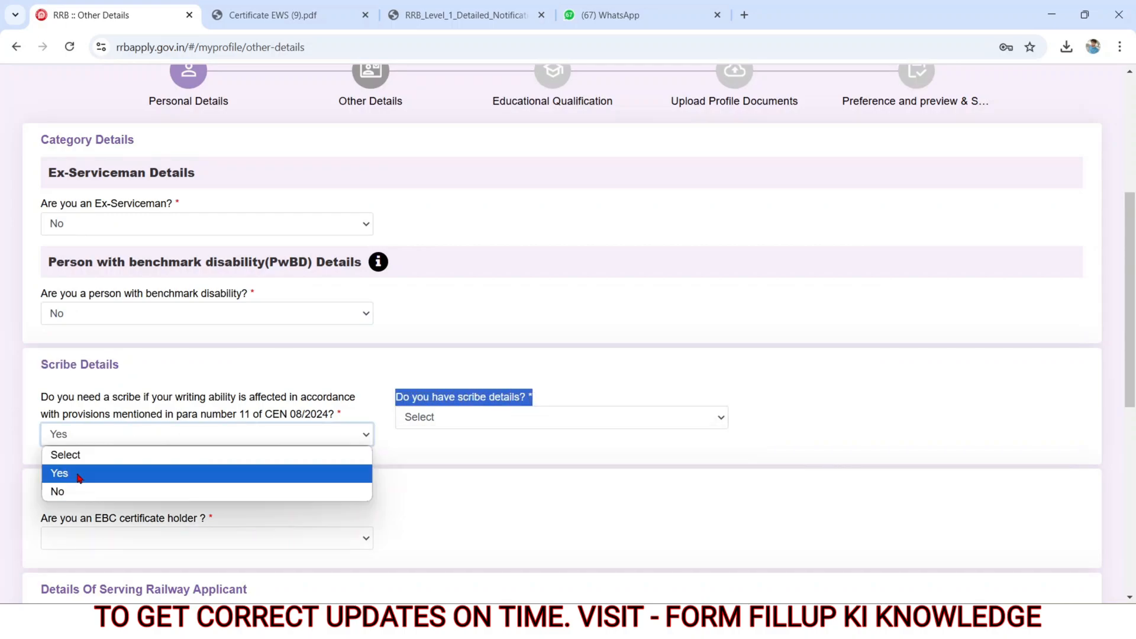
pyautogui.click(68, 493)
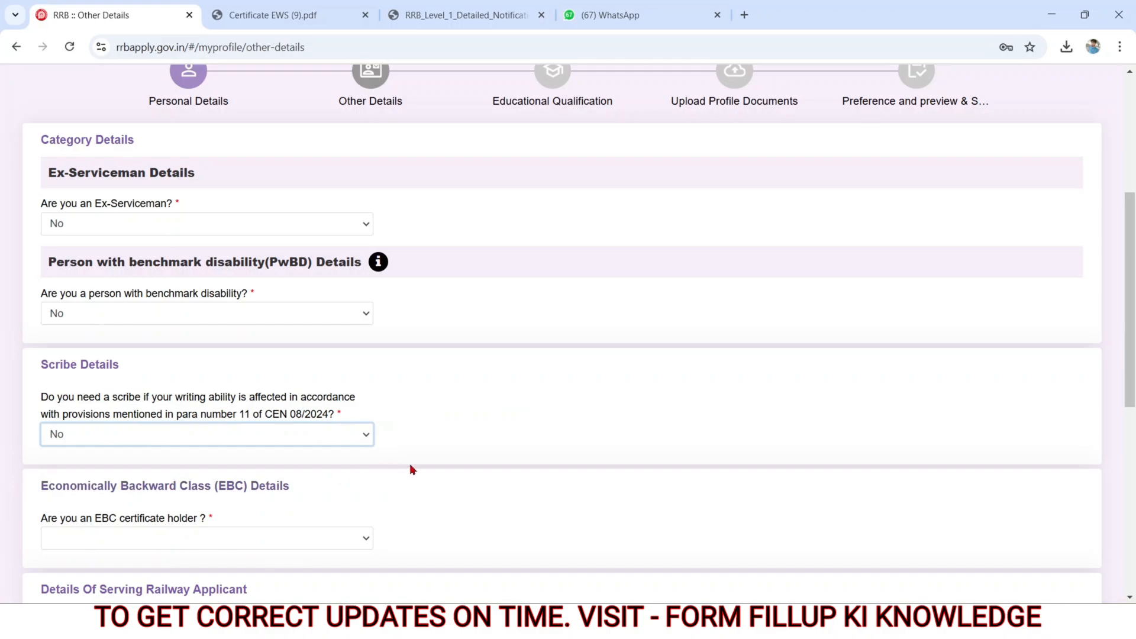
# Step: Set the EBC certificate holder answer to Yes and agree to the information notice
pyautogui.scroll(-5, 413, 469)
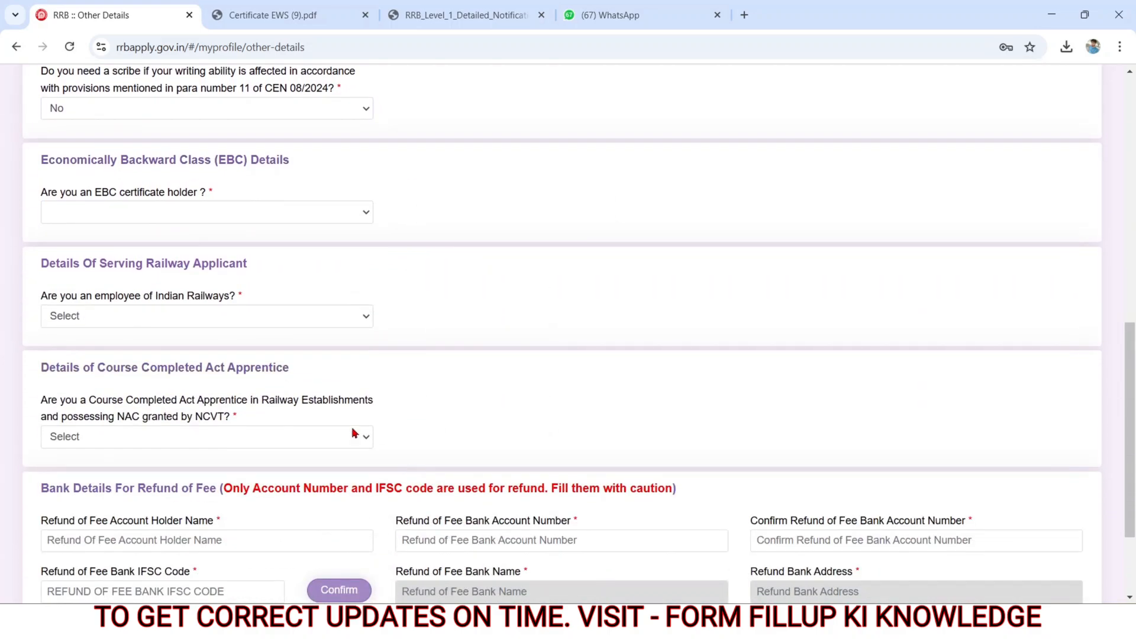
pyautogui.moveTo(44, 194); pyautogui.dragTo(229, 192)
pyautogui.click(165, 216)
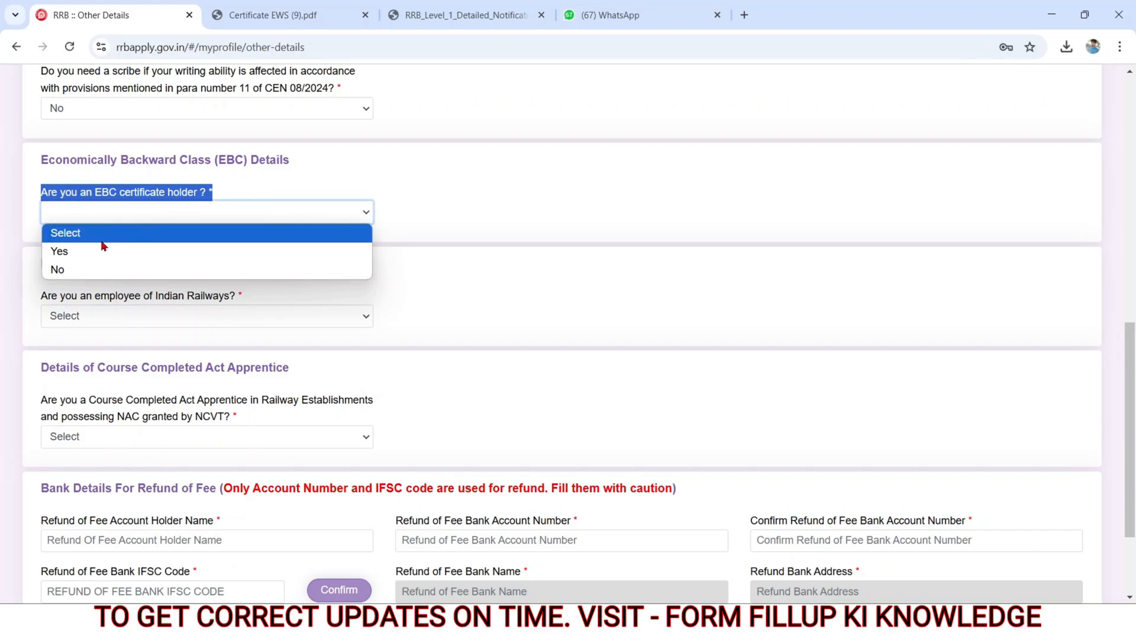
pyautogui.click(76, 254)
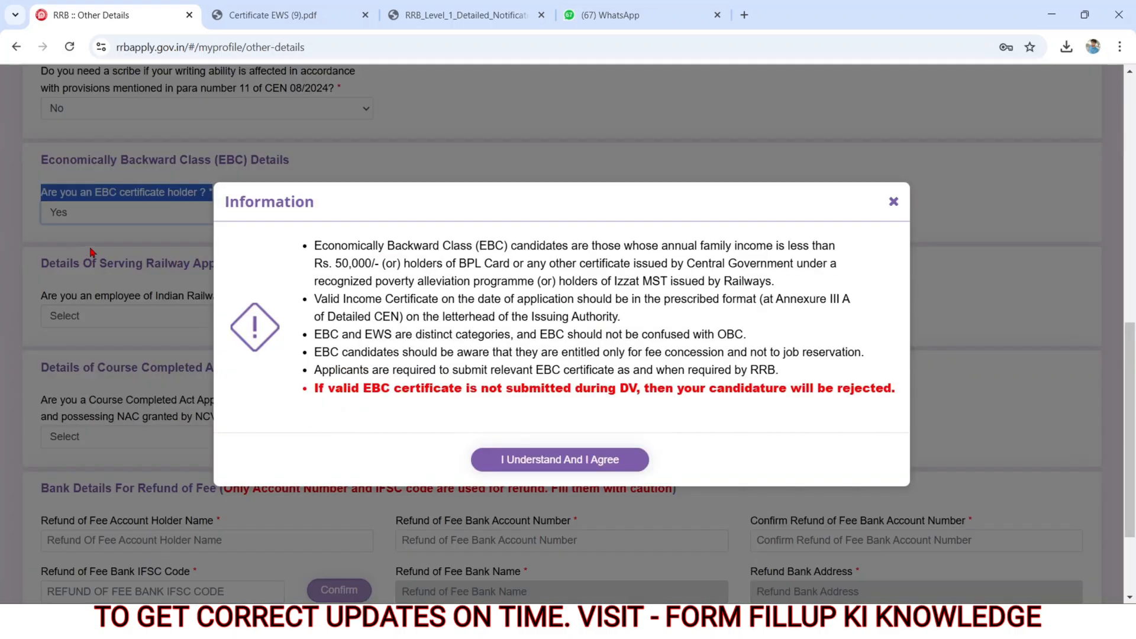
pyautogui.click(505, 461)
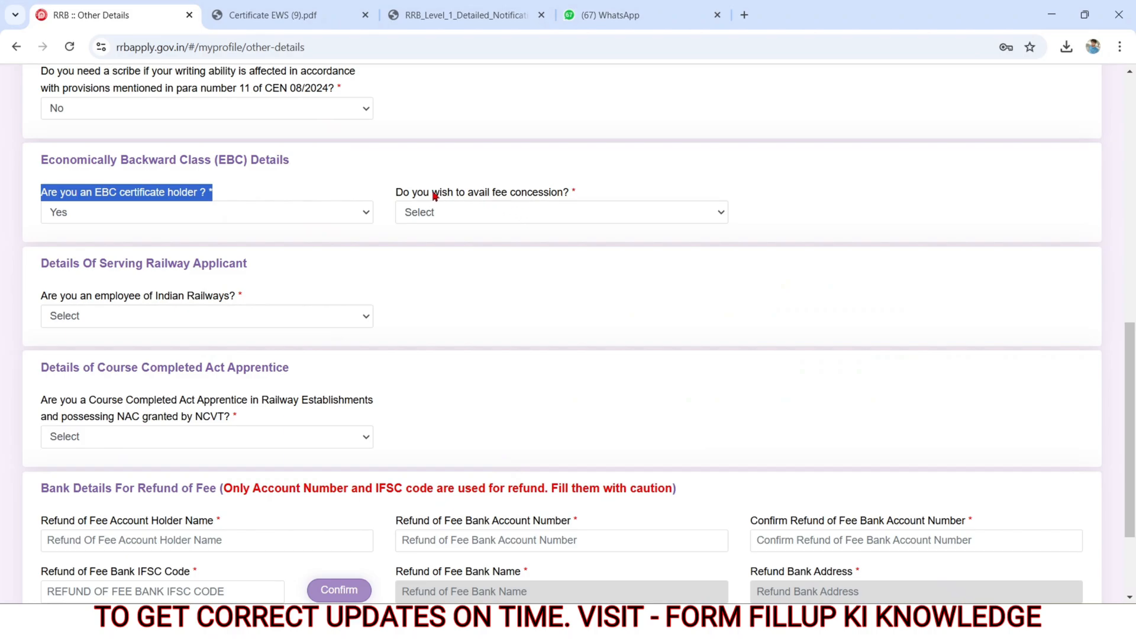
# Step: Set the EBC certificate holder answer to No
pyautogui.click(208, 204)
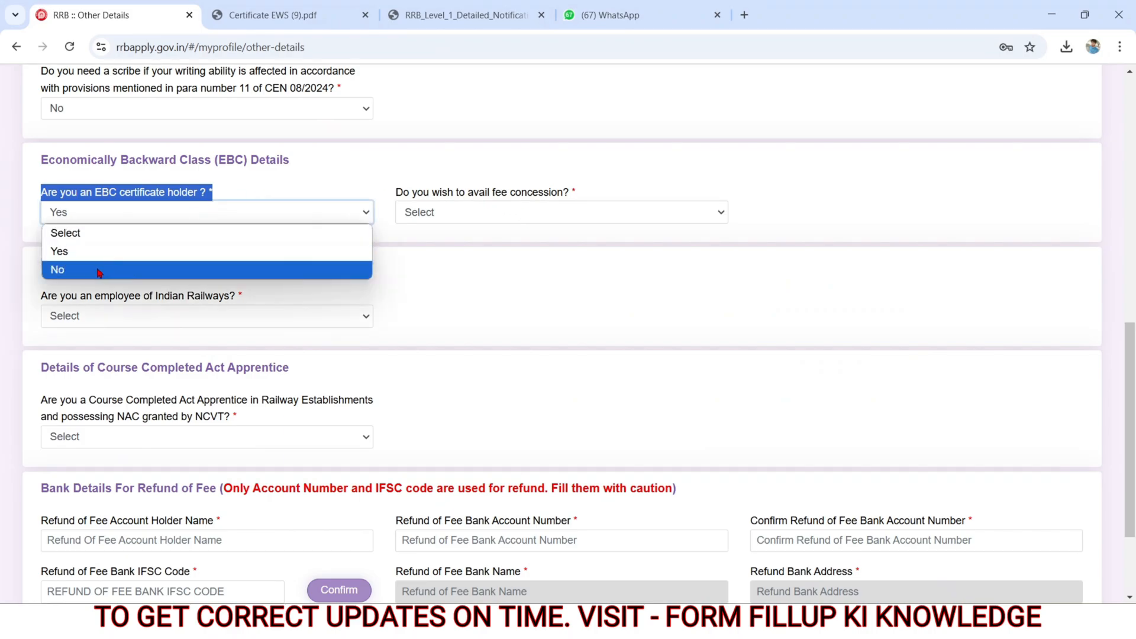
pyautogui.click(98, 269)
# Step: Set the Indian Railways employee answer to Yes in the serving railway applicant details
pyautogui.moveTo(39, 297); pyautogui.dragTo(118, 314)
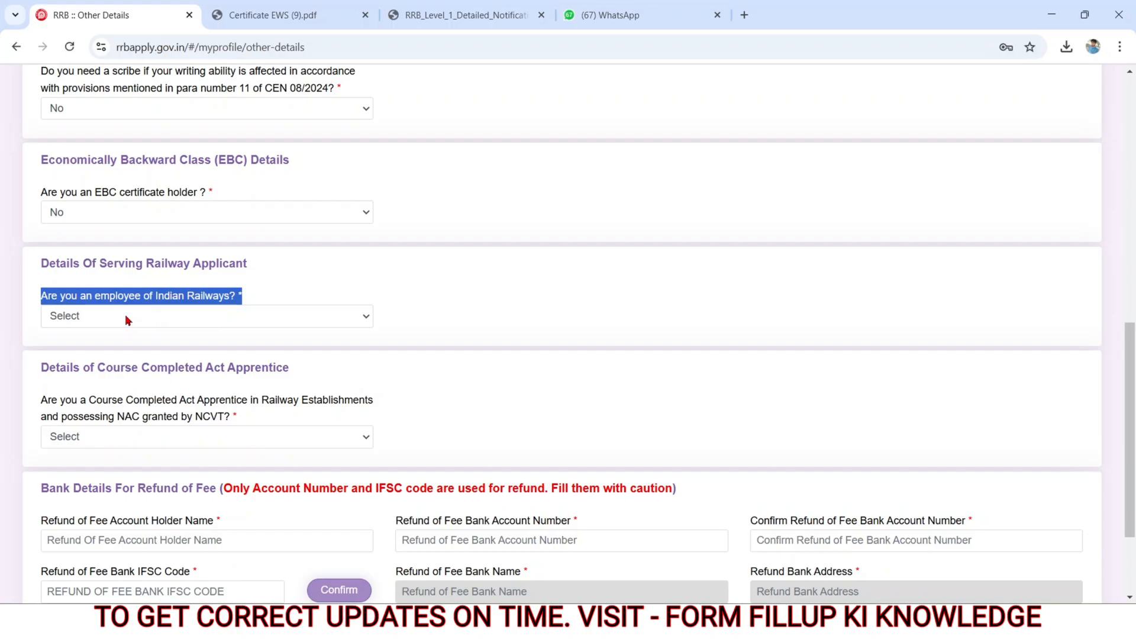
pyautogui.click(127, 320)
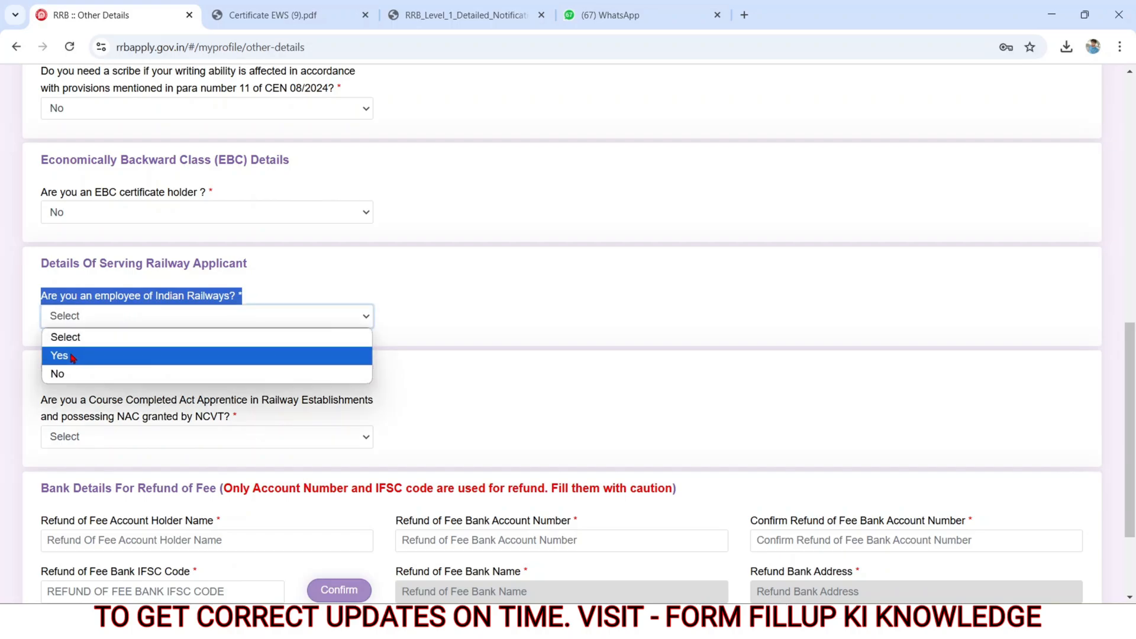
pyautogui.click(71, 357)
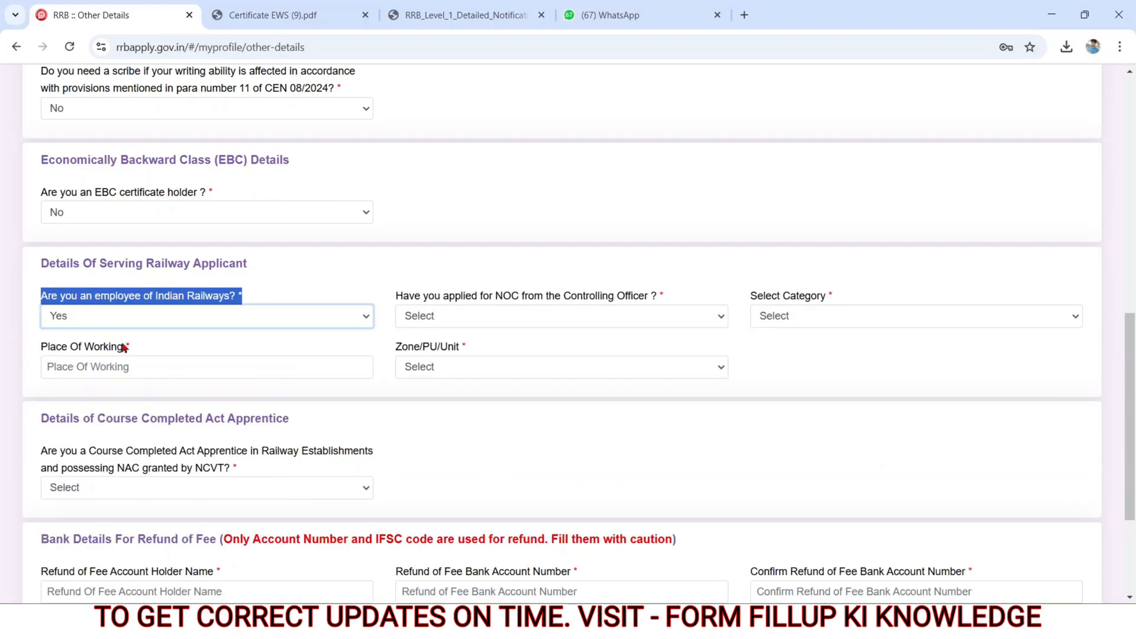
# Step: Look over the serving railway applicant fields for NOC, category, place of working and Zone/PU/Unit, including their options
pyautogui.click(392, 297)
pyautogui.moveTo(392, 297); pyautogui.dragTo(629, 299)
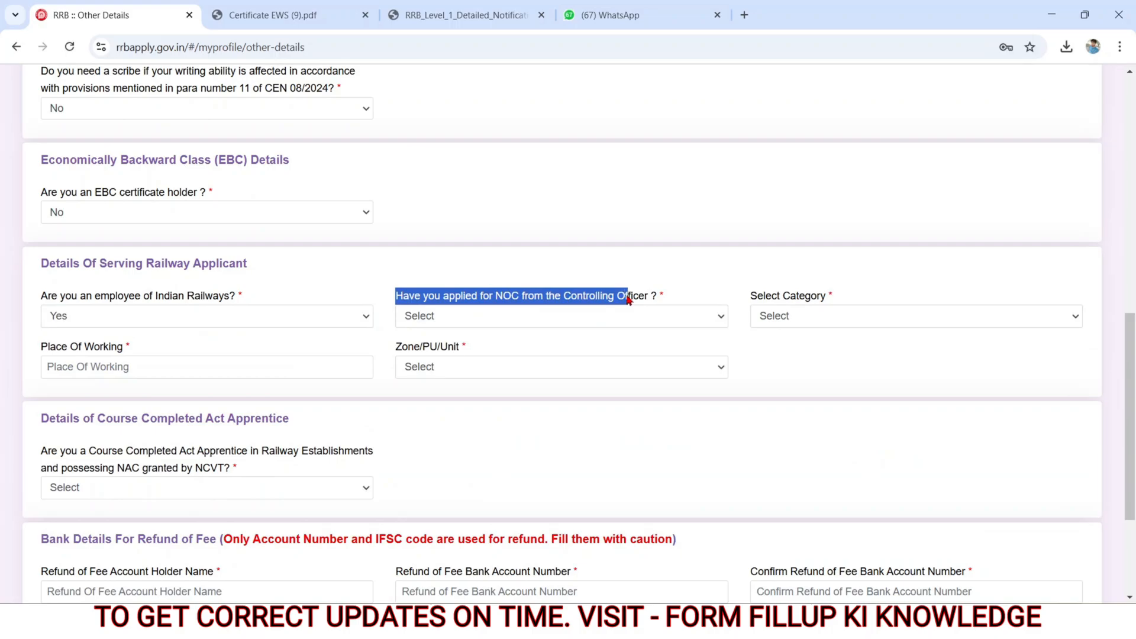
pyautogui.click(607, 316)
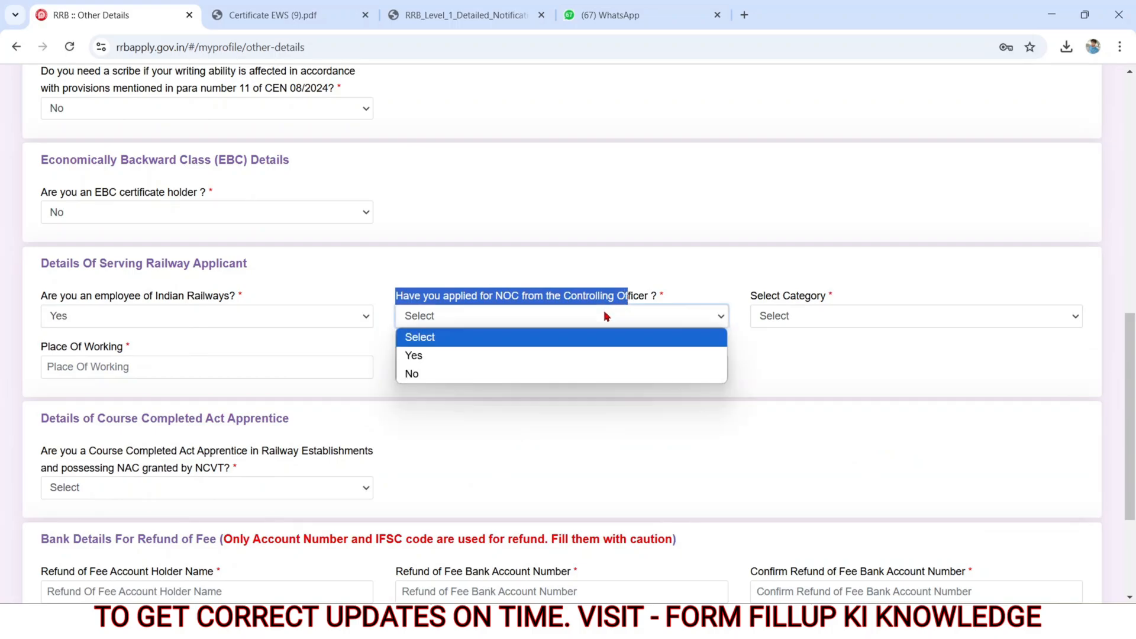
pyautogui.click(746, 302)
pyautogui.moveTo(755, 295); pyautogui.dragTo(820, 300)
pyautogui.click(797, 325)
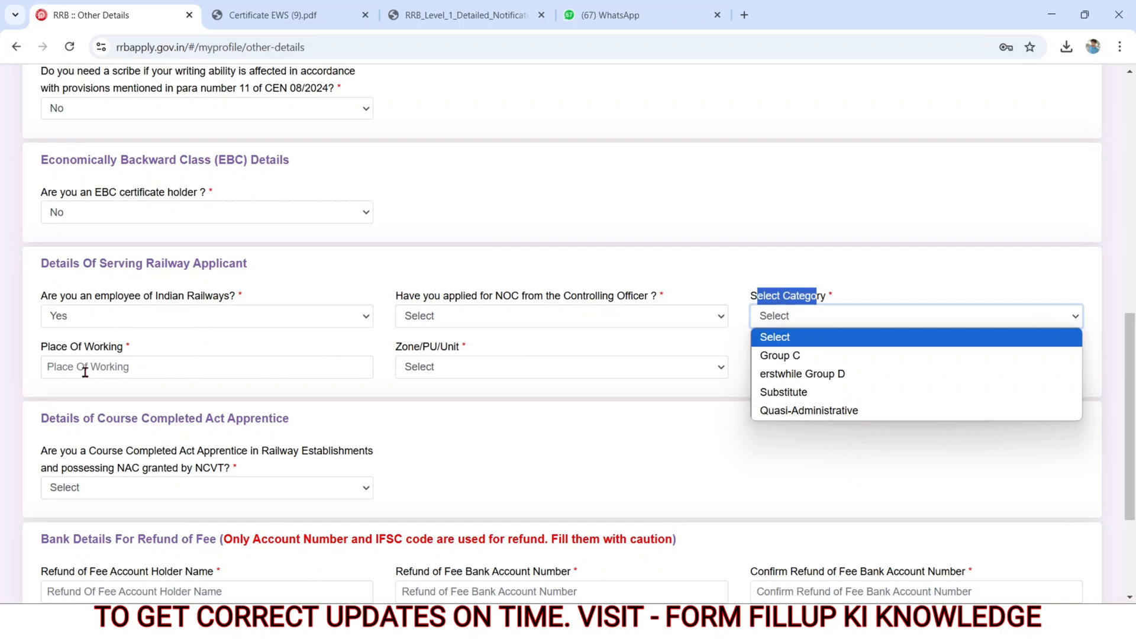
pyautogui.moveTo(44, 353); pyautogui.dragTo(124, 356)
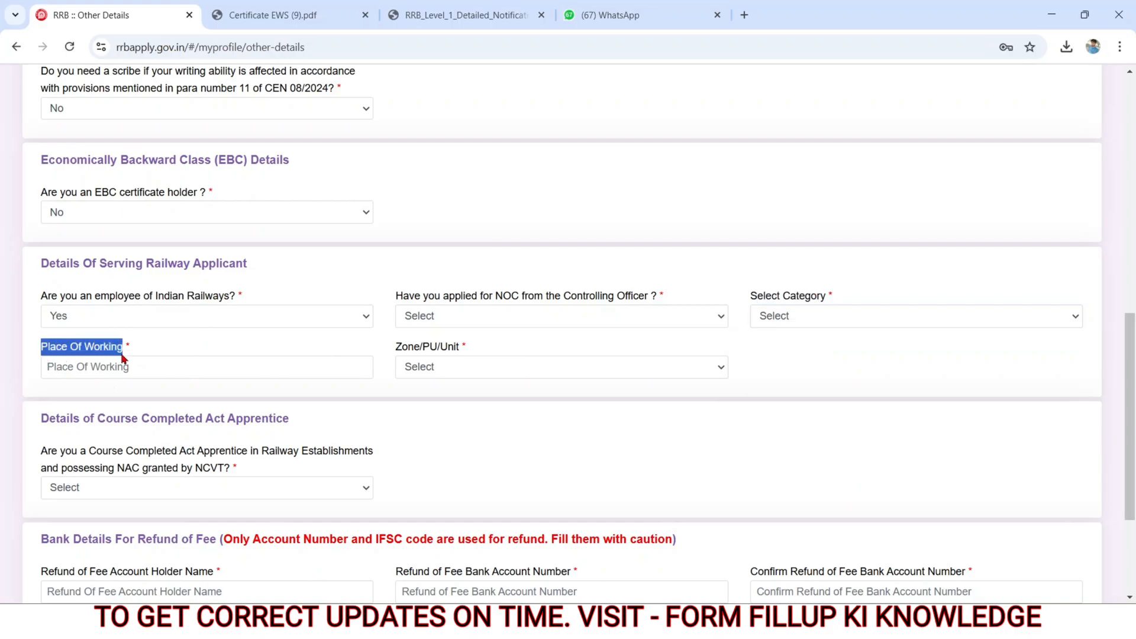
pyautogui.click(114, 367)
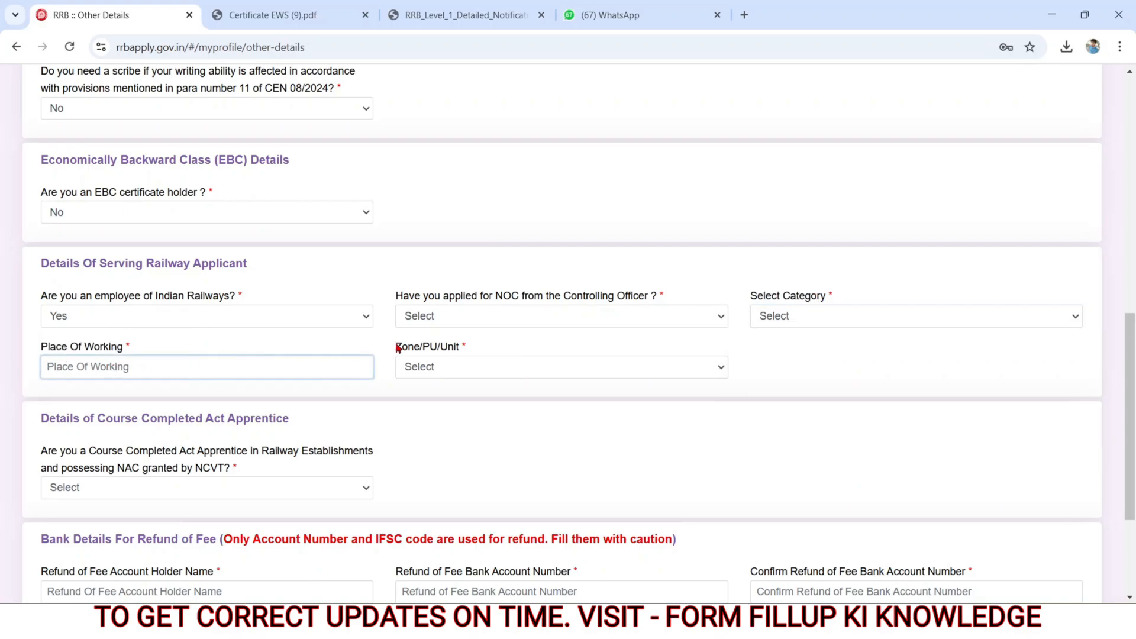
pyautogui.moveTo(398, 349); pyautogui.dragTo(465, 351)
pyautogui.click(456, 360)
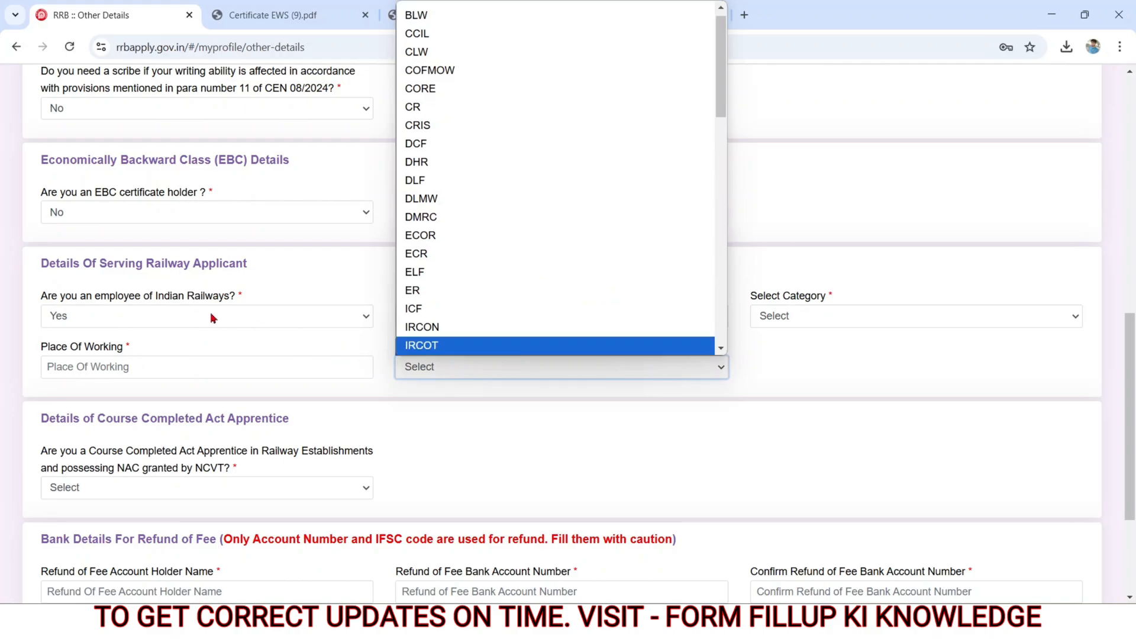
# Step: Set the Indian Railways employee answer to No
pyautogui.click(189, 317)
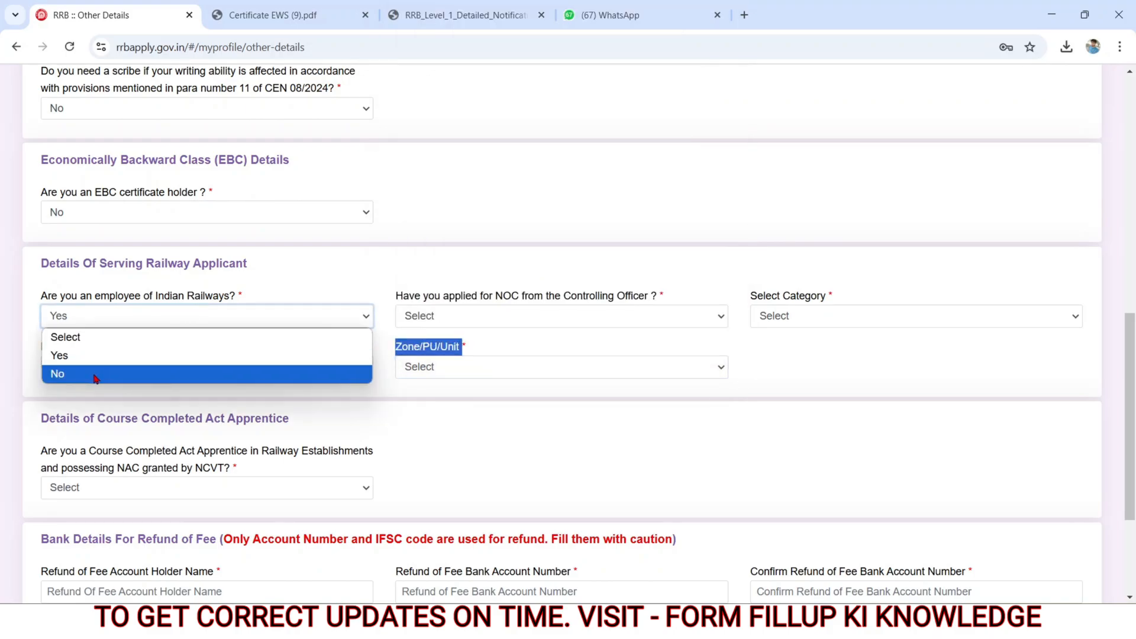
pyautogui.click(95, 374)
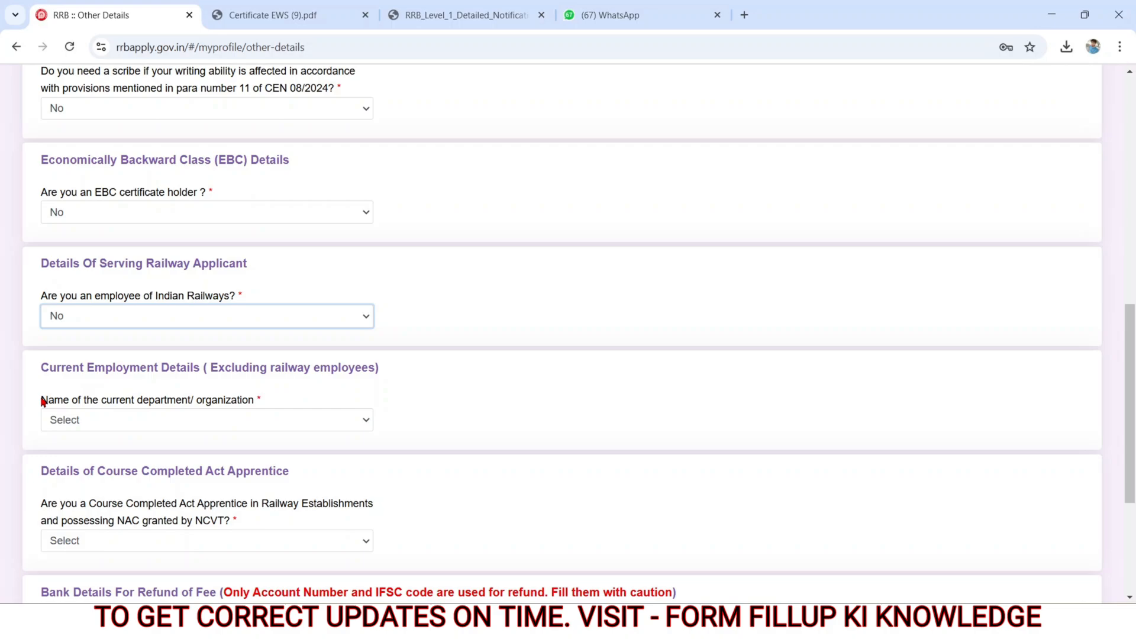
# Step: Set the current department or organization to Not Applicable in the current employment details
pyautogui.moveTo(43, 401); pyautogui.dragTo(264, 406)
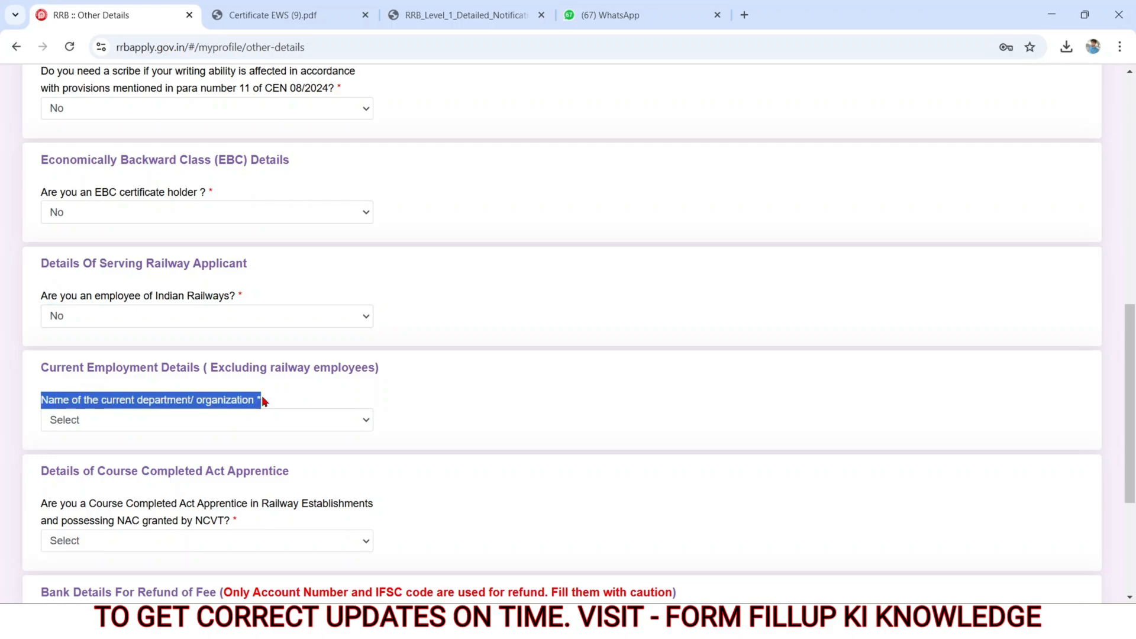
pyautogui.click(193, 417)
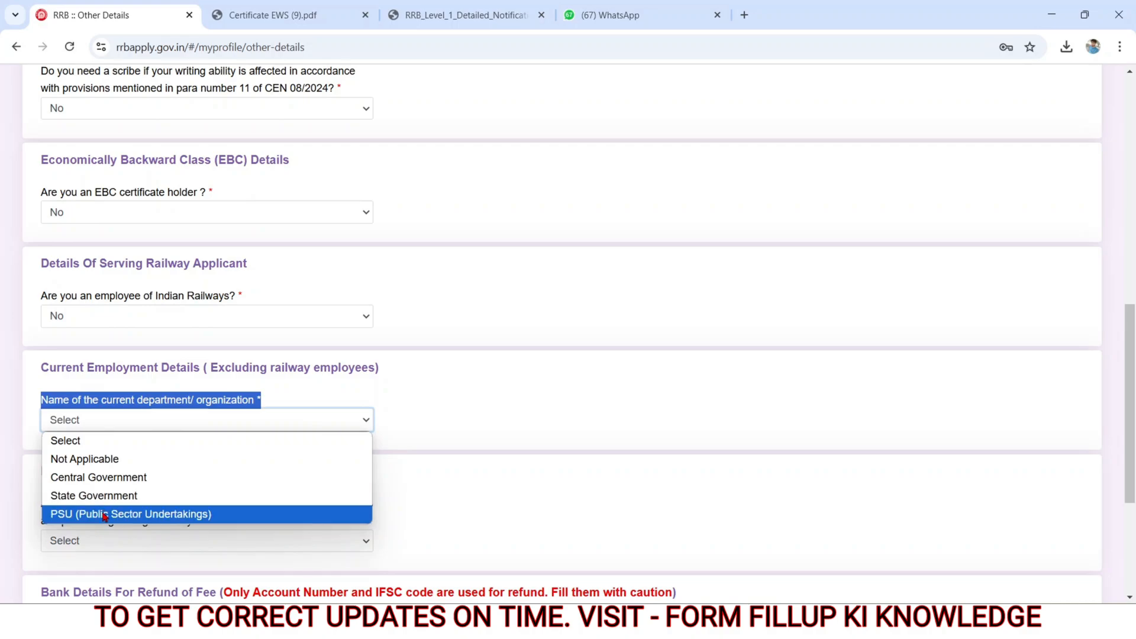
pyautogui.click(89, 460)
pyautogui.click(454, 481)
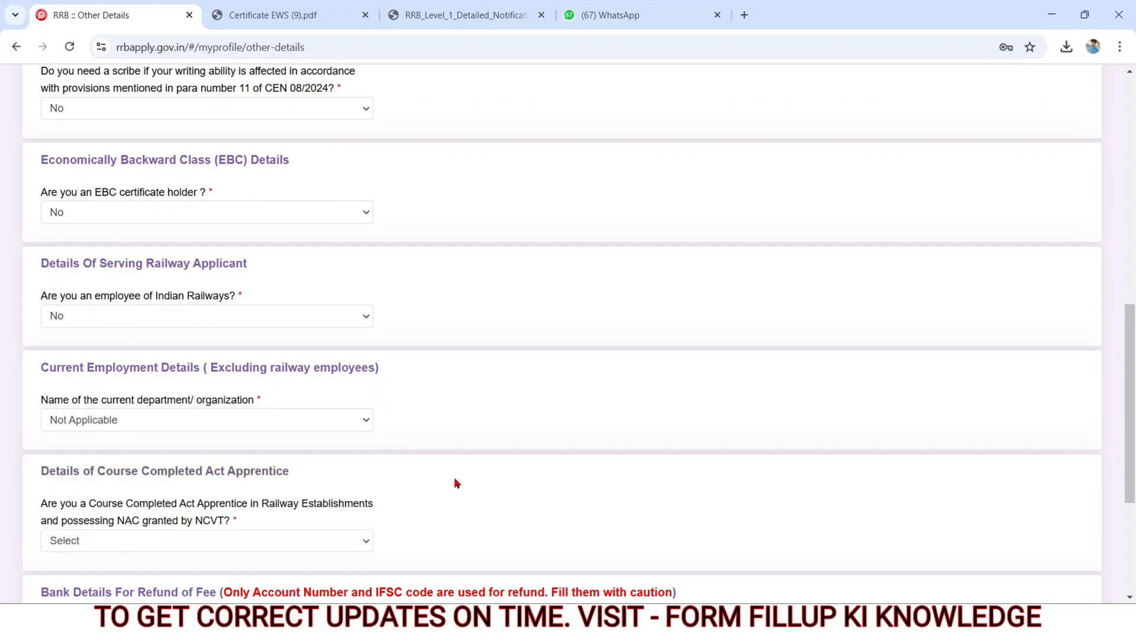
# Step: Set the Course Completed Act Apprentice answer to Yes and choose Any Discipline as the name of the trade
pyautogui.scroll(-4, 454, 482)
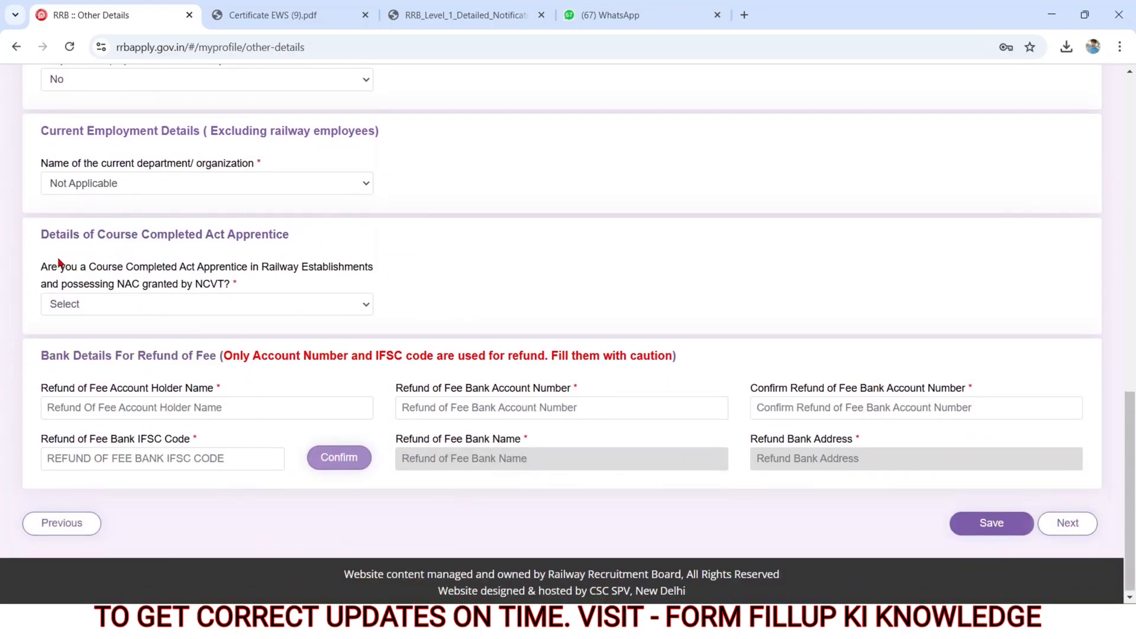
pyautogui.moveTo(38, 270); pyautogui.dragTo(209, 297)
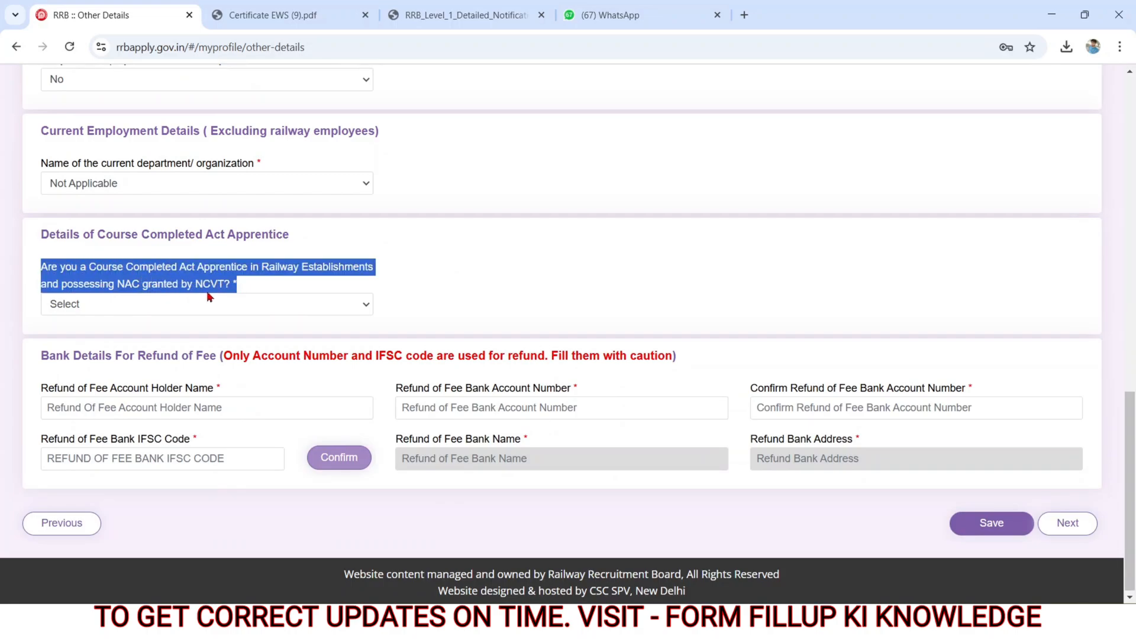
pyautogui.click(176, 306)
pyautogui.click(98, 345)
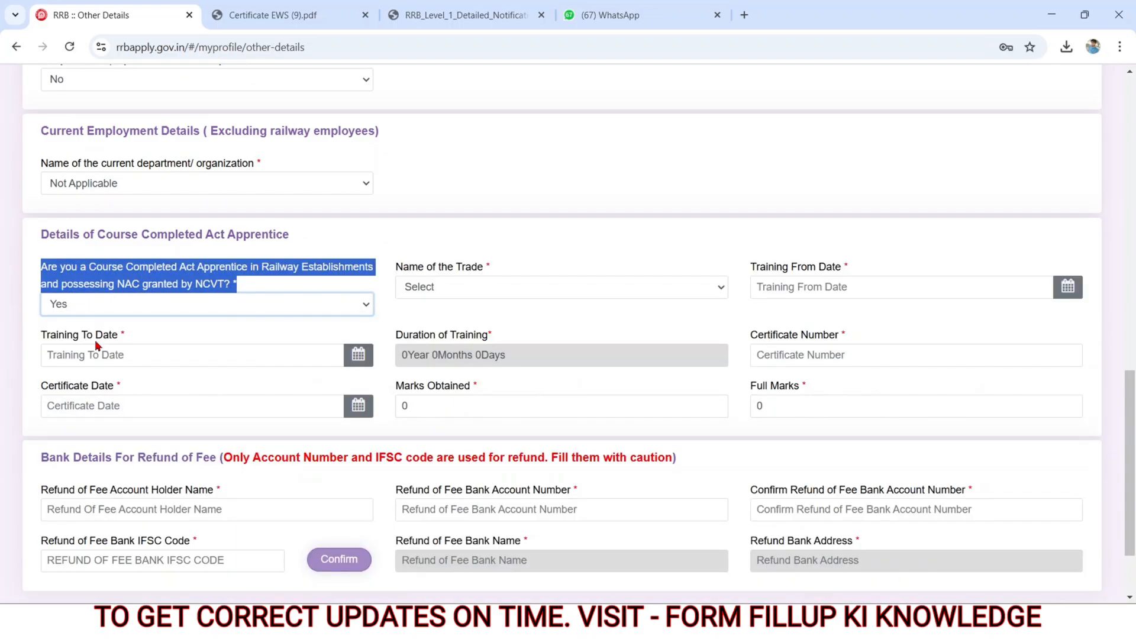
pyautogui.moveTo(395, 271); pyautogui.dragTo(510, 278)
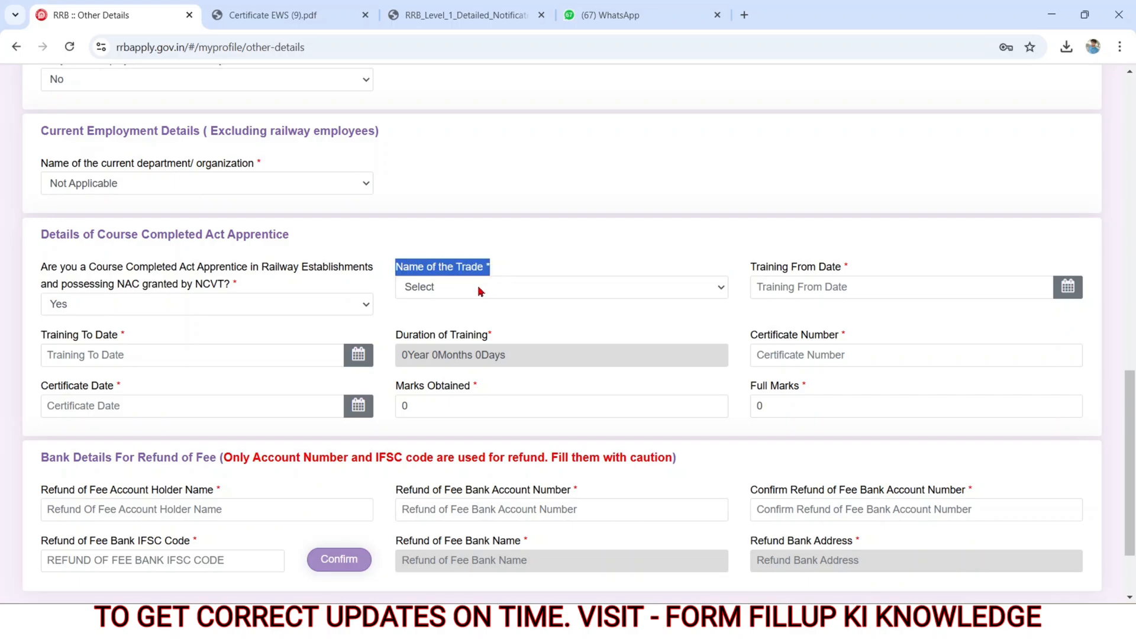
pyautogui.click(465, 294)
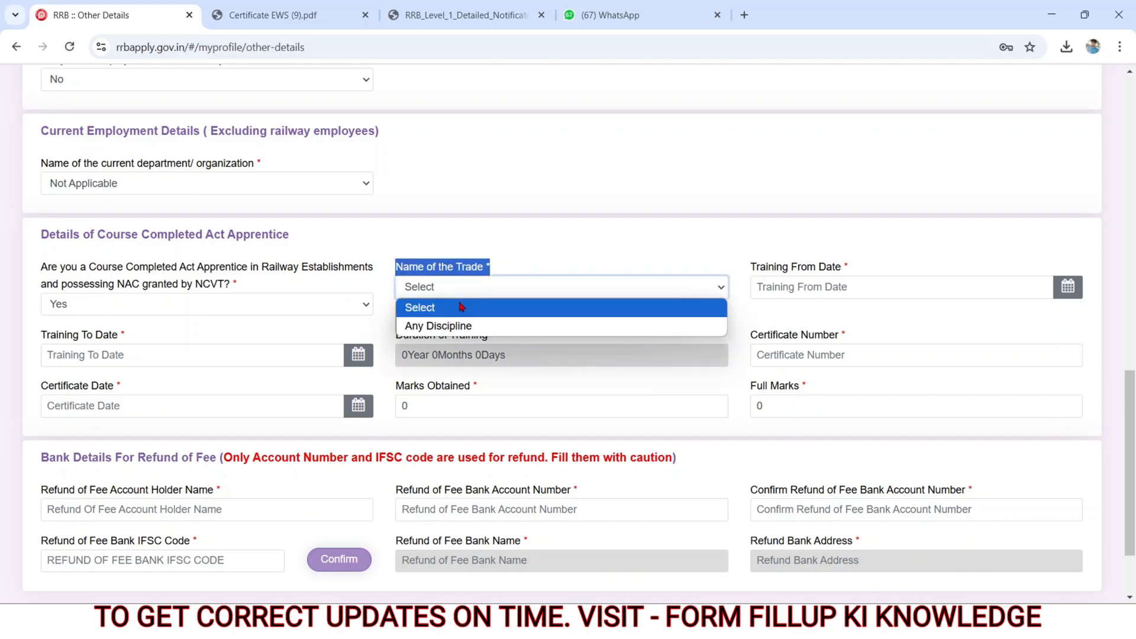
pyautogui.click(530, 329)
# Step: Look over the apprentice training dates, duration, certificate number, certificate date, marks obtained and full marks fields
pyautogui.moveTo(756, 271); pyautogui.dragTo(852, 285)
pyautogui.click(828, 296)
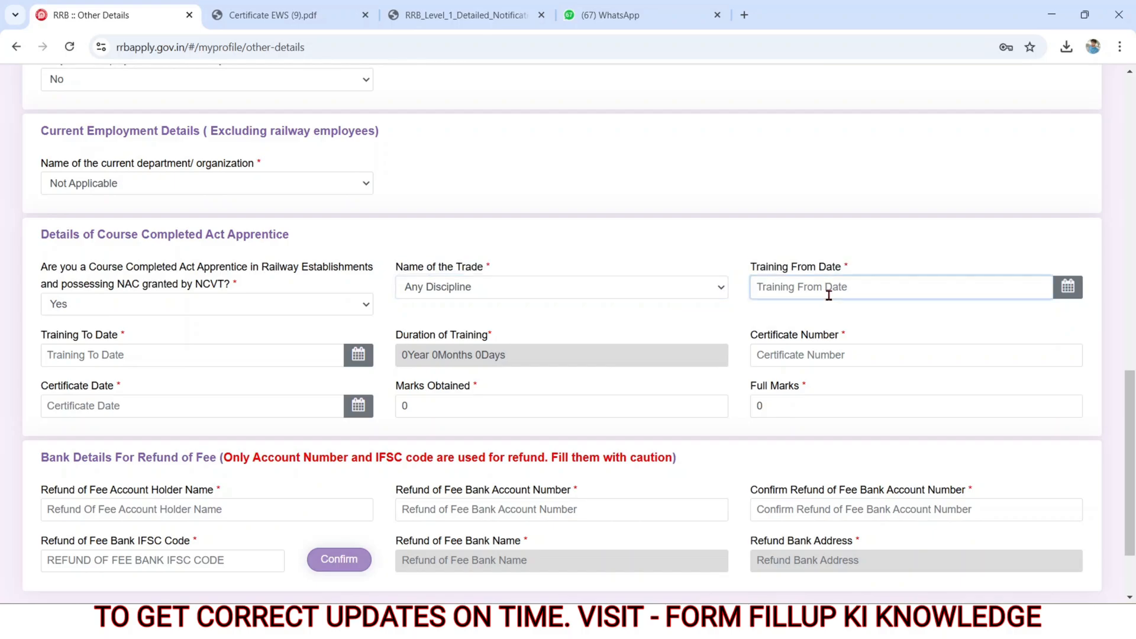
pyautogui.click(73, 354)
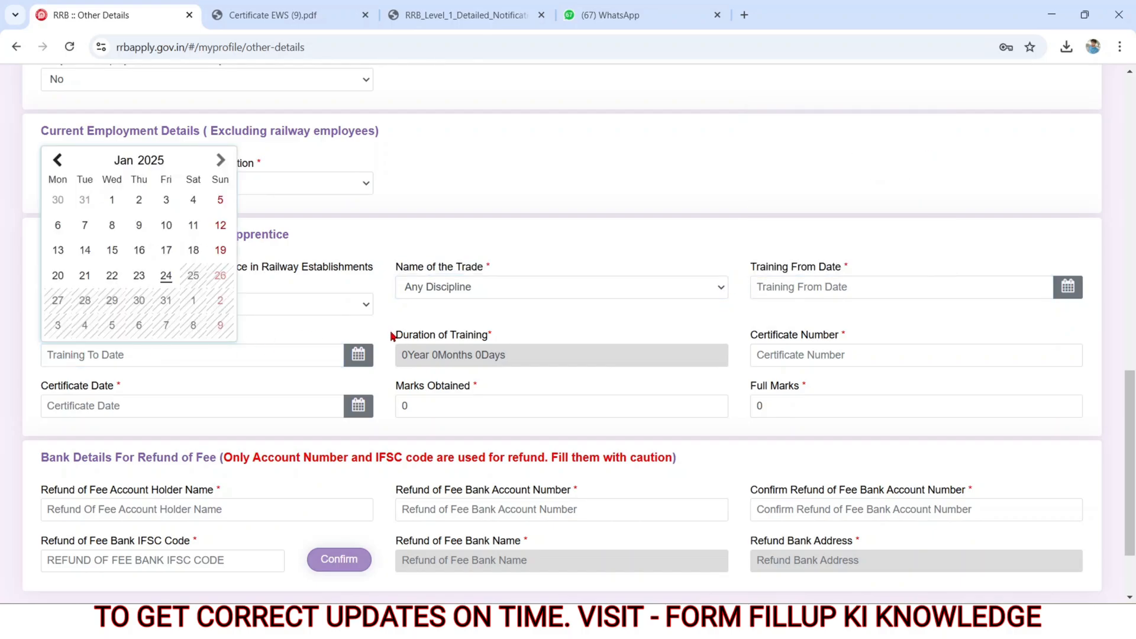
pyautogui.moveTo(391, 336); pyautogui.dragTo(489, 348)
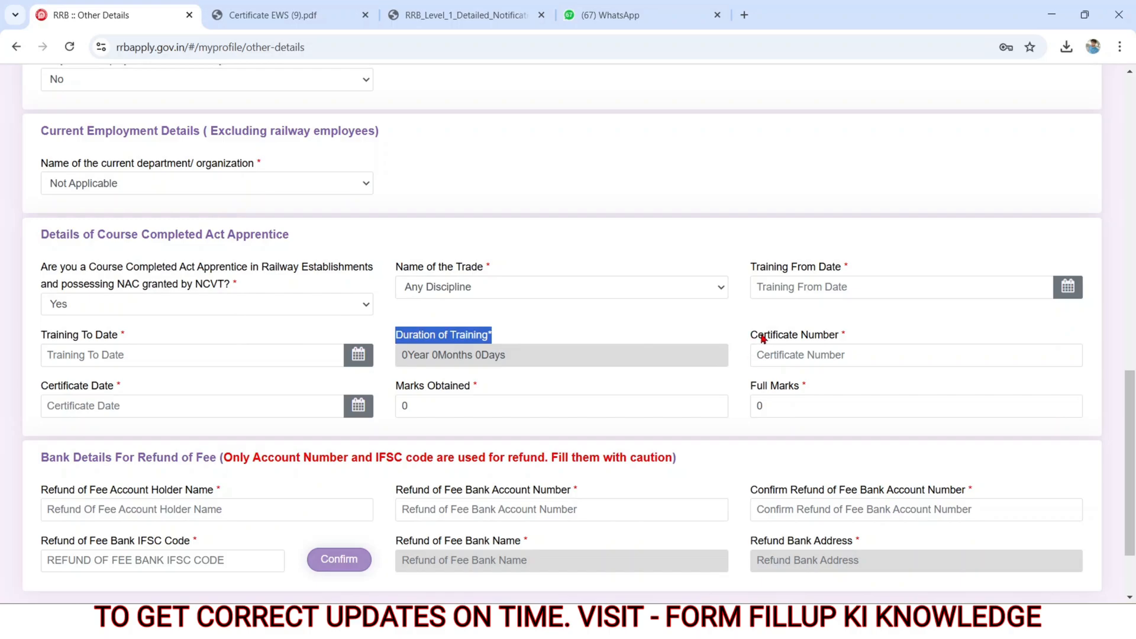
pyautogui.moveTo(752, 335); pyautogui.dragTo(837, 343)
pyautogui.click(828, 354)
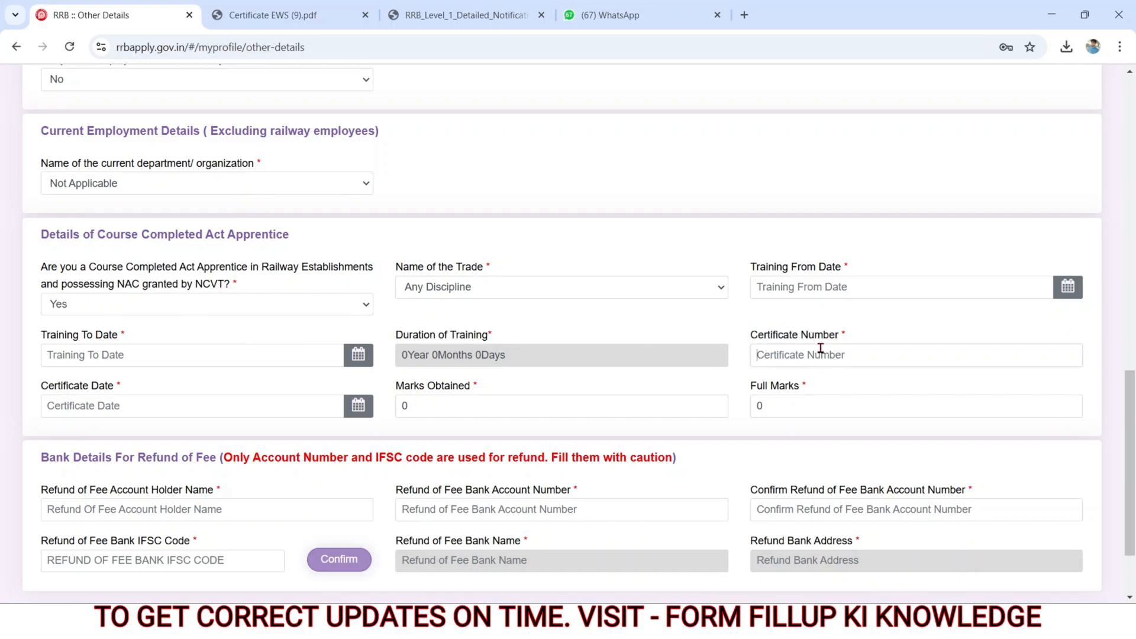
pyautogui.moveTo(44, 385); pyautogui.dragTo(117, 390)
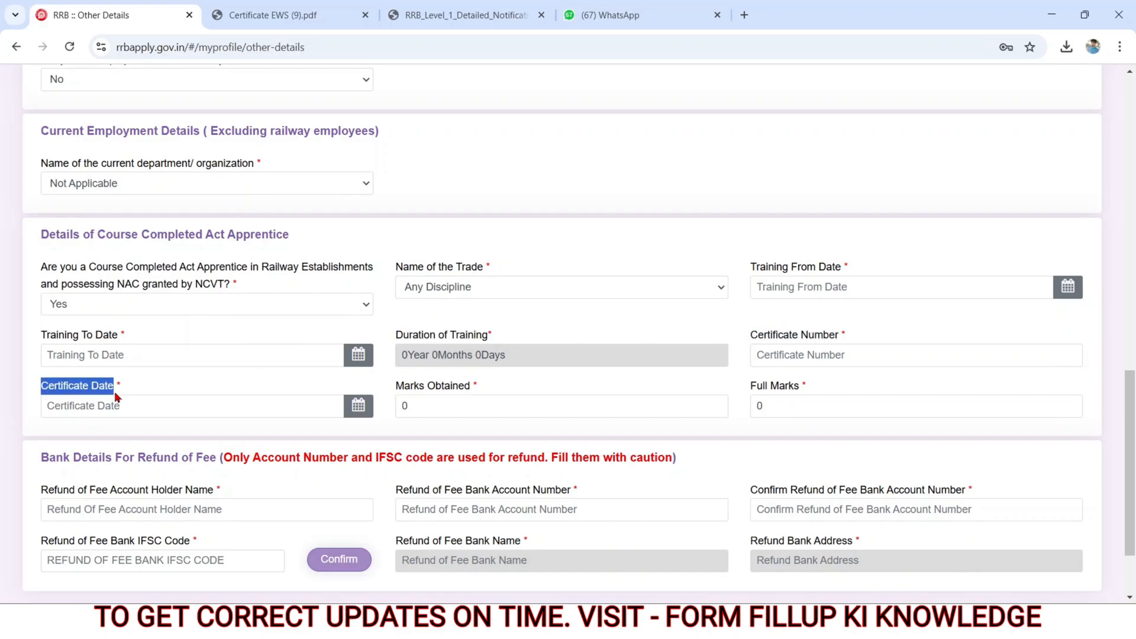
pyautogui.click(99, 407)
pyautogui.moveTo(395, 384); pyautogui.dragTo(477, 391)
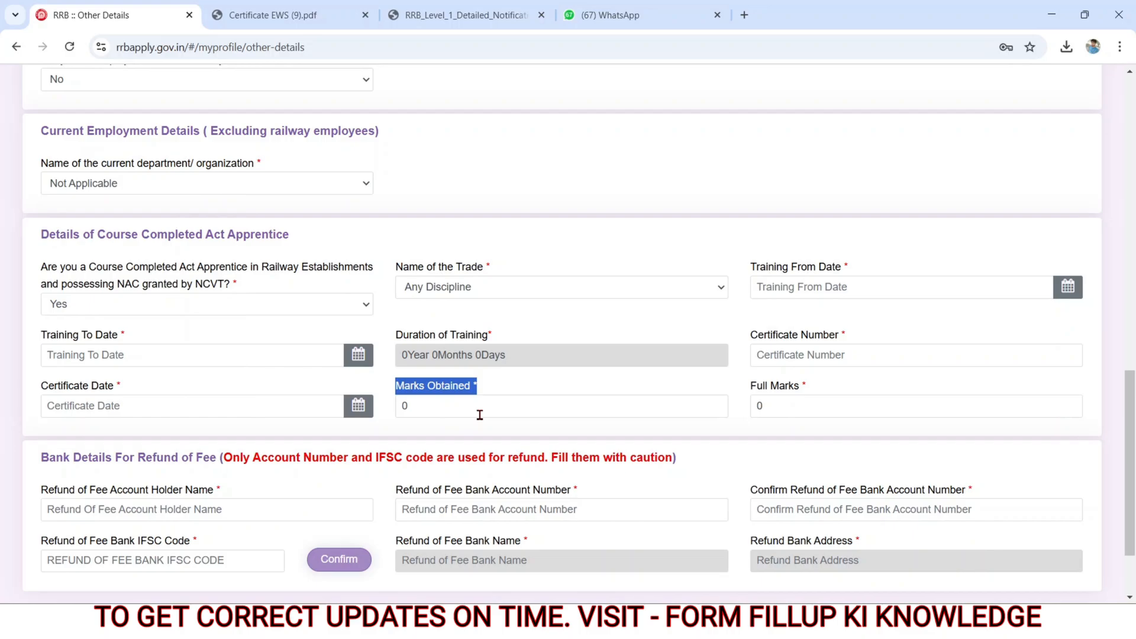
pyautogui.click(439, 405)
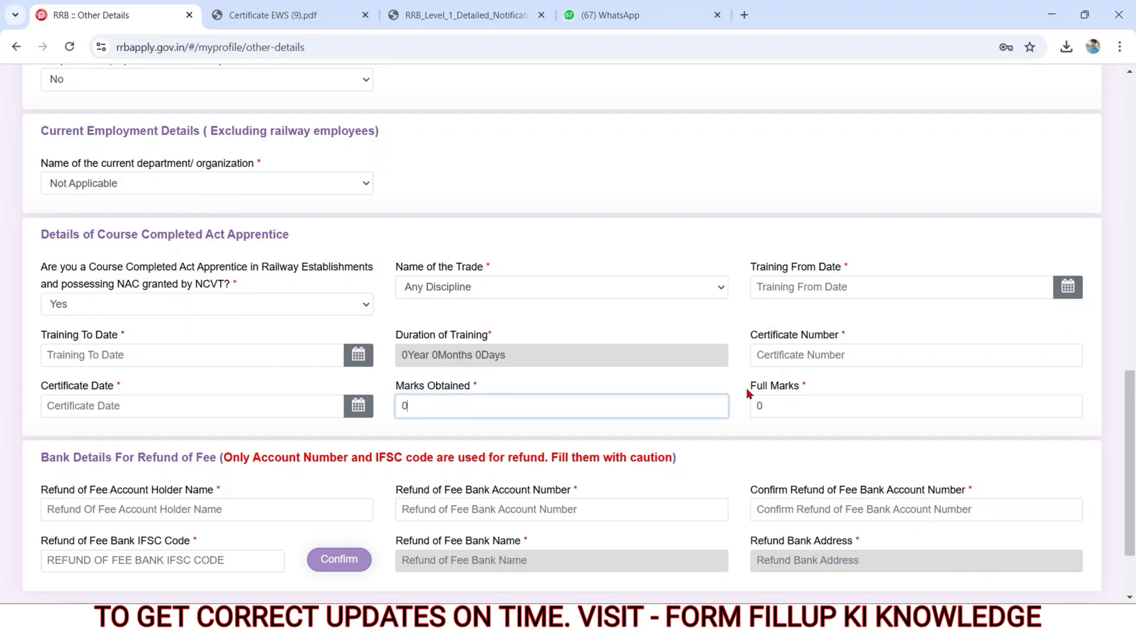
pyautogui.moveTo(748, 393); pyautogui.dragTo(827, 396)
pyautogui.click(774, 424)
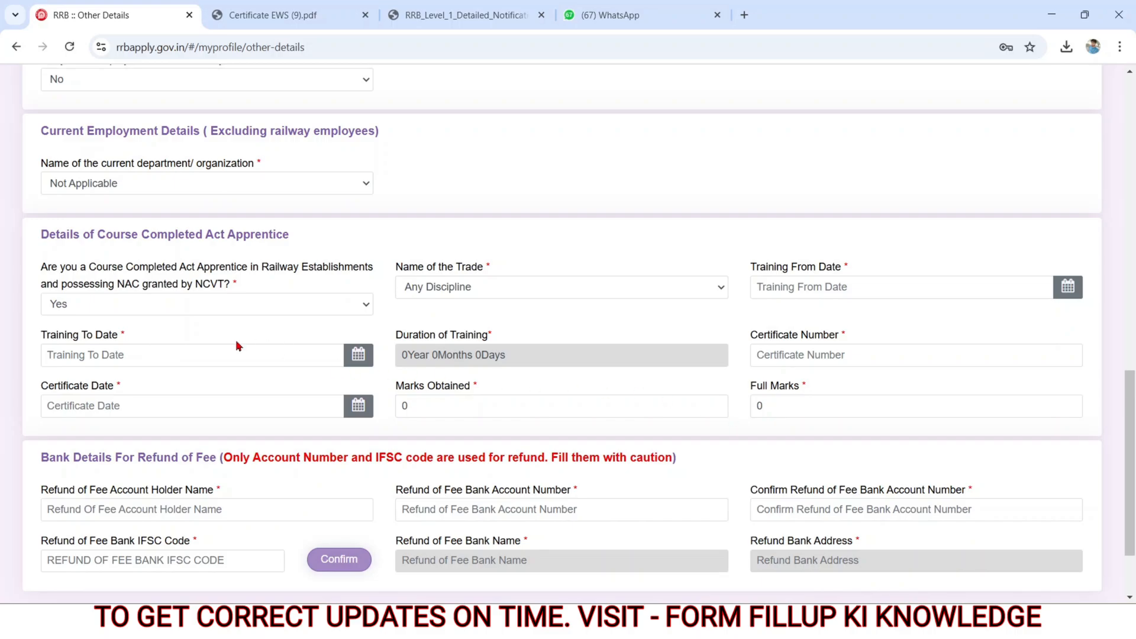
# Step: Set the Course Completed Act Apprentice answer to No
pyautogui.click(140, 308)
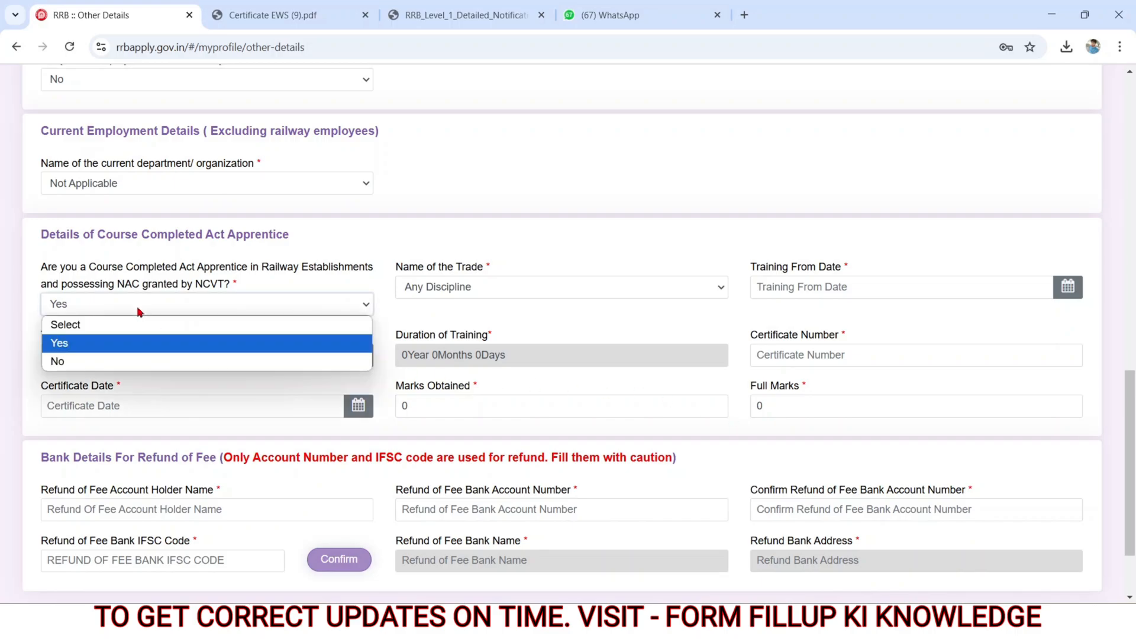
pyautogui.click(87, 361)
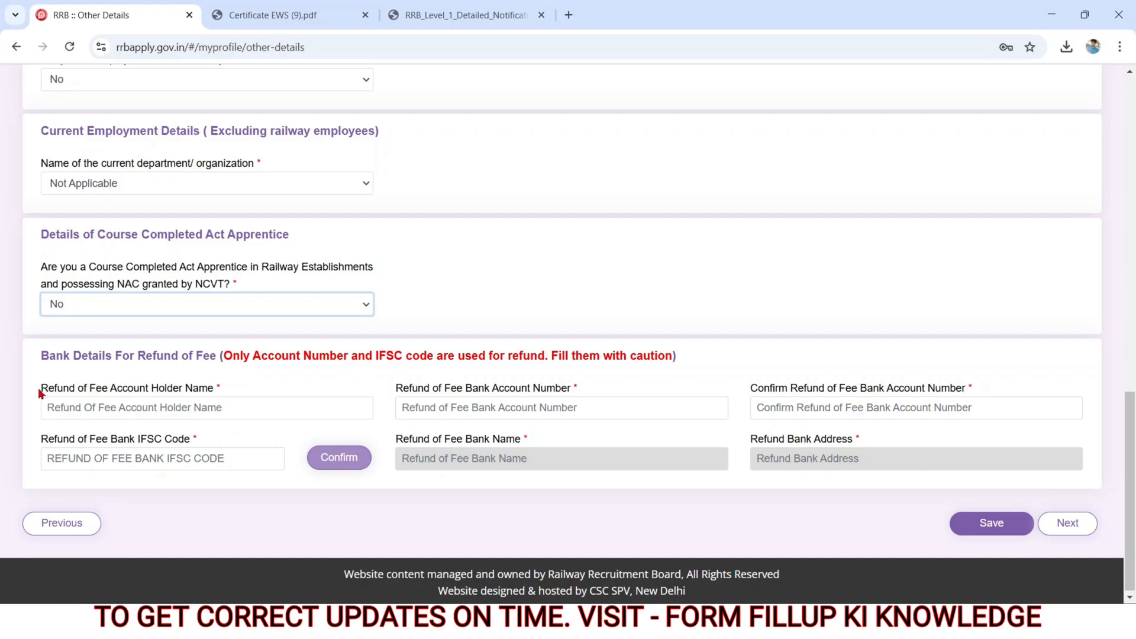
# Step: Fill in the fee refund account holder's name, bank account number with its confirmation and the IFSC code, and confirm the IFSC code
pyautogui.moveTo(40, 393); pyautogui.dragTo(236, 393)
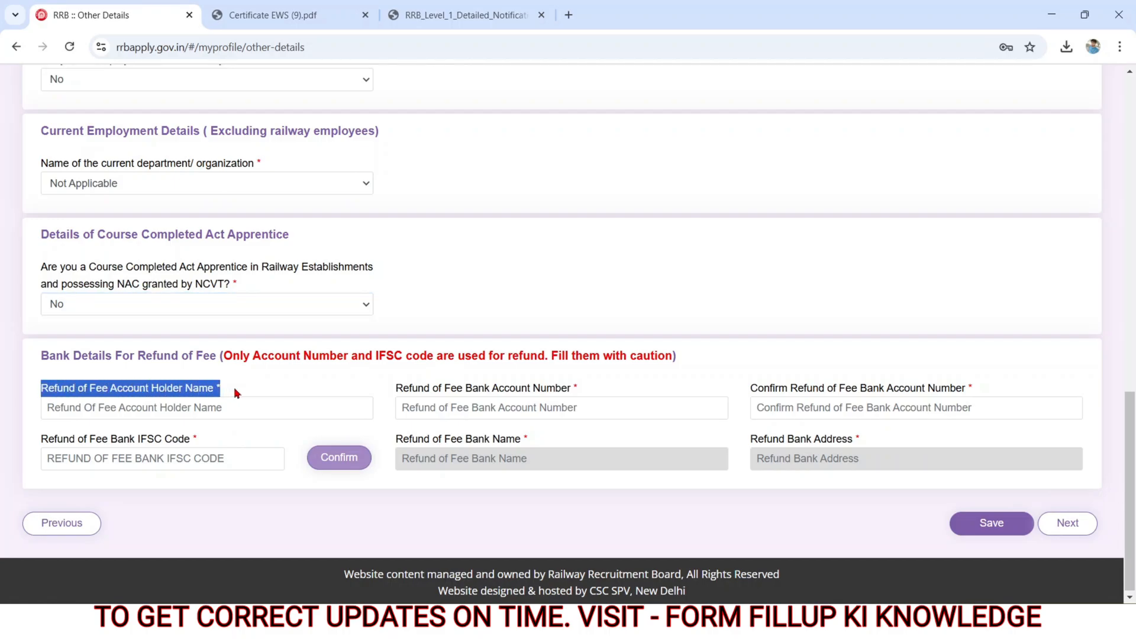
pyautogui.click(154, 412)
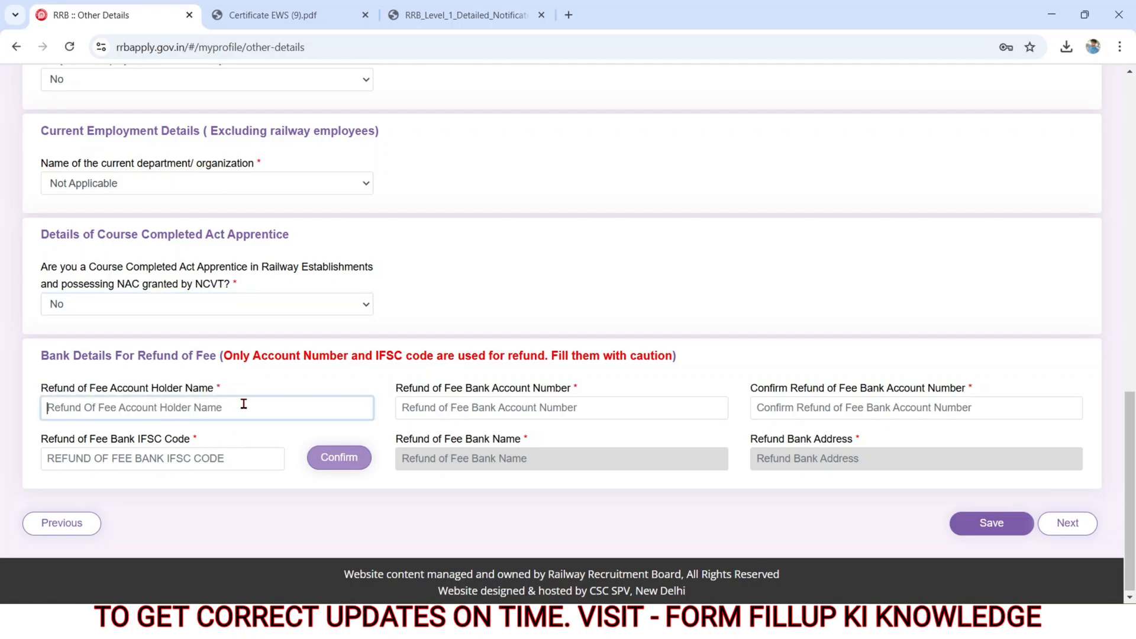
pyautogui.moveTo(393, 393); pyautogui.dragTo(601, 391)
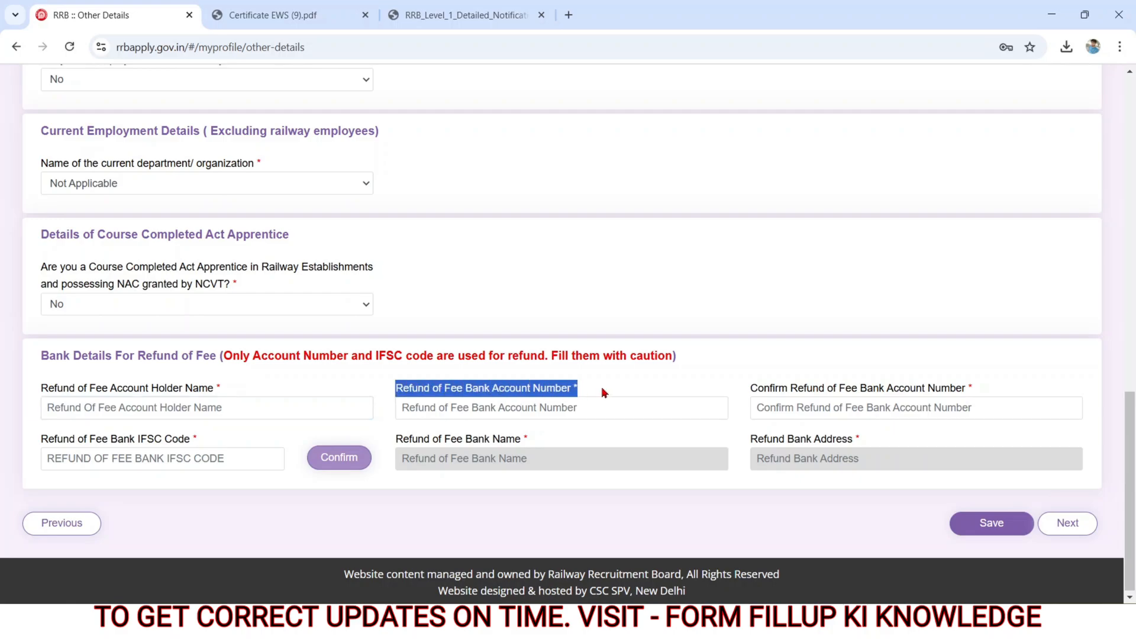
pyautogui.click(527, 409)
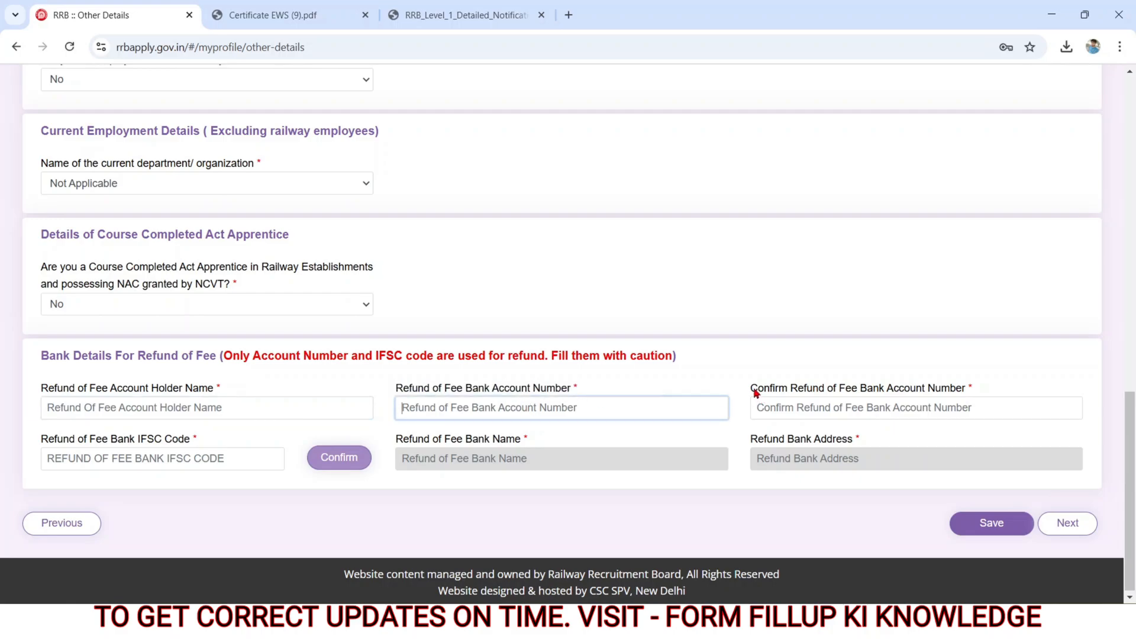
pyautogui.moveTo(755, 392); pyautogui.dragTo(888, 411)
pyautogui.click(865, 419)
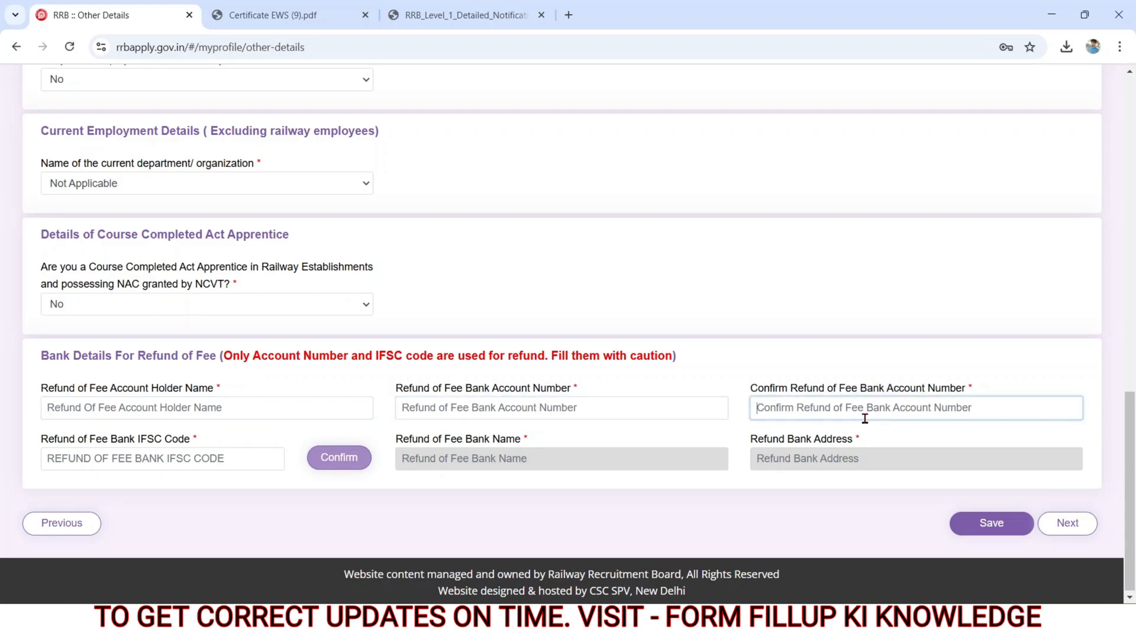
pyautogui.moveTo(37, 442); pyautogui.dragTo(190, 438)
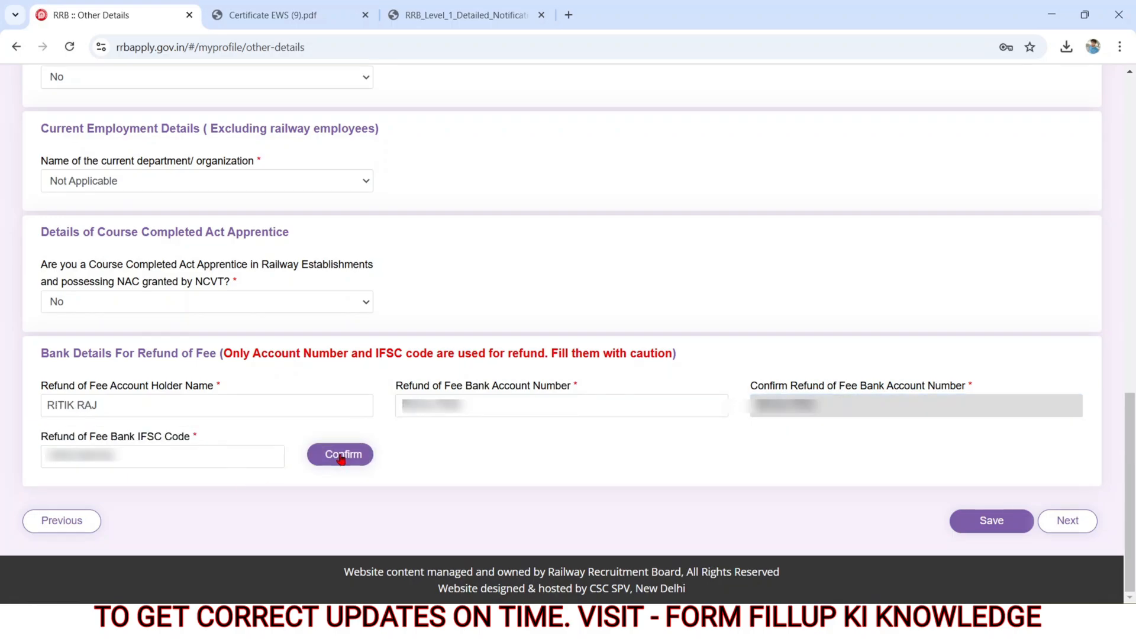
pyautogui.click(341, 455)
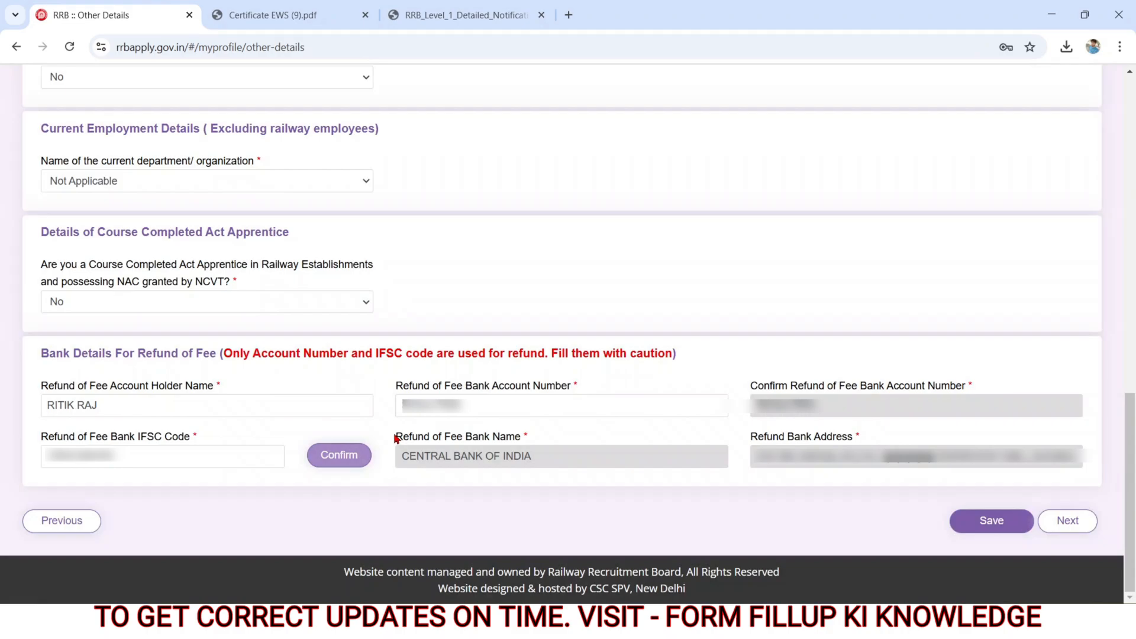
# Step: Check the refund bank name and address, and continue to the Educational Qualification section
pyautogui.moveTo(394, 438); pyautogui.dragTo(908, 446)
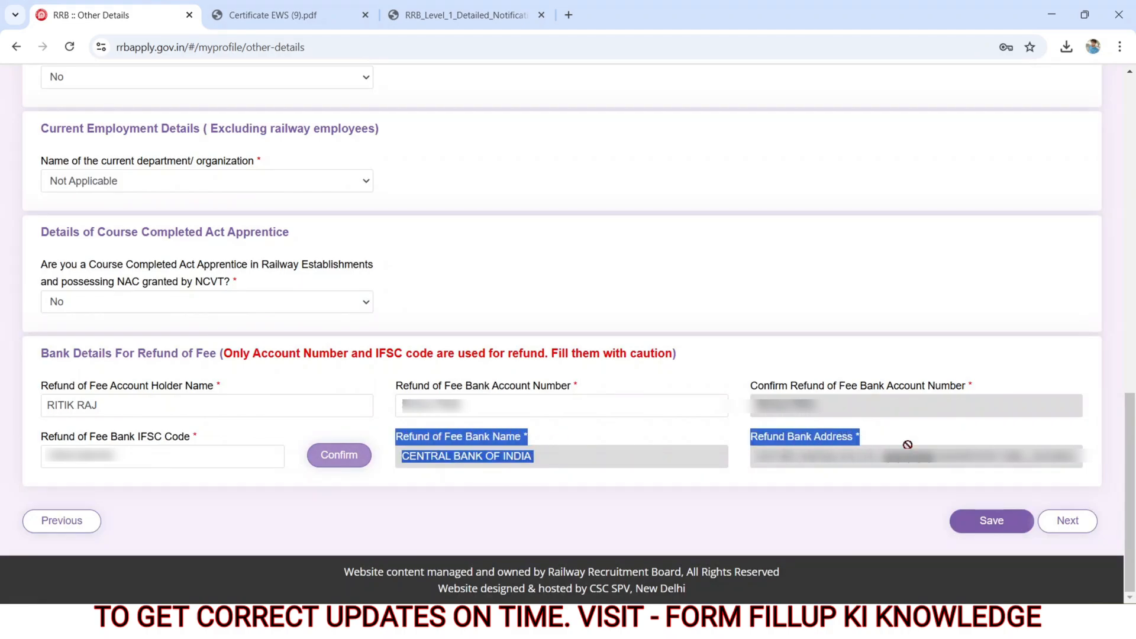
pyautogui.click(833, 515)
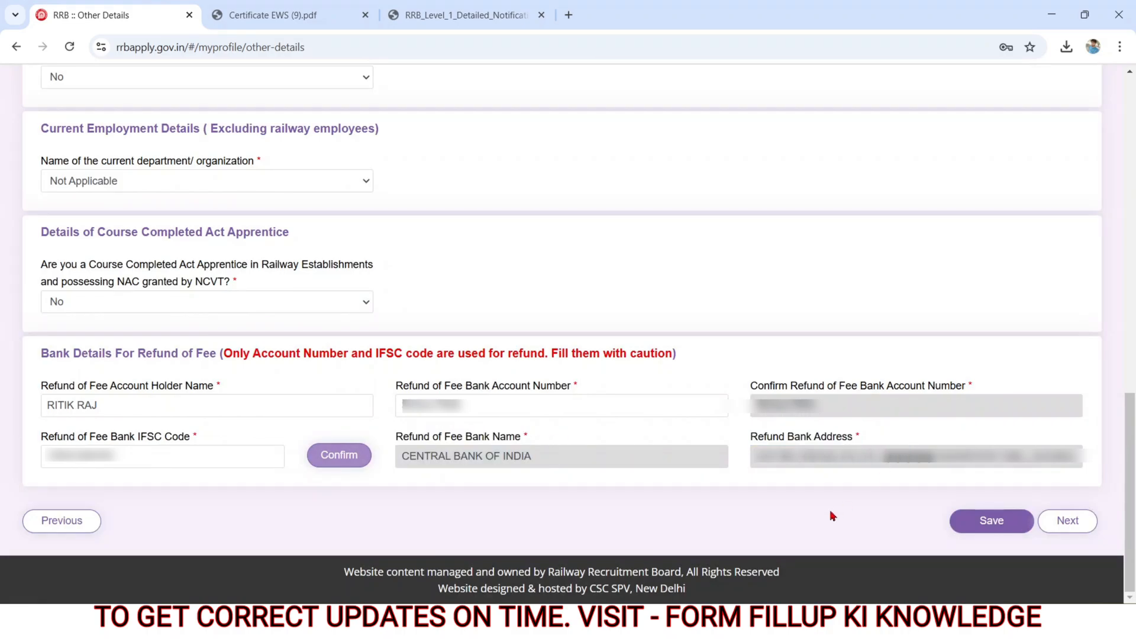
pyautogui.click(1068, 520)
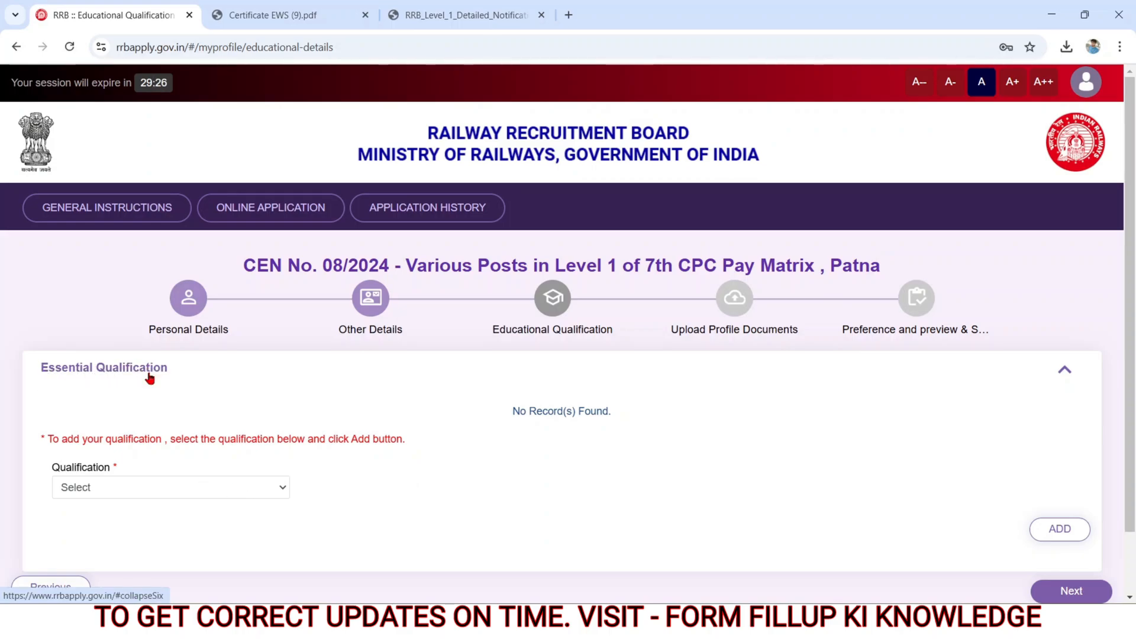
# Step: Choose Matriculation/SSLC as the essential qualification to add
pyautogui.moveTo(56, 467); pyautogui.dragTo(128, 476)
pyautogui.click(104, 487)
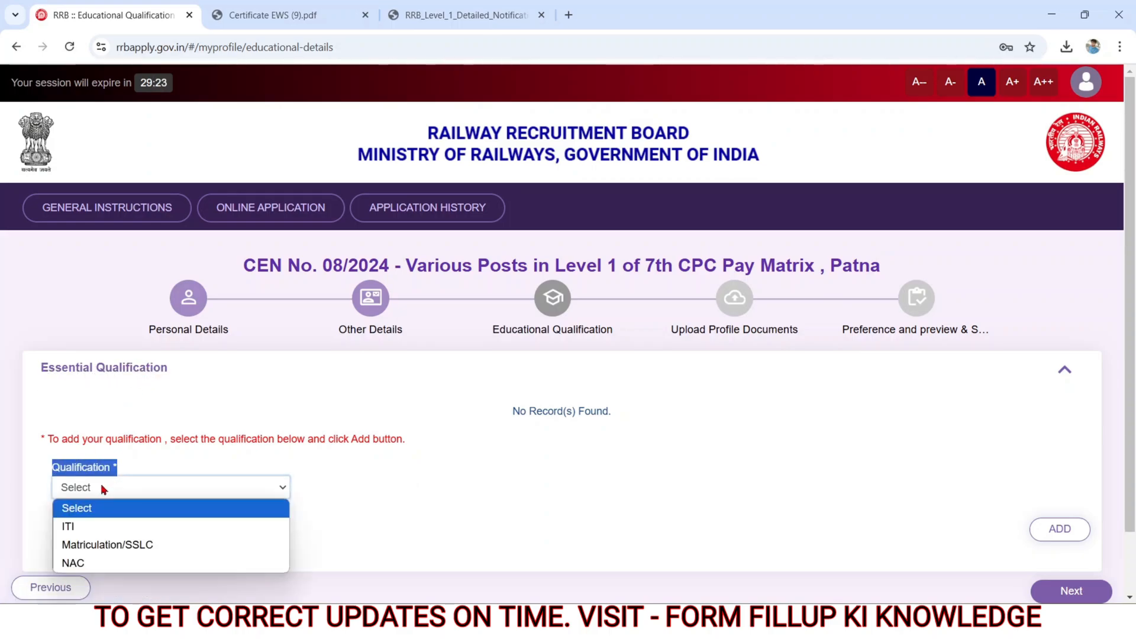
pyautogui.click(83, 546)
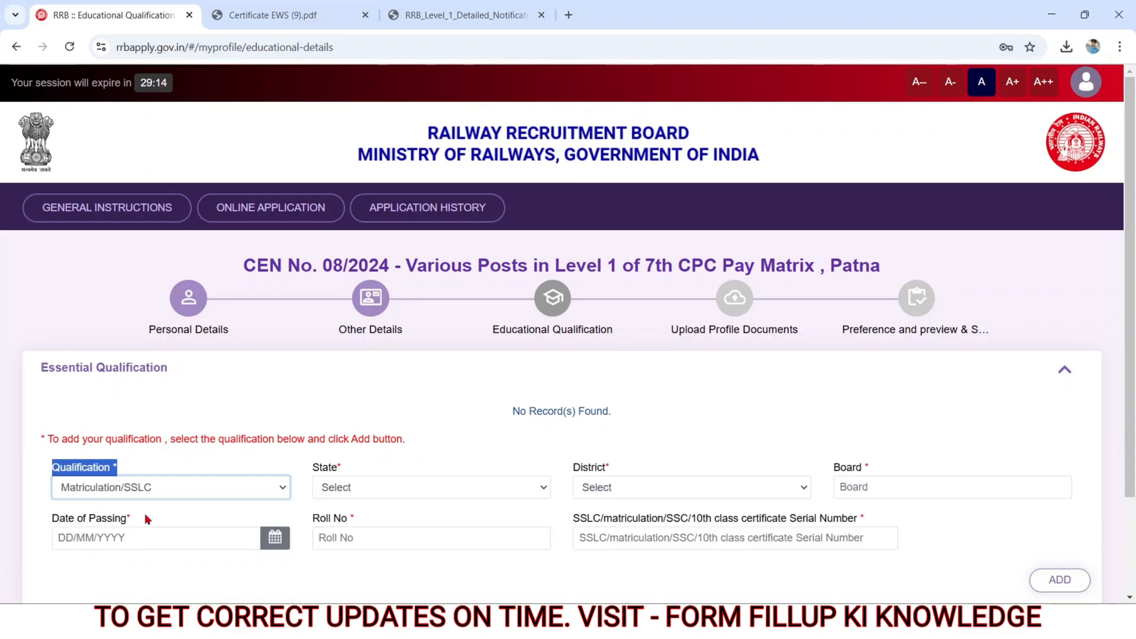
# Step: Set the matriculation state to BIHAR, district to Purbi Champaran, board to BIHAR SCHOOL EXAMINATION BOARD PATNA and date of passing to 22/06/2017
pyautogui.click(308, 473)
pyautogui.moveTo(308, 473); pyautogui.dragTo(387, 484)
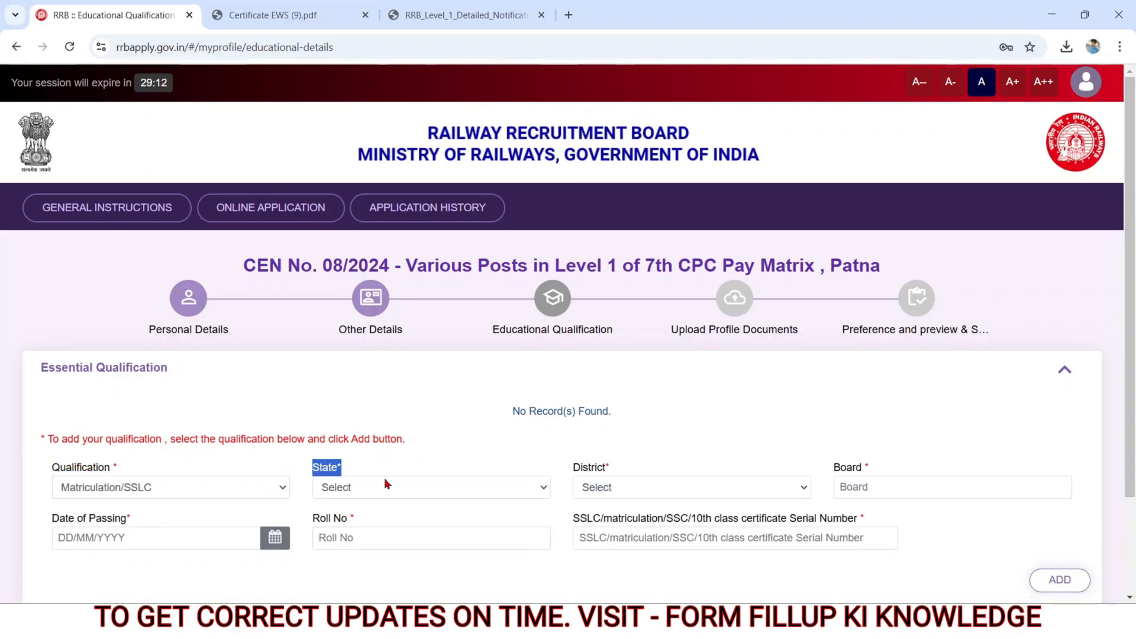
pyautogui.click(375, 488)
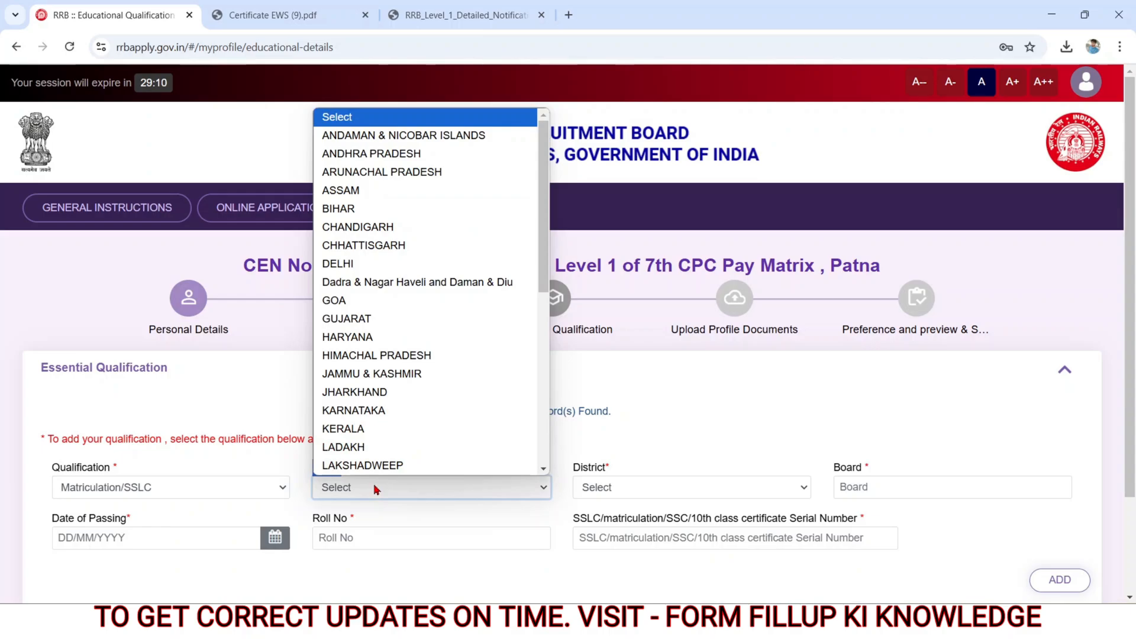
pyautogui.click(595, 484)
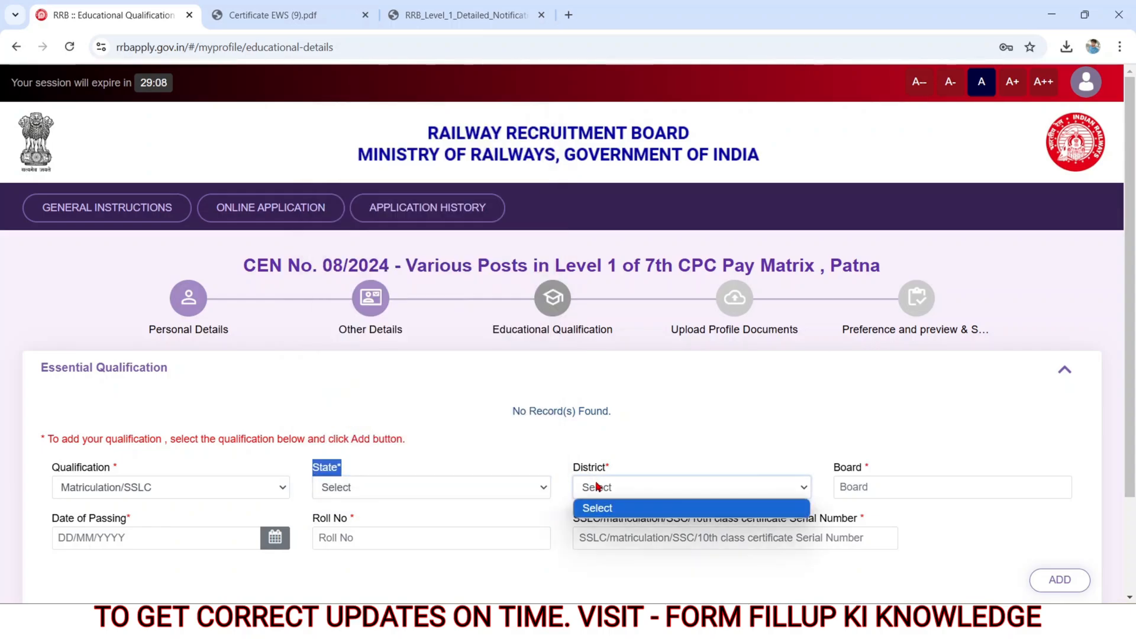
pyautogui.doubleClick(840, 466)
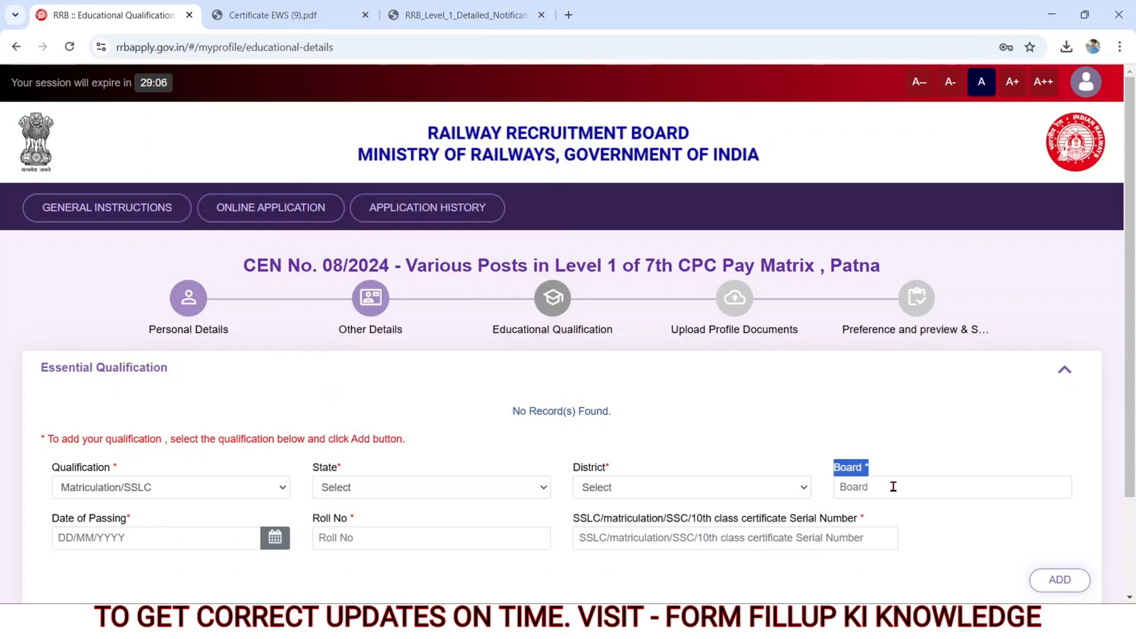
pyautogui.click(892, 485)
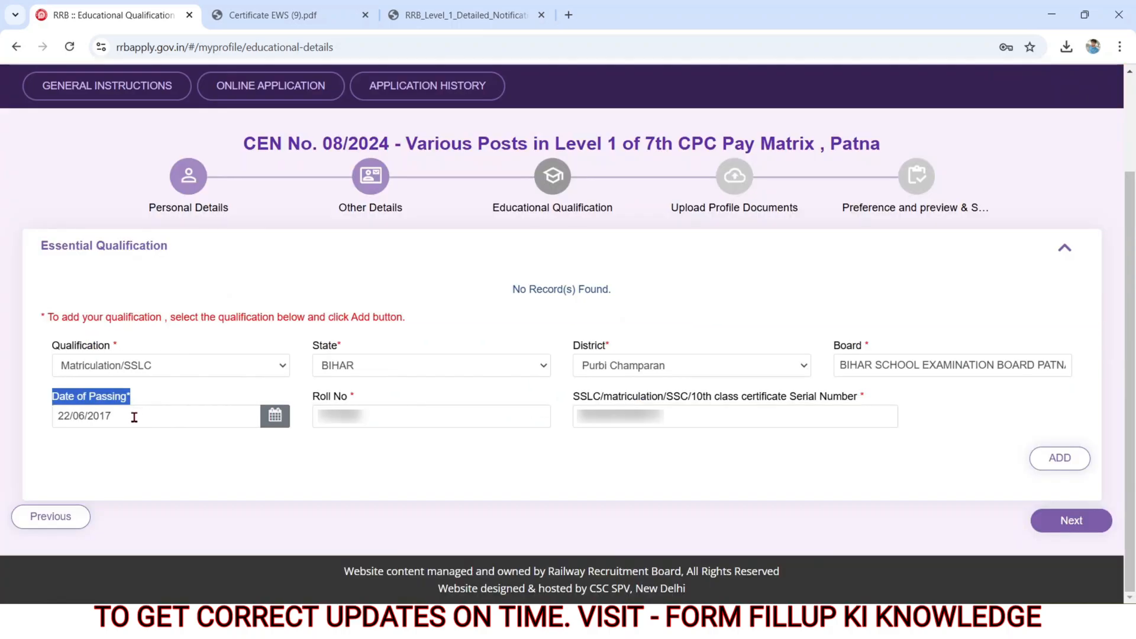
pyautogui.click(135, 418)
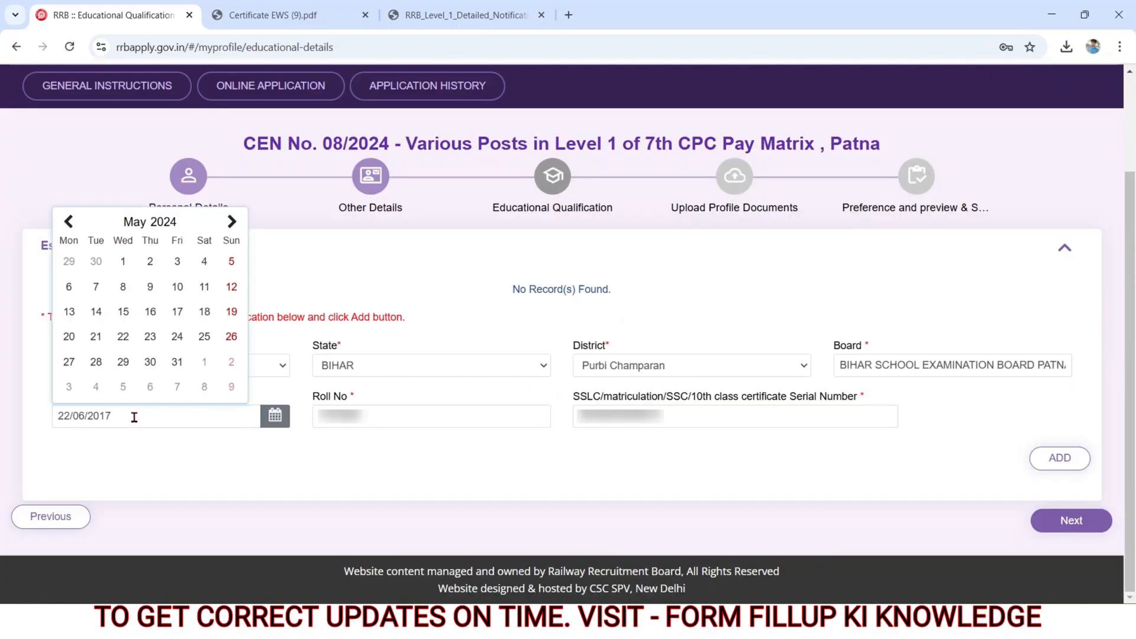
# Step: Enter the matriculation roll number and certificate serial number, and add the qualification to the list
pyautogui.tripleClick(310, 398)
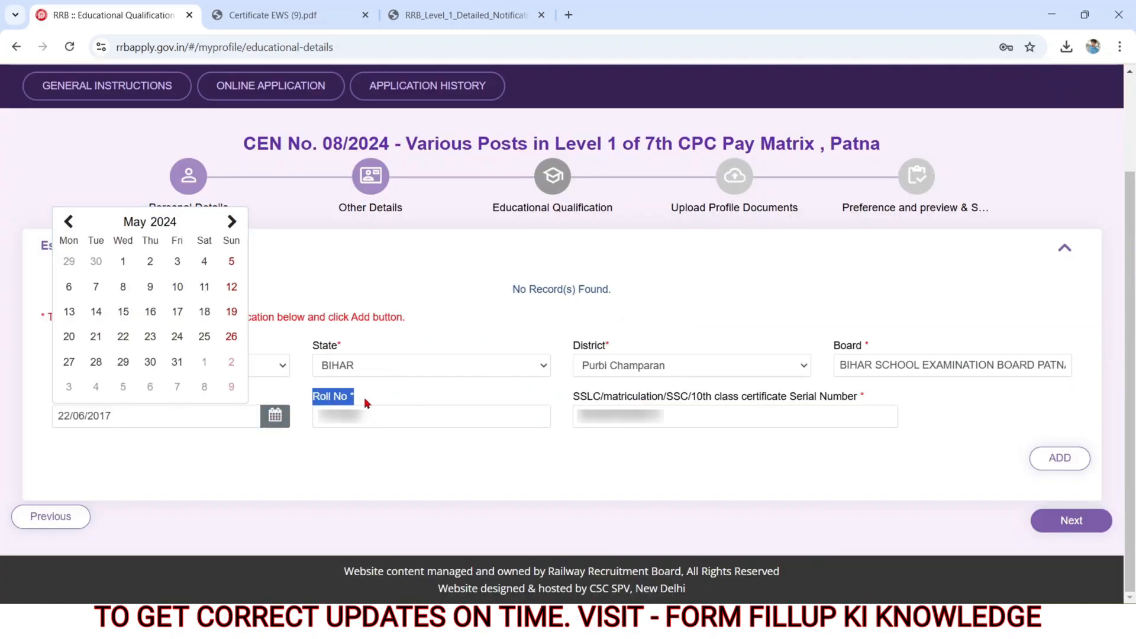
pyautogui.click(365, 415)
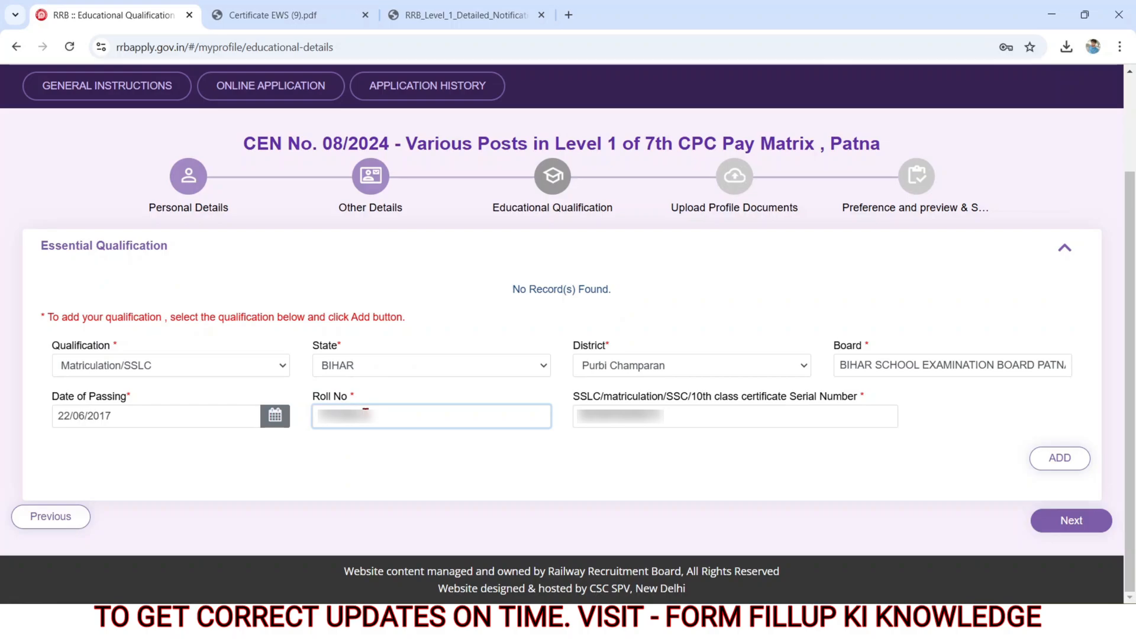
pyautogui.click(439, 439)
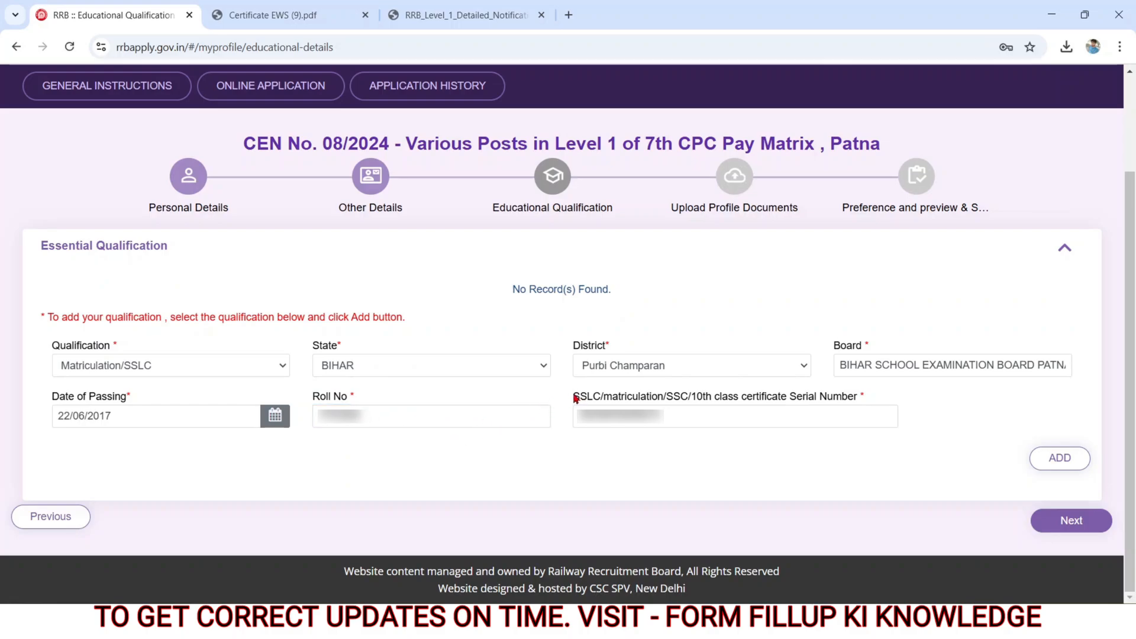
pyautogui.moveTo(573, 398); pyautogui.dragTo(905, 403)
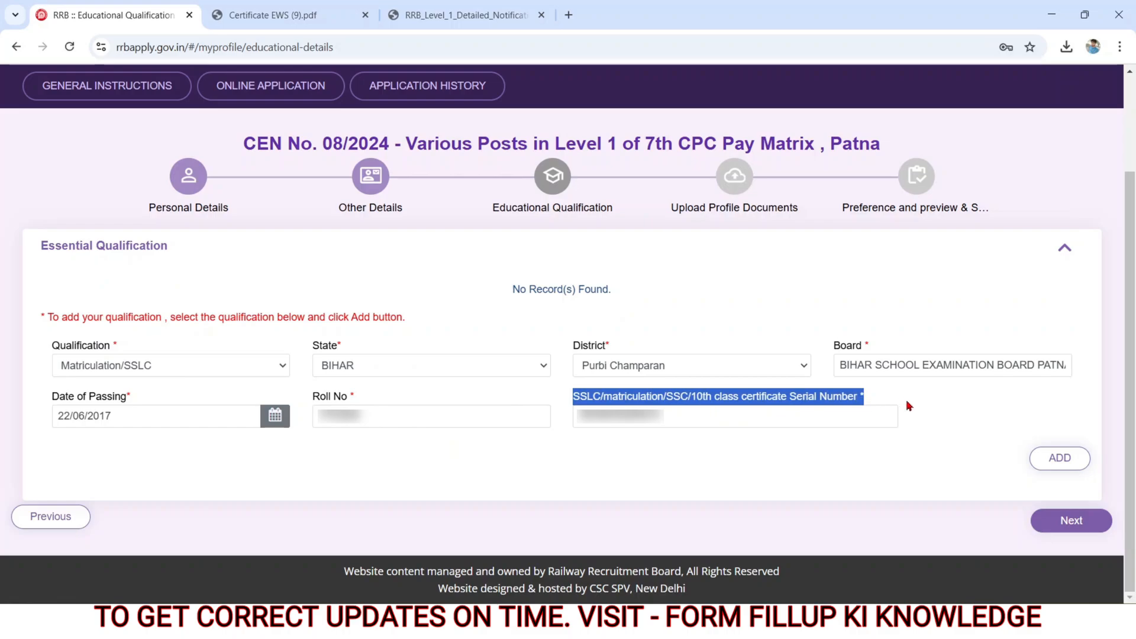
pyautogui.click(728, 454)
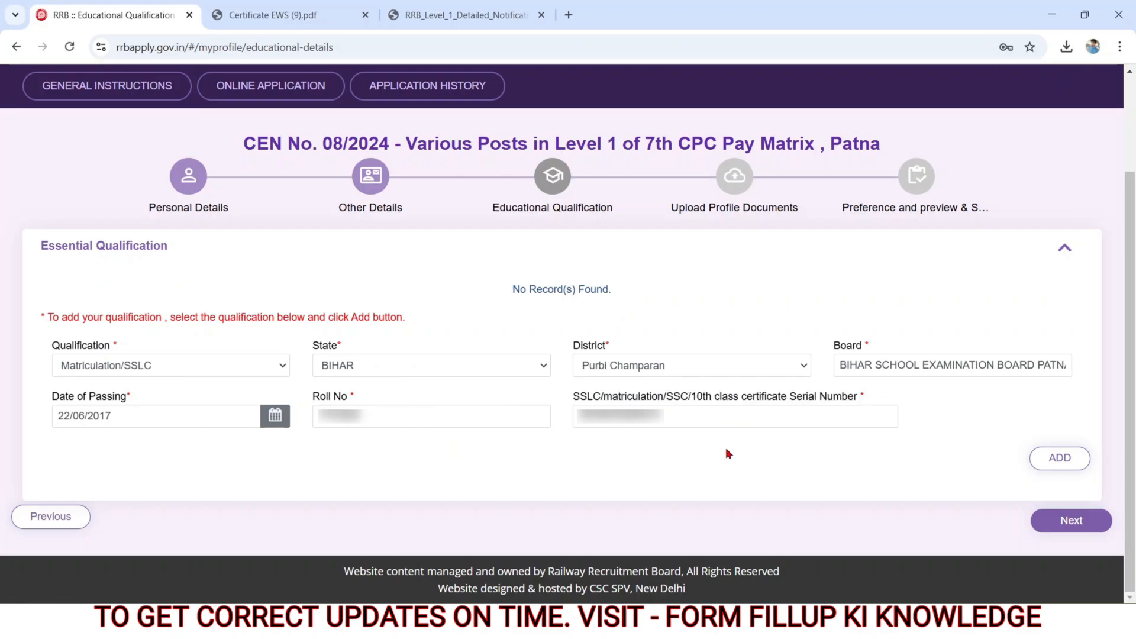
pyautogui.click(1048, 458)
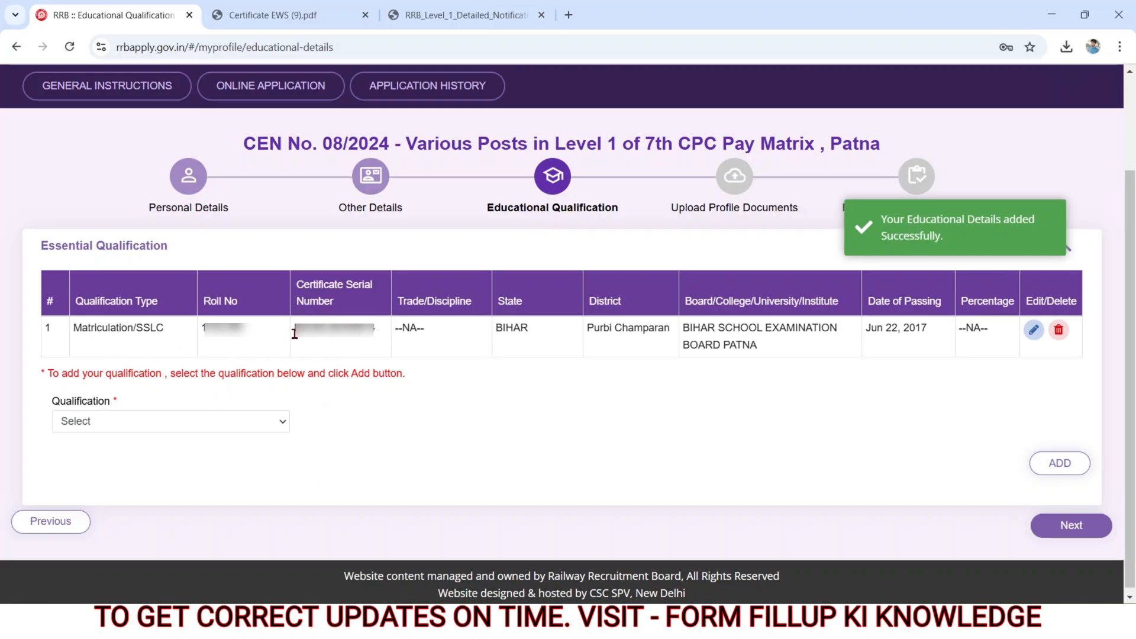
# Step: Choose ITI as a further qualification, with trade Any Discipline and state BIHAR, and view the district choices
pyautogui.click(77, 427)
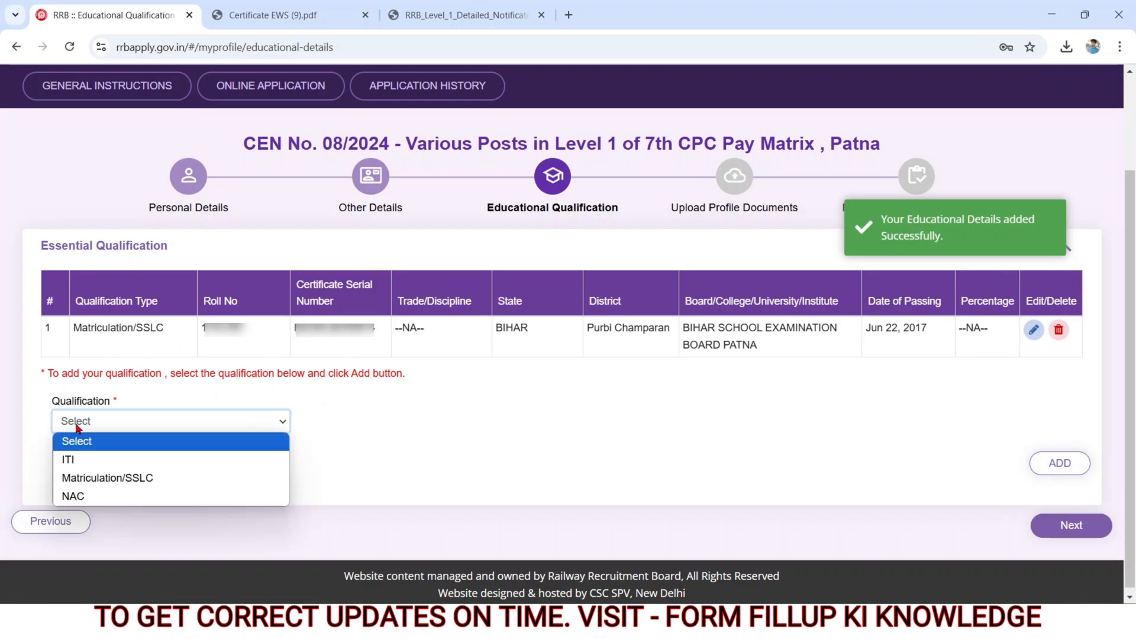
pyautogui.click(75, 460)
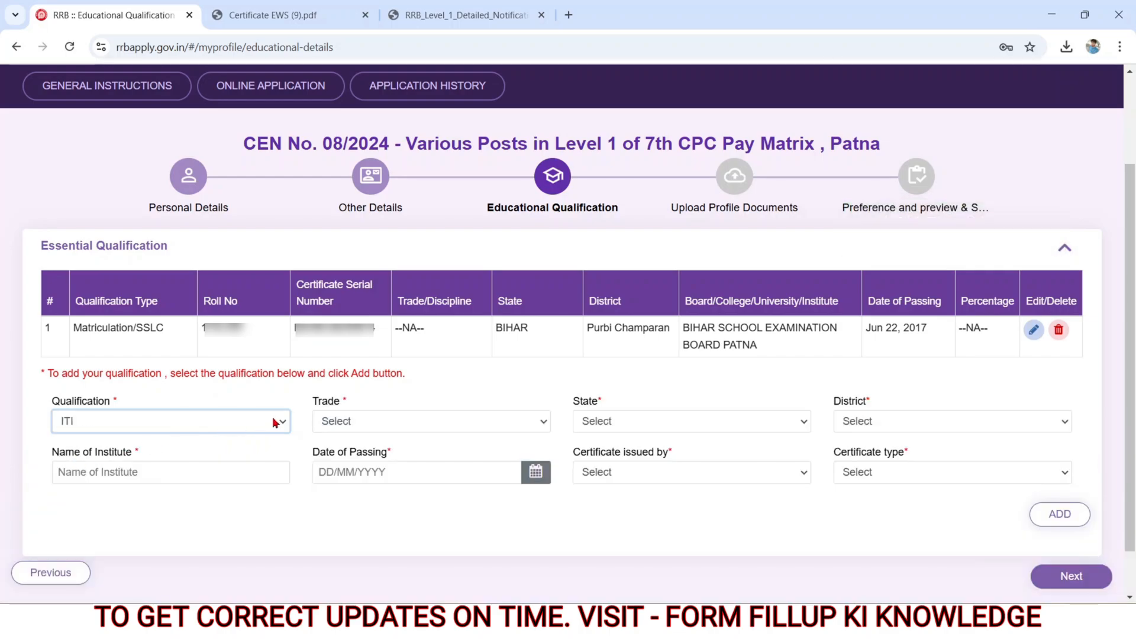
pyautogui.click(334, 421)
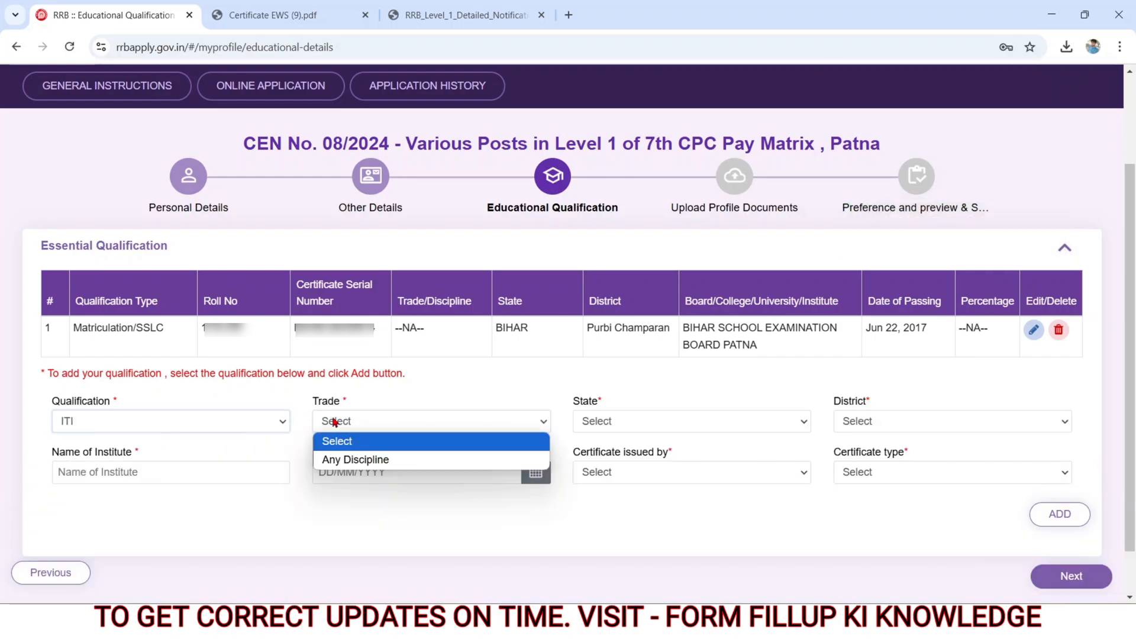
pyautogui.click(349, 460)
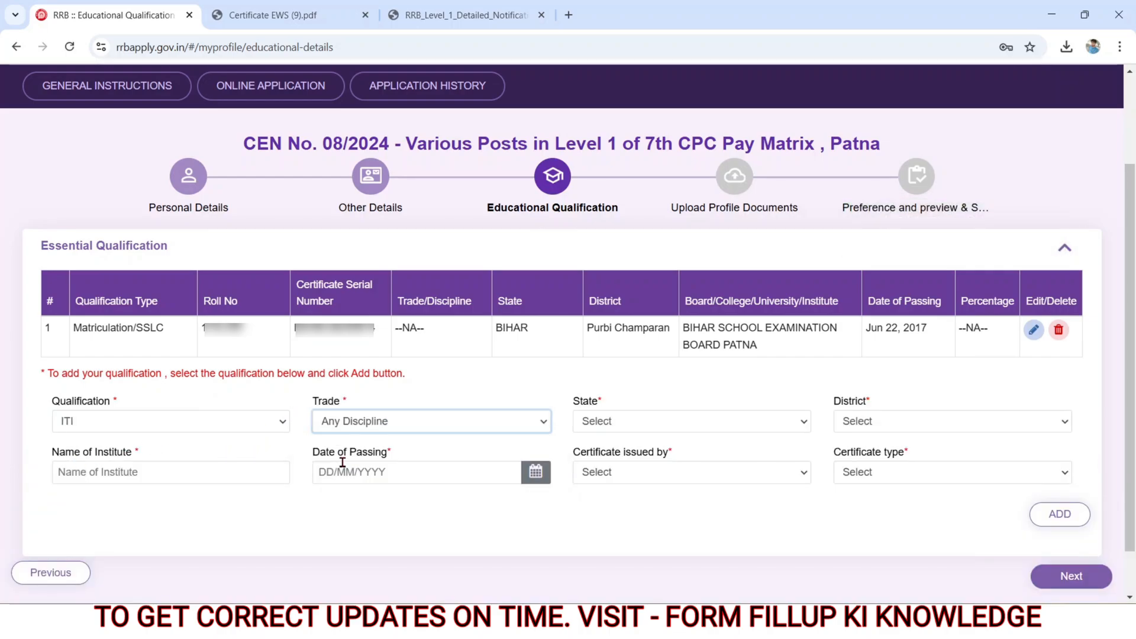
pyautogui.click(596, 421)
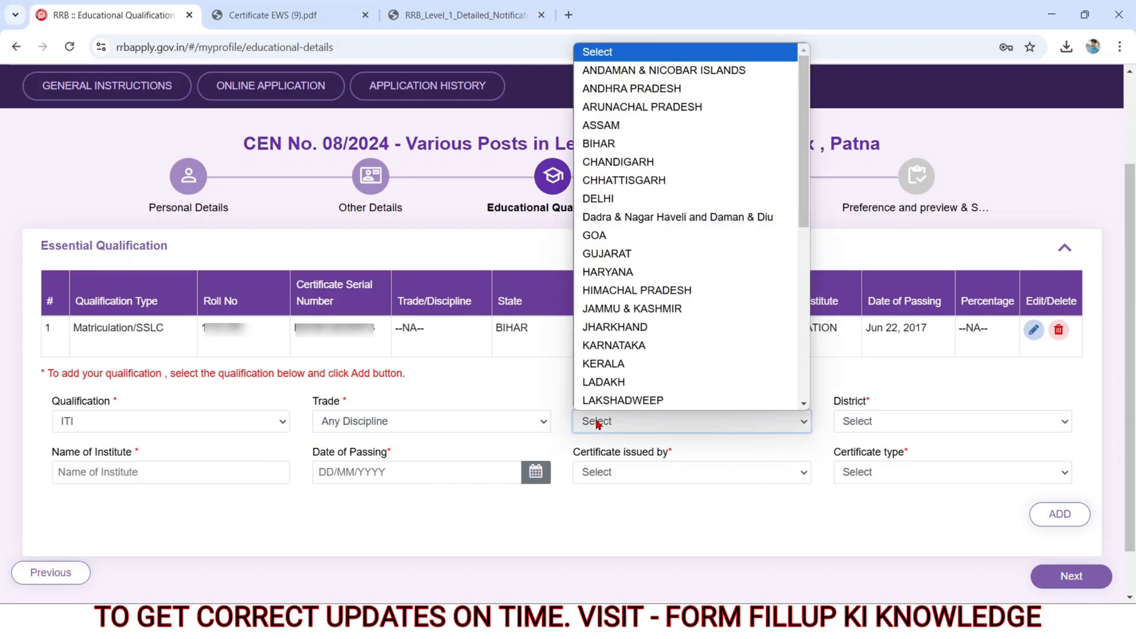
pyautogui.click(594, 145)
pyautogui.click(857, 420)
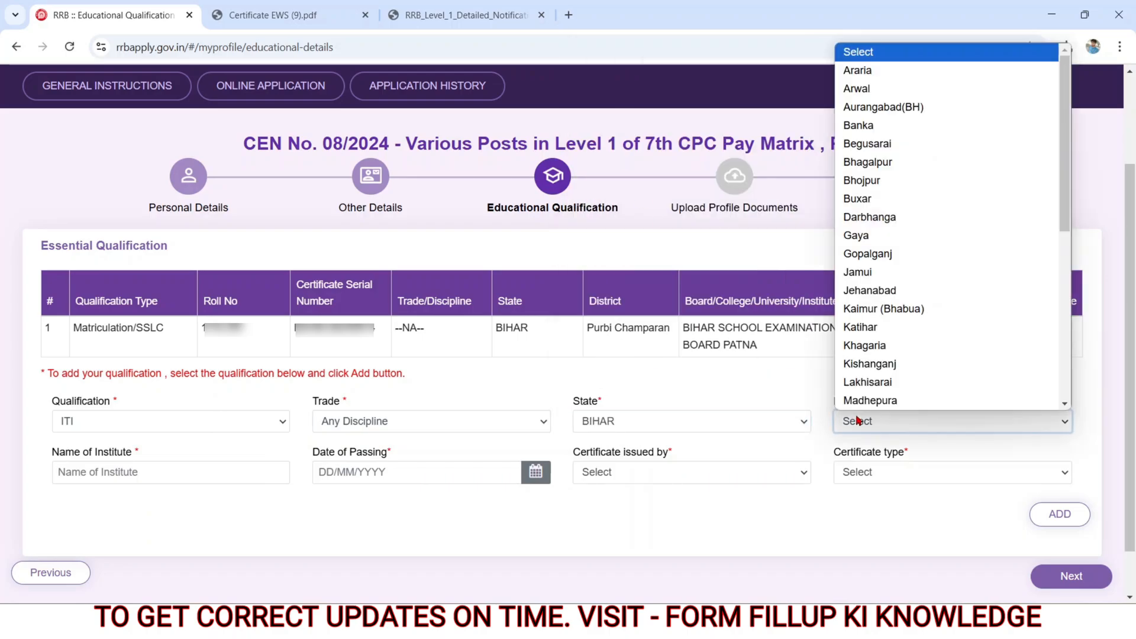
# Step: Set the ITI certificate issuer to NCVT and the certificate type to National Trade certificate(NTC), leaving institute name and date of passing blank
pyautogui.click(178, 477)
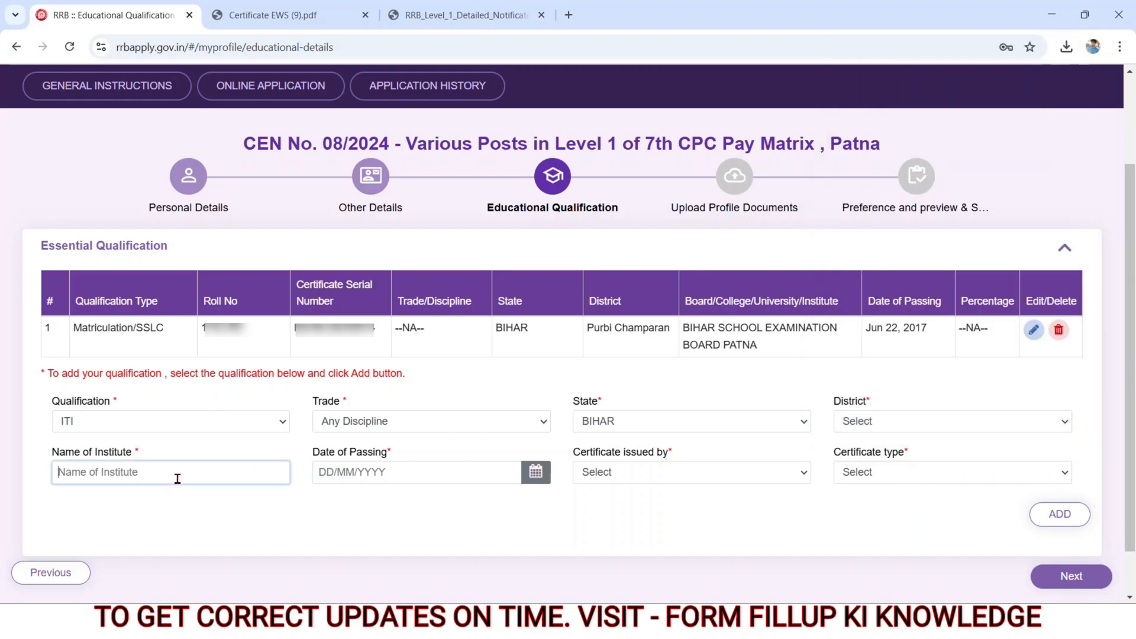
pyautogui.click(340, 471)
pyautogui.click(609, 473)
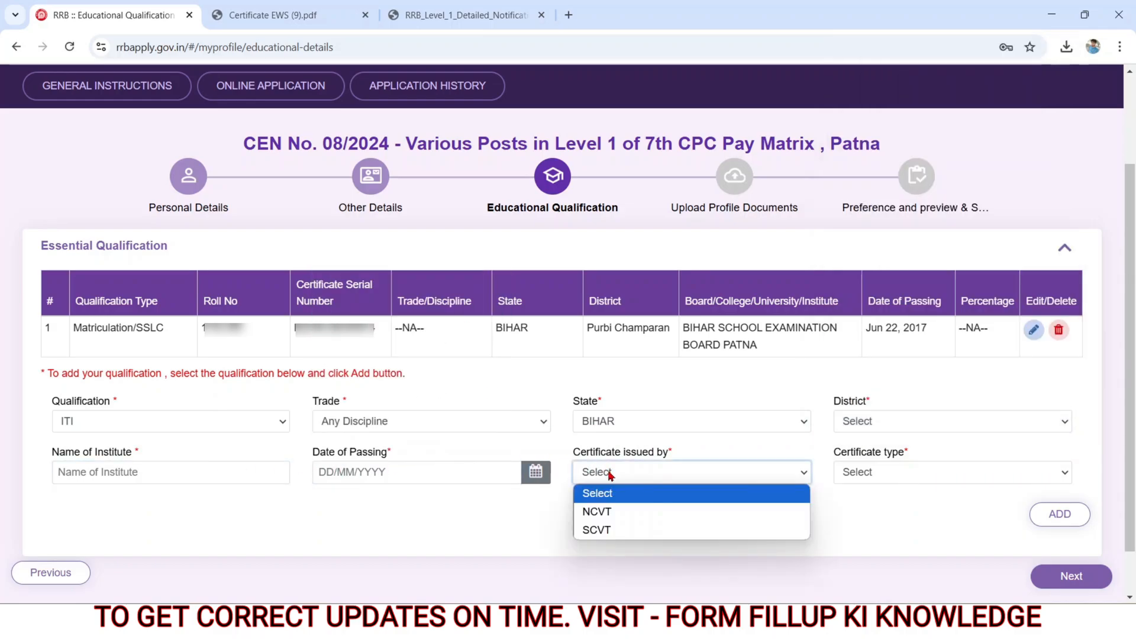
pyautogui.click(609, 513)
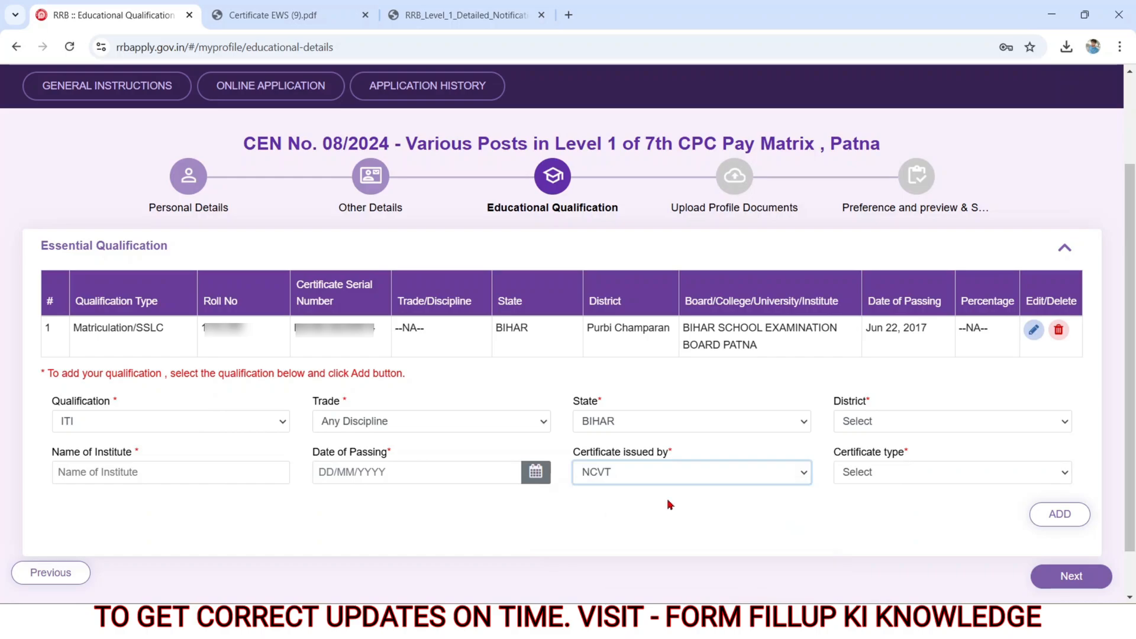
pyautogui.click(858, 476)
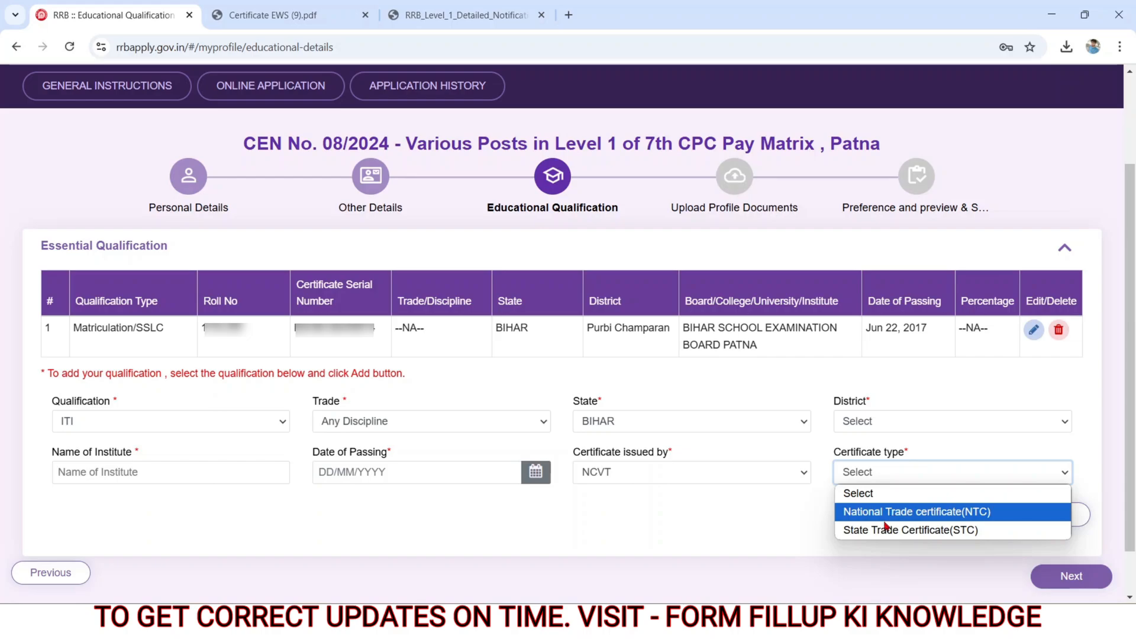
pyautogui.click(865, 516)
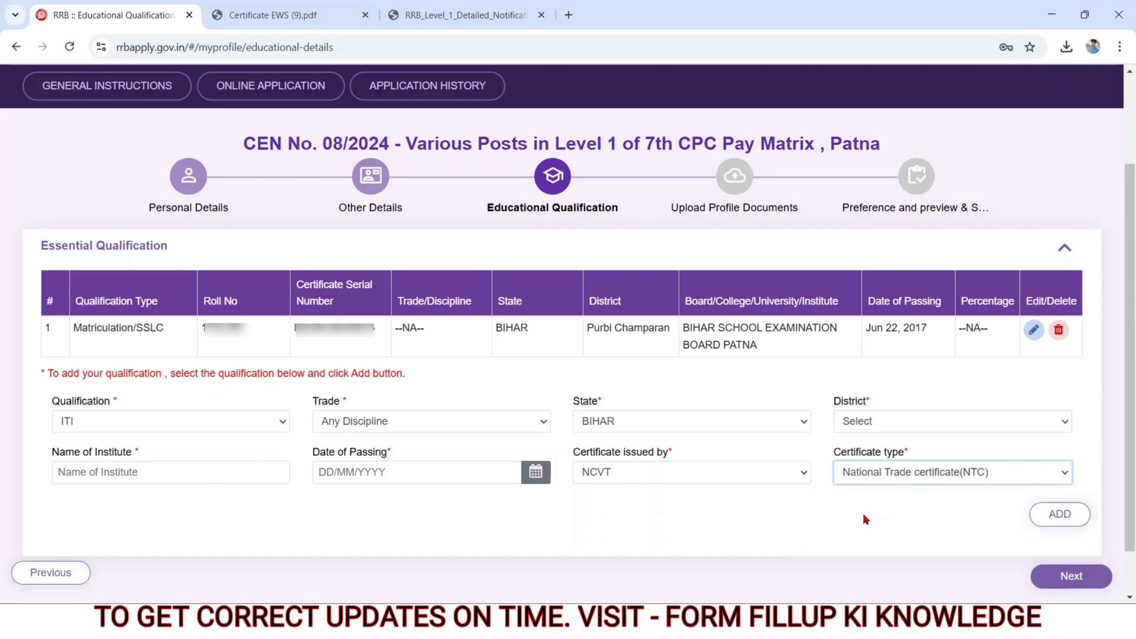
# Step: Continue to the Upload Profile Documents section without adding the ITI qualification, and view the sample of rejectable photos
pyautogui.click(1070, 576)
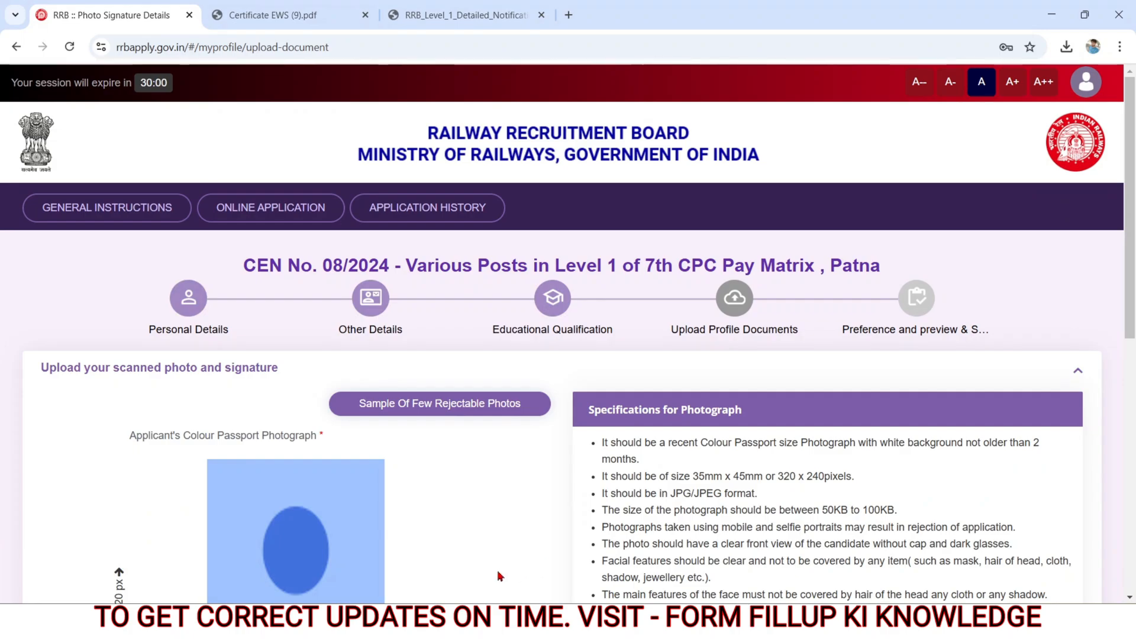
pyautogui.scroll(-5, 489, 537)
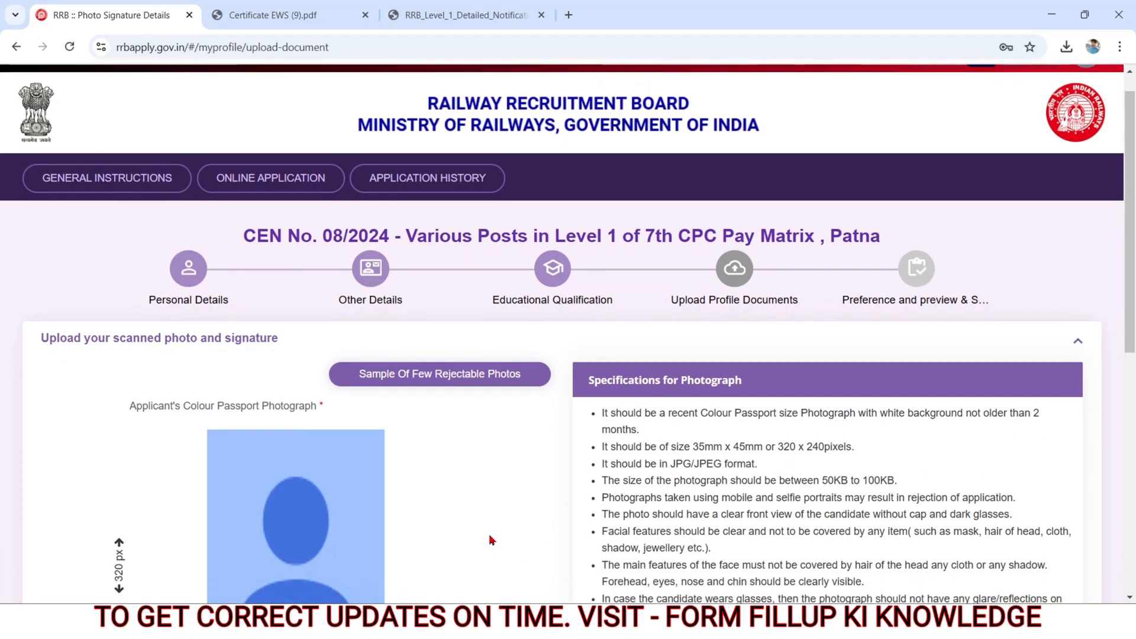
pyautogui.scroll(-4, 489, 536)
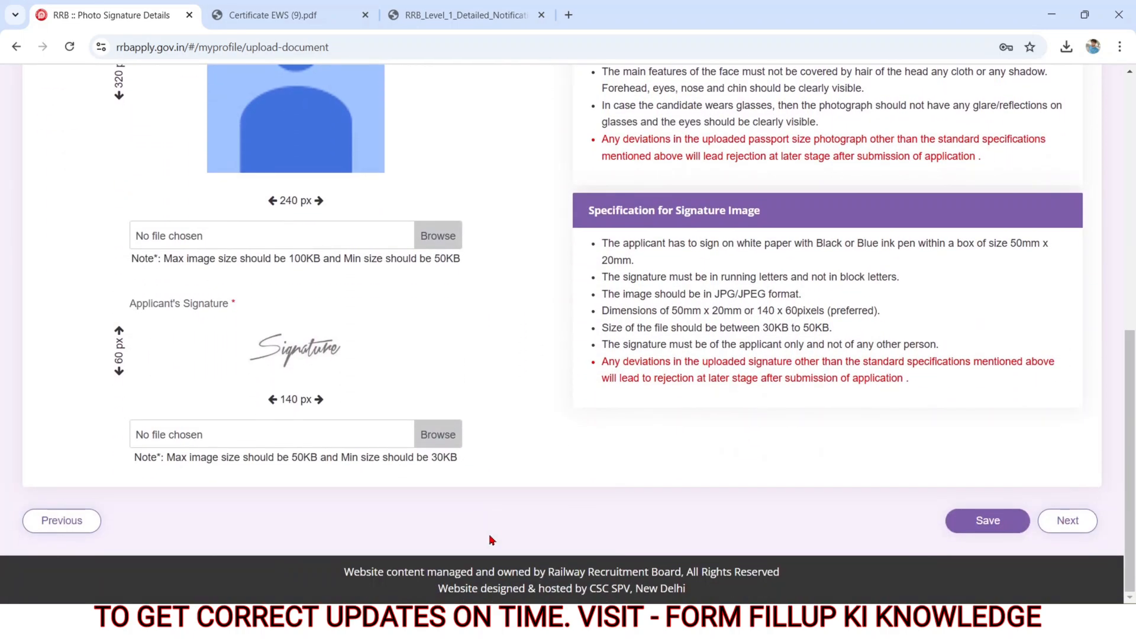
pyautogui.scroll(7, 489, 537)
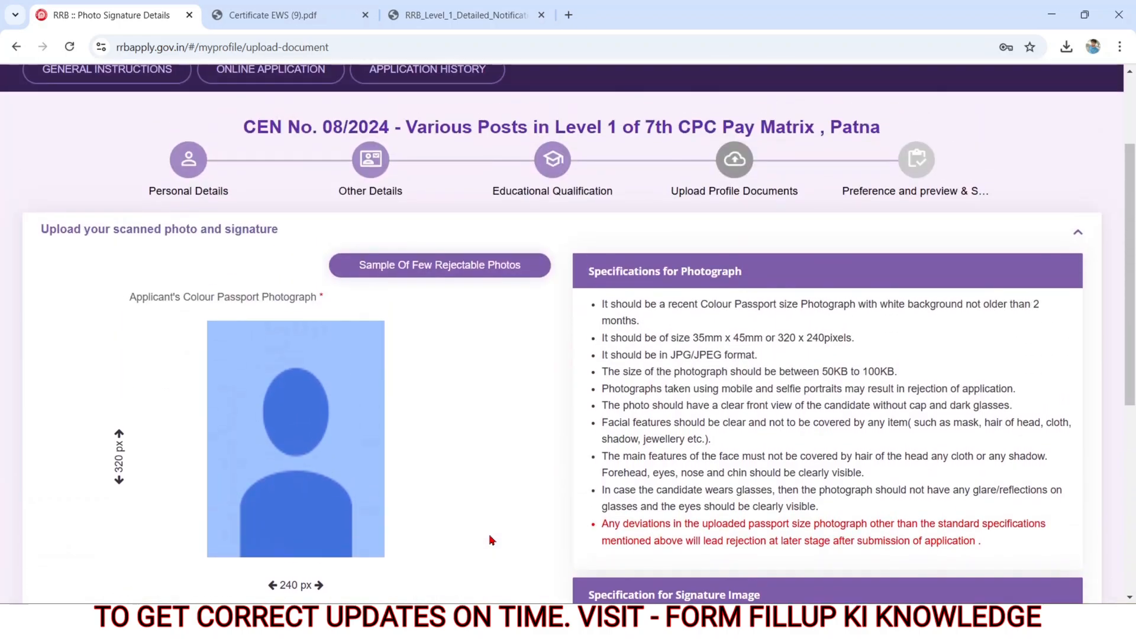
pyautogui.scroll(2, 489, 540)
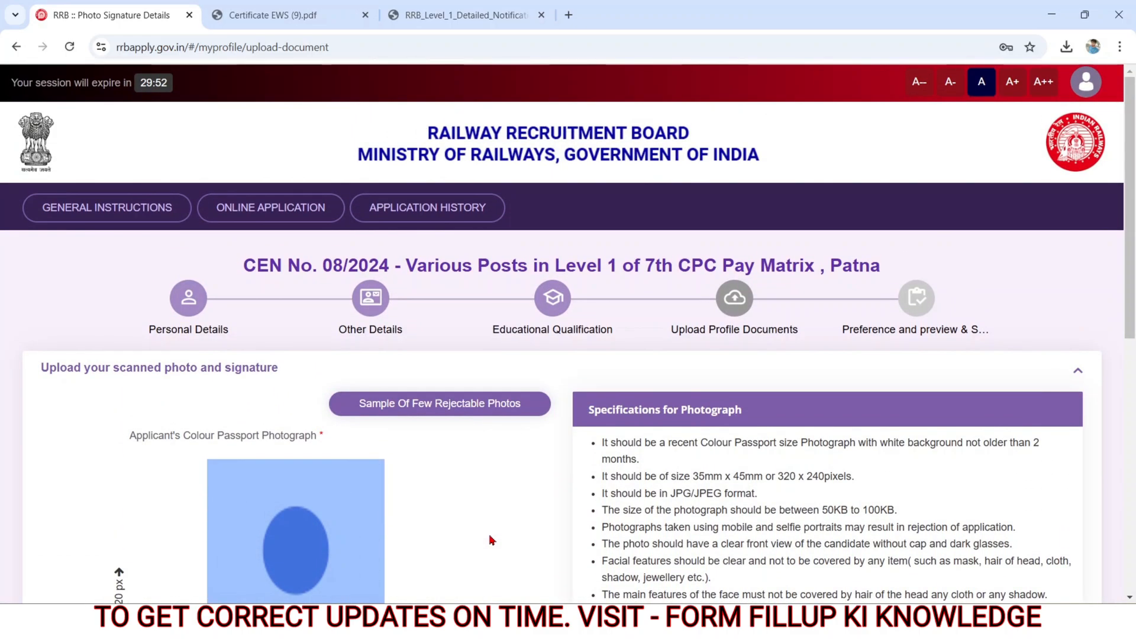
pyautogui.scroll(-3, 489, 540)
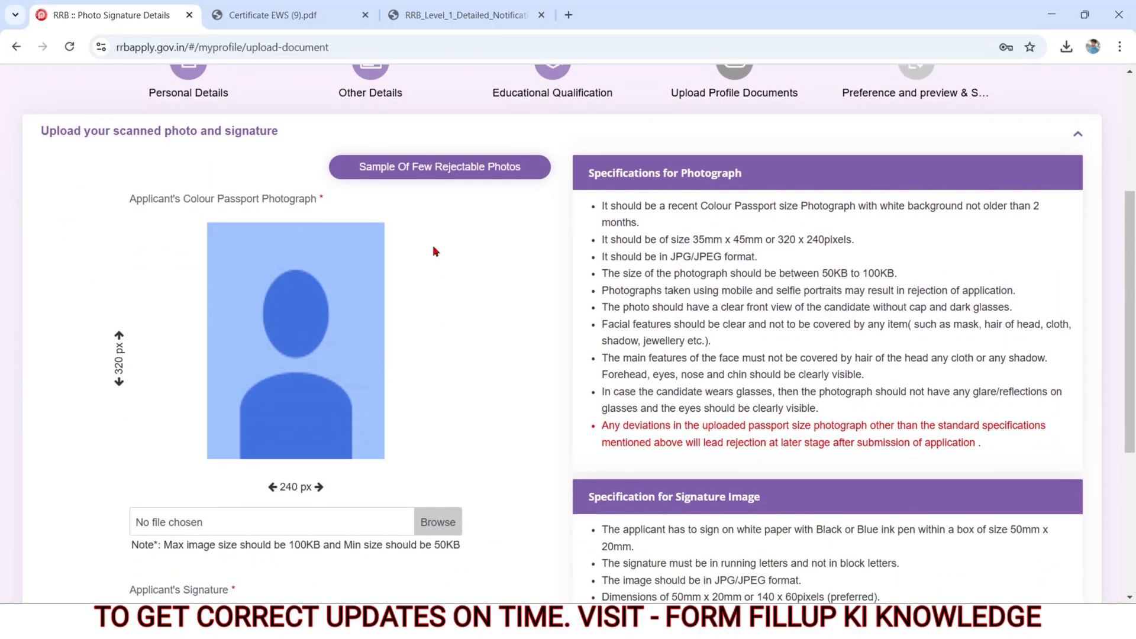
pyautogui.click(410, 175)
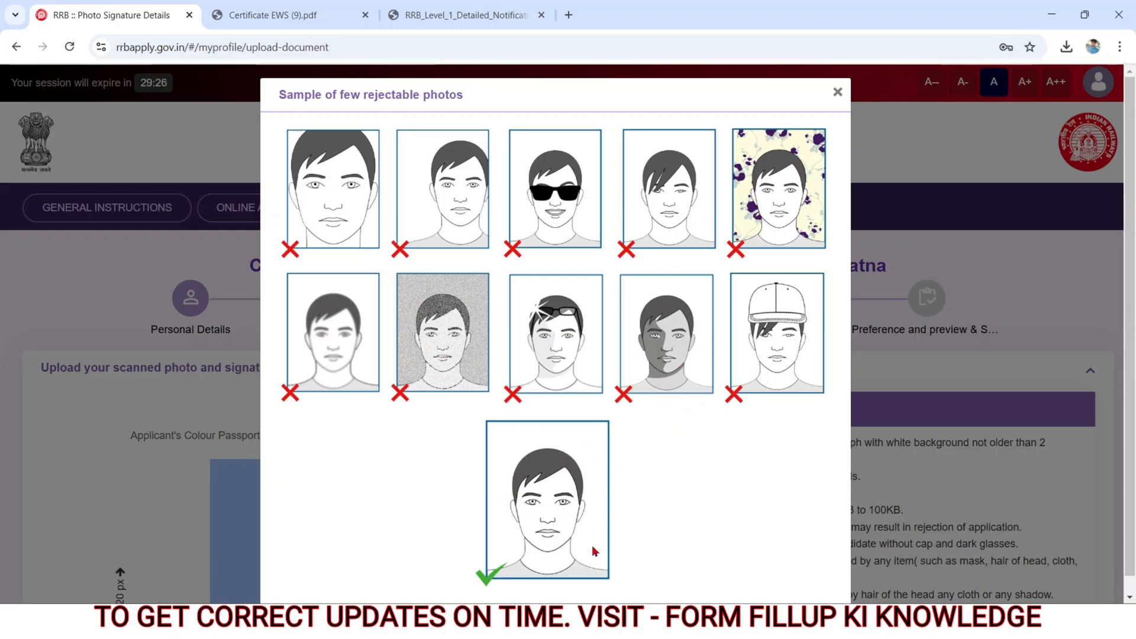
pyautogui.click(837, 92)
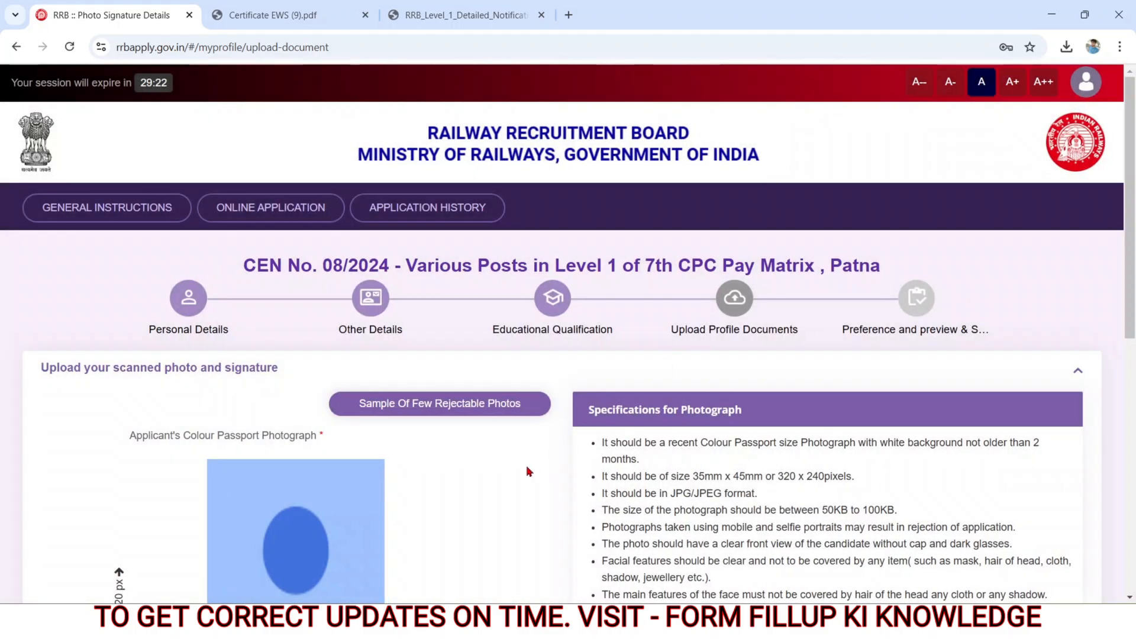
# Step: Examine the photograph's age, dimension, format and file-size requirements and the specifications for the signature image
pyautogui.scroll(-3, 527, 465)
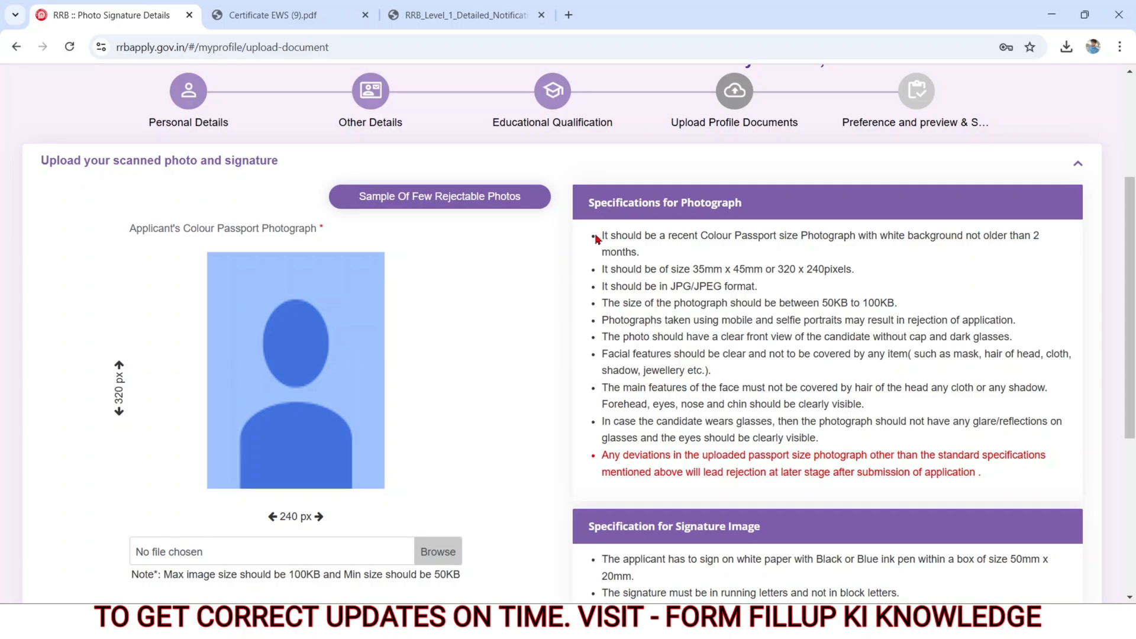
pyautogui.moveTo(596, 237); pyautogui.dragTo(639, 254)
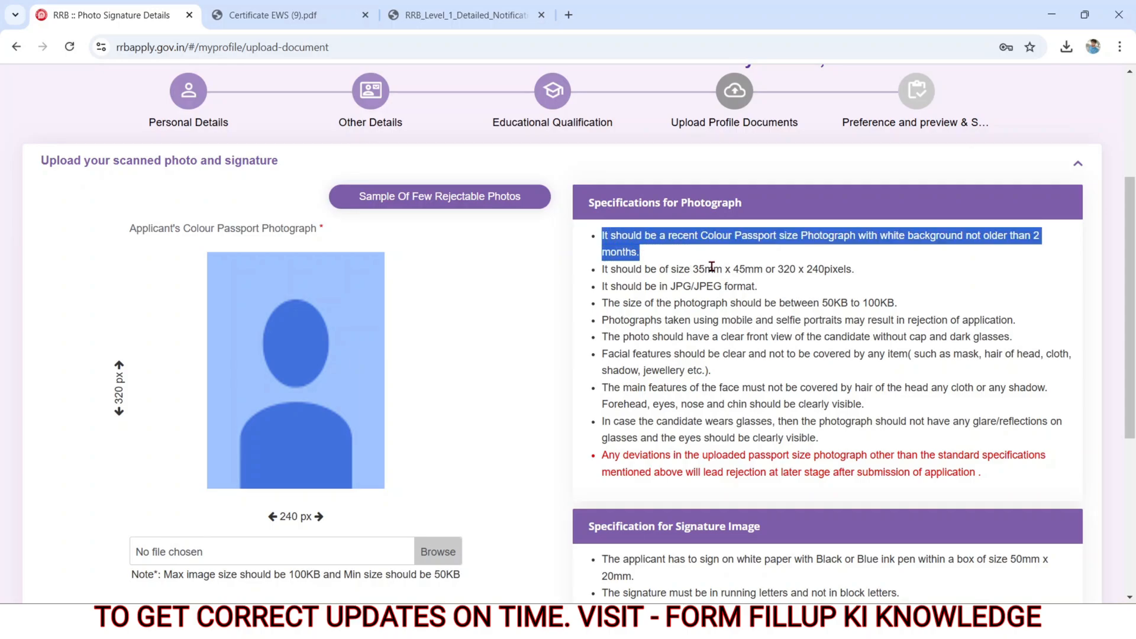
pyautogui.moveTo(602, 268); pyautogui.dragTo(865, 274)
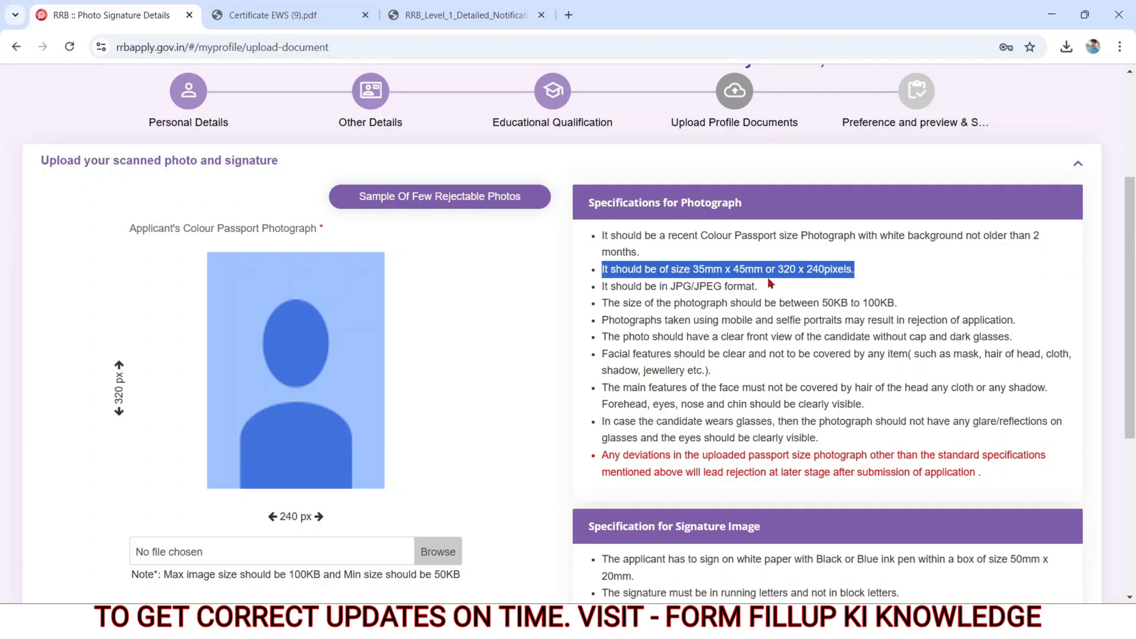
pyautogui.moveTo(657, 286); pyautogui.dragTo(917, 306)
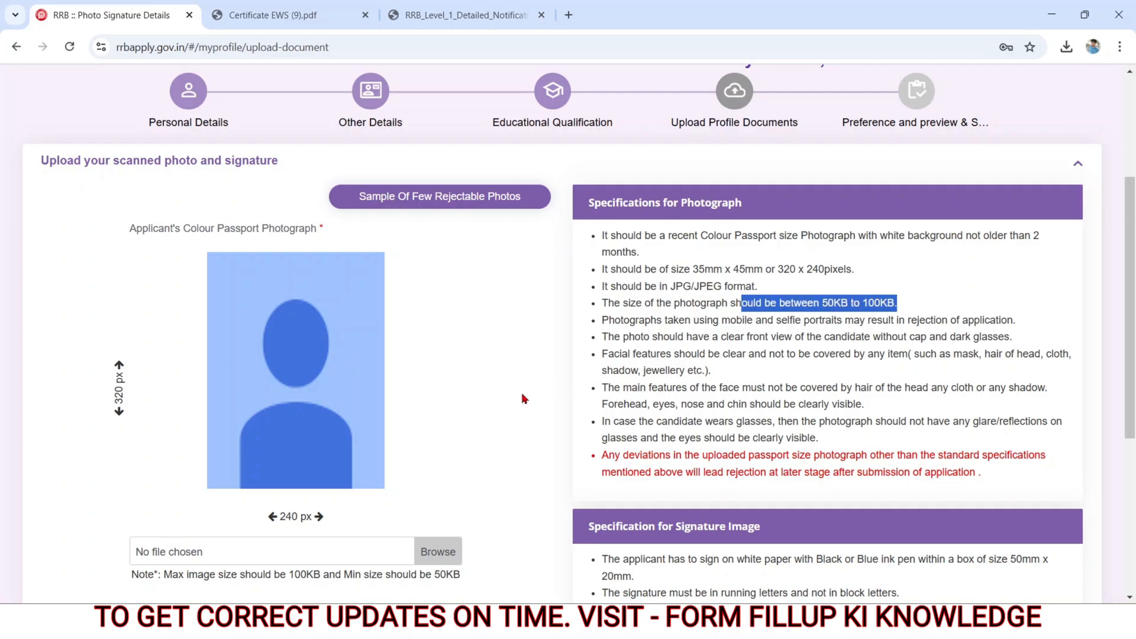
pyautogui.scroll(-5, 604, 244)
pyautogui.moveTo(603, 244); pyautogui.dragTo(910, 333)
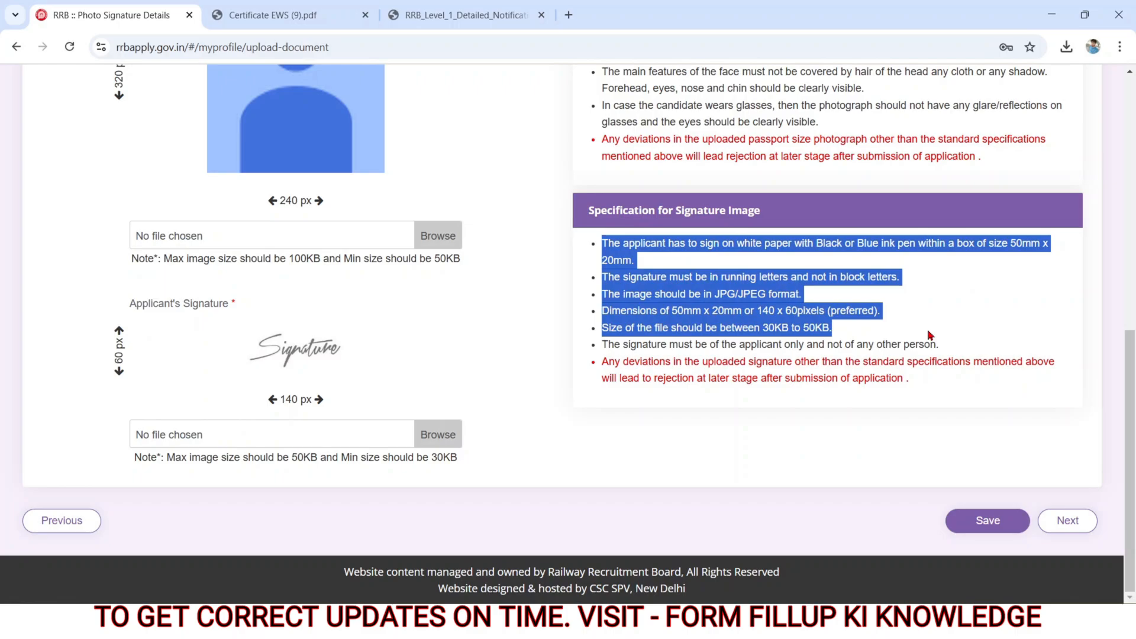
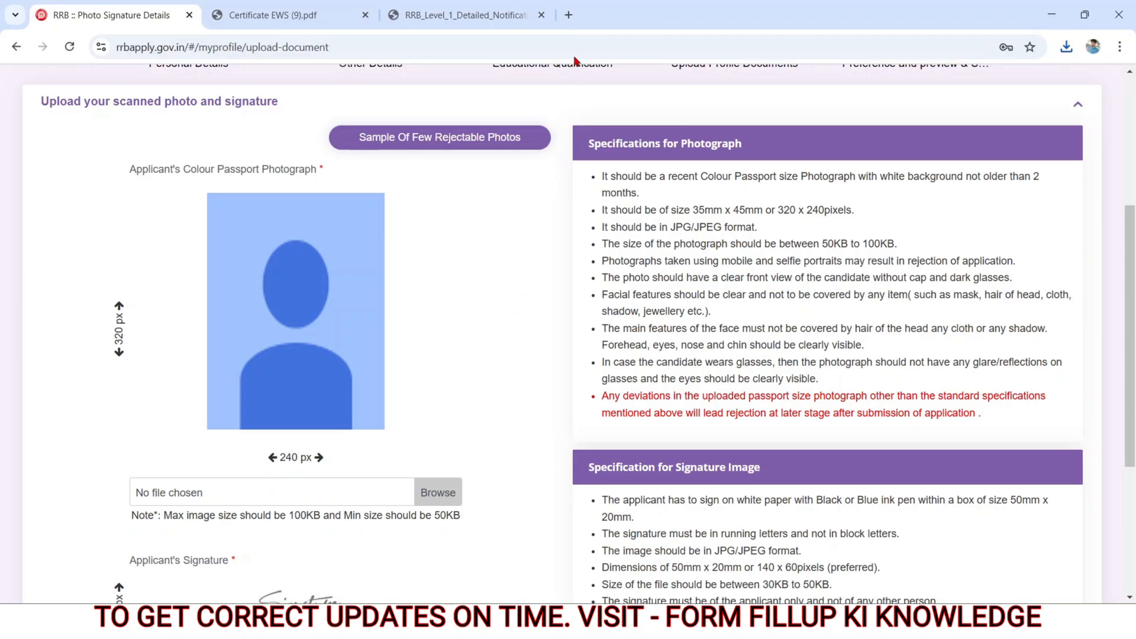
# Step: Search the web for "bg remove" in a new browser tab, open remove.bg, and upload the 81 KB WhatsApp photo from Downloads
pyautogui.click(568, 16)
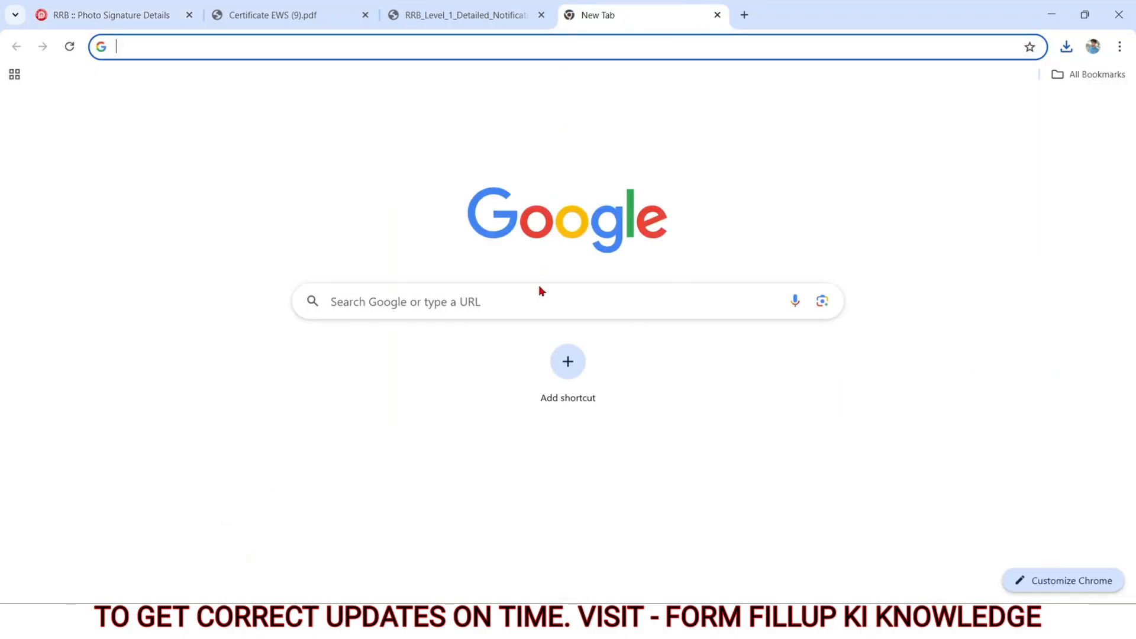
pyautogui.click(492, 301)
pyautogui.click(348, 369)
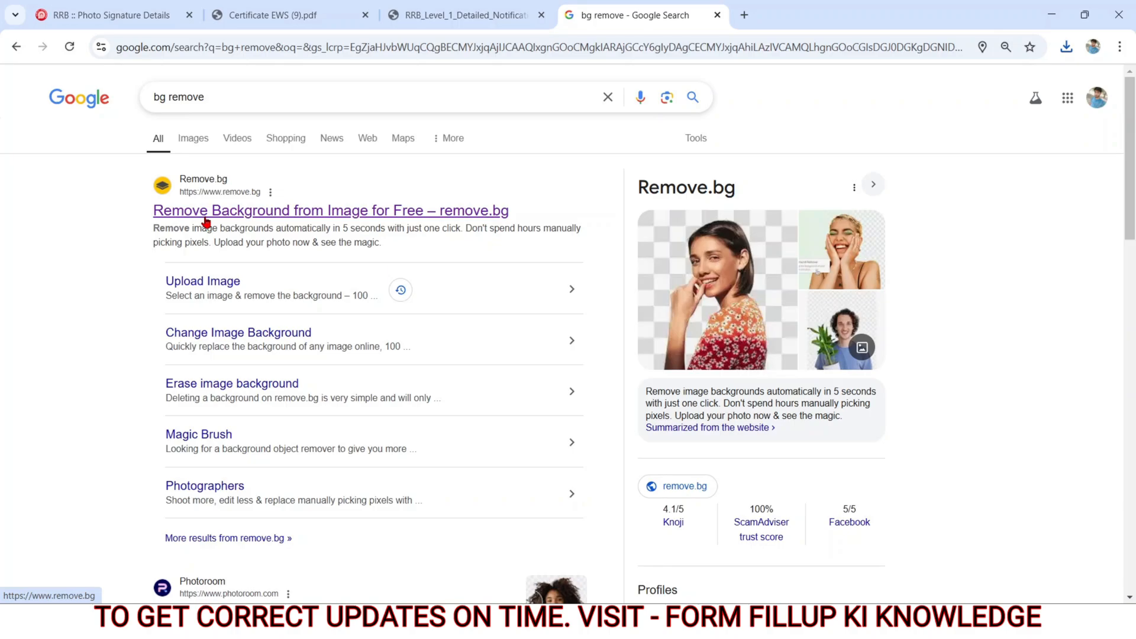
pyautogui.click(205, 218)
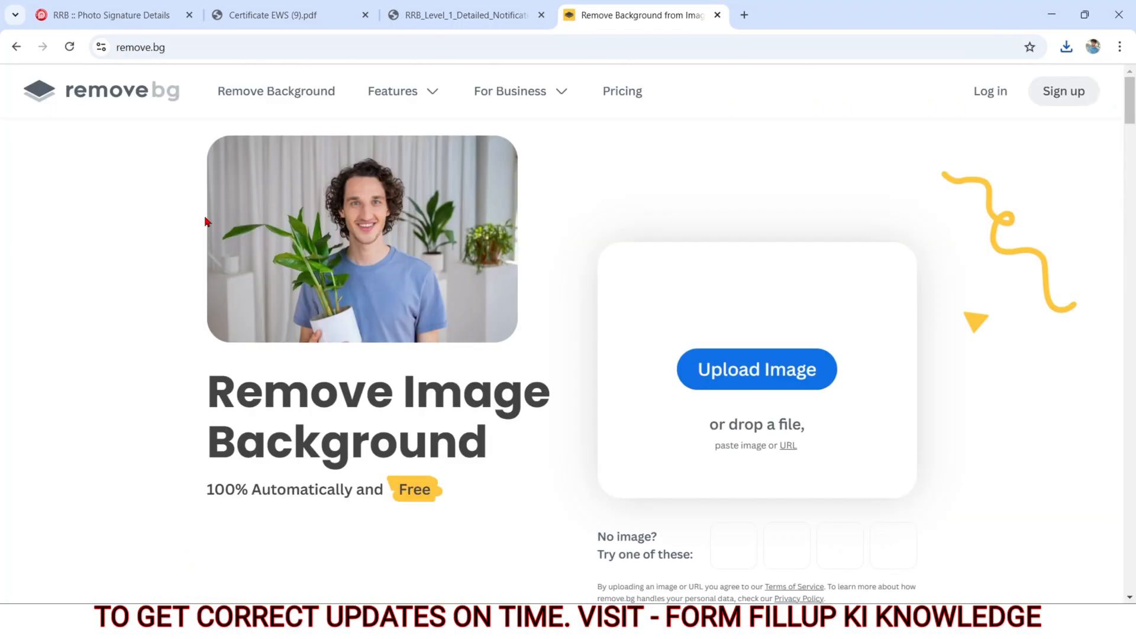
pyautogui.click(753, 373)
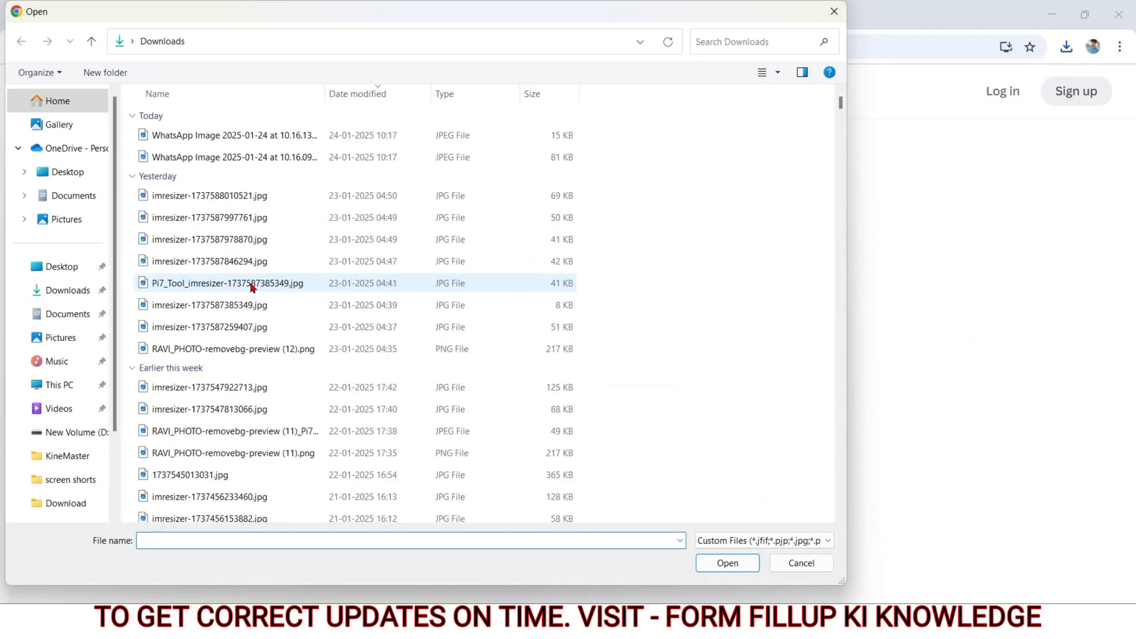
pyautogui.doubleClick(208, 158)
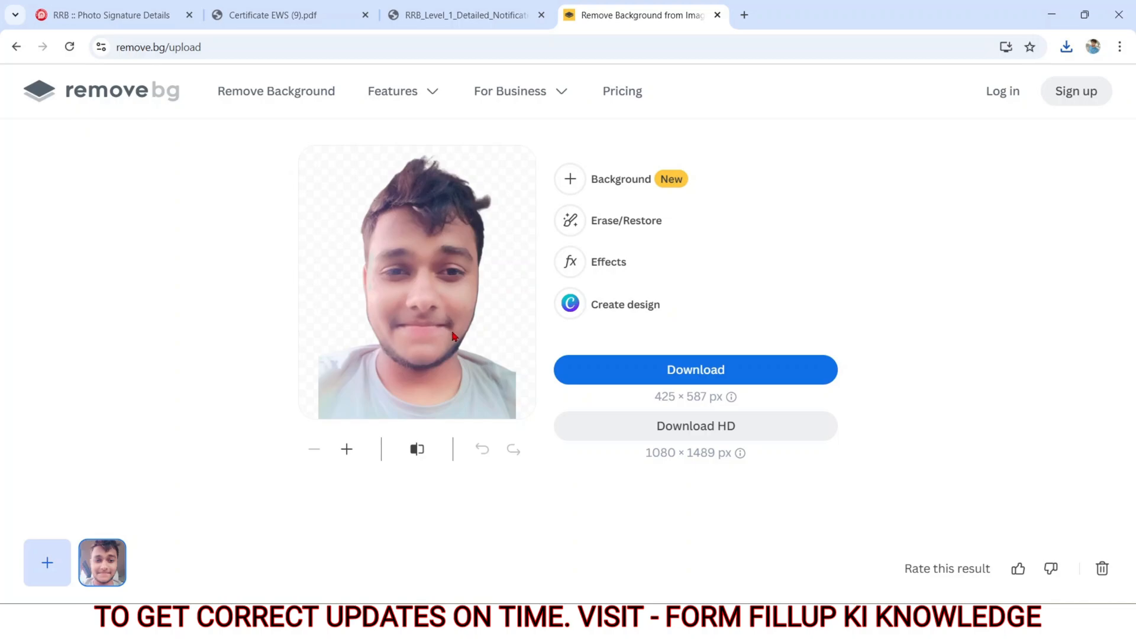
# Step: Apply a plain white background to the cut-out photo and download the 425 × 587 px version
pyautogui.click(570, 180)
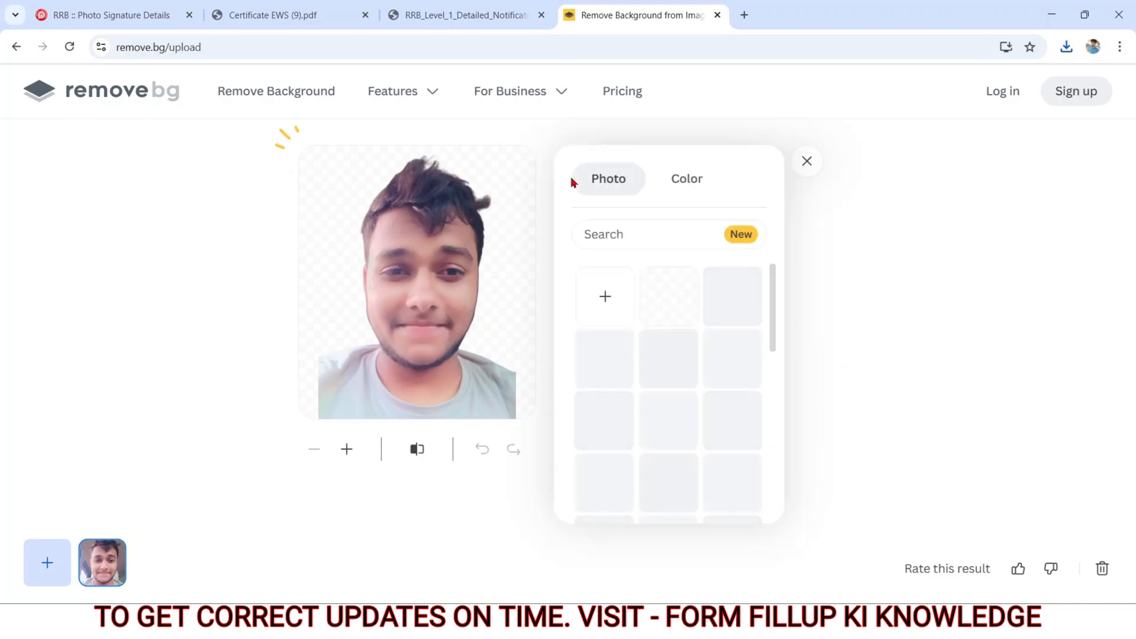
pyautogui.click(685, 187)
pyautogui.click(734, 254)
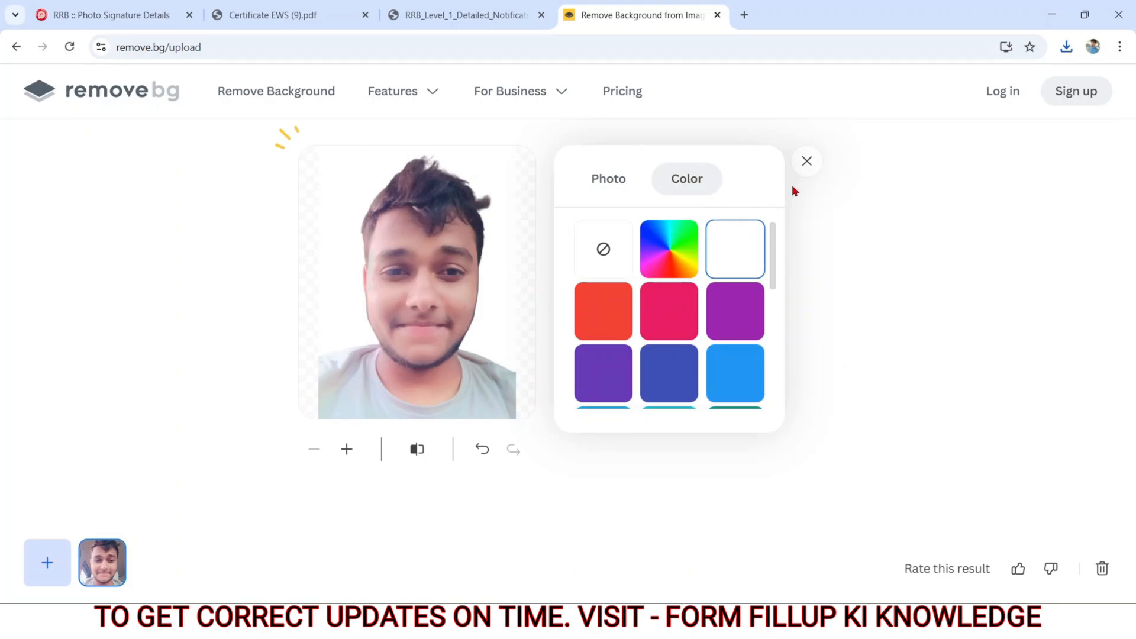
pyautogui.click(810, 160)
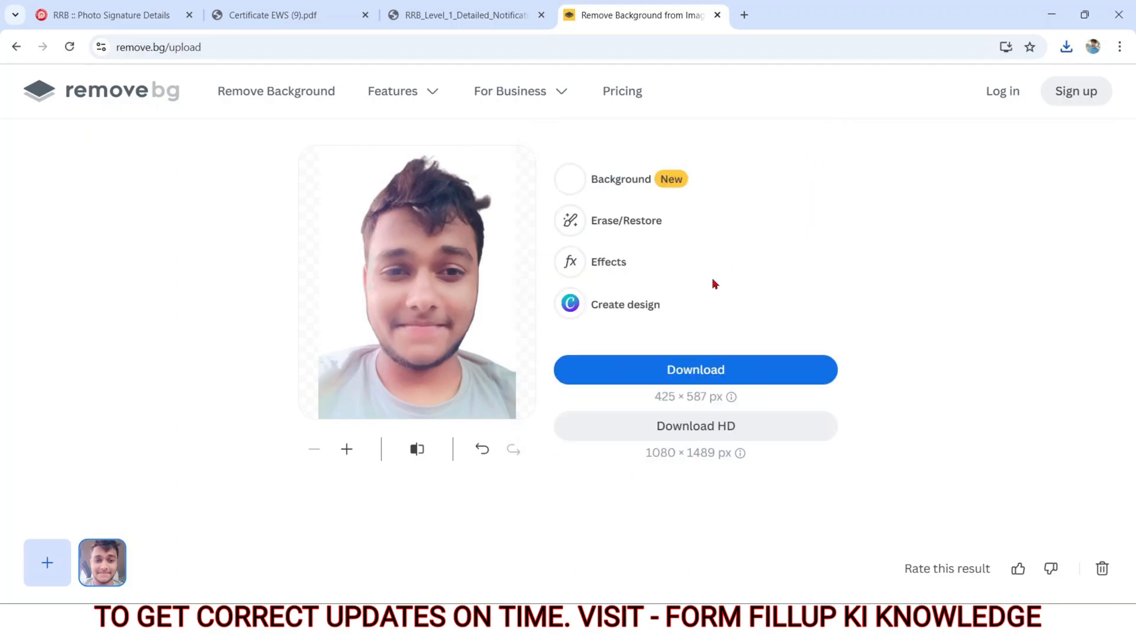
pyautogui.click(644, 370)
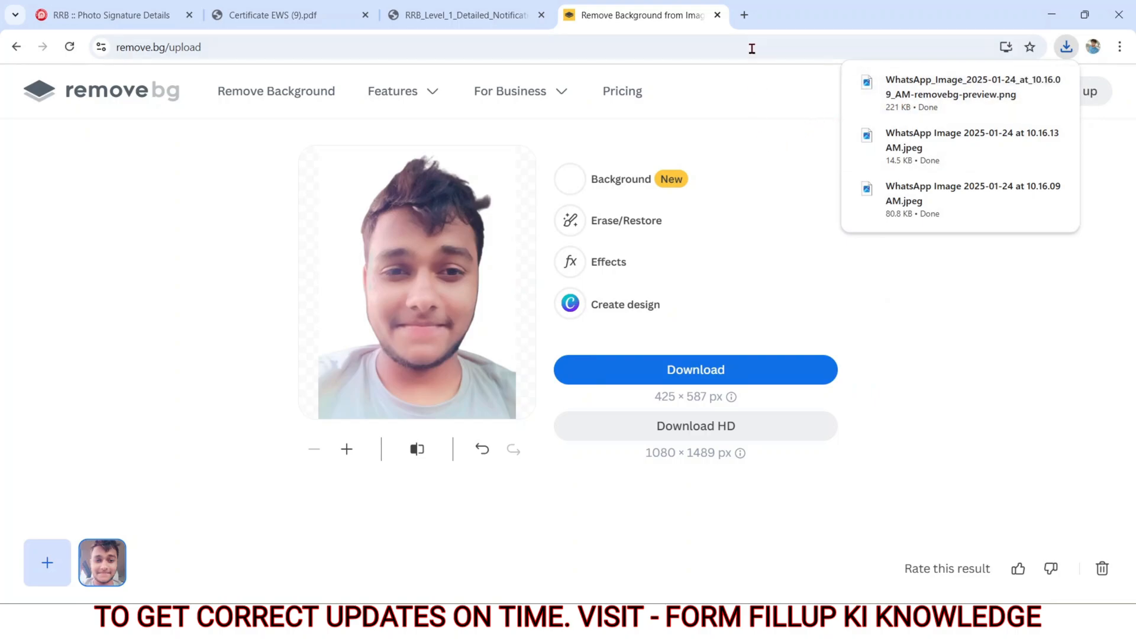
# Step: Search for "i am a resizer" in a new browser tab and open the imResizer website
pyautogui.click(744, 18)
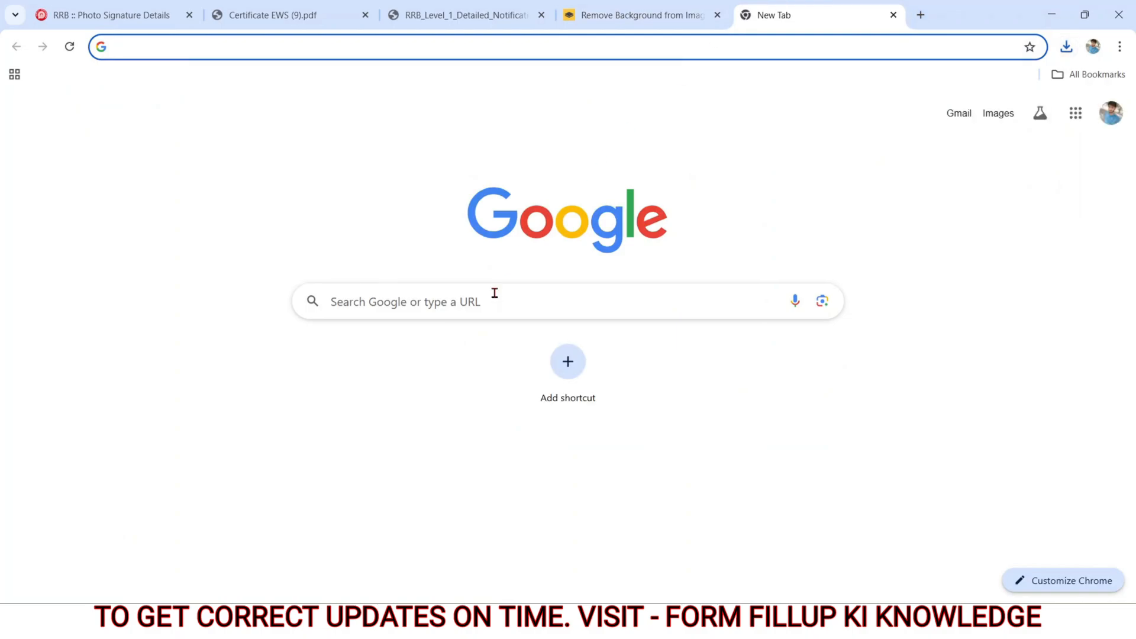
pyautogui.click(416, 310)
pyautogui.write('ia')
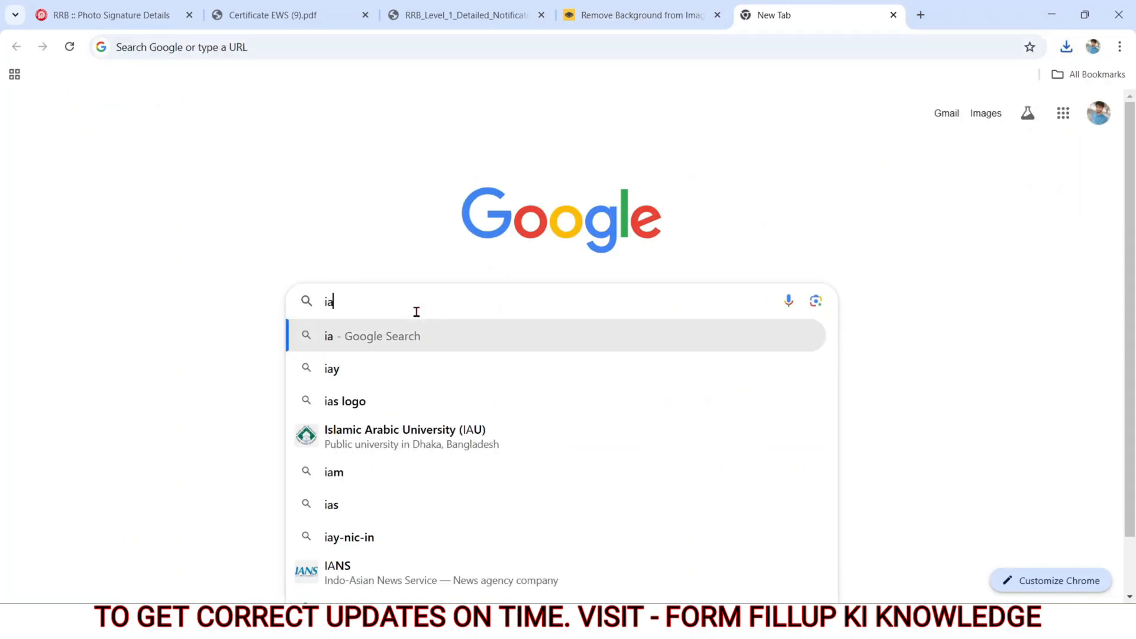
pyautogui.press('BackSpace')
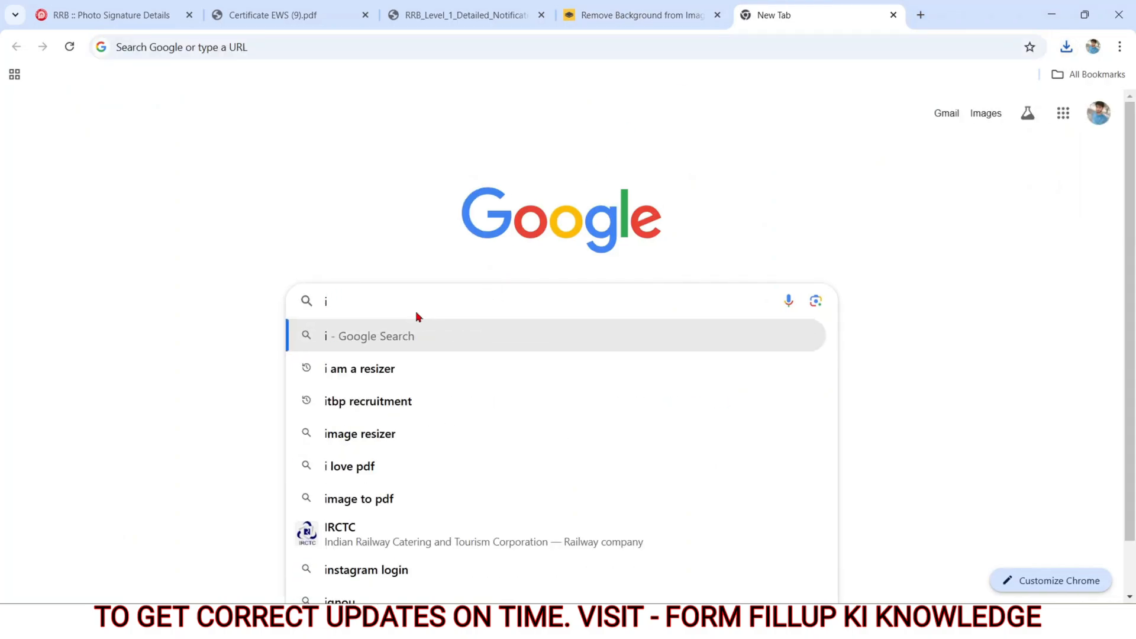
pyautogui.press('Return')
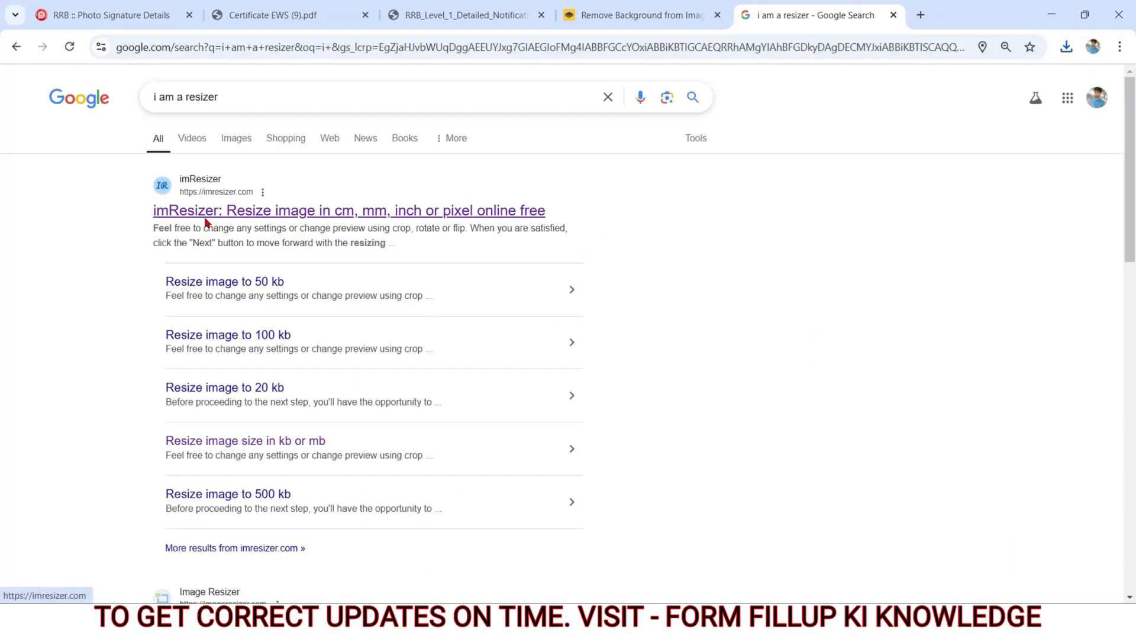
pyautogui.click(203, 217)
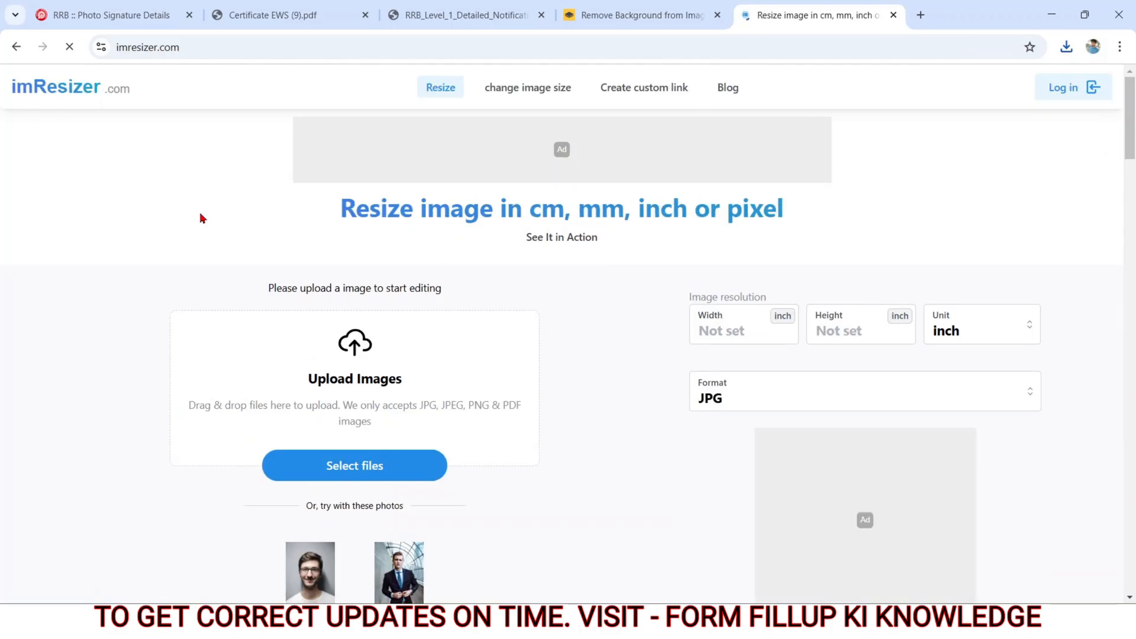
# Step: Open imResizer's tool for resizing images in KB or MB and upload the white-background photo from Downloads
pyautogui.moveTo(344, 207); pyautogui.dragTo(732, 233)
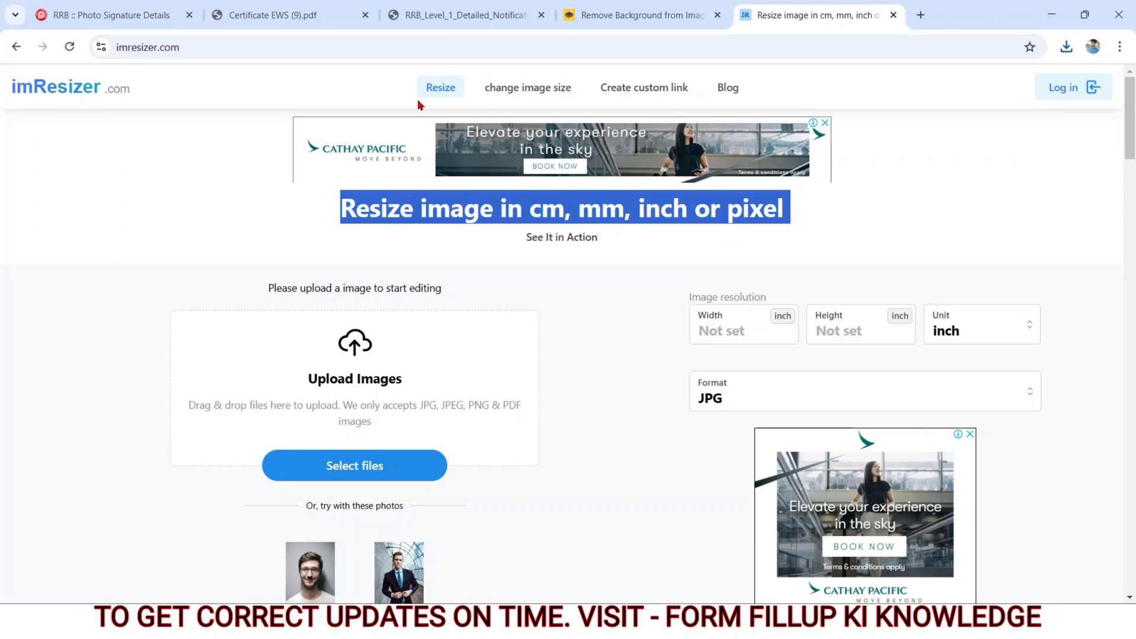
pyautogui.click(519, 100)
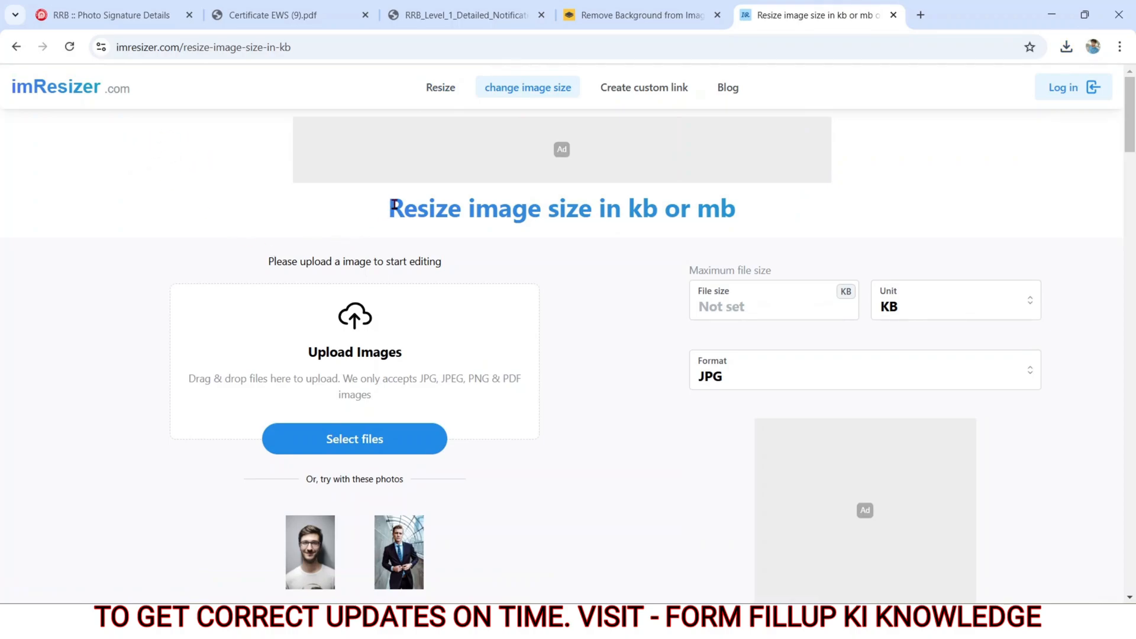
pyautogui.moveTo(388, 205); pyautogui.dragTo(713, 218)
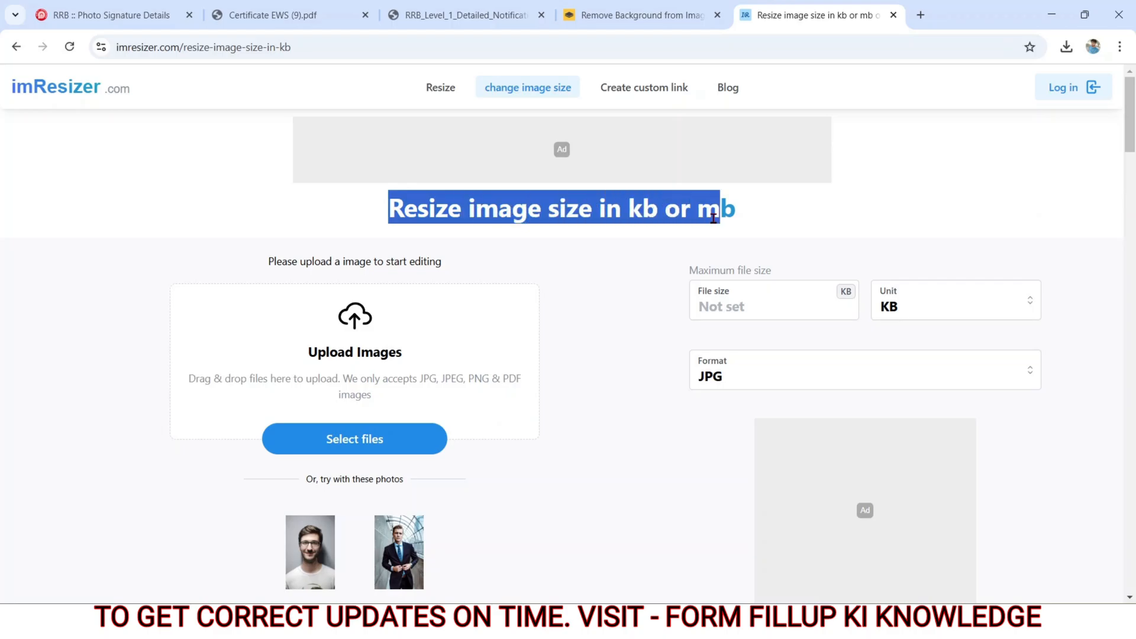
pyautogui.click(343, 433)
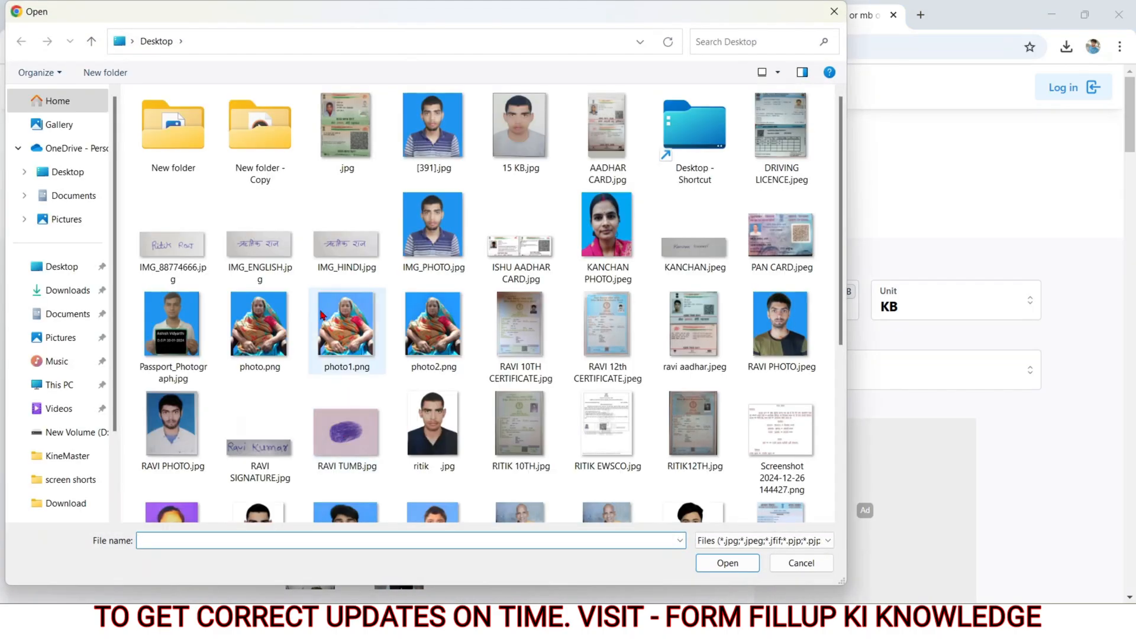
pyautogui.click(93, 294)
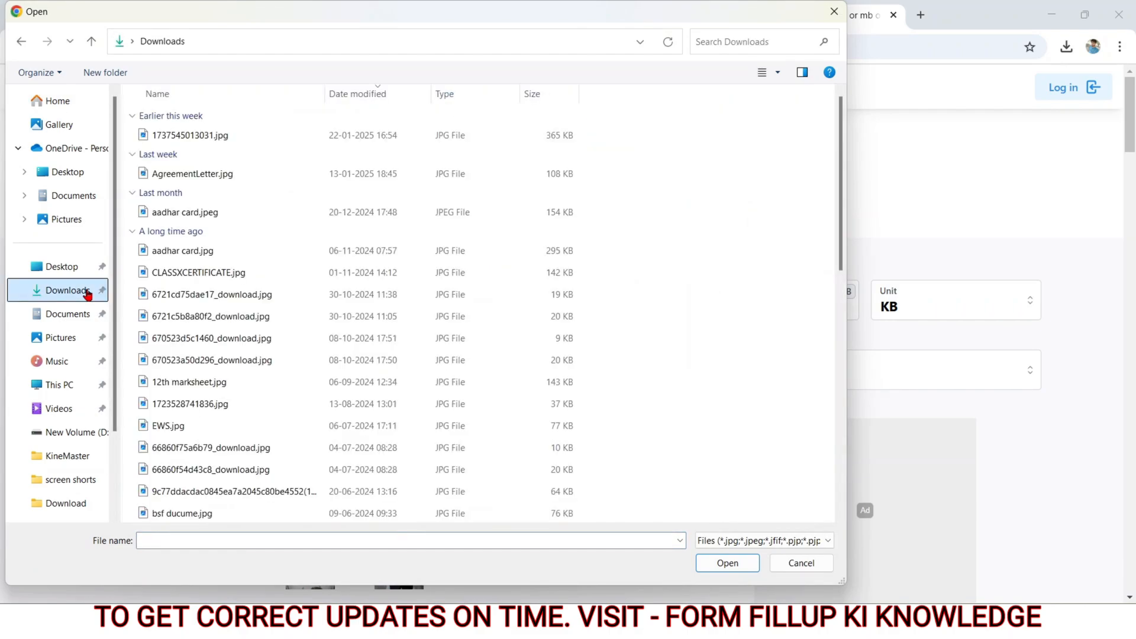
pyautogui.doubleClick(208, 136)
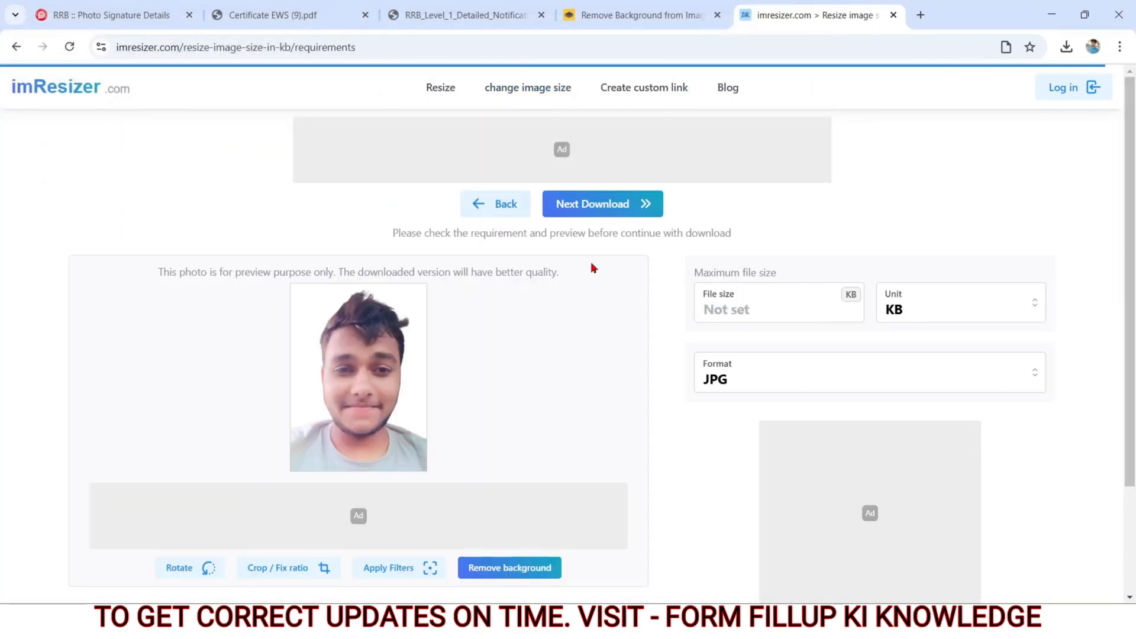
# Step: Set the photo's maximum file size to 90 KB and its output format to JPG
pyautogui.click(759, 322)
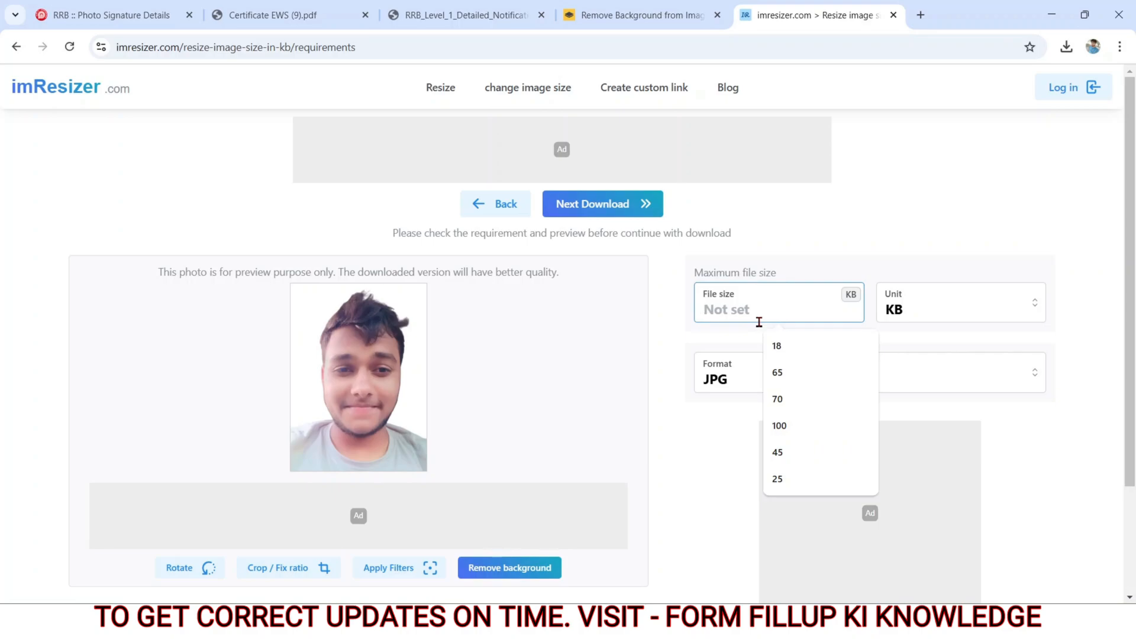
pyautogui.write('90')
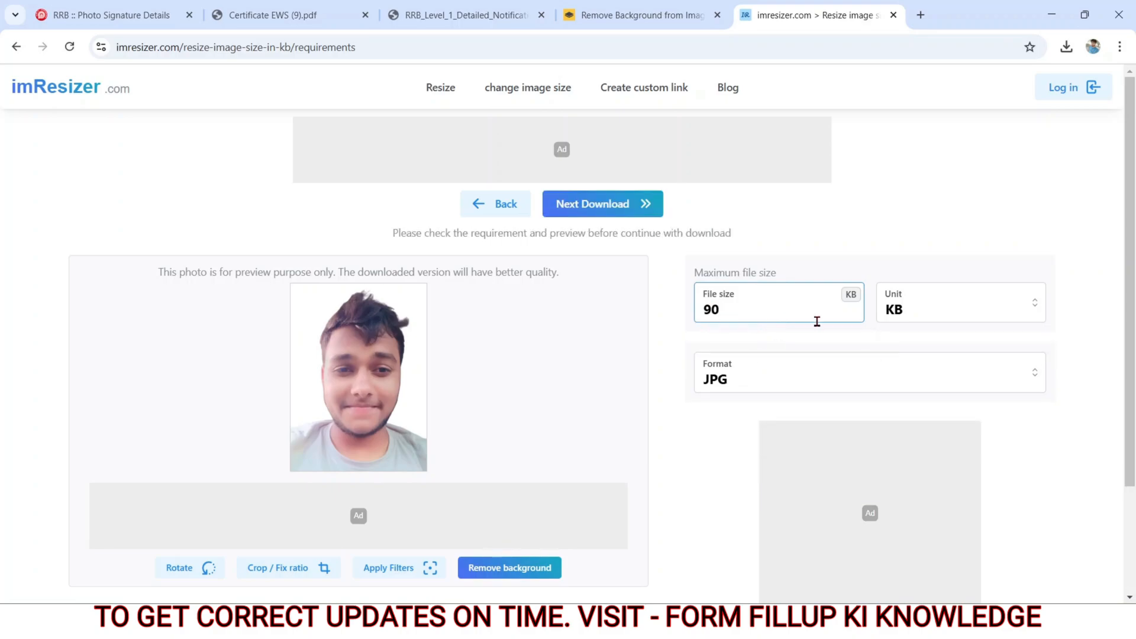
pyautogui.click(766, 386)
pyautogui.click(724, 412)
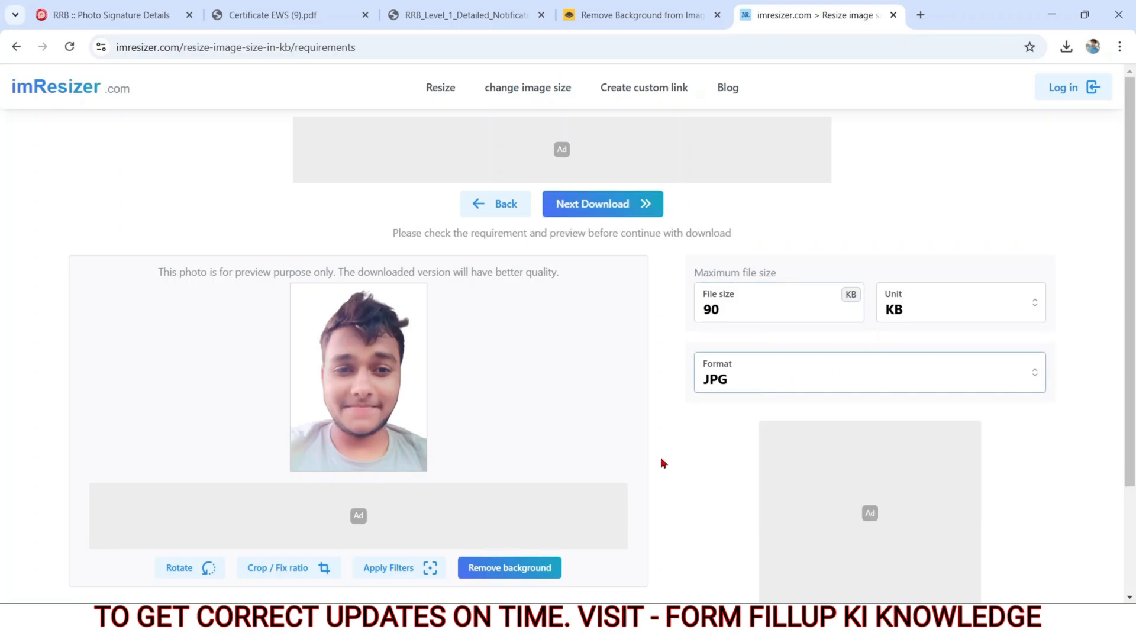
# Step: Choose the Change quality compression strategy and set the image resolution to 240 px wide by 320 px high
pyautogui.scroll(-1, 664, 463)
pyautogui.scroll(-2, 660, 457)
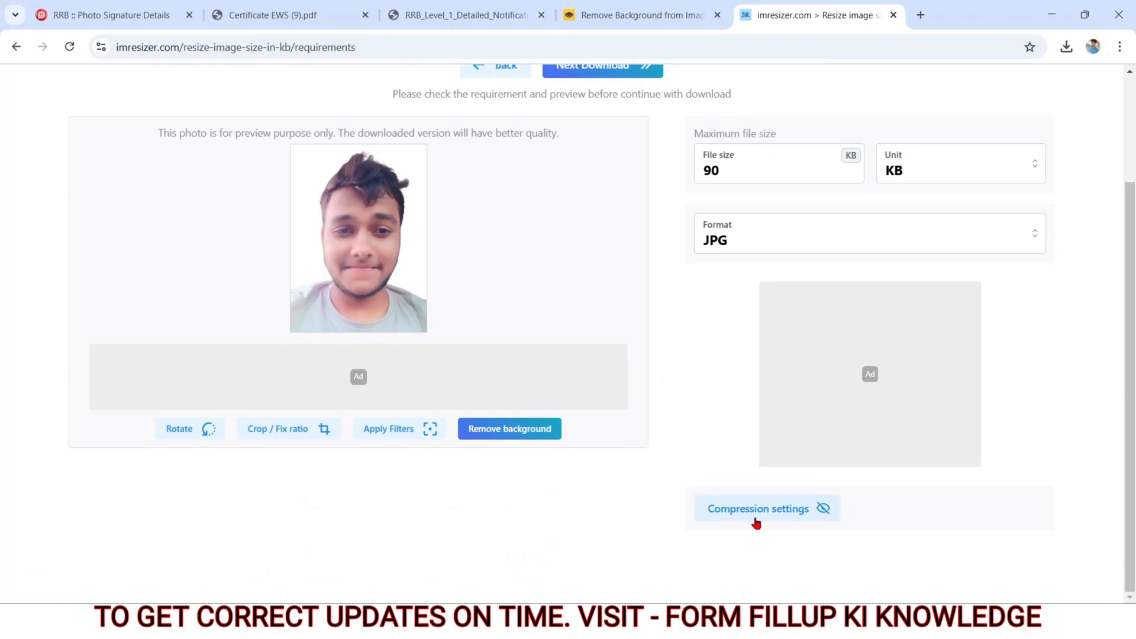
pyautogui.click(756, 521)
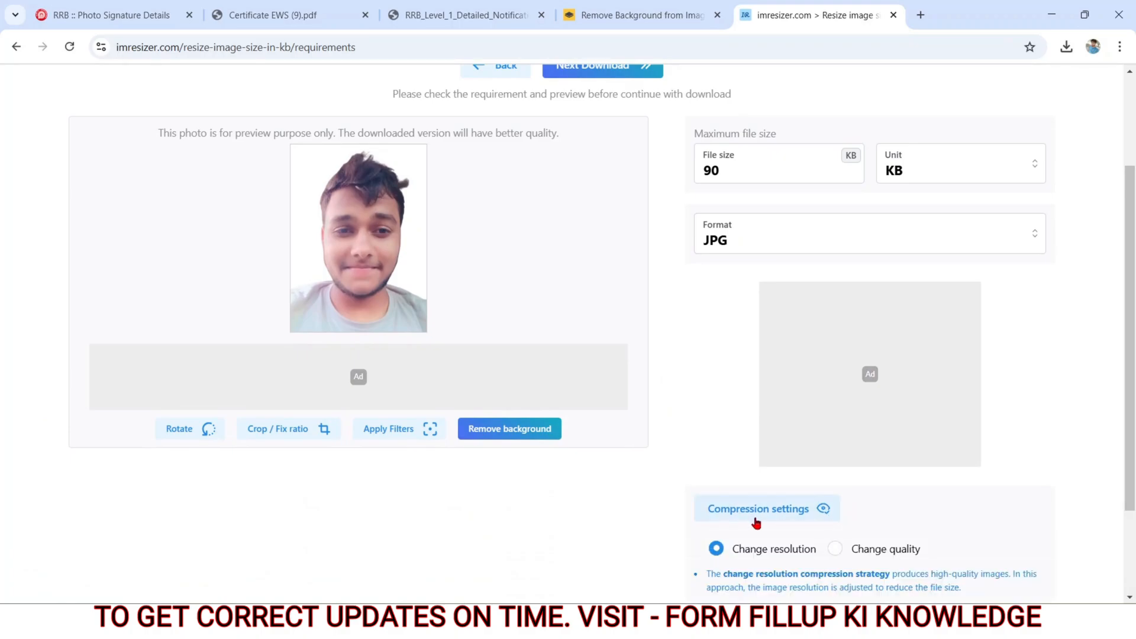
pyautogui.click(835, 549)
pyautogui.scroll(-2, 621, 538)
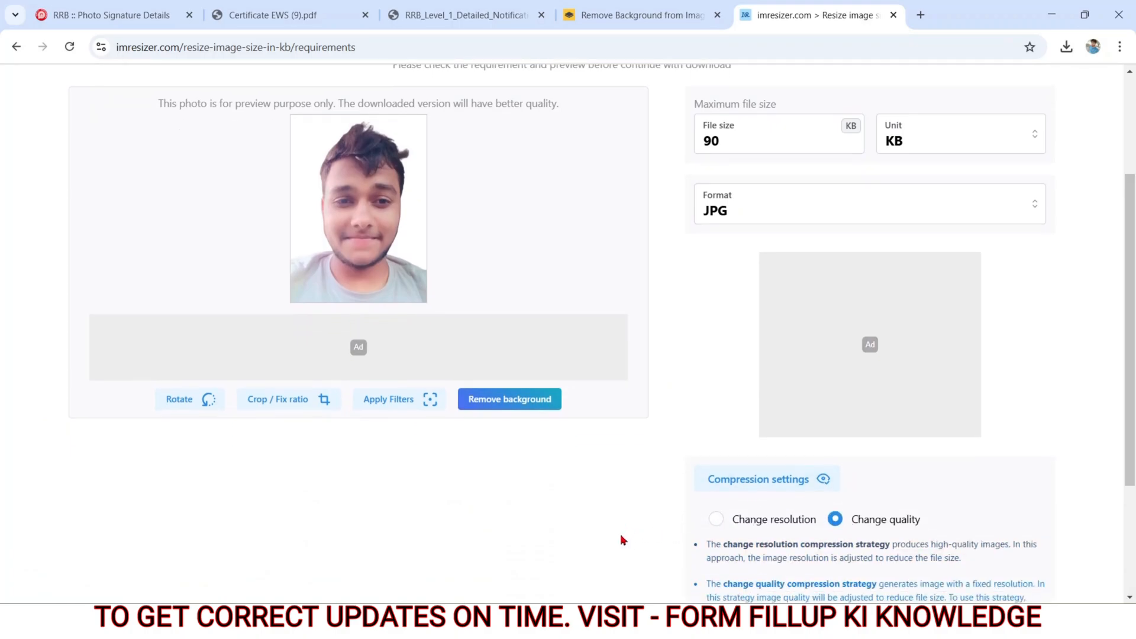
pyautogui.scroll(-1, 621, 538)
pyautogui.click(729, 512)
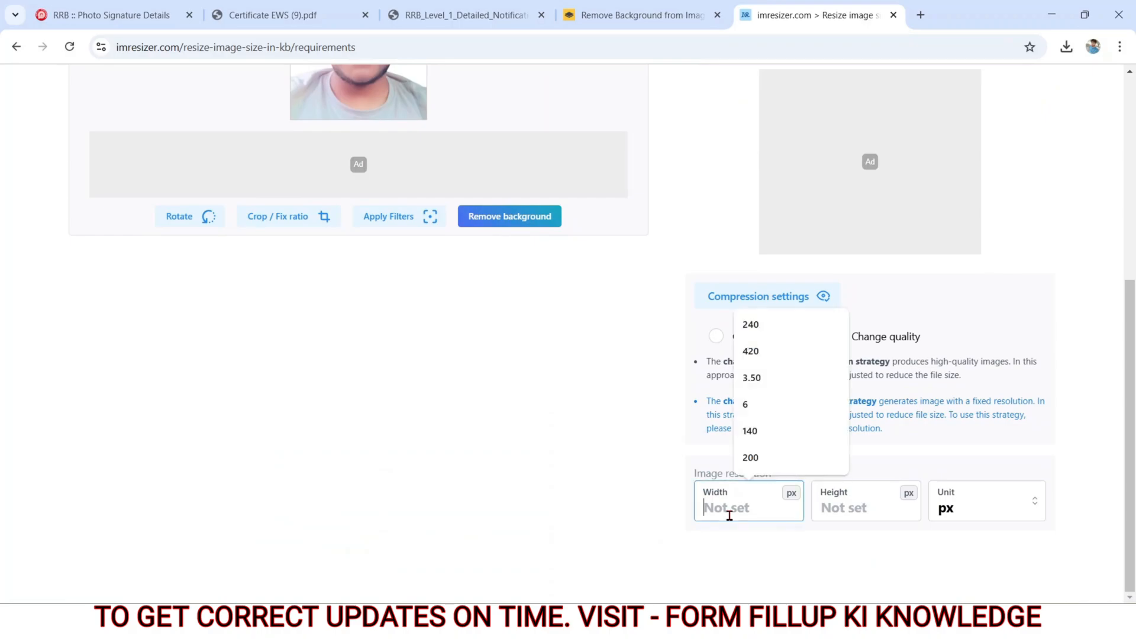
pyautogui.write('240')
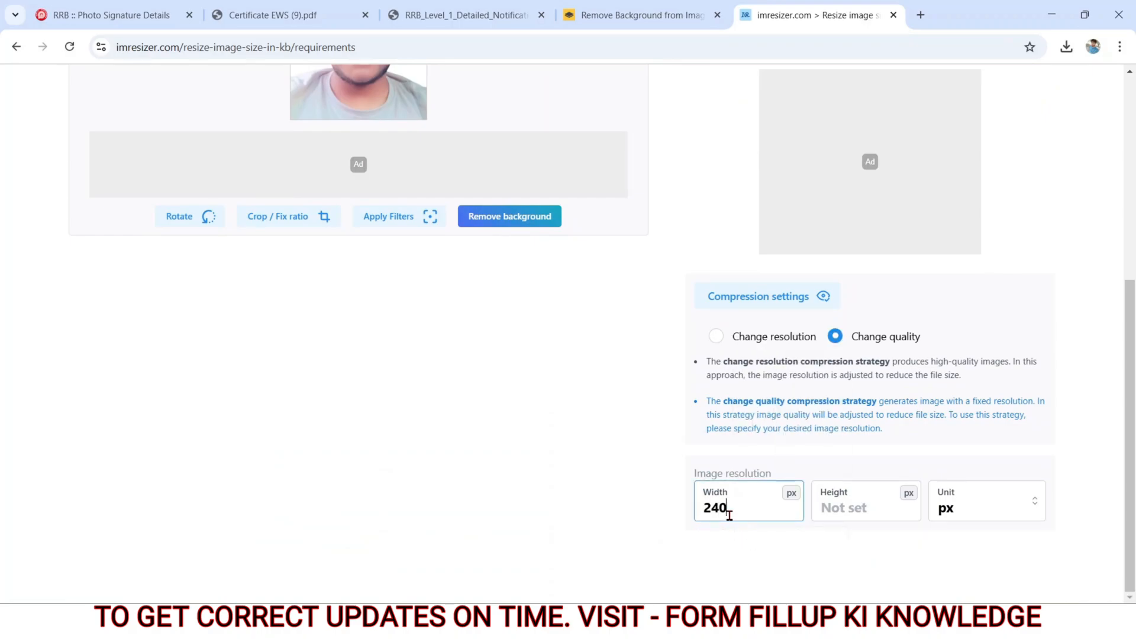
pyautogui.click(857, 509)
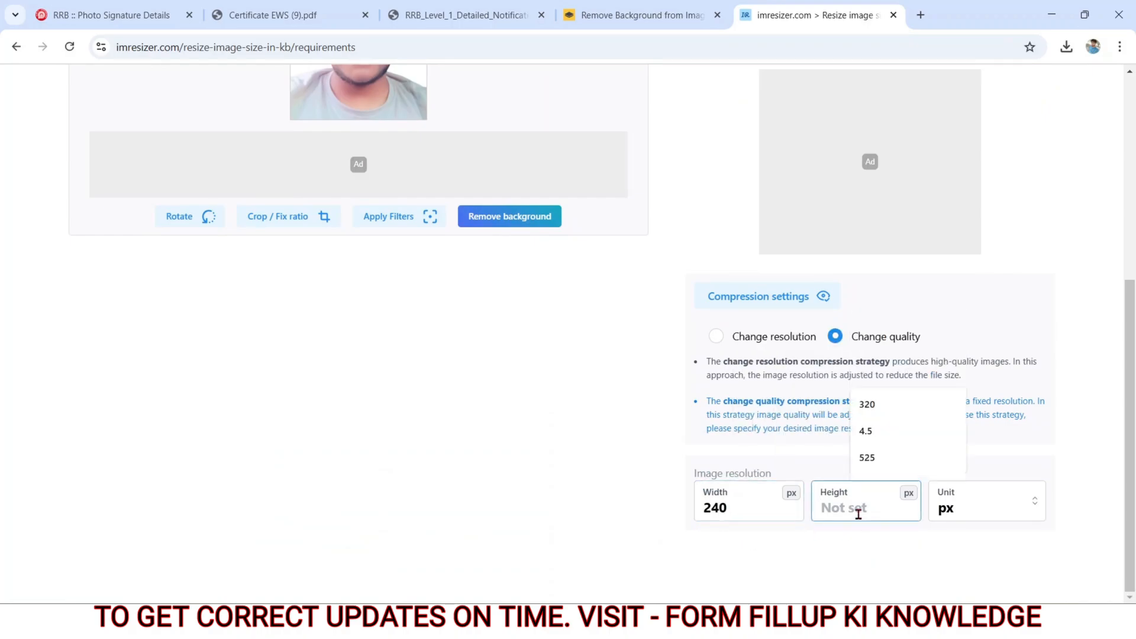
pyautogui.write('320')
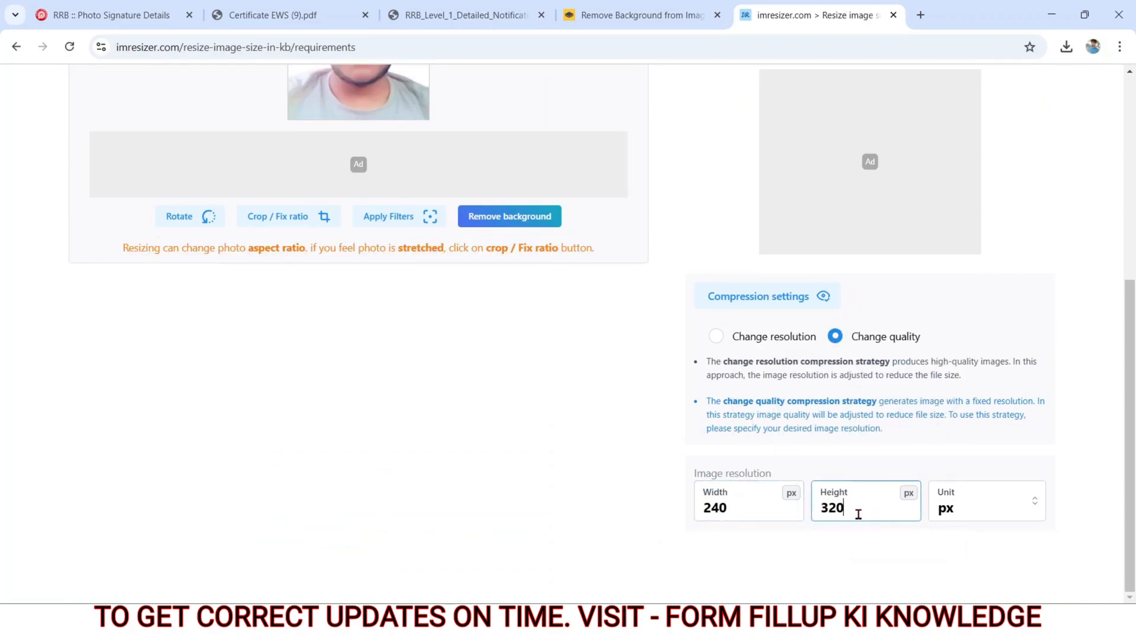
pyautogui.click(1001, 514)
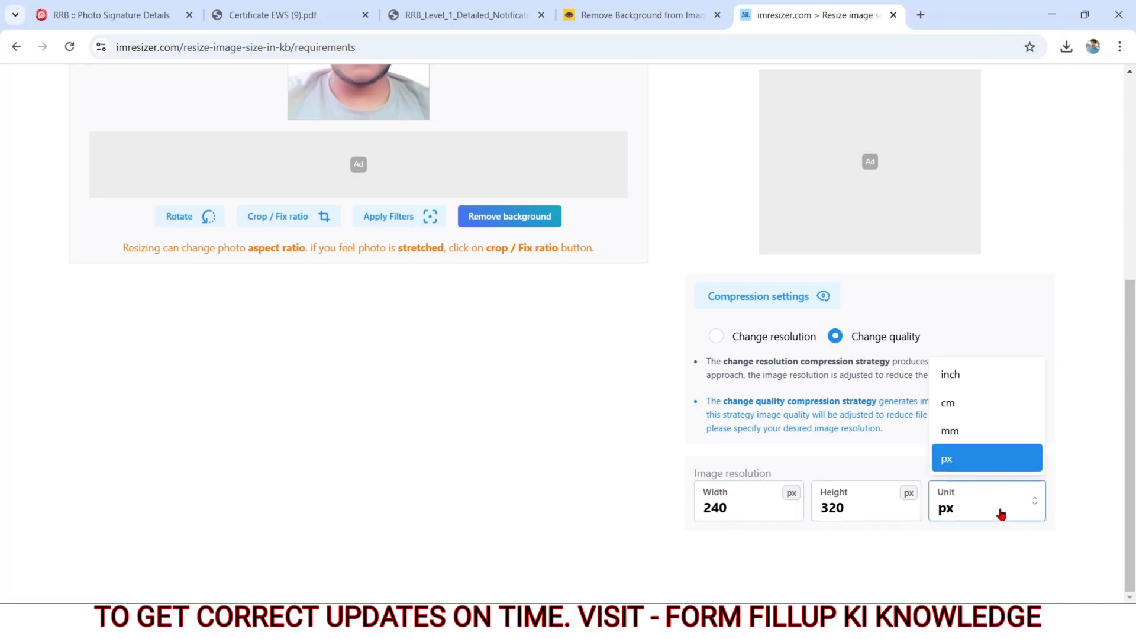
pyautogui.click(617, 468)
# Step: Download the resized photo and return to the RRB photo and signature upload page
pyautogui.scroll(5, 617, 467)
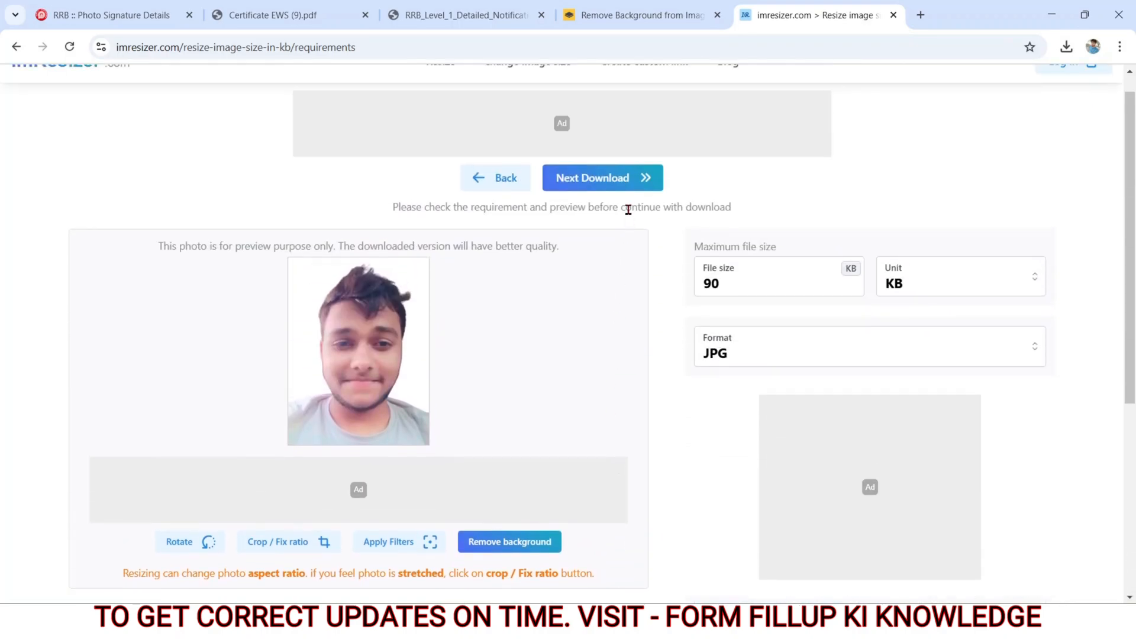
pyautogui.click(618, 193)
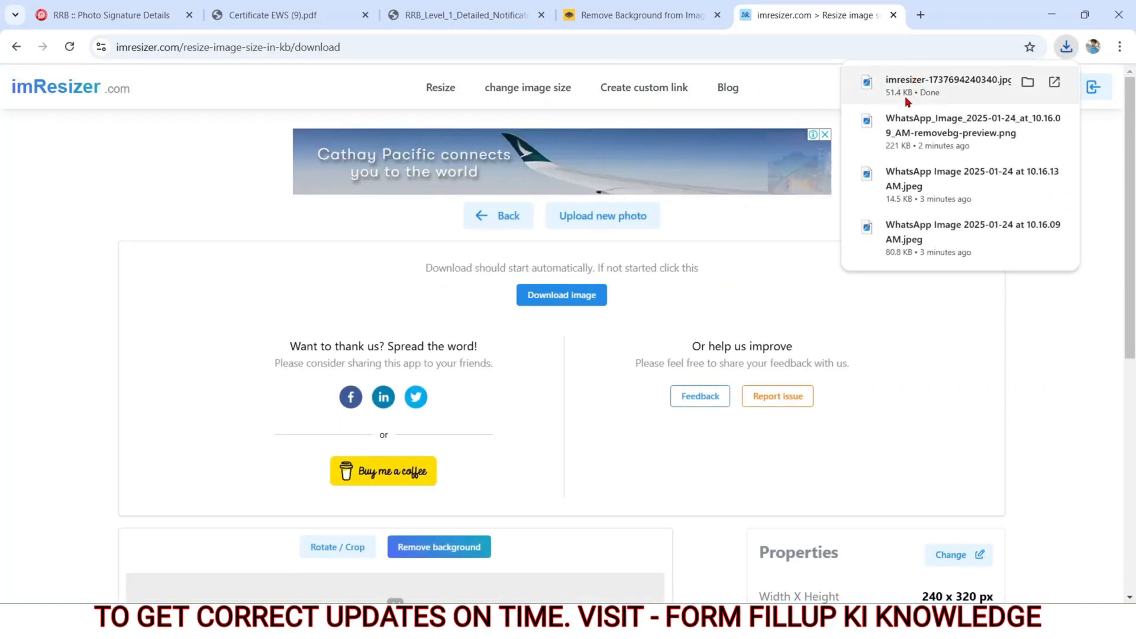
pyautogui.click(165, 158)
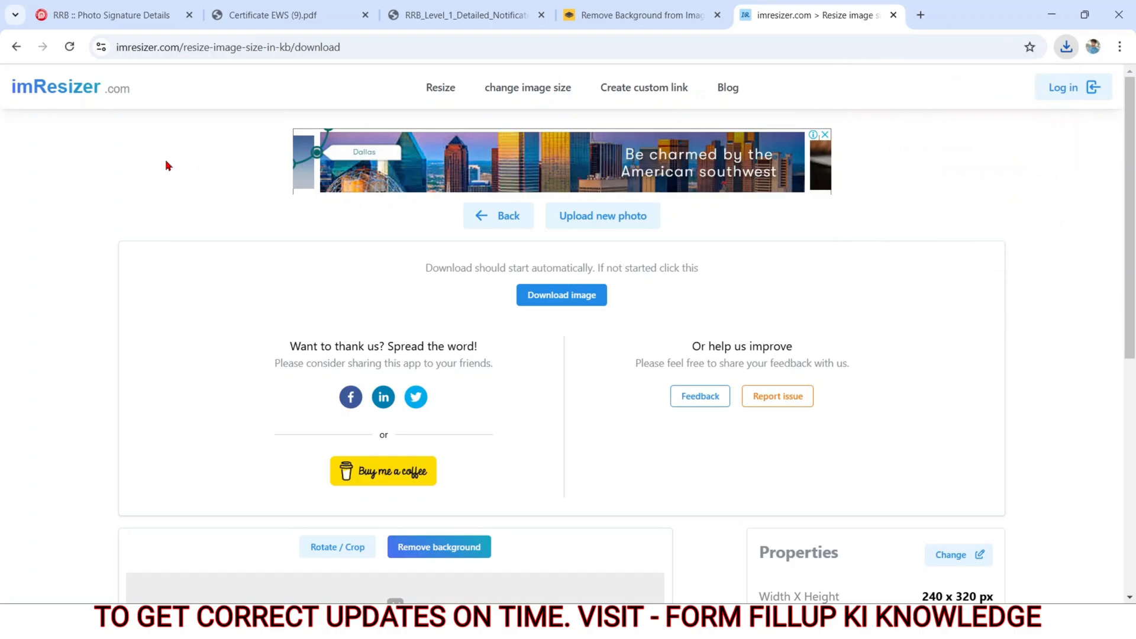
pyautogui.click(118, 15)
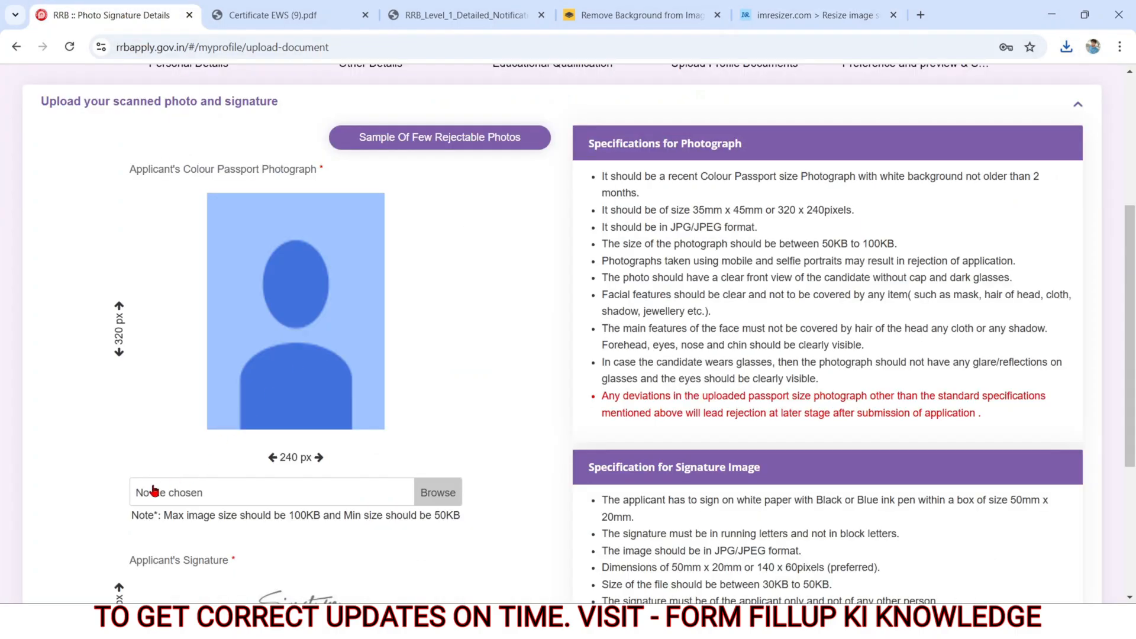
# Step: Upload imresizer-1737694240340.jpg from Downloads as the applicant's passport photograph and accept the full-frame crop without zoom
pyautogui.click(148, 494)
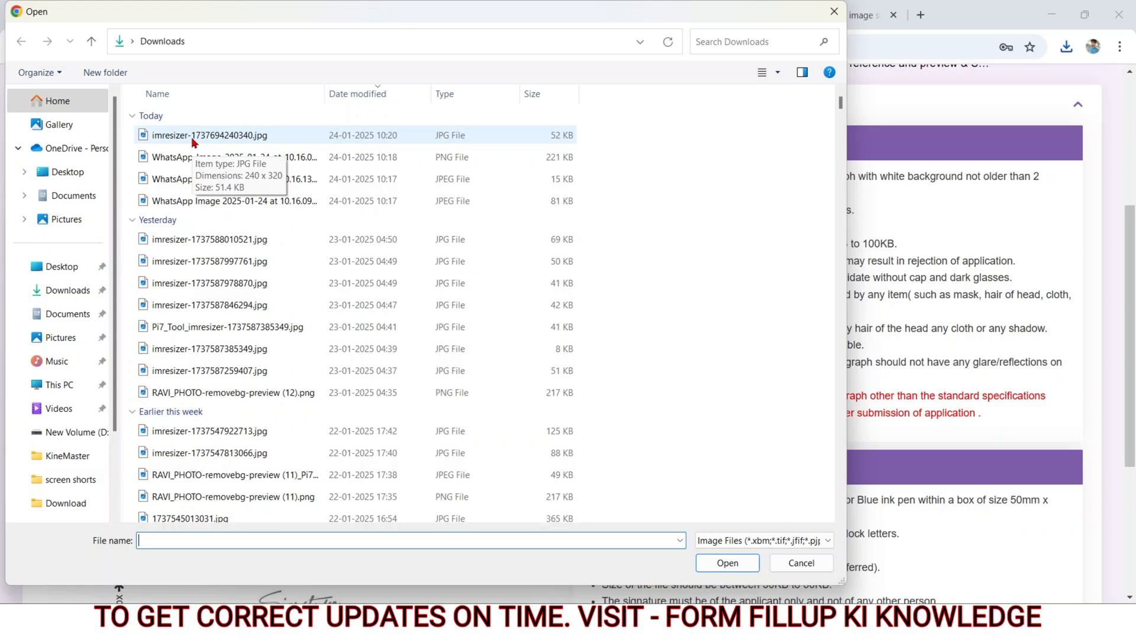
pyautogui.doubleClick(192, 136)
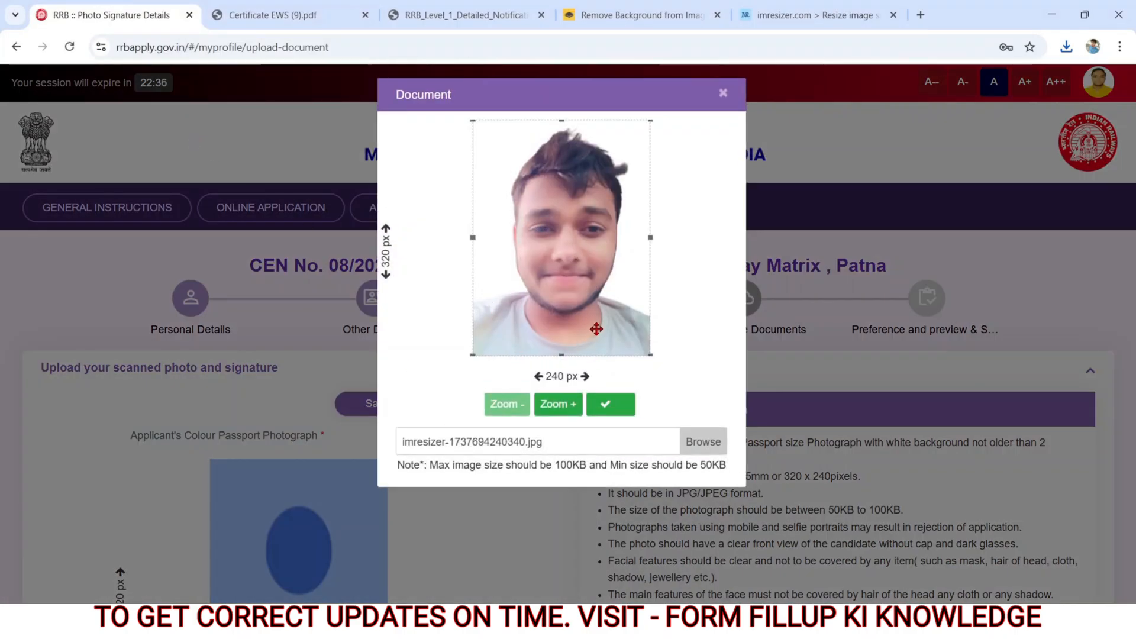
pyautogui.click(567, 413)
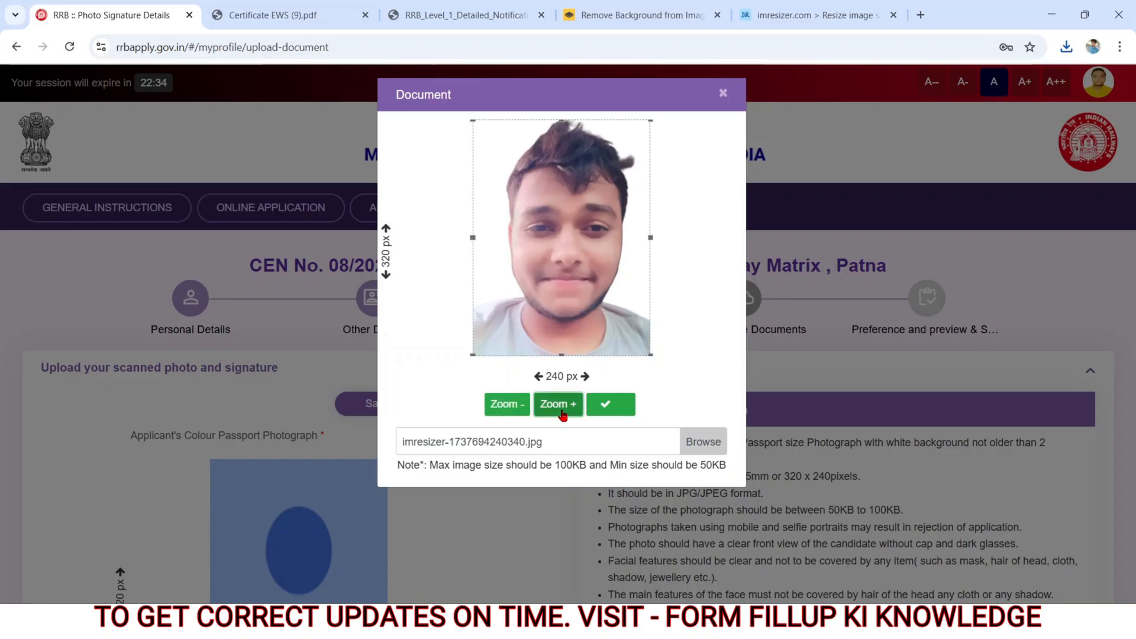
pyautogui.click(531, 408)
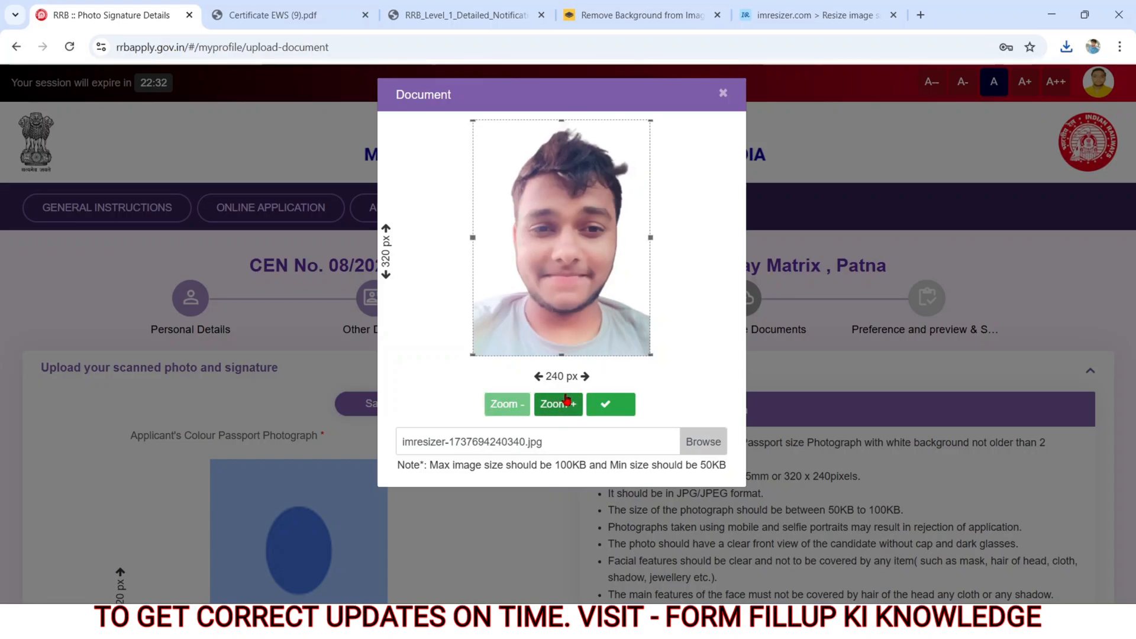
pyautogui.click(601, 406)
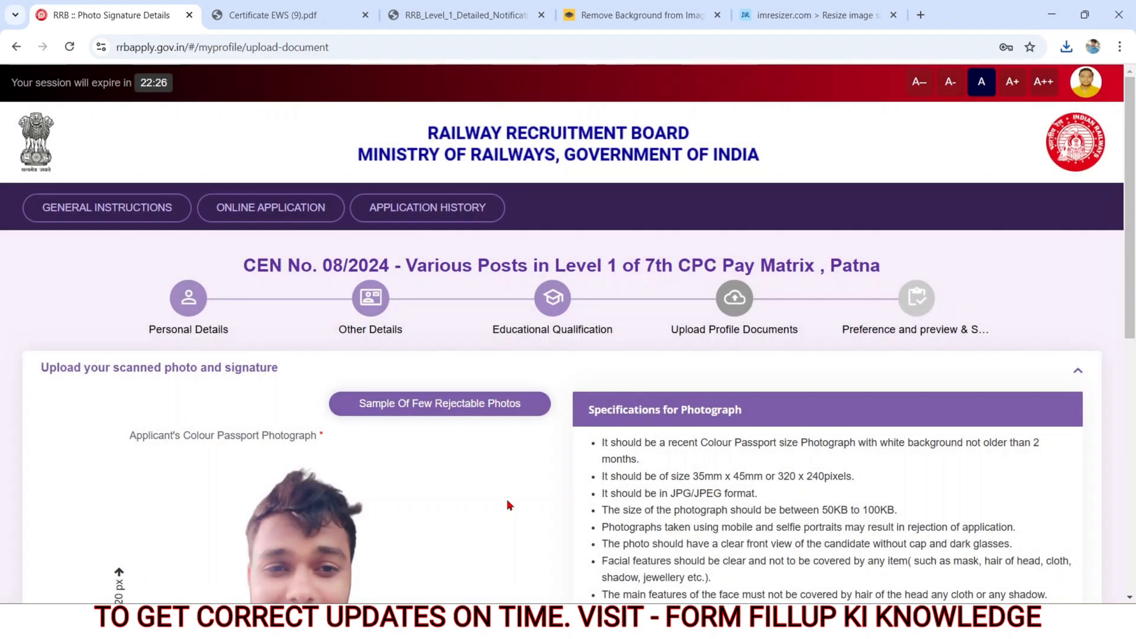
# Step: Return to imResizer, start a new photo, and upload the 15 KB WhatsApp signature image from Downloads
pyautogui.scroll(-7, 506, 505)
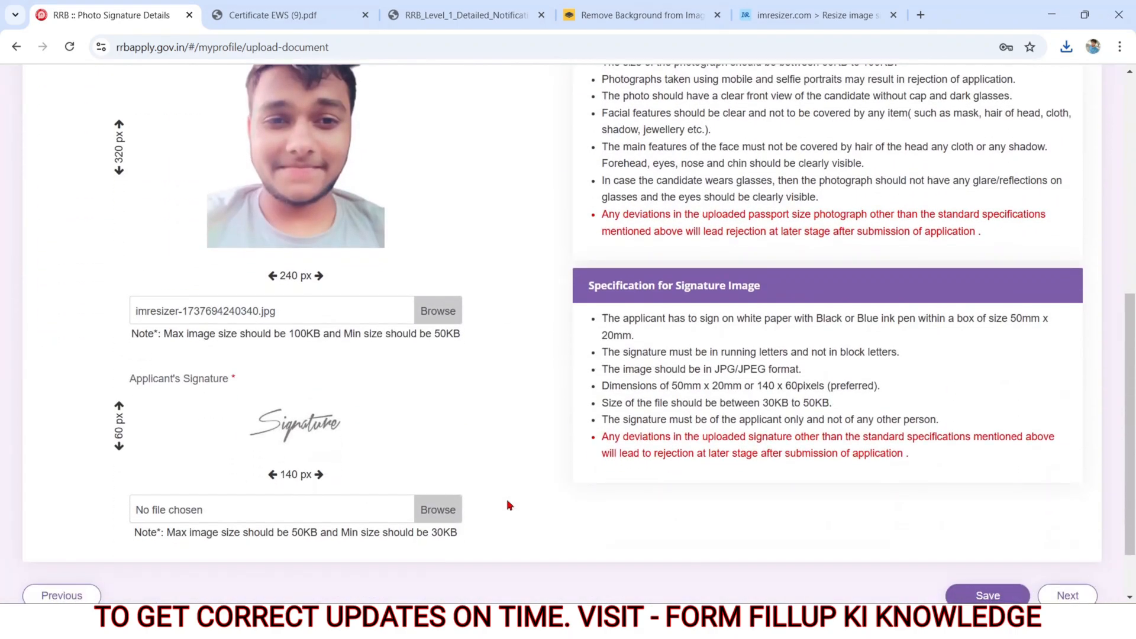
pyautogui.scroll(-2, 508, 504)
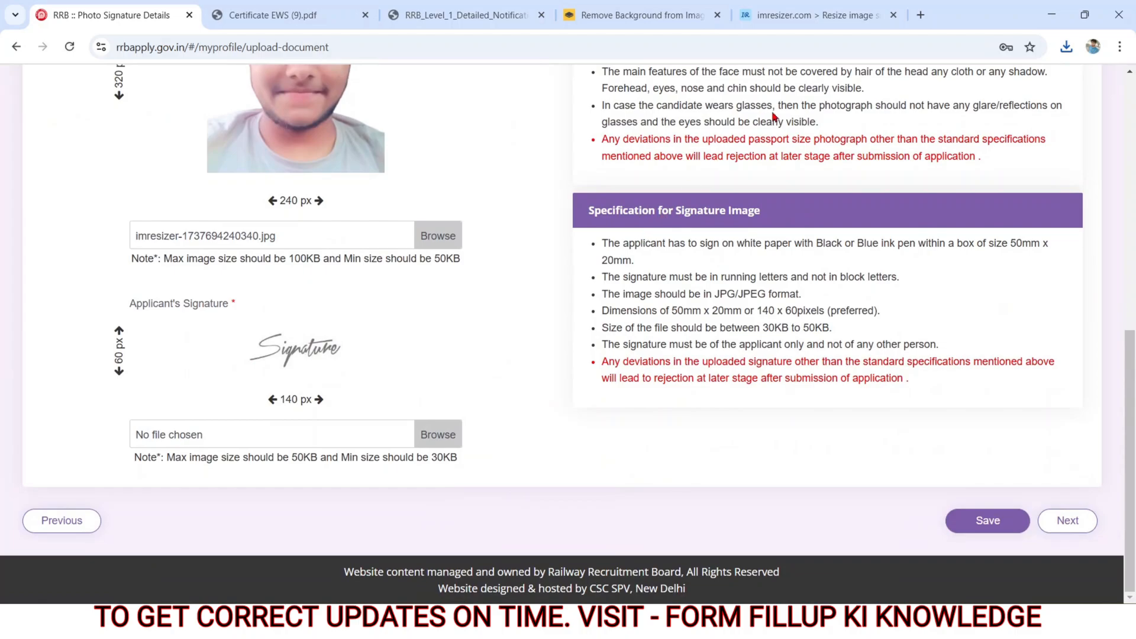
pyautogui.click(796, 16)
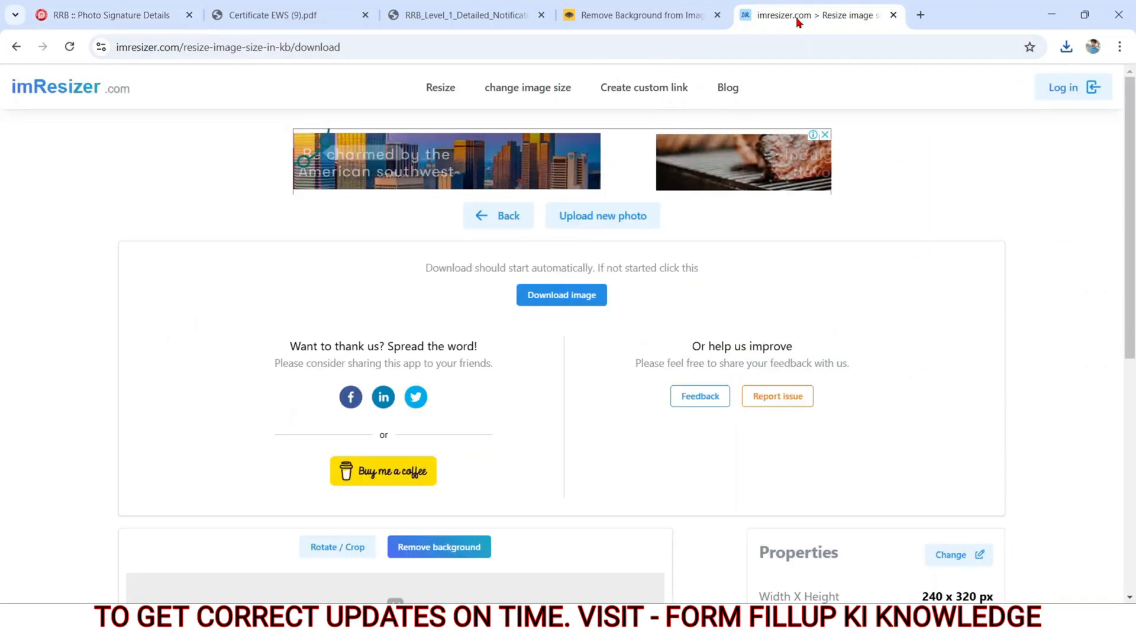
pyautogui.click(589, 215)
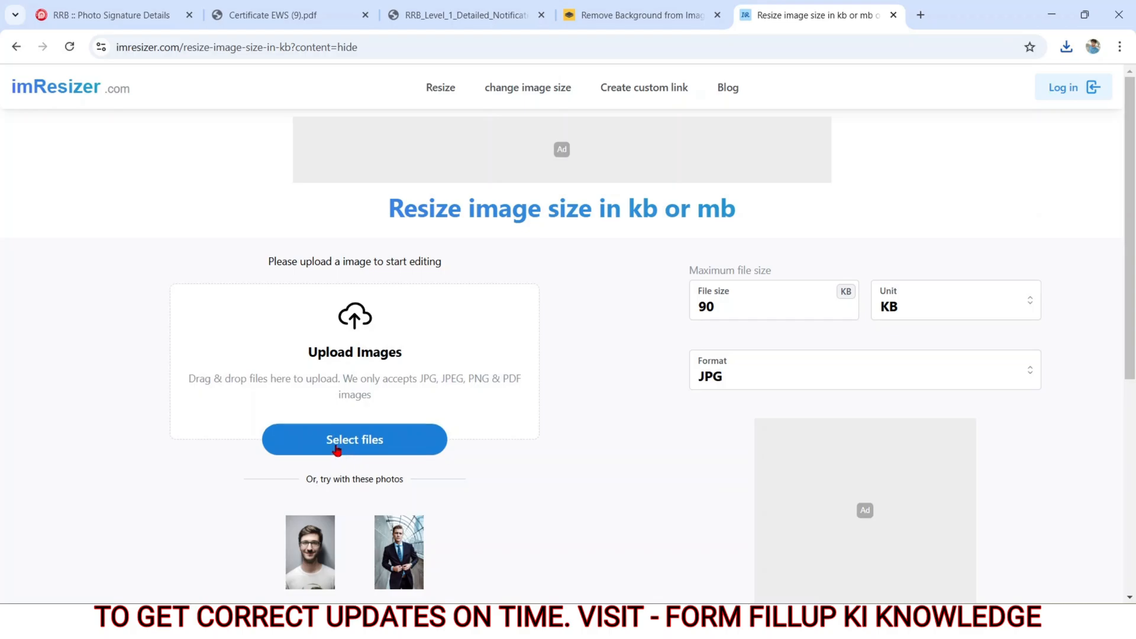
pyautogui.click(336, 449)
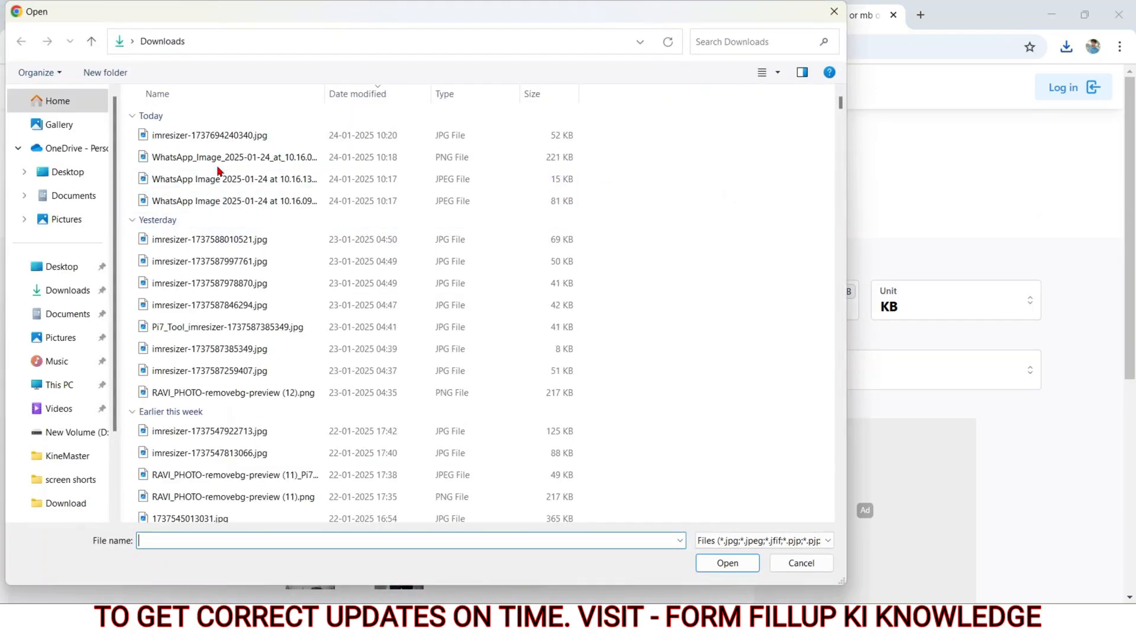
pyautogui.doubleClick(210, 184)
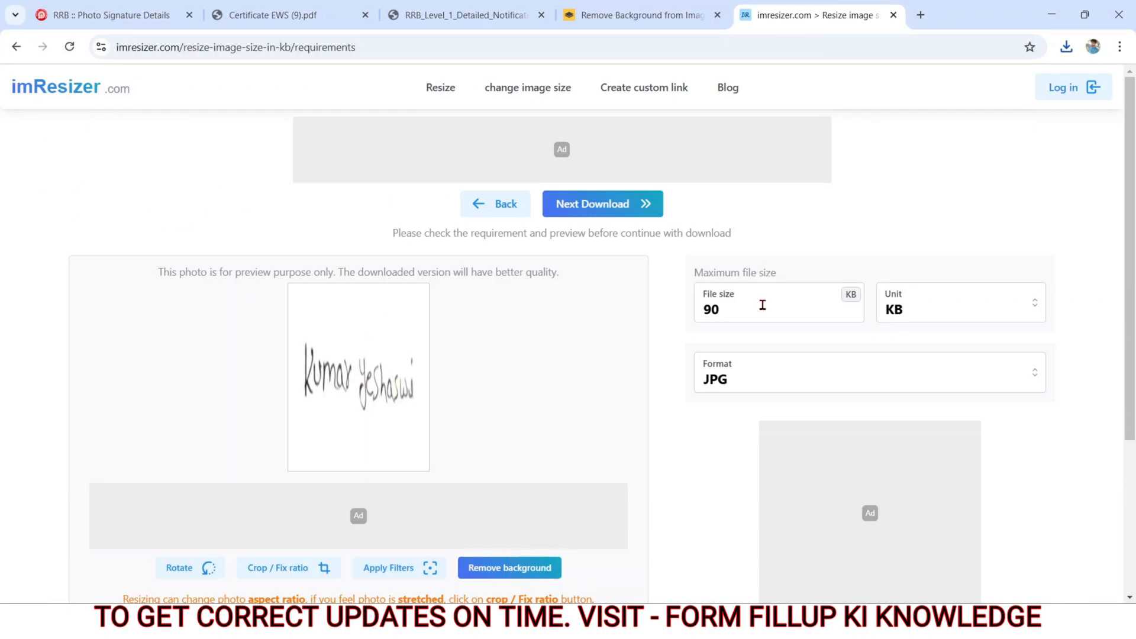
# Step: Set the signature's maximum file size to 45 KB and keep the output format as JPG
pyautogui.click(763, 305)
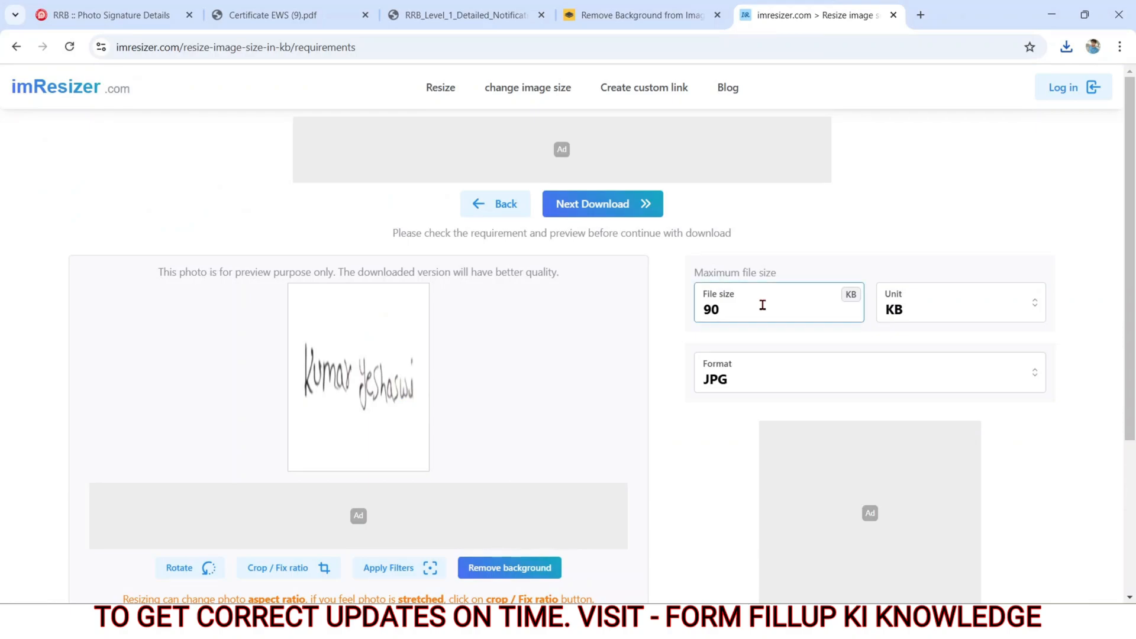
pyautogui.press('BackSpace')
pyautogui.press('BackSpace')
pyautogui.write('45')
pyautogui.click(925, 319)
pyautogui.click(926, 319)
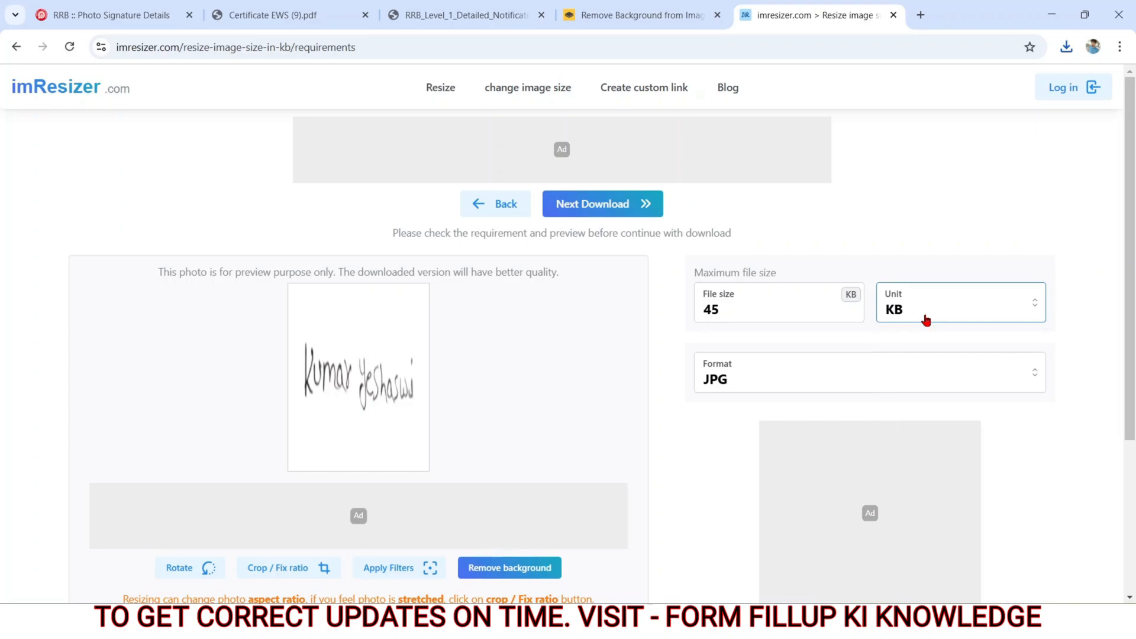
pyautogui.click(801, 380)
pyautogui.click(802, 379)
pyautogui.click(704, 459)
# Step: Set the signature's resolution to 140 px wide by 60 px high and download the resized image
pyautogui.scroll(-4, 704, 459)
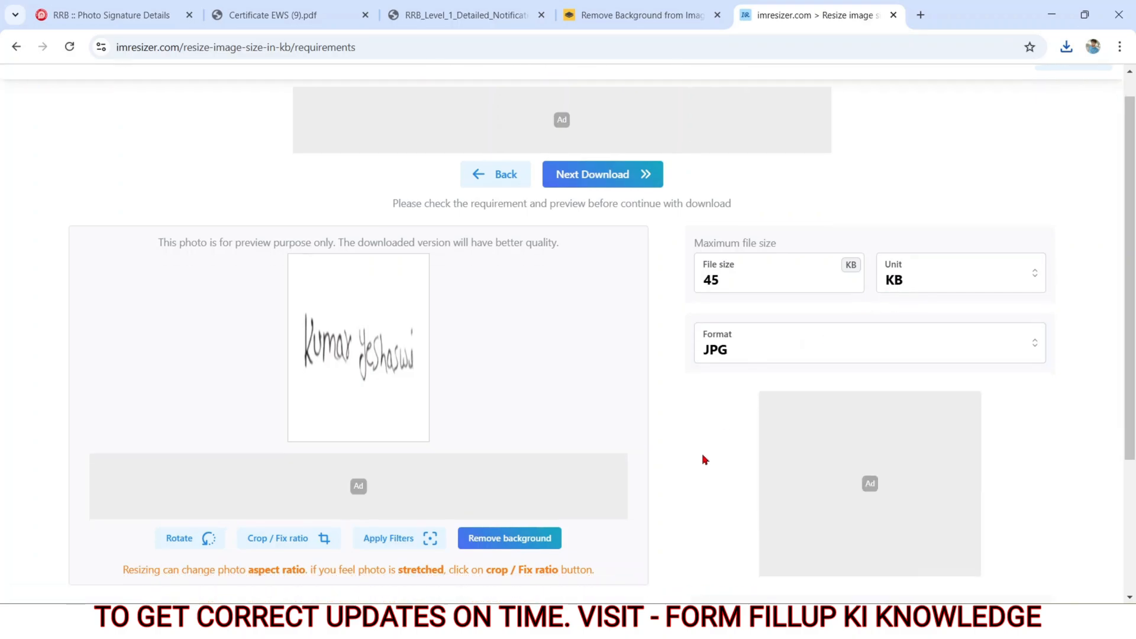
pyautogui.click(741, 511)
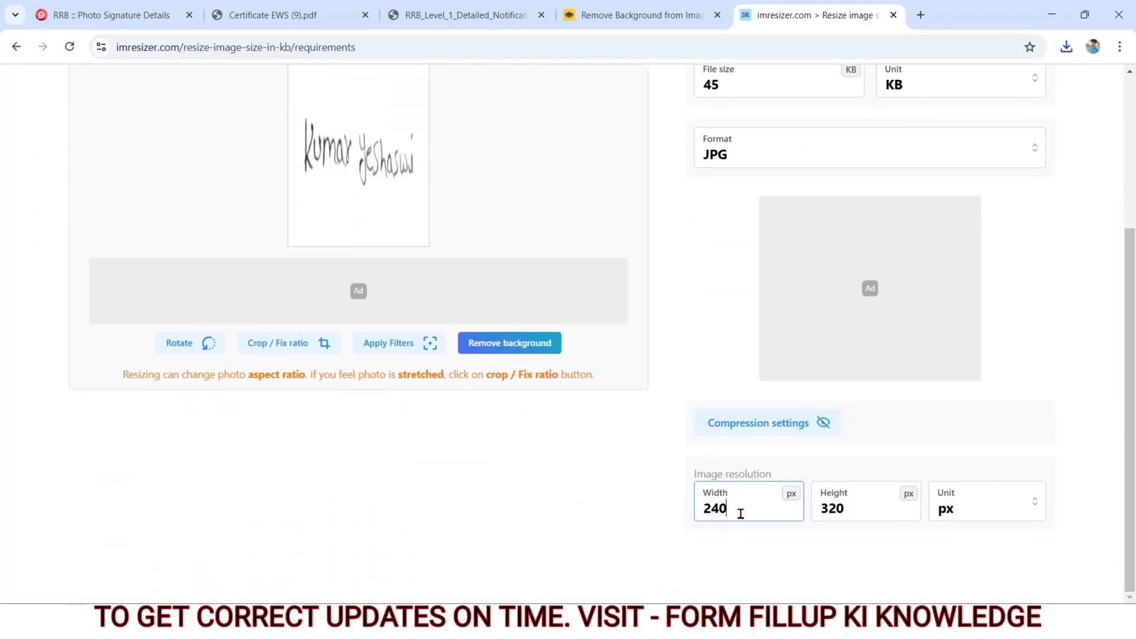
pyautogui.press('BackSpace')
pyautogui.press('BackSpace')
pyautogui.press('BackSpace')
pyautogui.write('140')
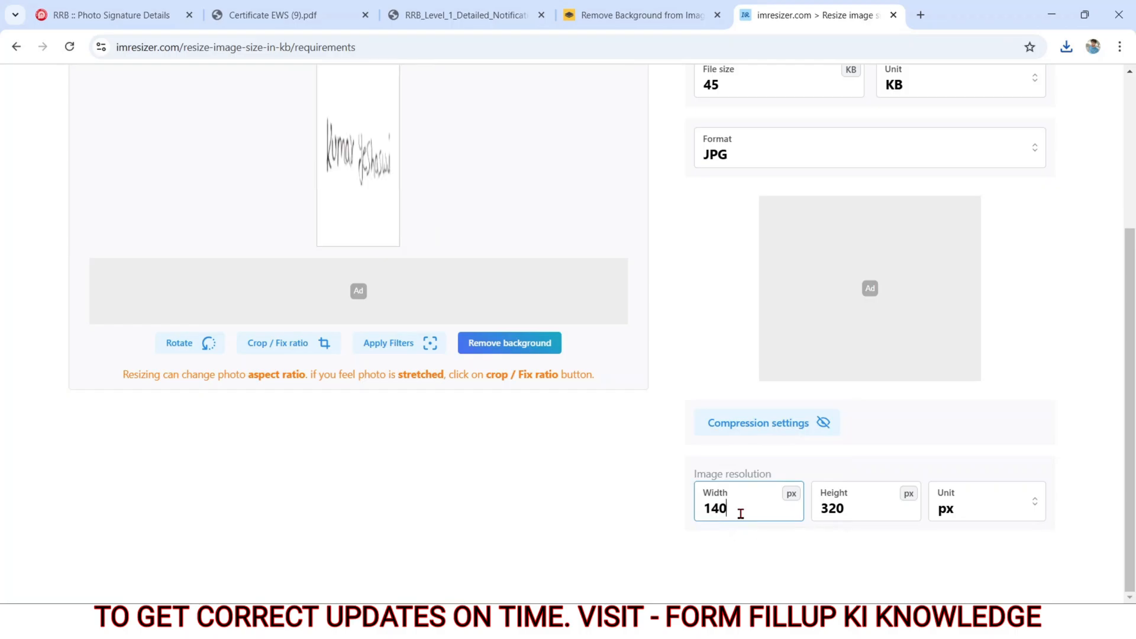
pyautogui.click(883, 507)
pyautogui.press('BackSpace')
pyautogui.press('BackSpace')
pyautogui.press('BackSpace')
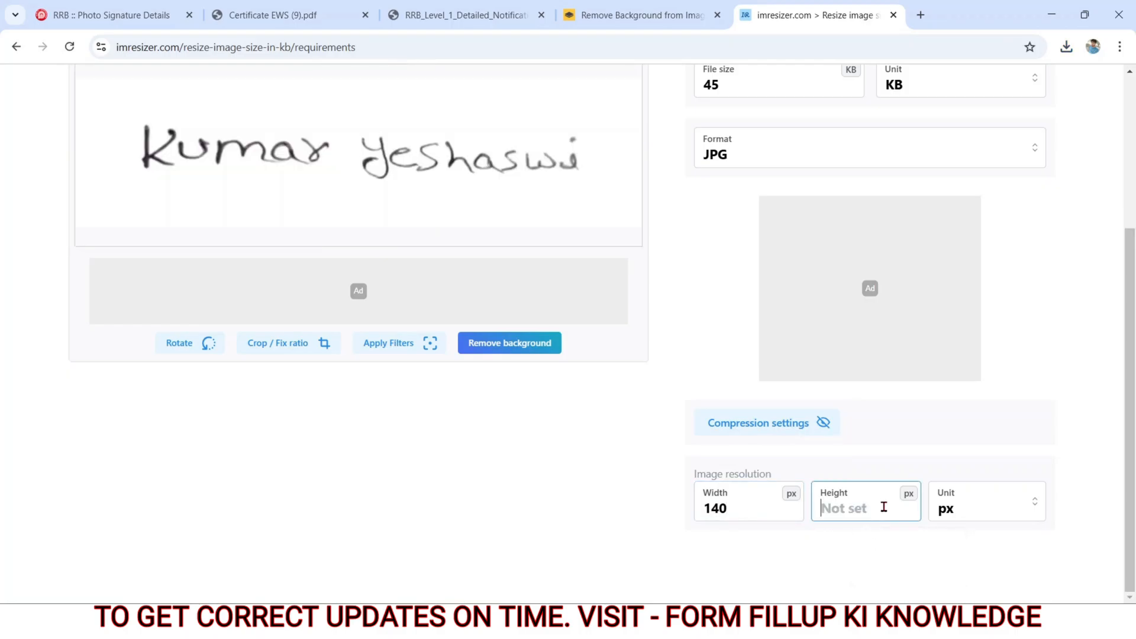
pyautogui.write('60')
pyautogui.click(561, 535)
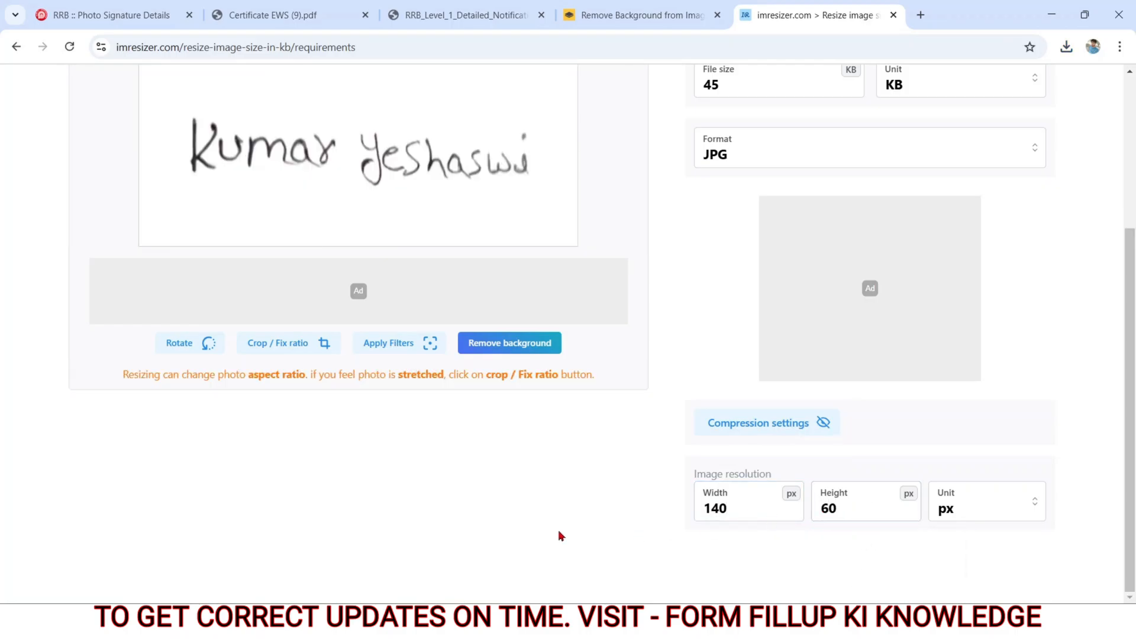
pyautogui.scroll(4, 561, 536)
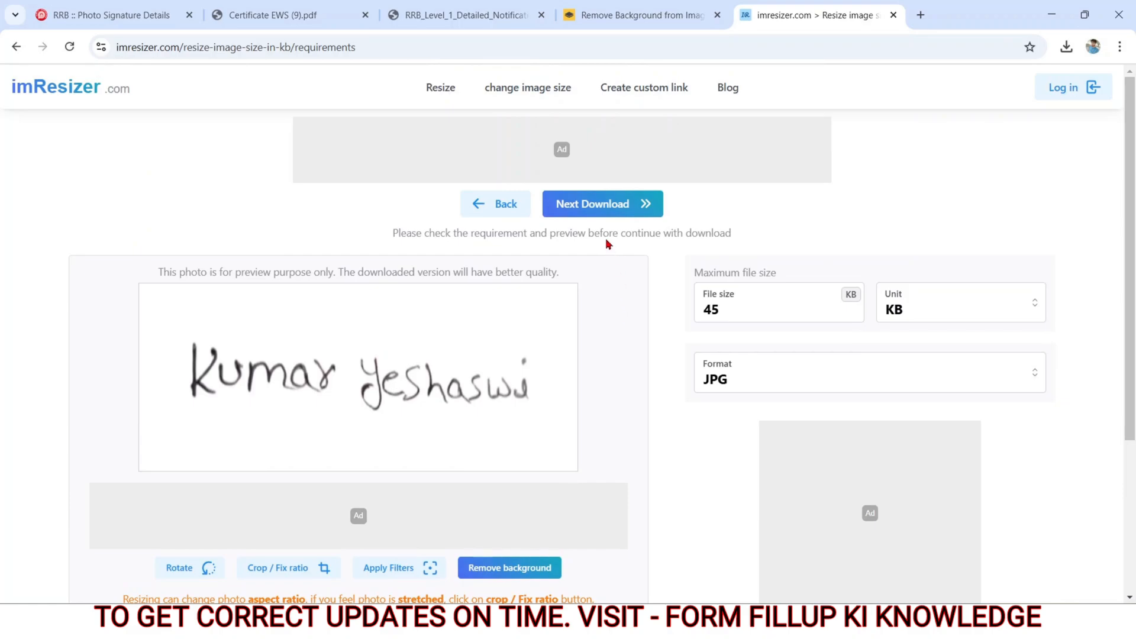
pyautogui.click(588, 204)
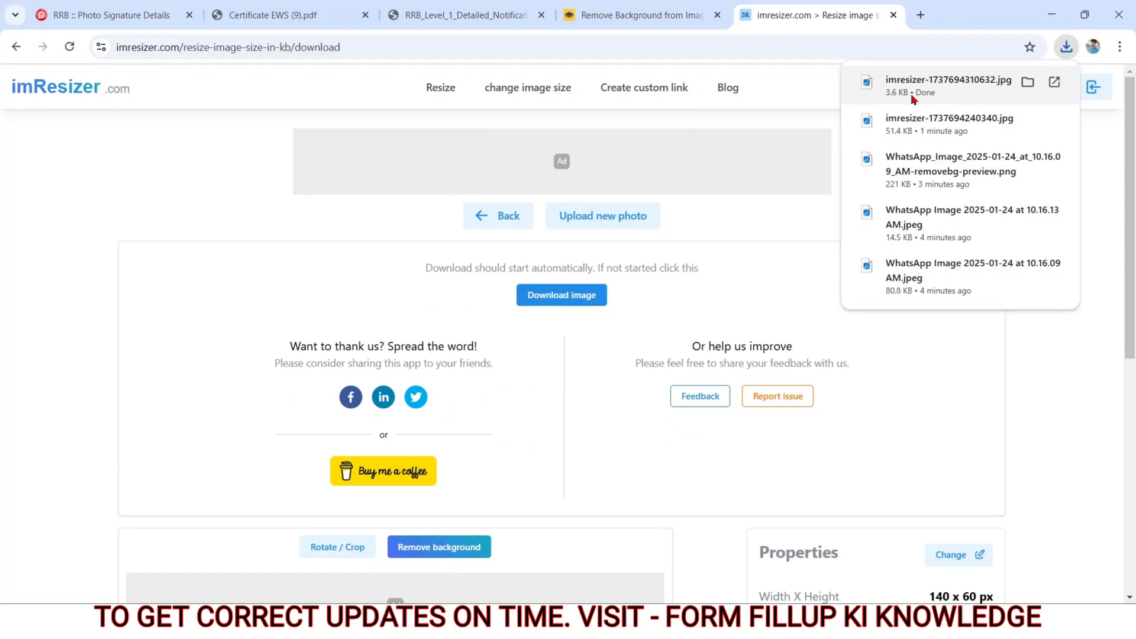
# Step: Search Google for pi7 in a new tab and open Pi7 Image Tool's Increase Image Size In KB page
pyautogui.click(921, 16)
pyautogui.click(367, 302)
pyautogui.write('pi')
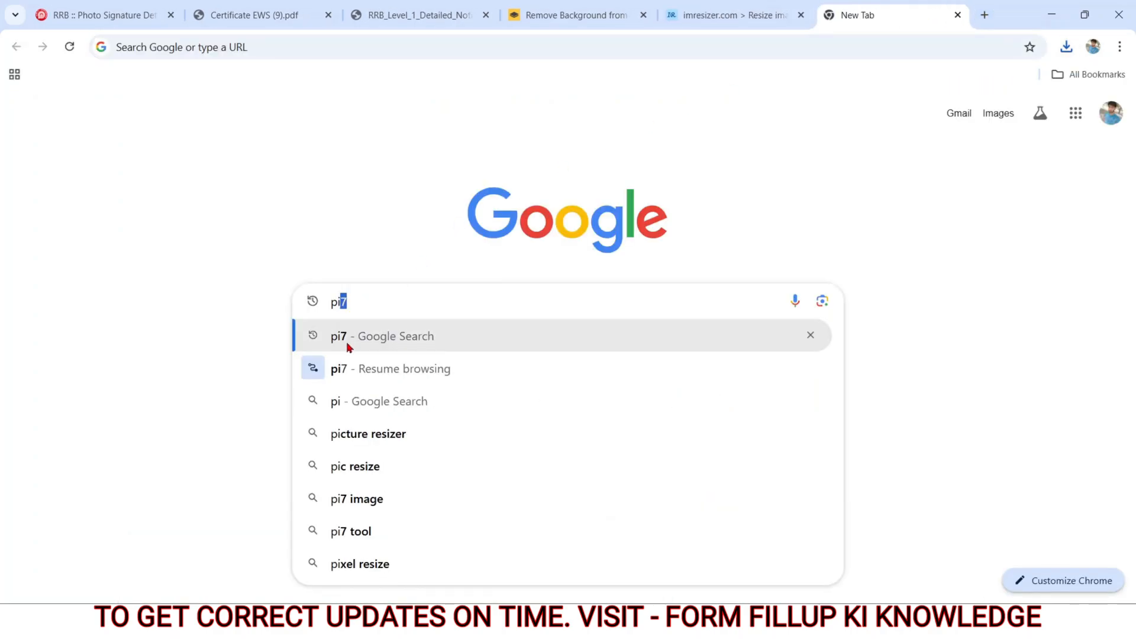
pyautogui.click(348, 344)
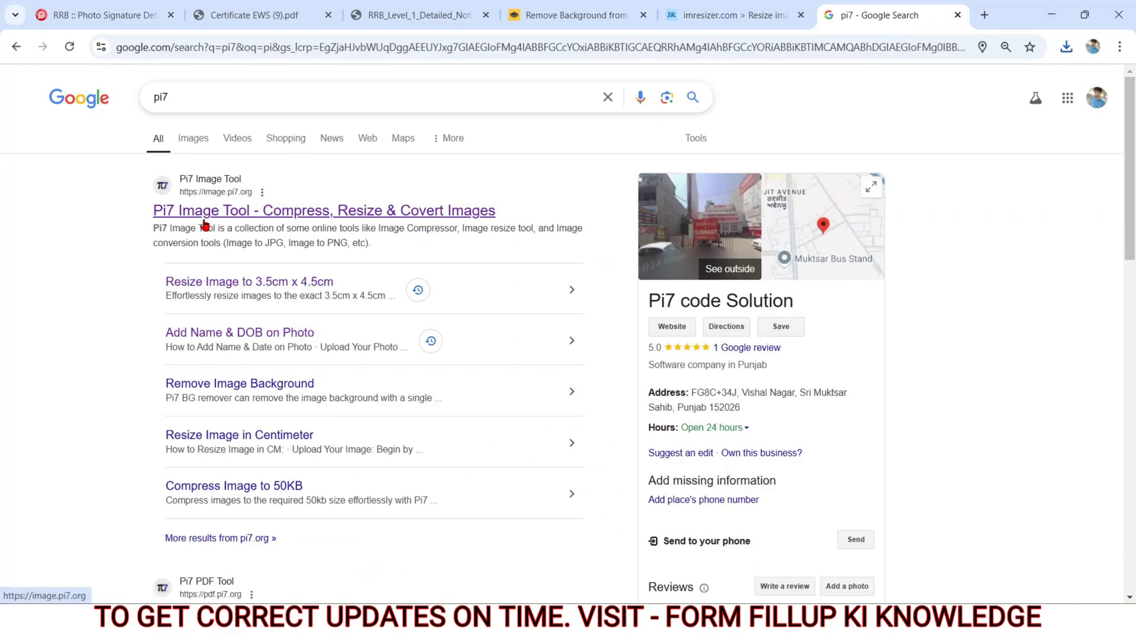
pyautogui.click(204, 223)
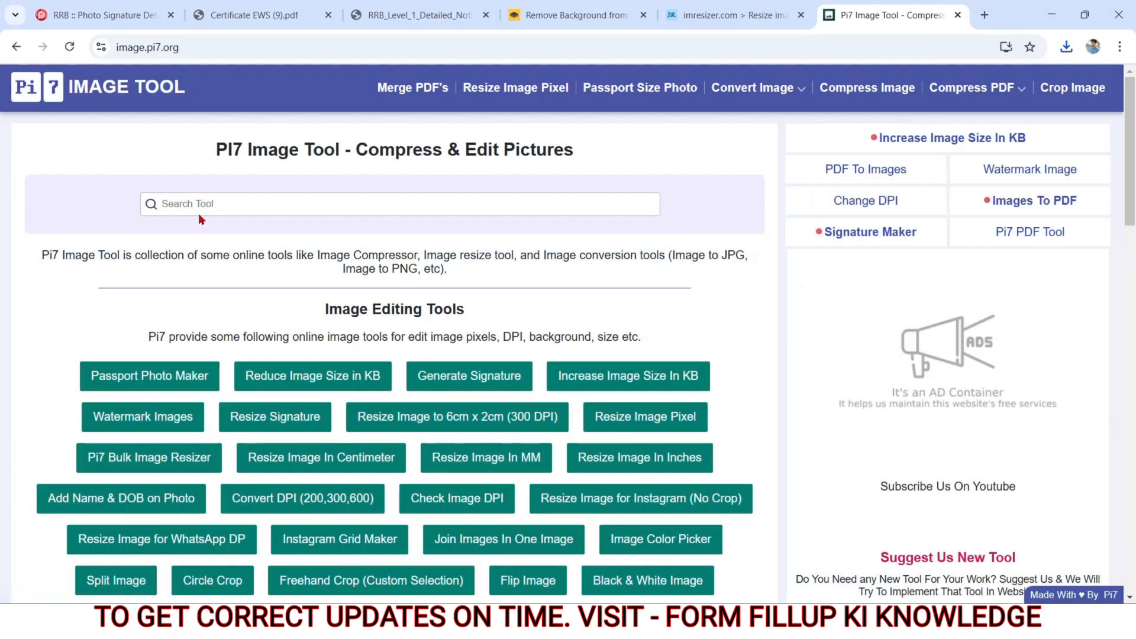
pyautogui.click(577, 381)
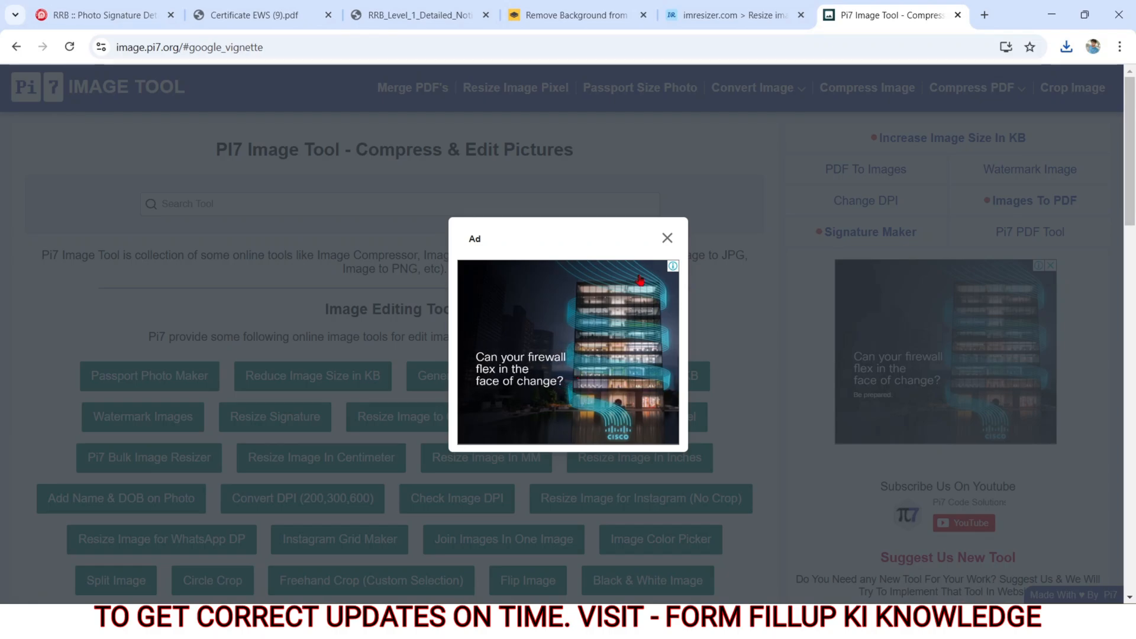
pyautogui.click(667, 239)
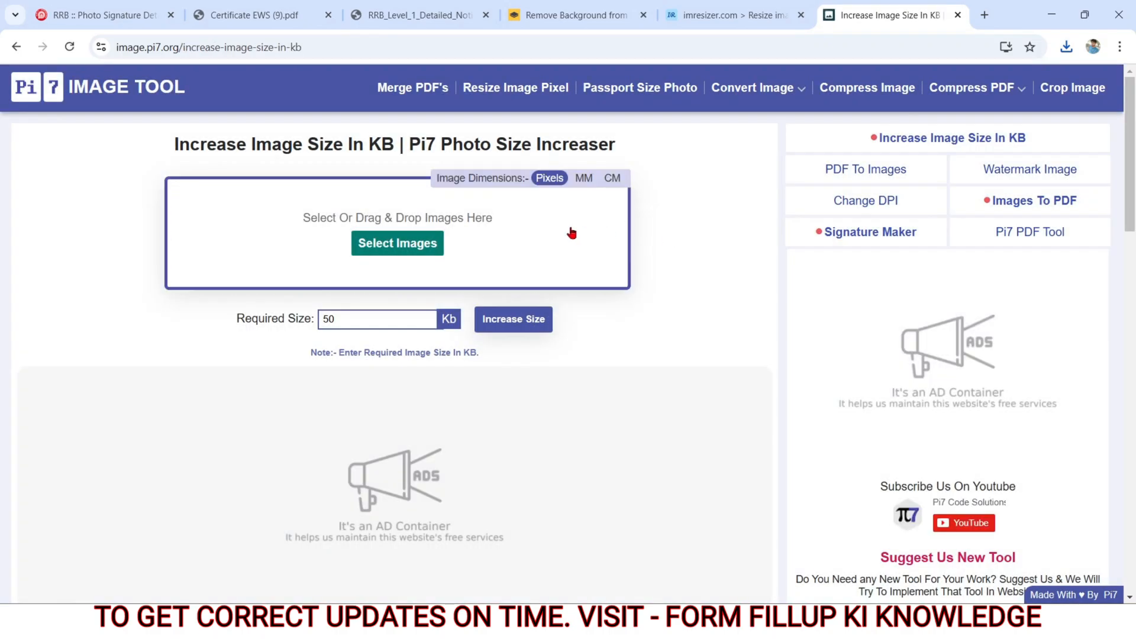
# Step: Load imresizer-1737694310632.jpg from Downloads, increase its size to 40 KB, and download the enlarged signature
pyautogui.click(382, 239)
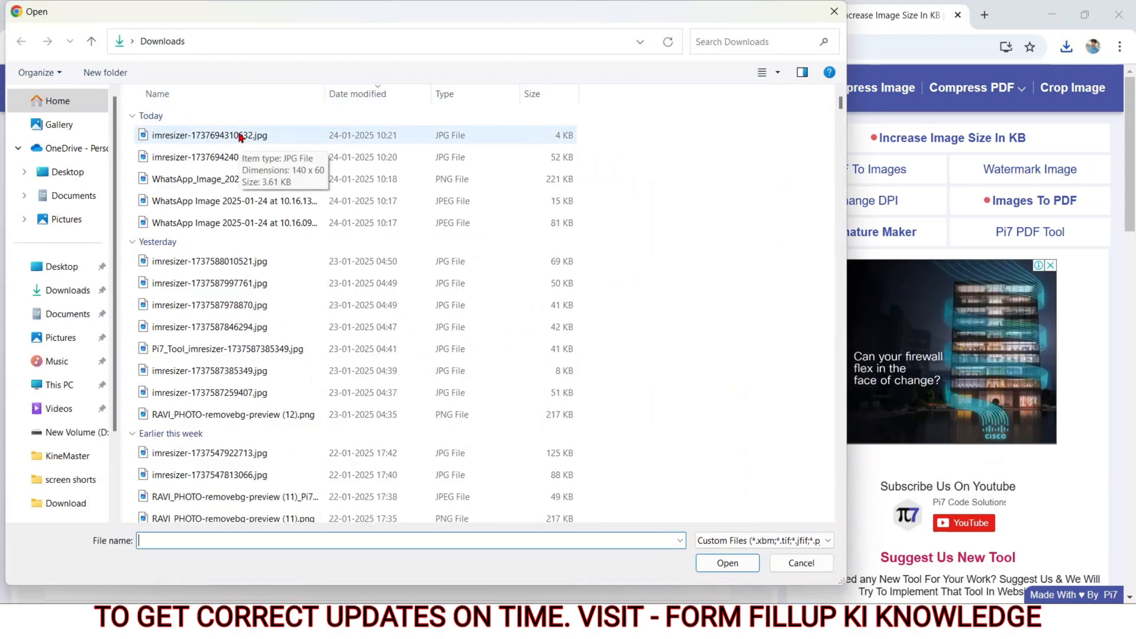
pyautogui.doubleClick(240, 137)
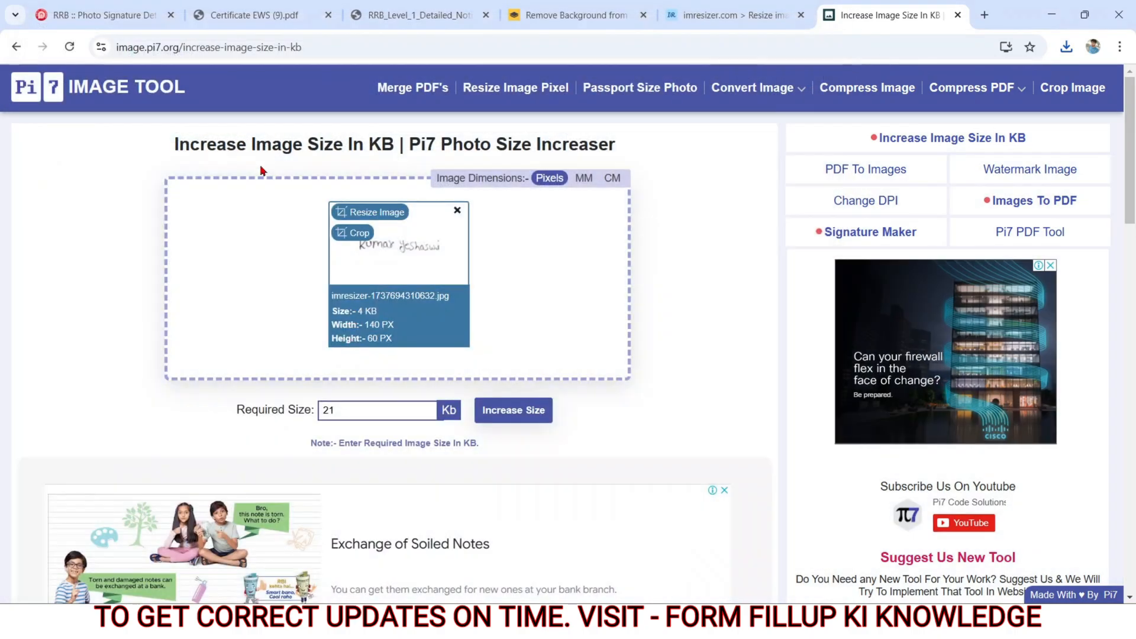
pyautogui.click(337, 409)
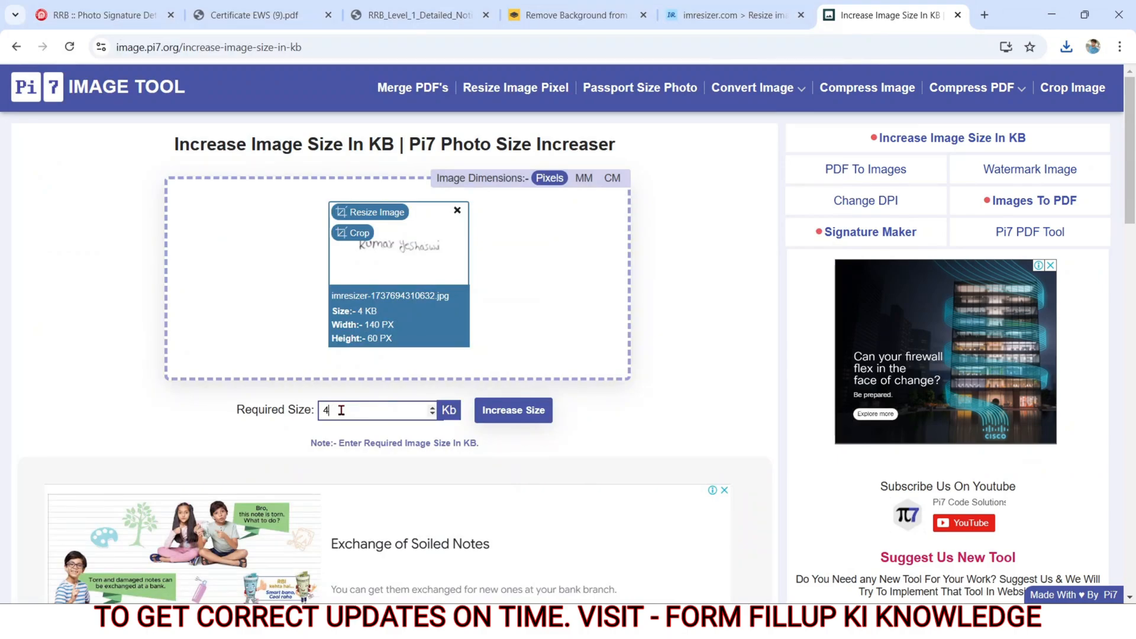
pyautogui.click(512, 412)
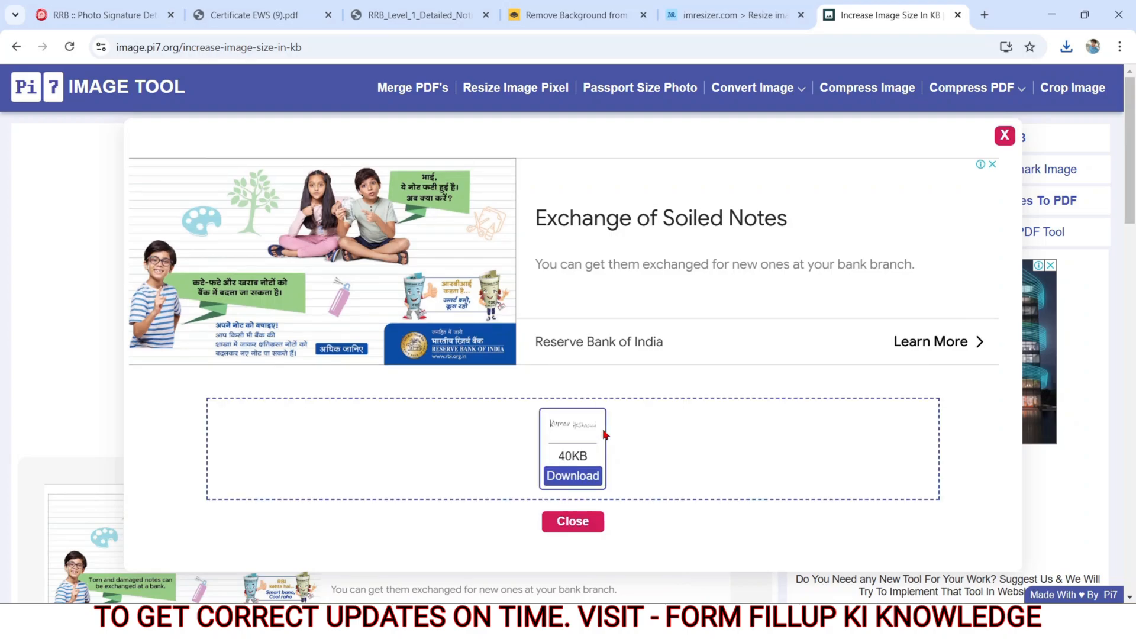
pyautogui.click(563, 481)
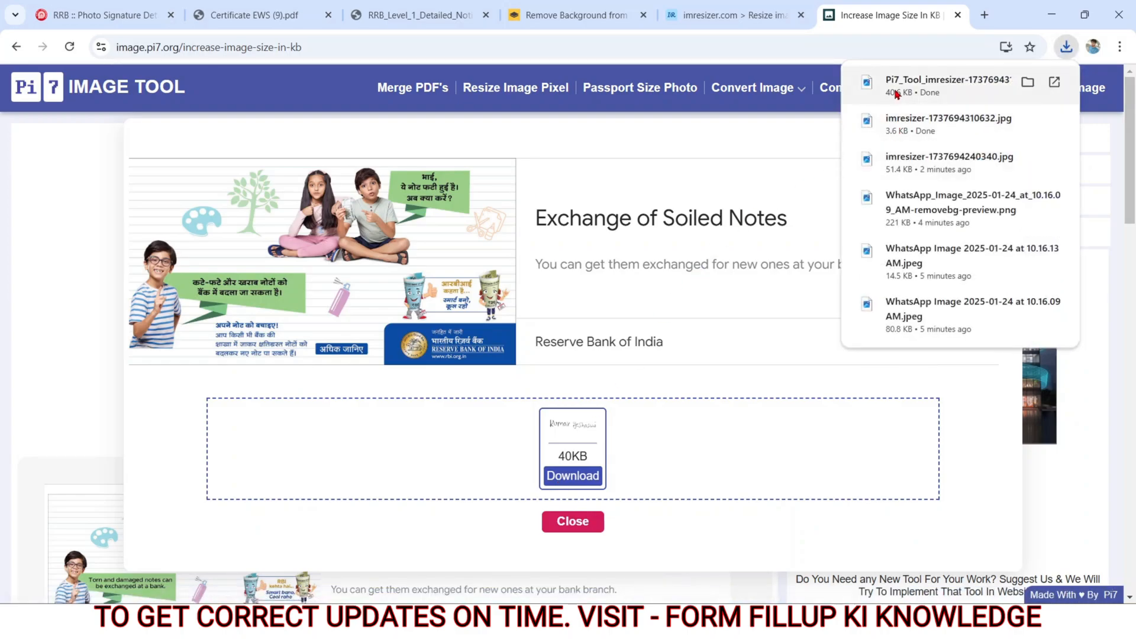
# Step: In the RRB form, upload Pi7_Tool_imresizer-1737694310632.jpg as the applicant's signature, enlarge it two zoom levels in the crop frame, and accept it
pyautogui.click(106, 15)
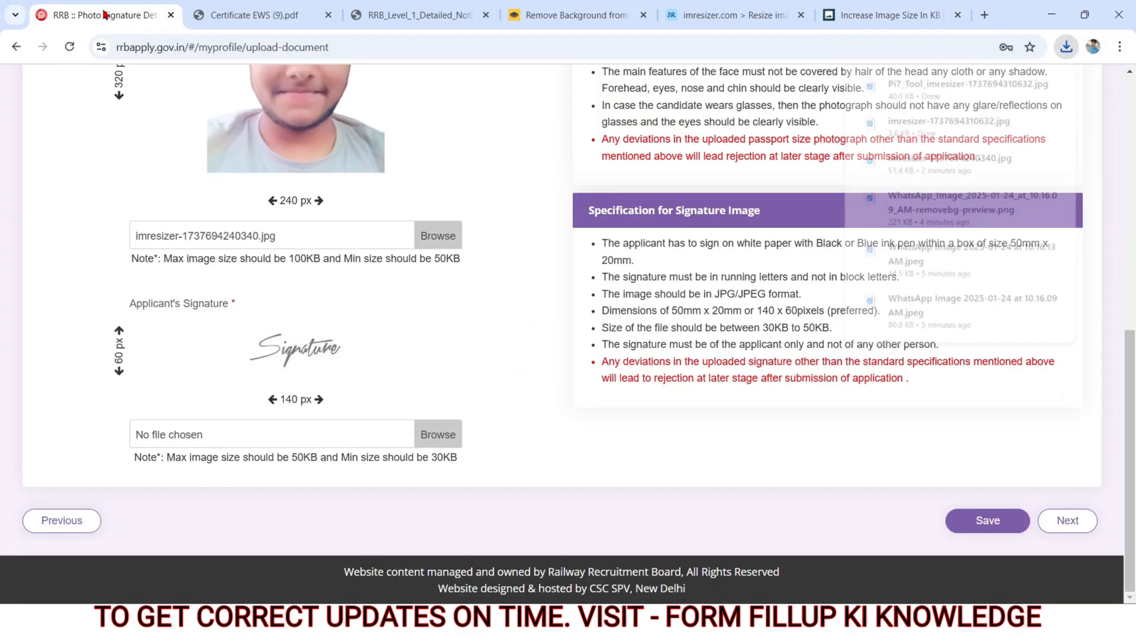
pyautogui.click(149, 434)
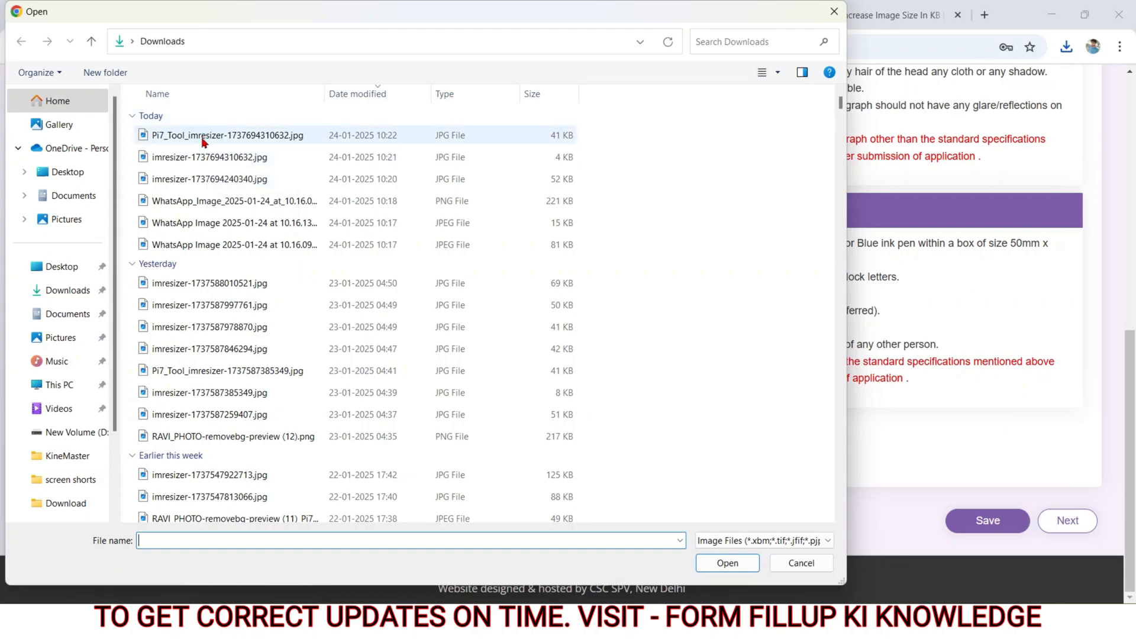
pyautogui.doubleClick(201, 138)
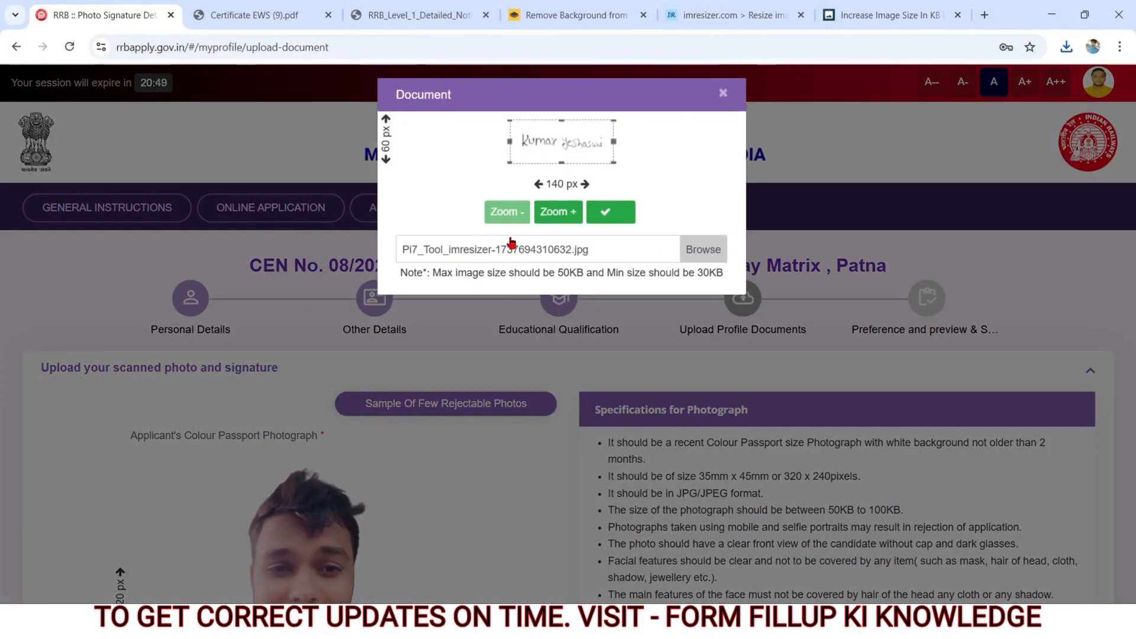
pyautogui.click(556, 217)
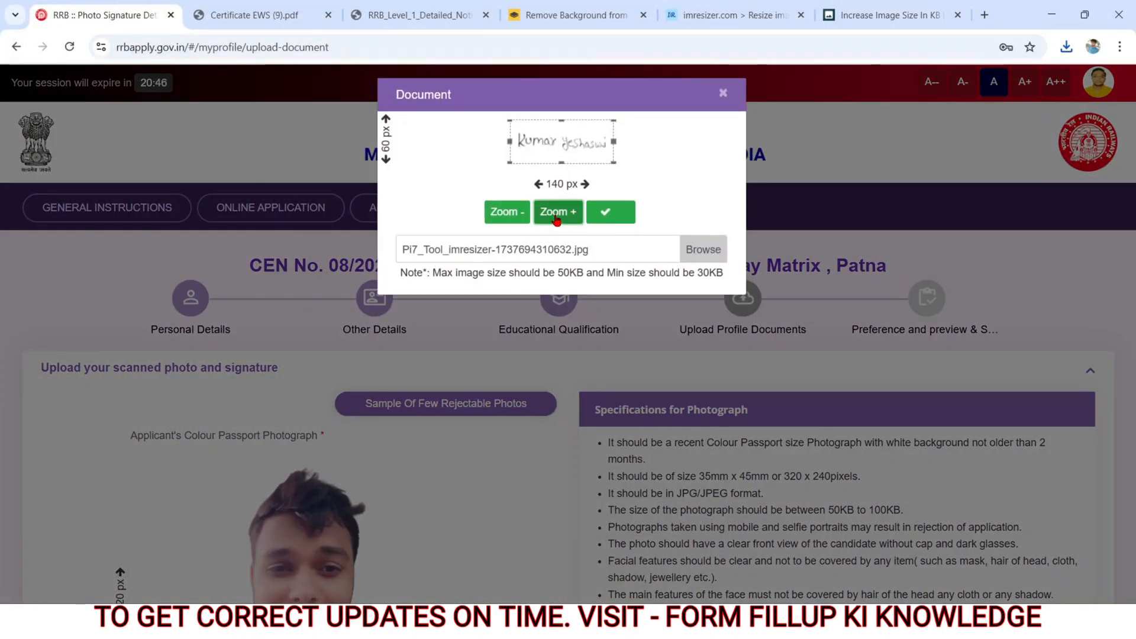
pyautogui.click(557, 217)
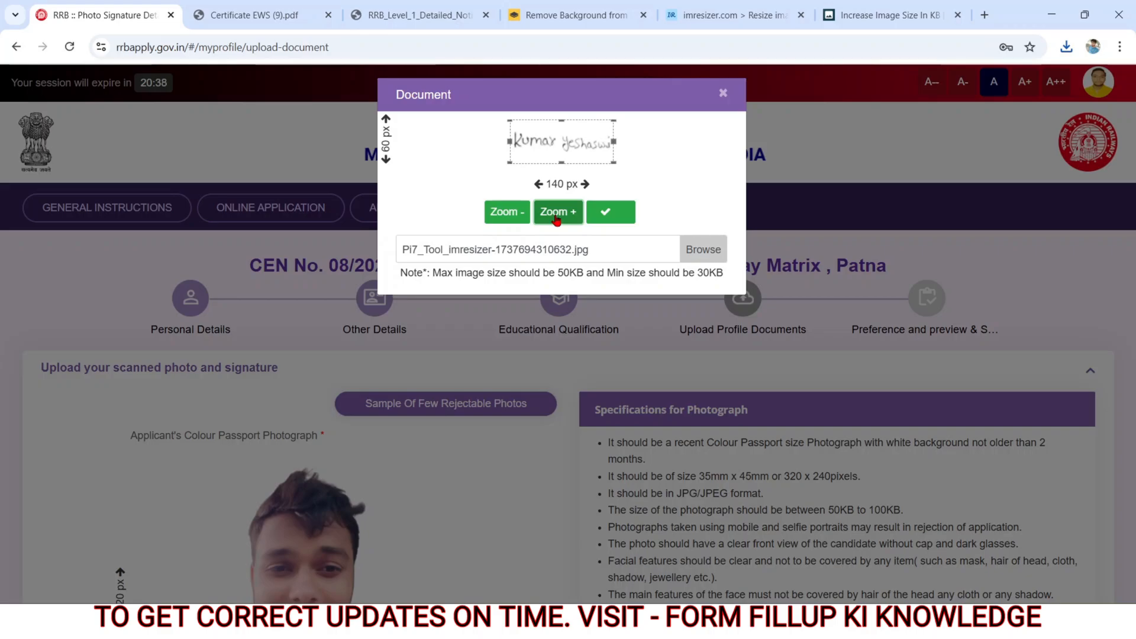
pyautogui.click(624, 214)
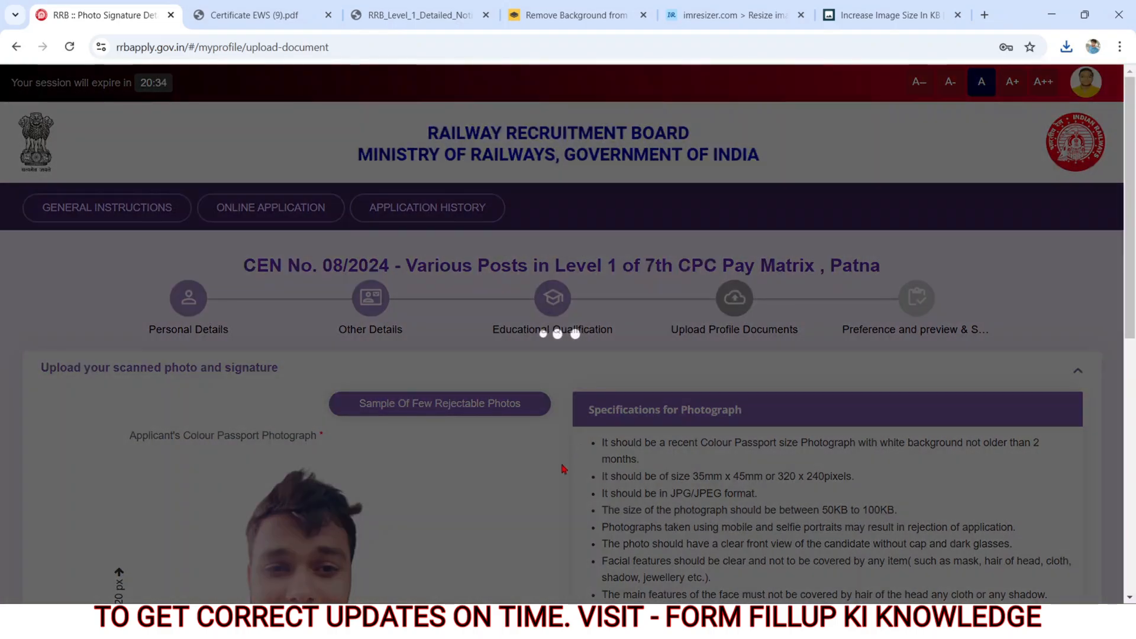
pyautogui.scroll(-8, 526, 489)
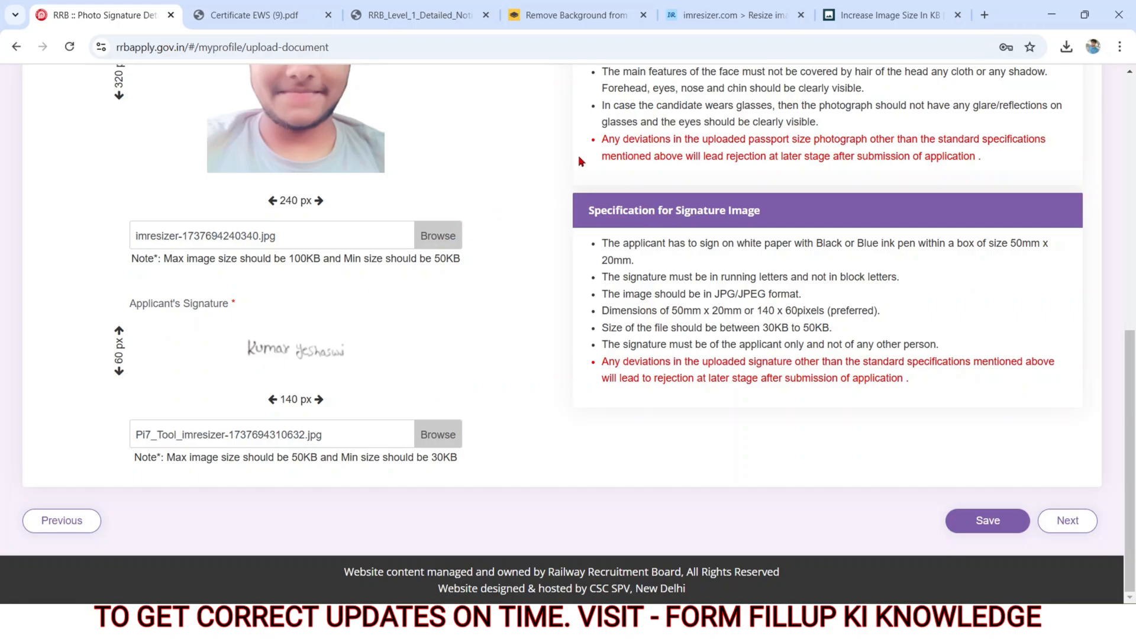
# Step: Switch to imResizer and load WhatsApp Image 2025-01-24 at 10.16.13 AM.jpeg from Downloads as a new photo
pyautogui.click(722, 7)
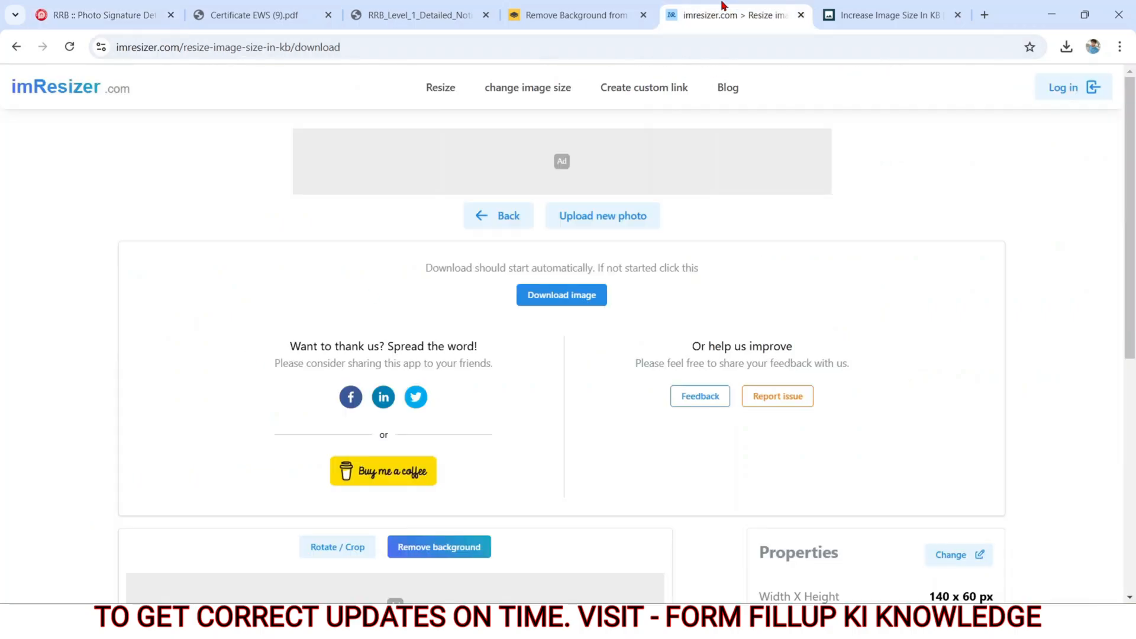
pyautogui.click(569, 220)
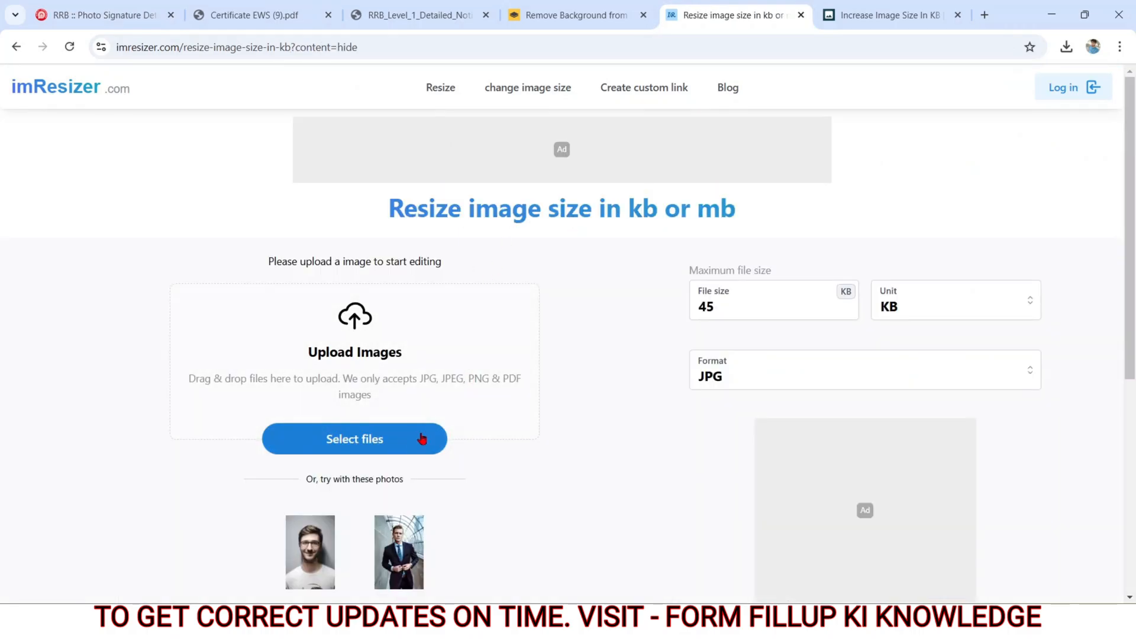
pyautogui.click(392, 445)
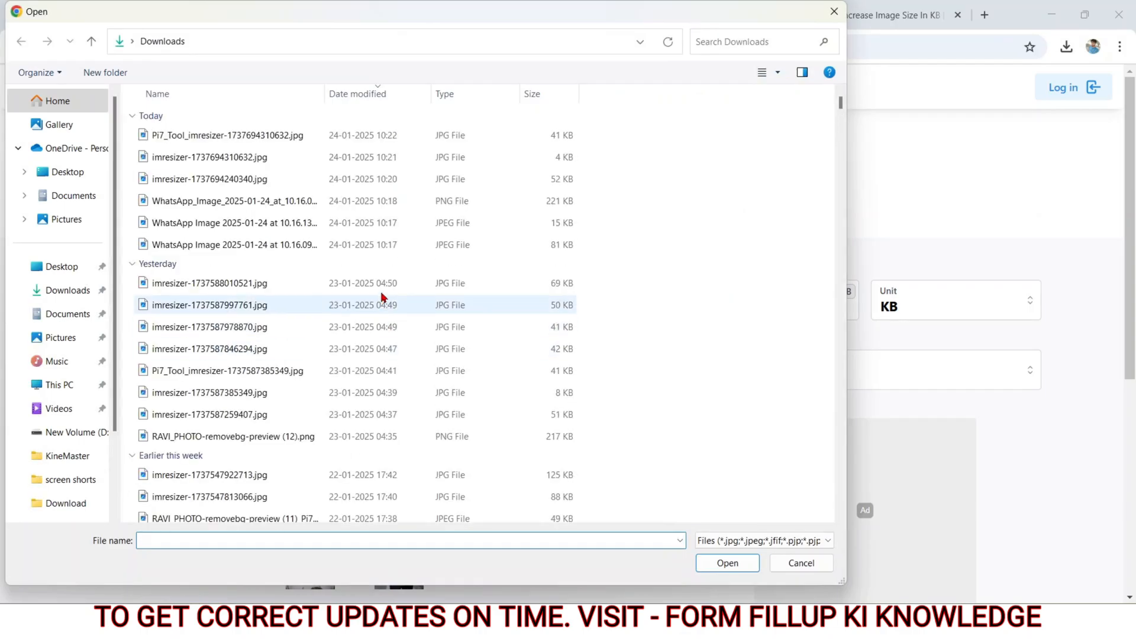
pyautogui.doubleClick(349, 228)
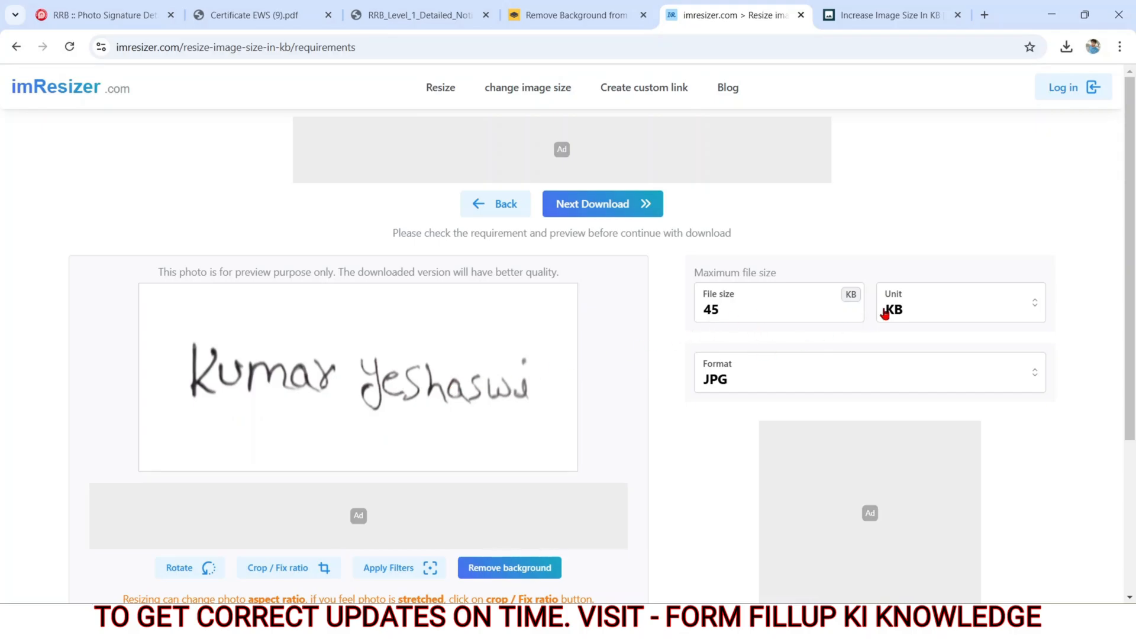
# Step: Clear the signature image's resolution width and height, and download the resized JPG
pyautogui.scroll(-1, 703, 436)
pyautogui.scroll(-3, 703, 436)
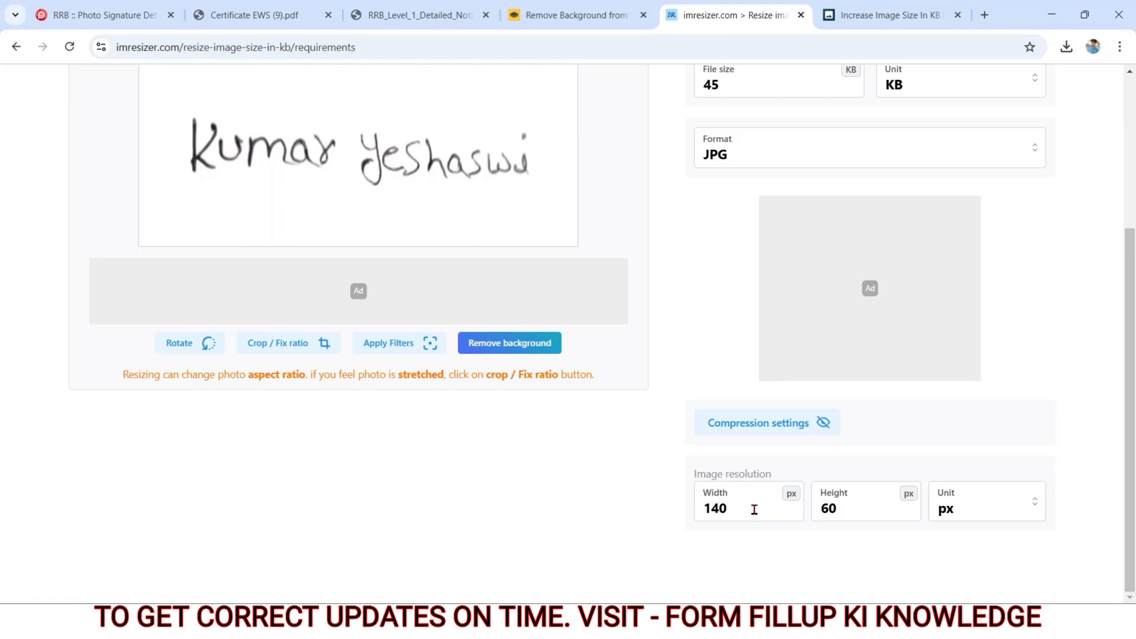
pyautogui.click(754, 509)
pyautogui.press('BackSpace')
pyautogui.press('BackSpace')
pyautogui.press('BackSpace')
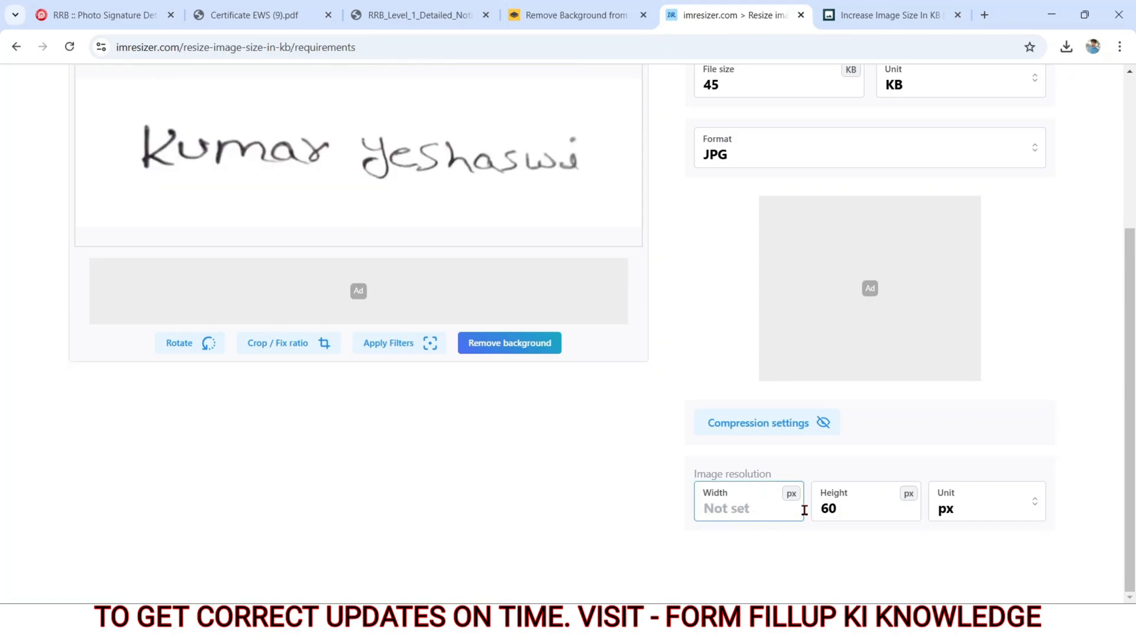
pyautogui.click(849, 512)
pyautogui.press('BackSpace')
pyautogui.press('BackSpace')
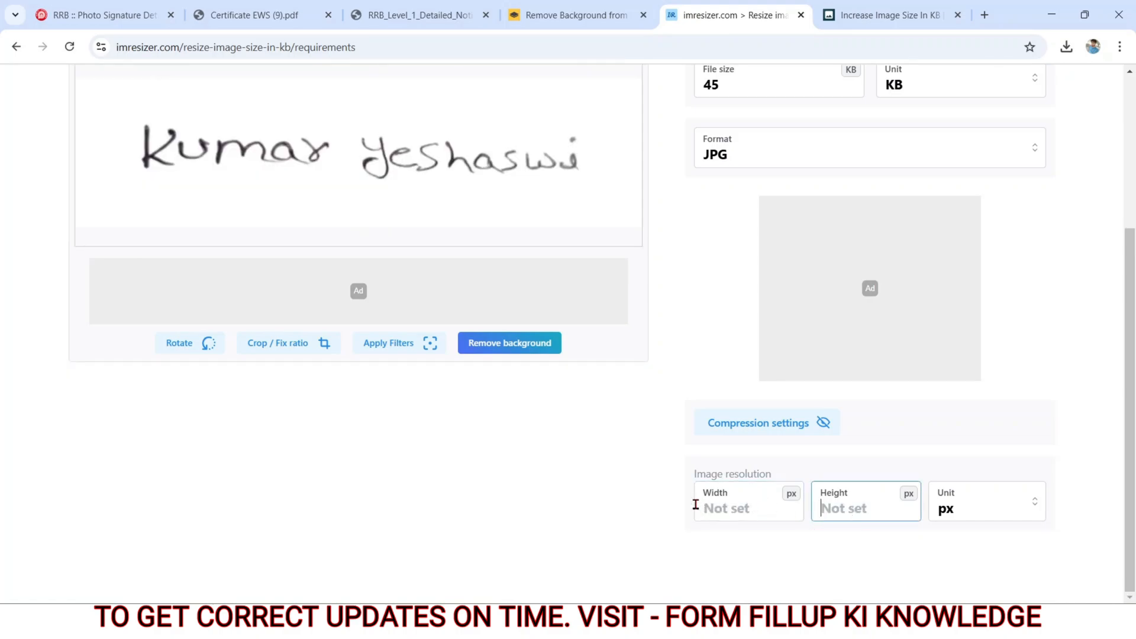
pyautogui.click(551, 512)
pyautogui.scroll(4, 550, 510)
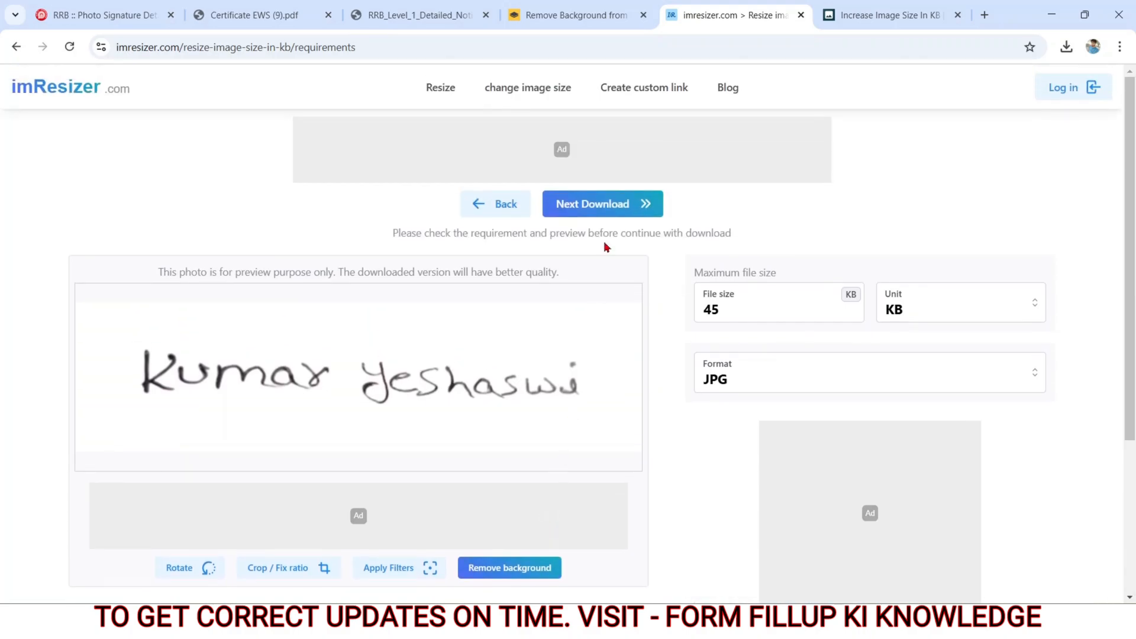
pyautogui.click(590, 208)
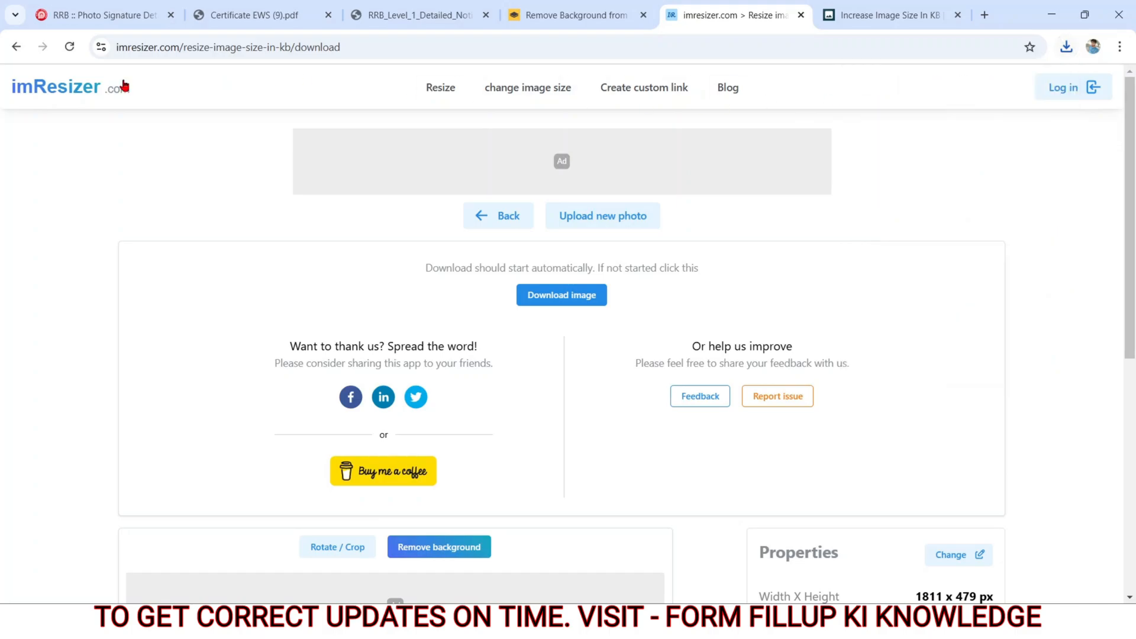
# Step: Return to the RRB form and choose imresizer-1737694472702.jpg from Downloads as the replacement applicant's signature
pyautogui.click(107, 24)
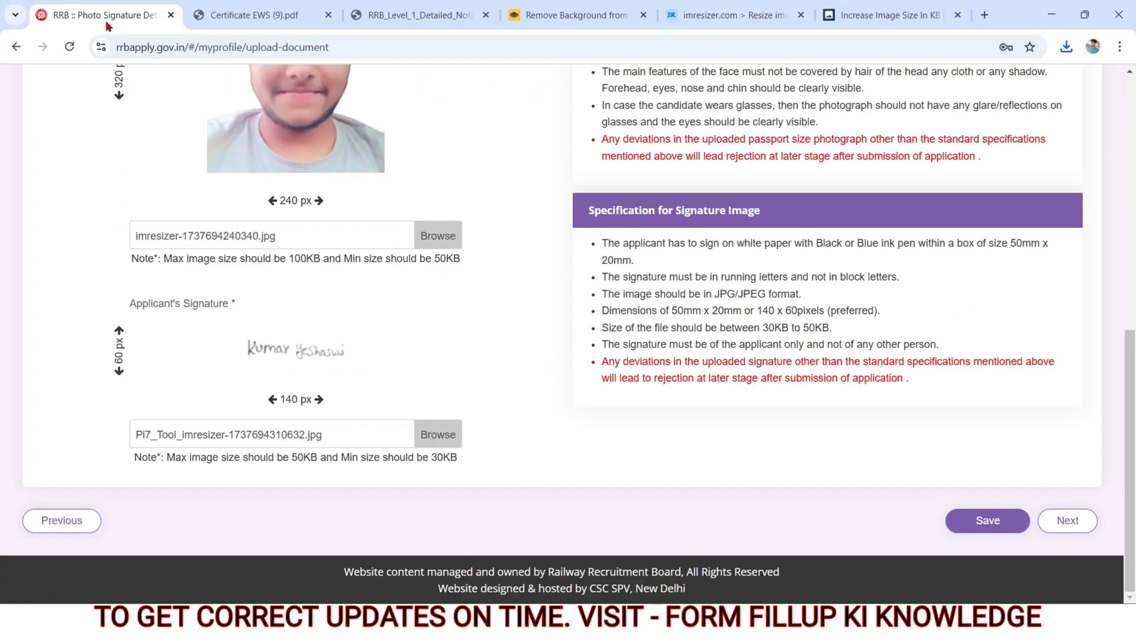
pyautogui.click(155, 438)
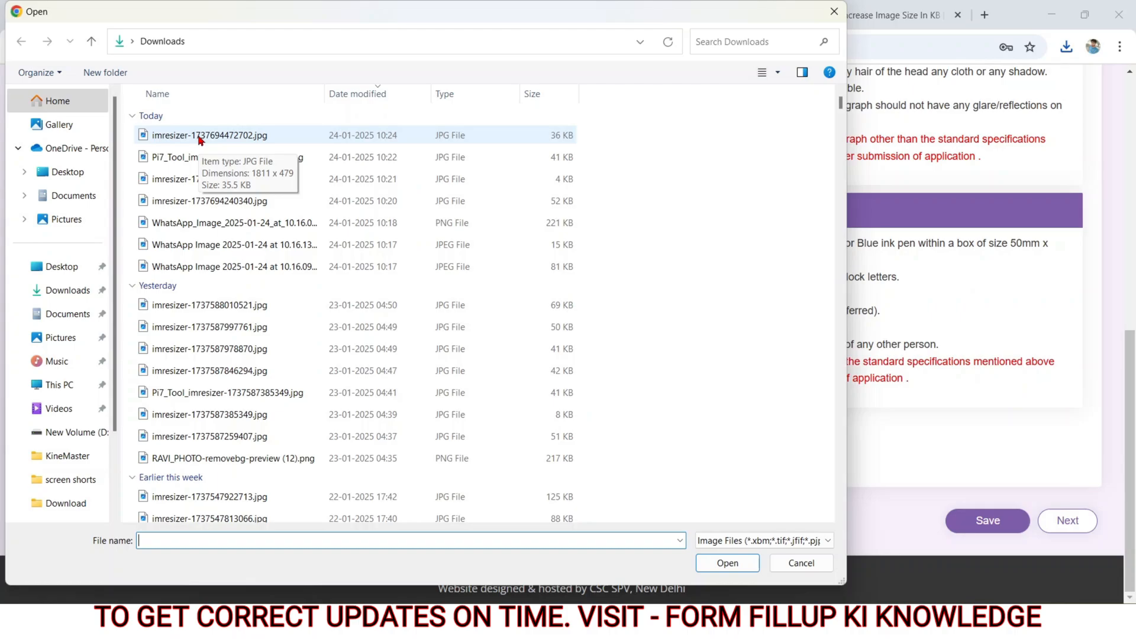
pyautogui.doubleClick(201, 135)
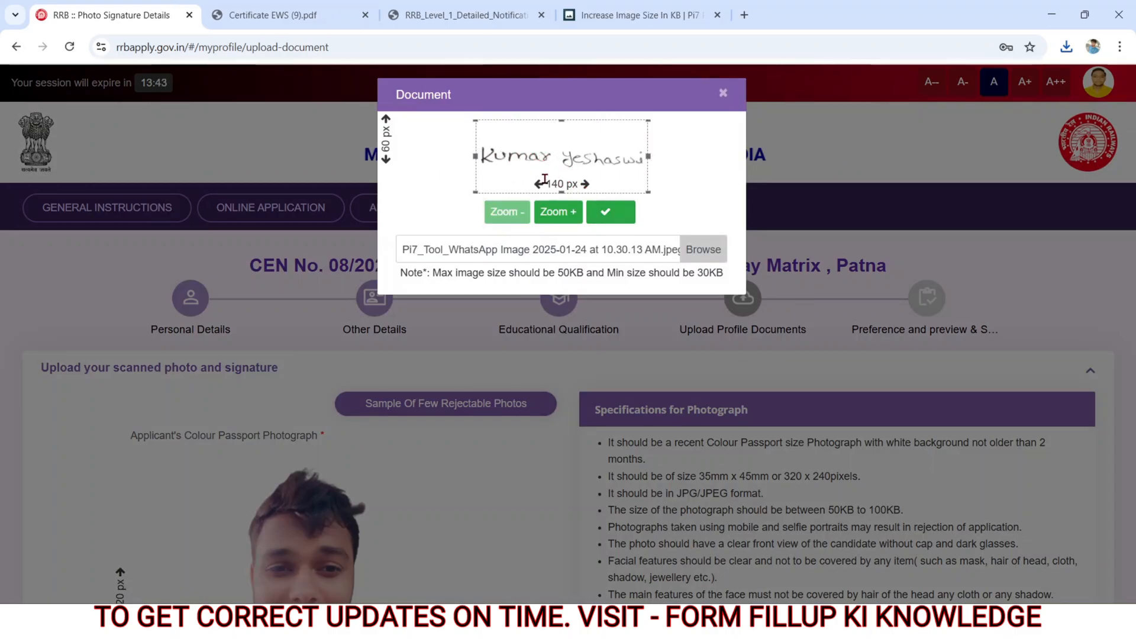
# Step: Accept the crop of Pi7_Tool_WhatsApp Image 2025-01-24 at 10.30.13 AM.jpeg as the signature and continue to the post preference page
pyautogui.click(607, 212)
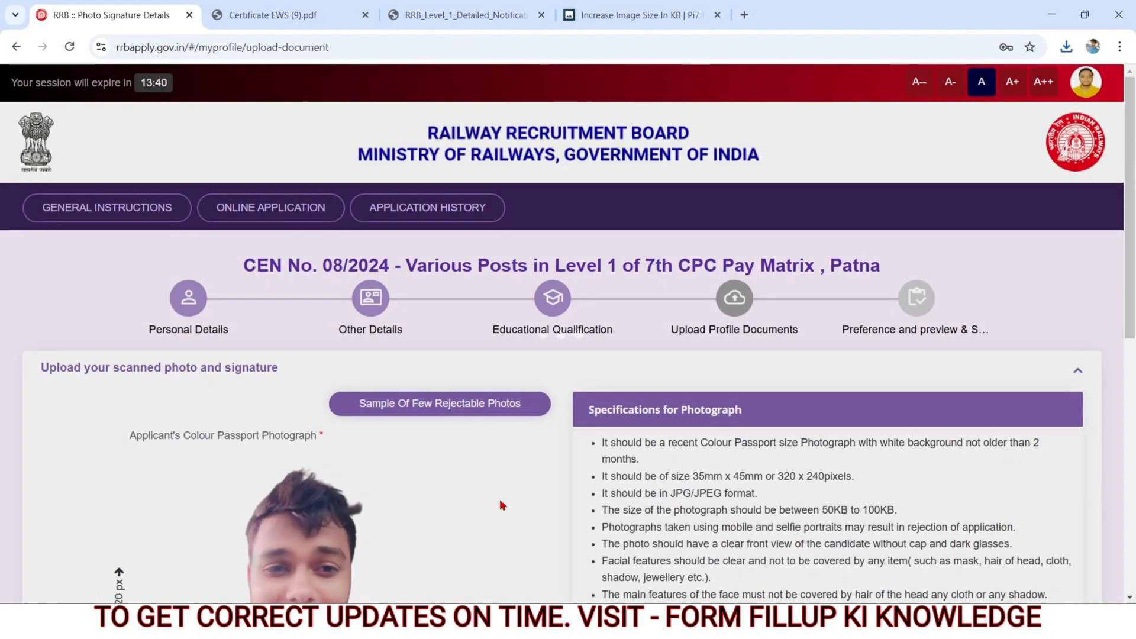
pyautogui.scroll(-9, 501, 505)
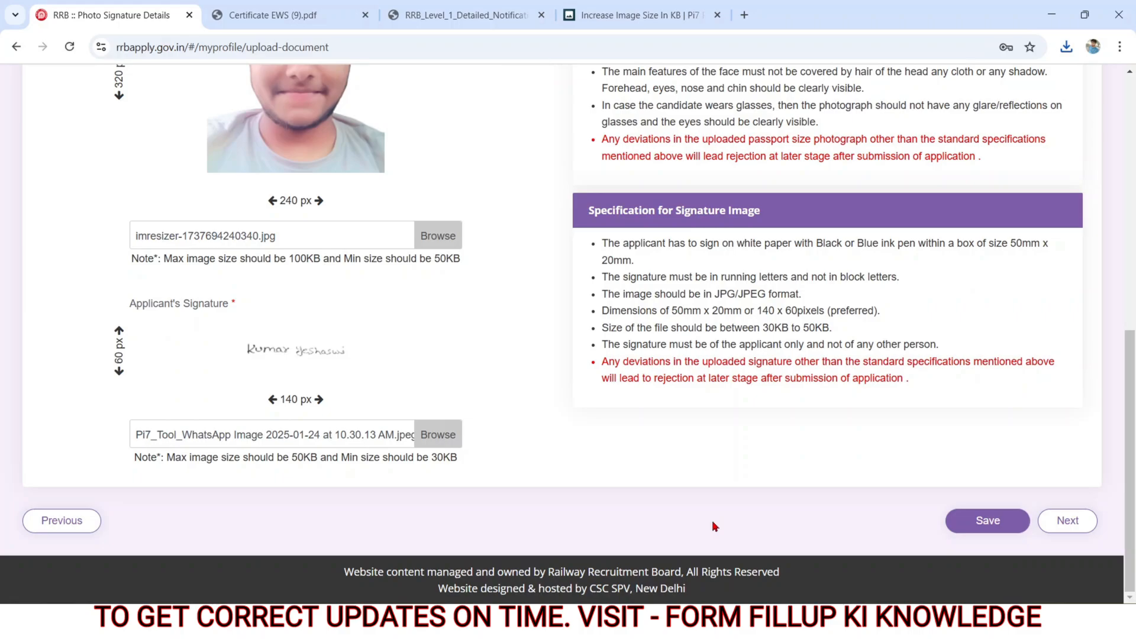
pyautogui.click(1055, 522)
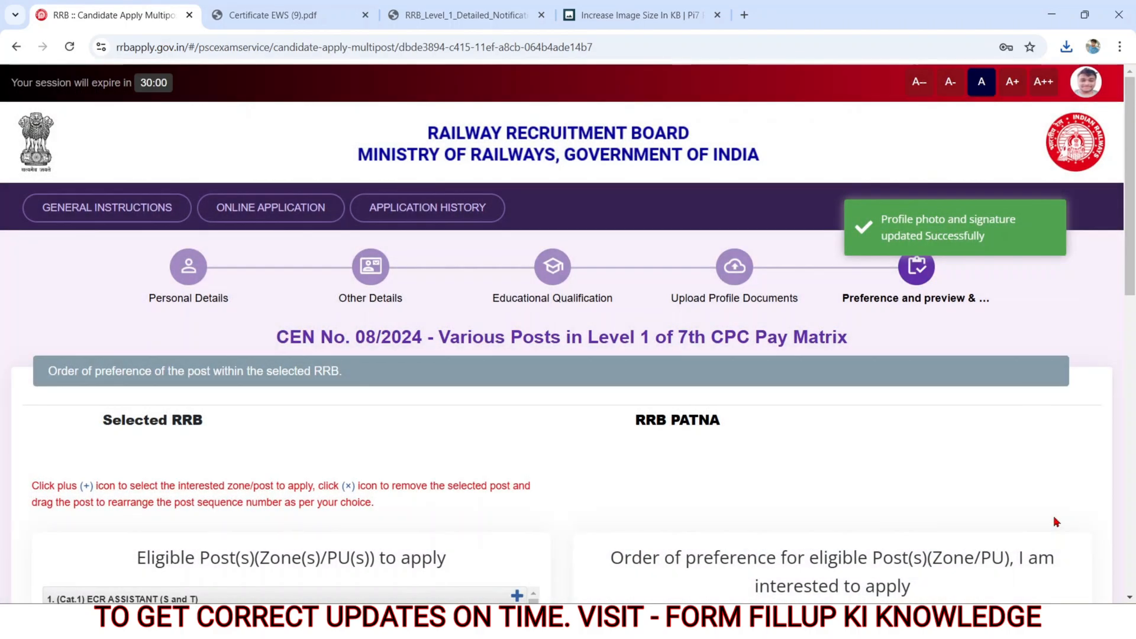
# Step: Add the eligible RRB Patna posts to the order of preference in listed order, from Cat.1 ECR ASSISTANT (S and T) through Cat.13 ECR POINTSMAN B
pyautogui.scroll(-4, 793, 475)
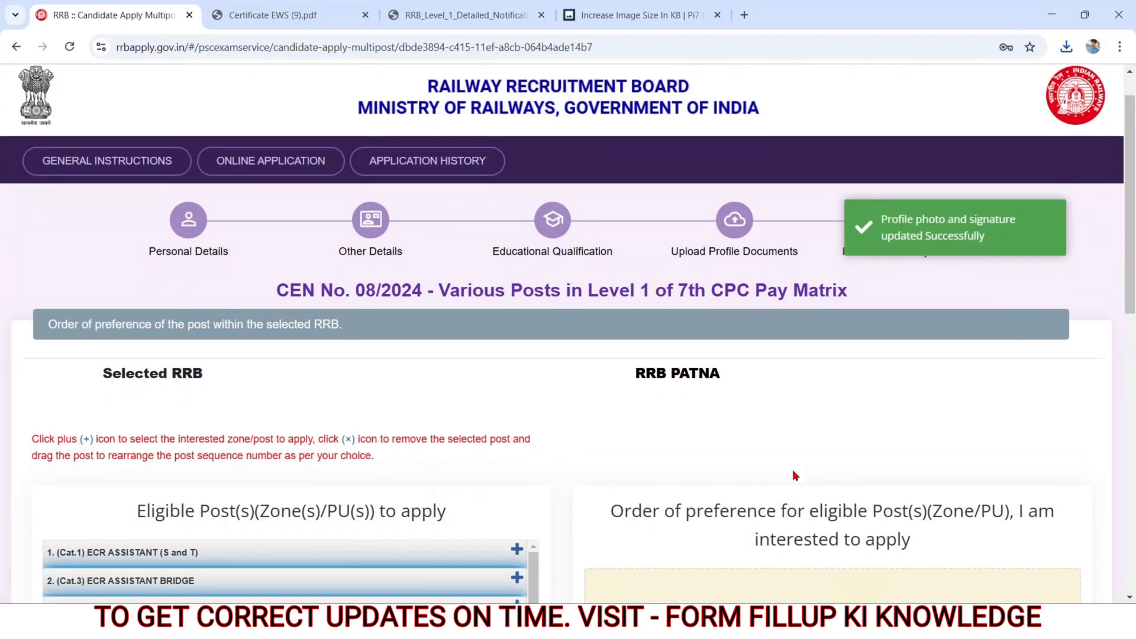
pyautogui.moveTo(626, 207); pyautogui.dragTo(744, 201)
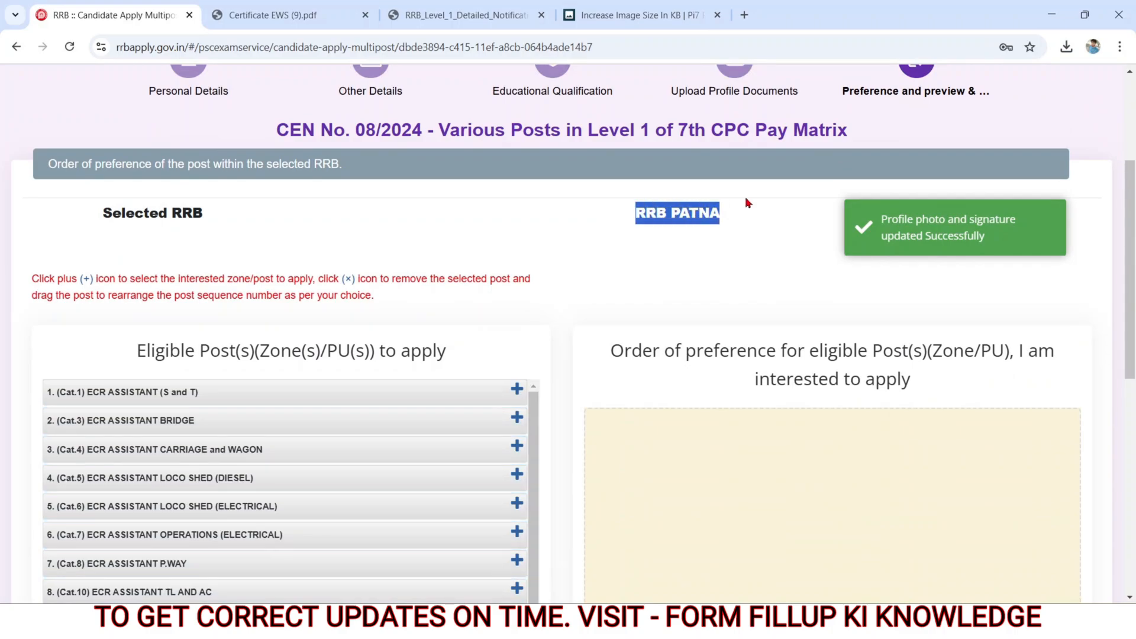
pyautogui.click(647, 294)
pyautogui.scroll(-5, 646, 294)
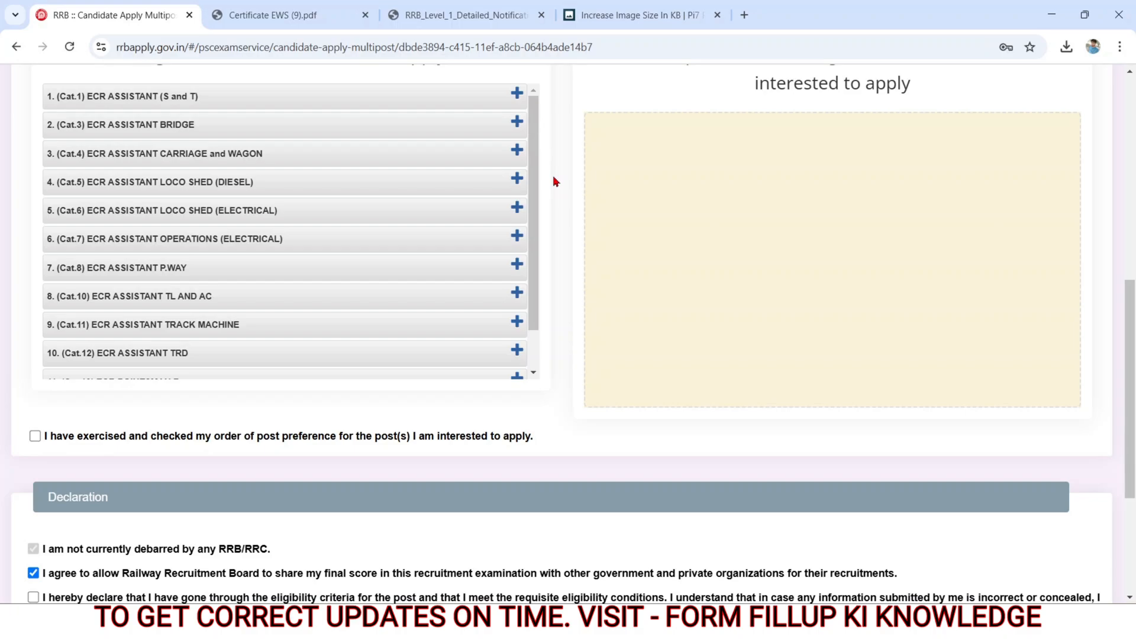
pyautogui.scroll(1, 555, 180)
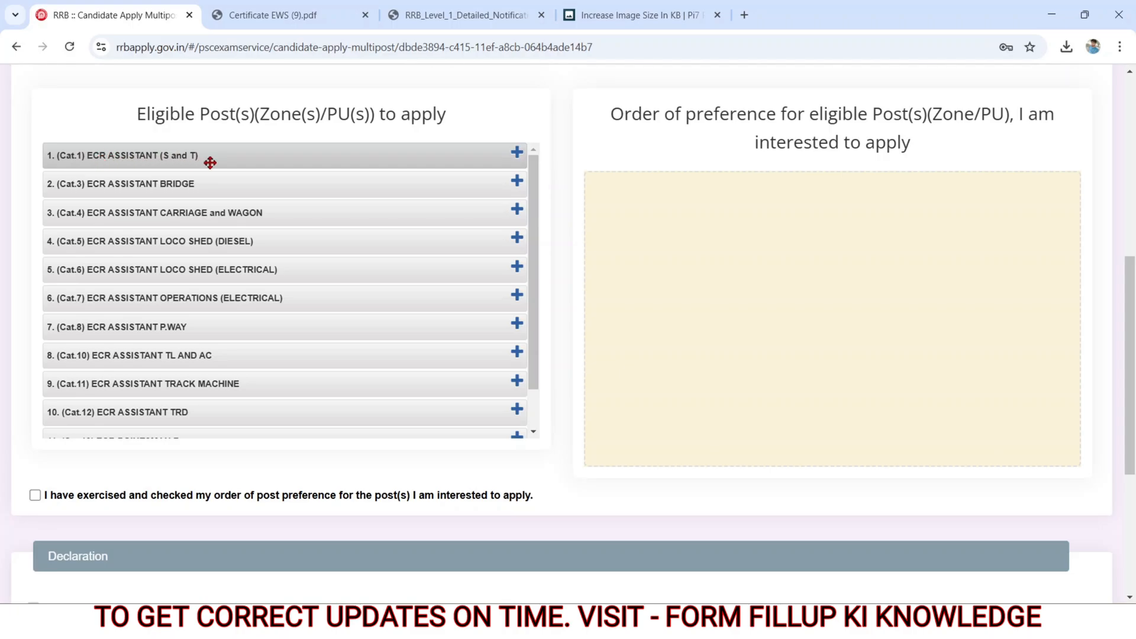
pyautogui.click(517, 154)
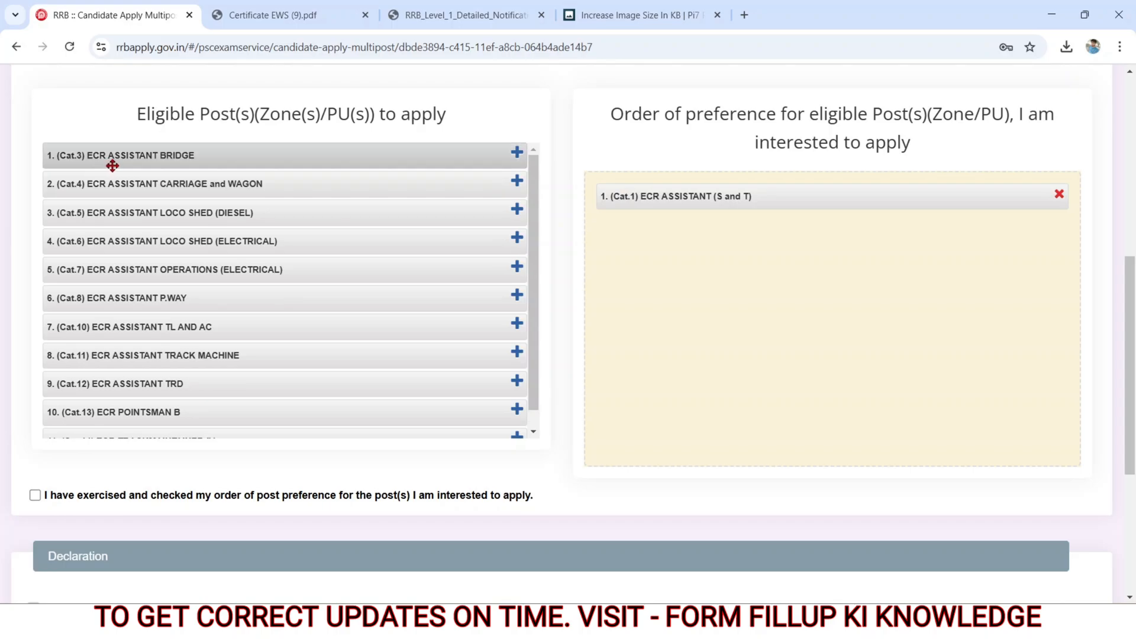
pyautogui.click(517, 154)
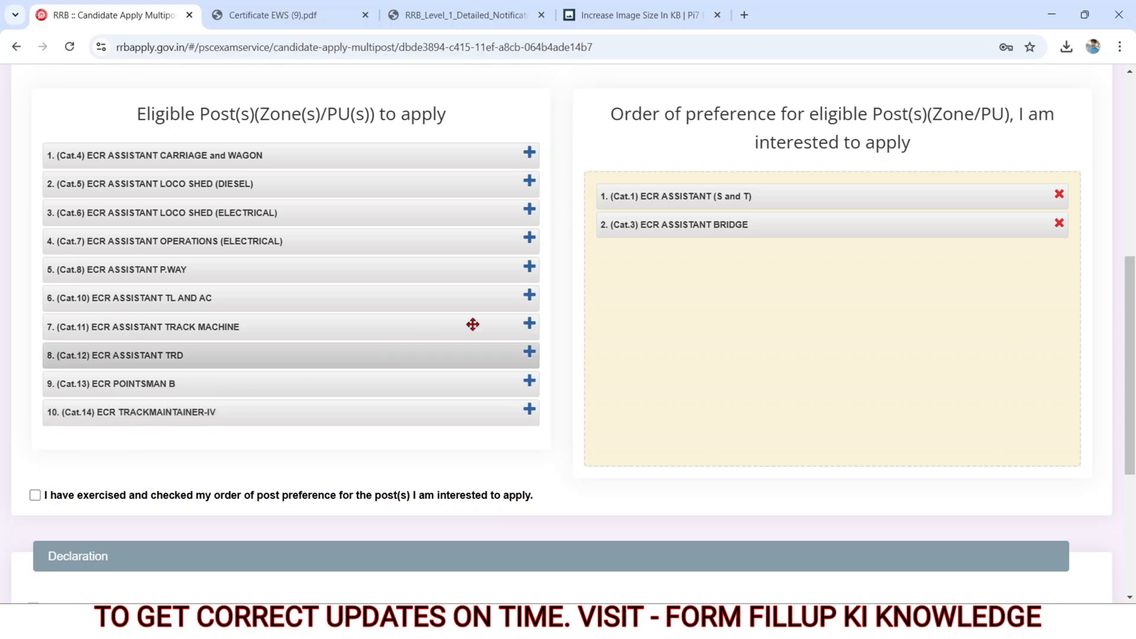
pyautogui.click(529, 153)
pyautogui.click(529, 153)
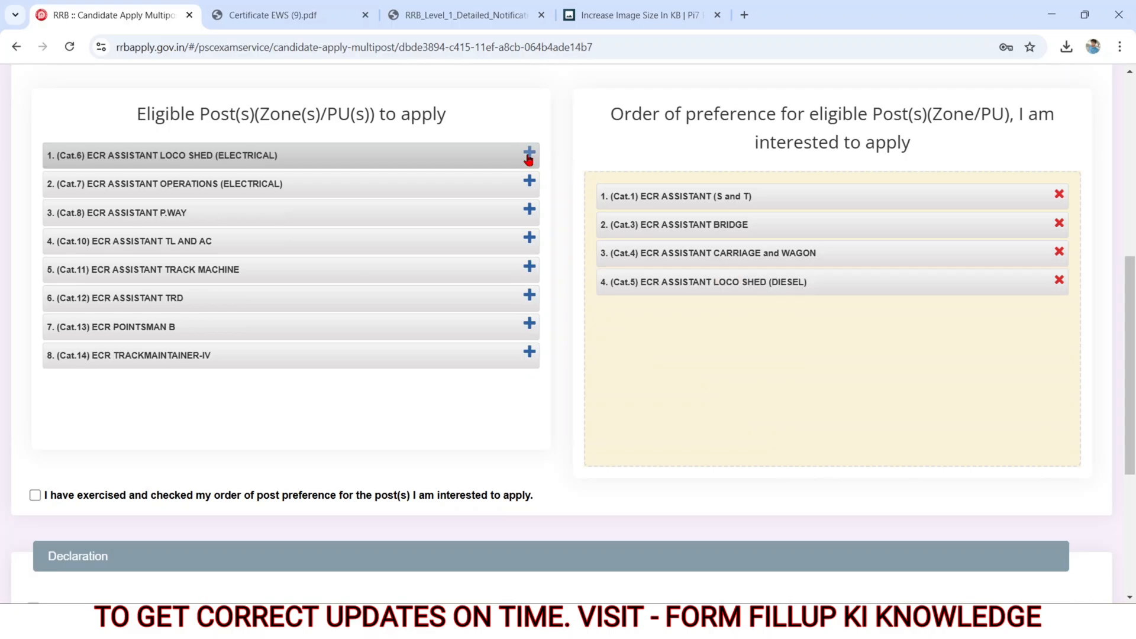
pyautogui.click(529, 153)
pyautogui.click(529, 153)
pyautogui.click(529, 154)
pyautogui.click(529, 154)
pyautogui.click(529, 154)
pyautogui.click(529, 154)
pyautogui.click(529, 154)
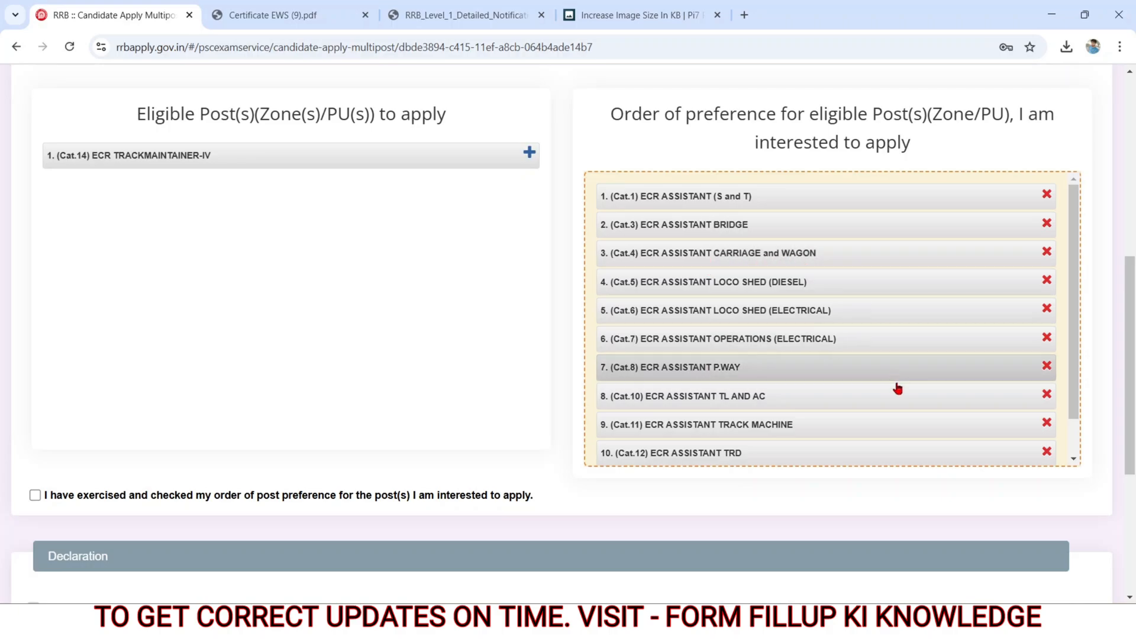
# Step: Confirm that the order of post preference has been exercised and checked, keeping the score-sharing and eligibility declarations agreed
pyautogui.scroll(-2, 1046, 345)
pyautogui.click(494, 438)
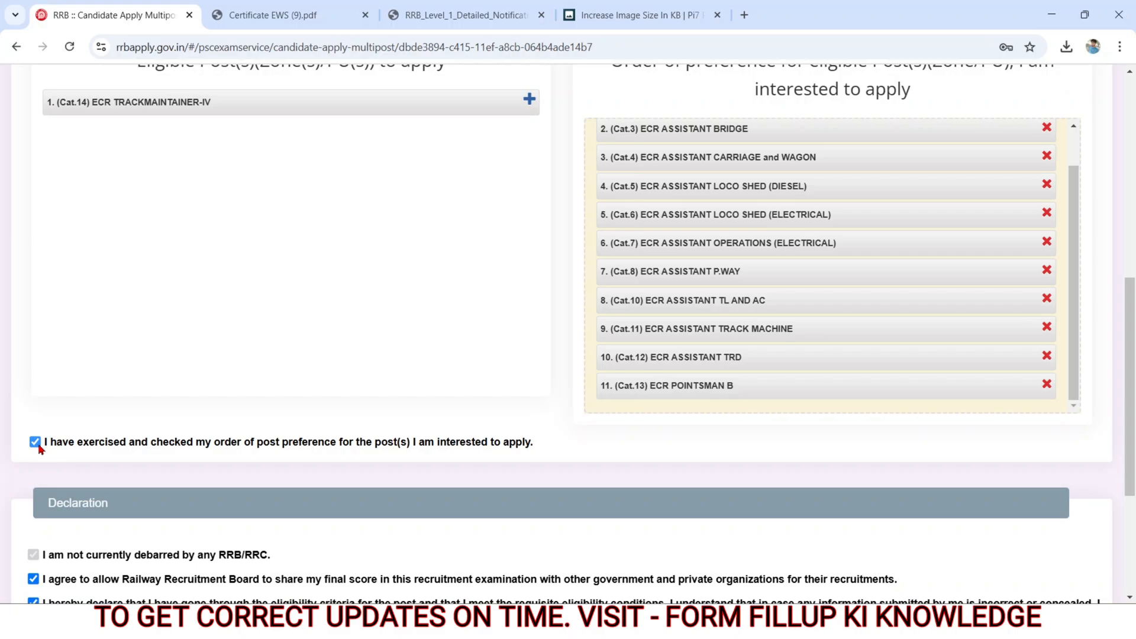
pyautogui.scroll(-4, 145, 466)
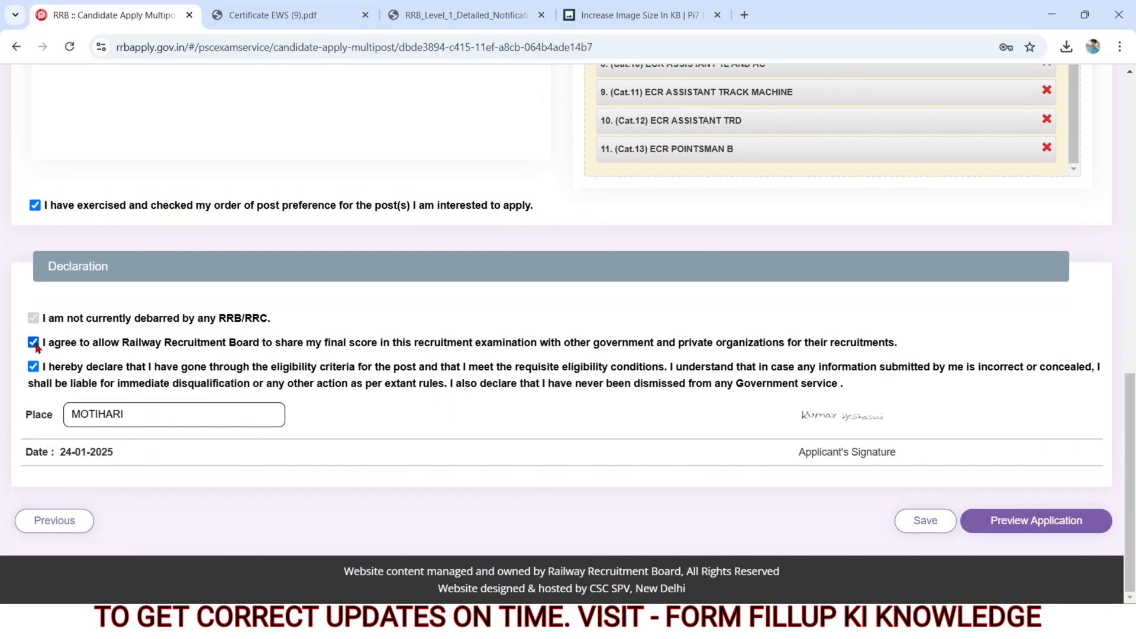
pyautogui.click(33, 343)
pyautogui.moveTo(27, 415); pyautogui.dragTo(74, 416)
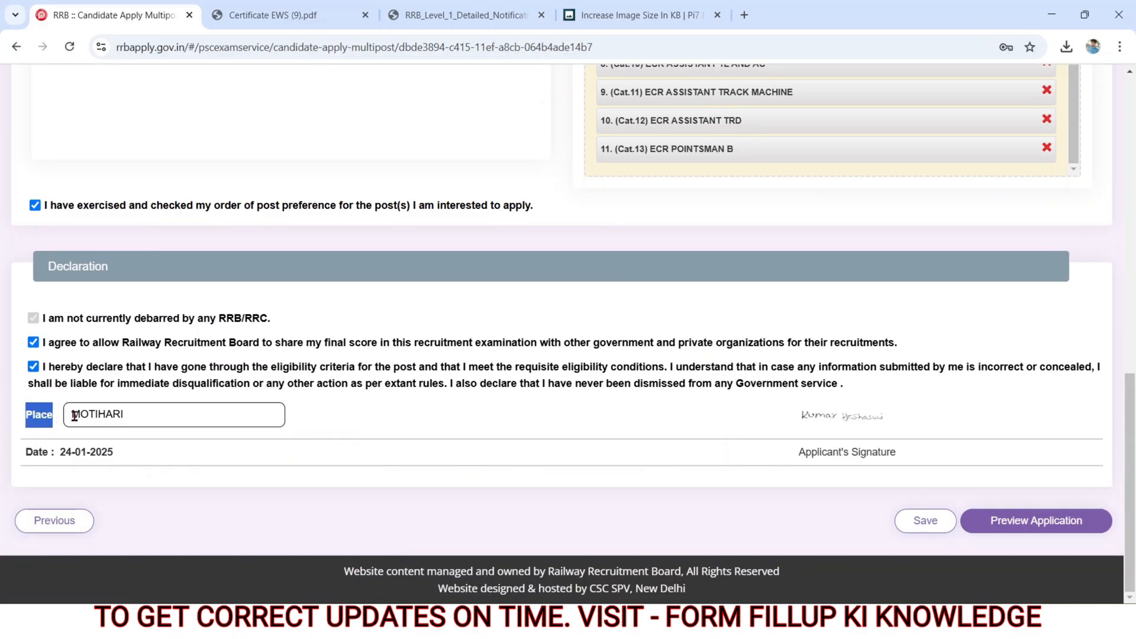
pyautogui.click(505, 428)
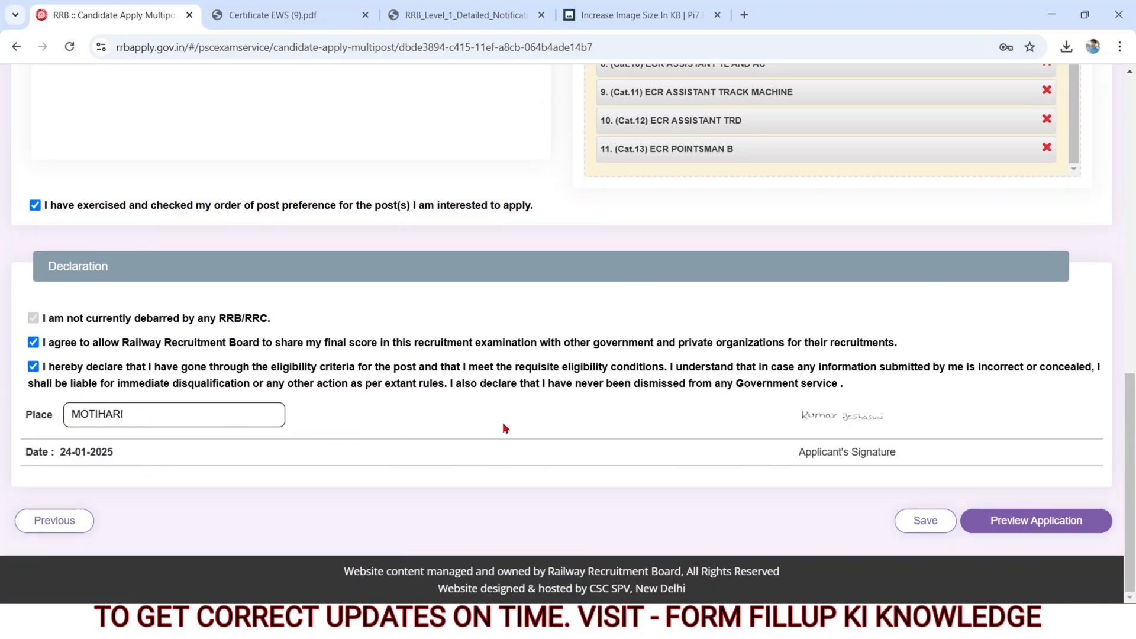
# Step: Preview the application, declining to add the remaining Cat.14 ECR TRACKMAINTAINER-IV post to the preferences
pyautogui.click(997, 521)
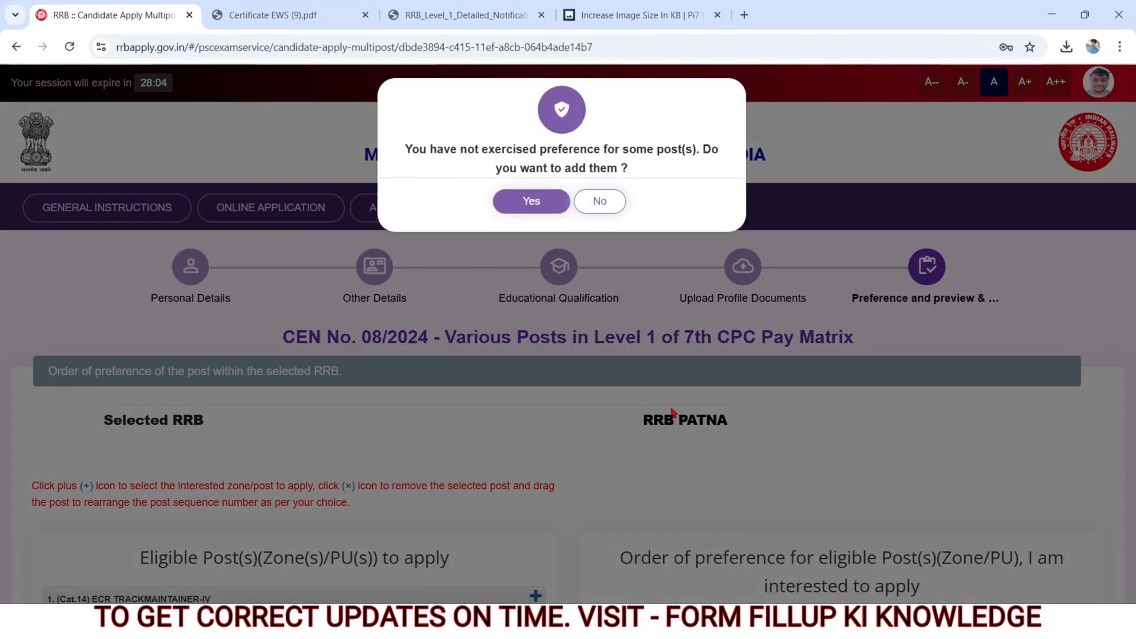
pyautogui.click(522, 214)
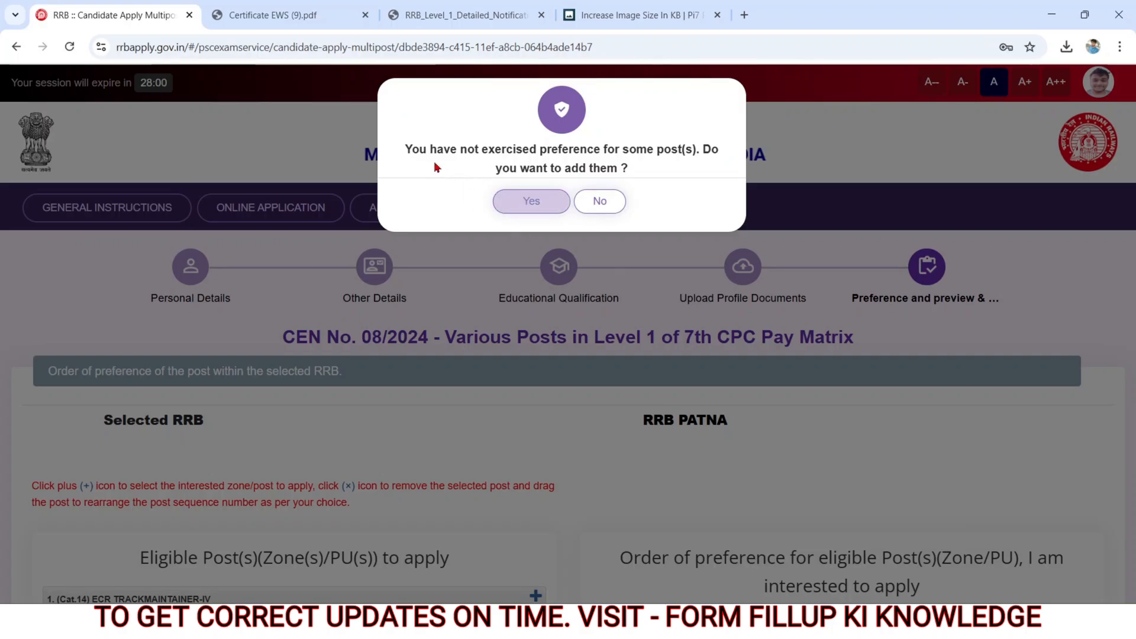
pyautogui.moveTo(405, 153); pyautogui.dragTo(639, 170)
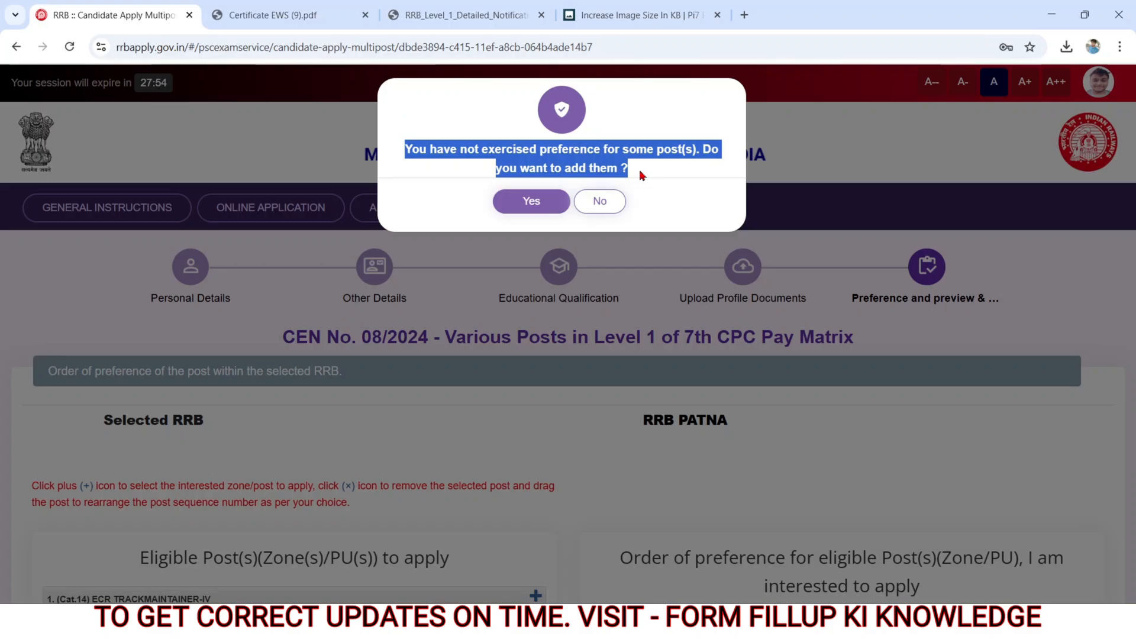
pyautogui.click(607, 202)
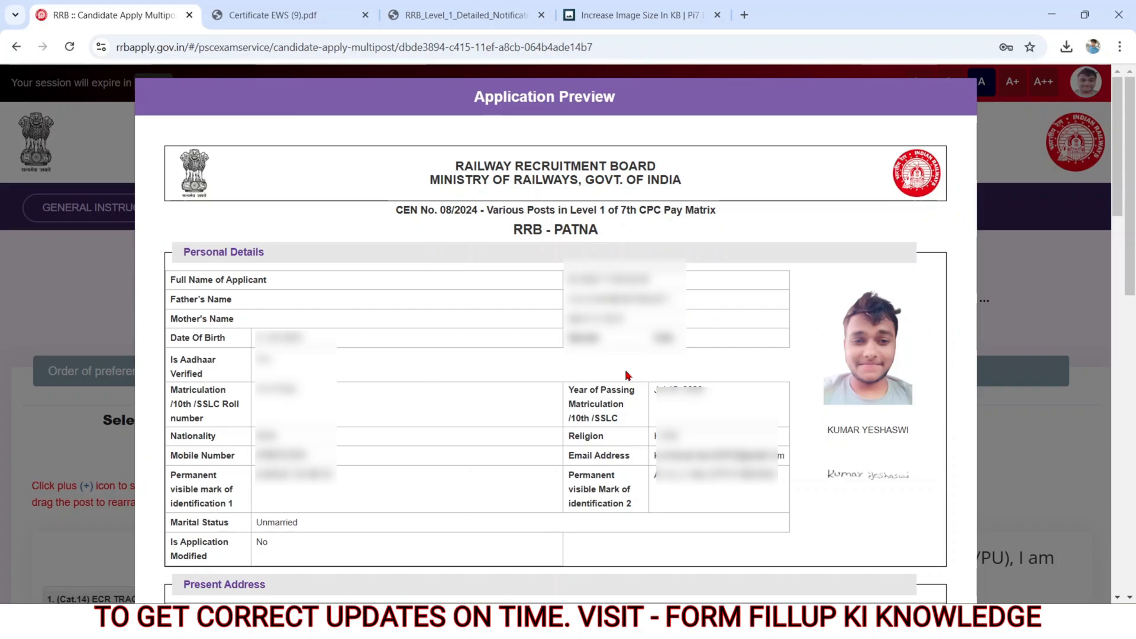
# Step: Declare the previewed details re-checked and correct, and submit the application, accepting the no-corrections notice
pyautogui.scroll(-10, 627, 375)
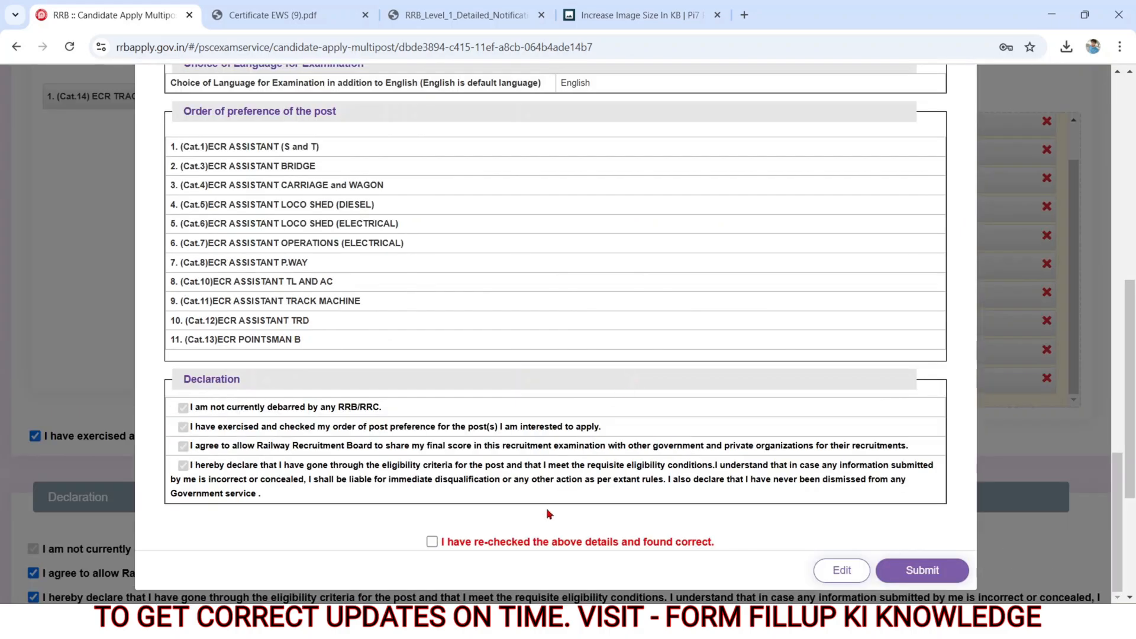
pyautogui.click(432, 542)
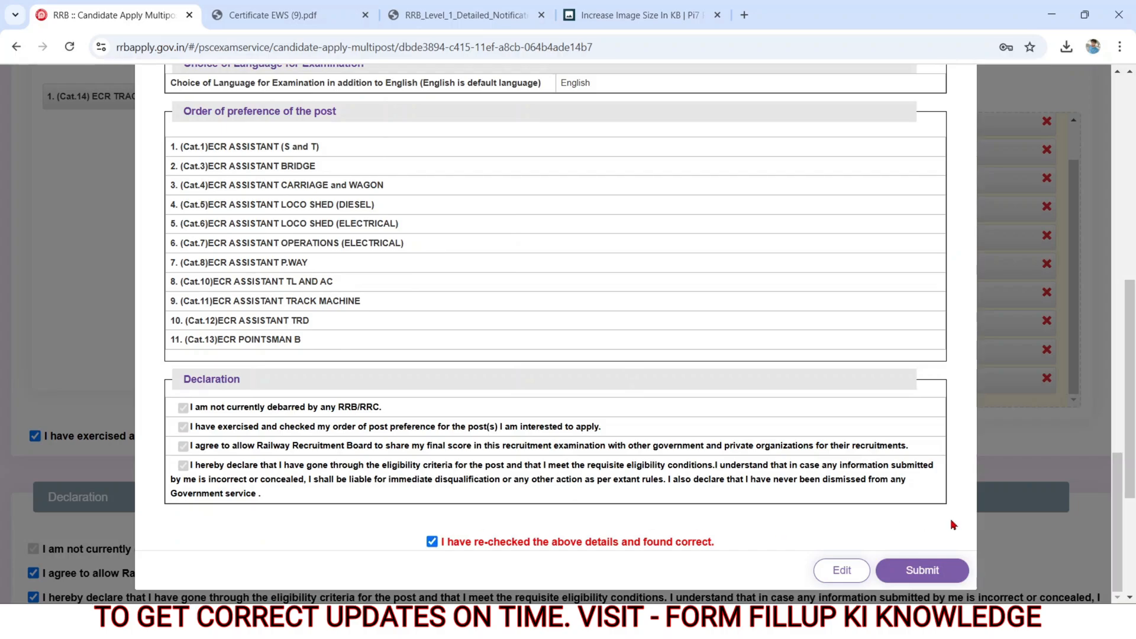
pyautogui.click(905, 572)
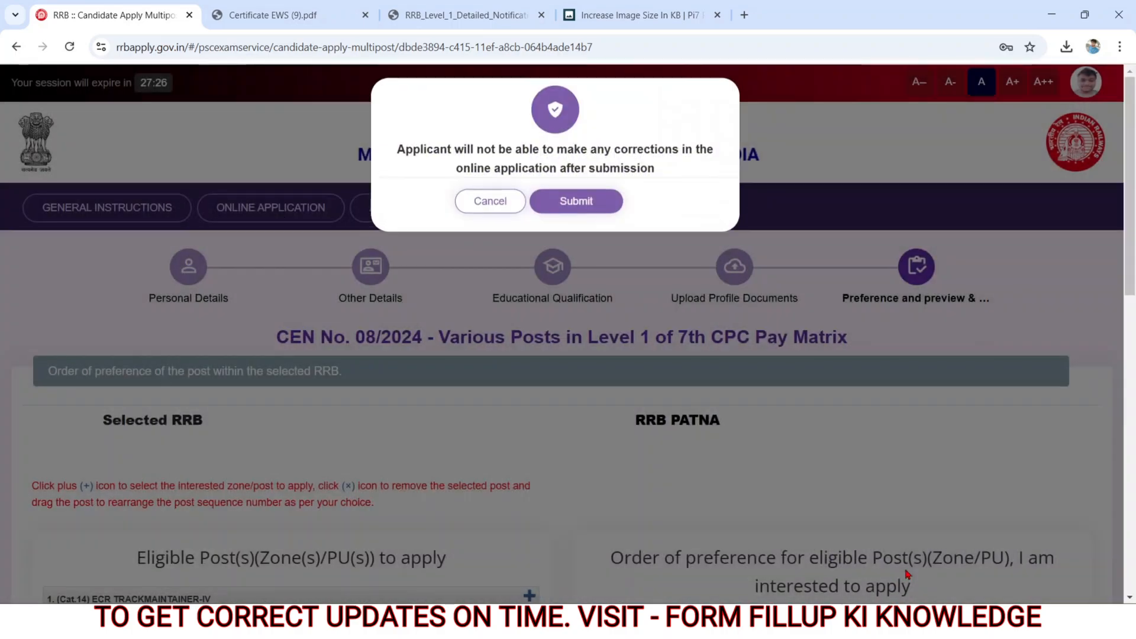
pyautogui.doubleClick(414, 149)
pyautogui.moveTo(468, 152); pyautogui.dragTo(657, 190)
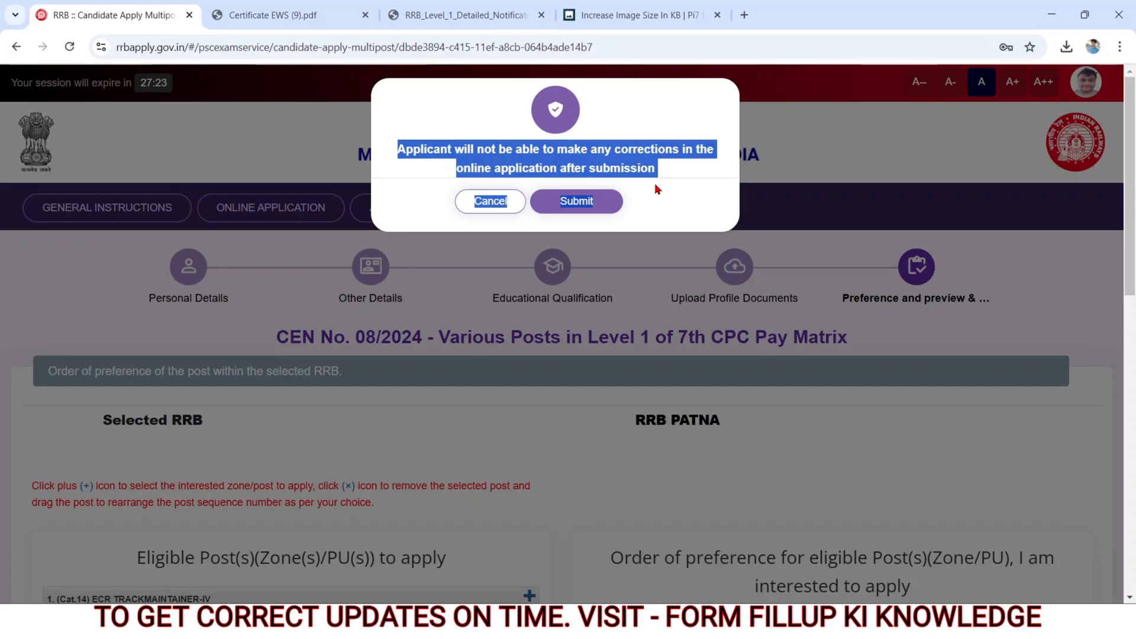
pyautogui.click(592, 202)
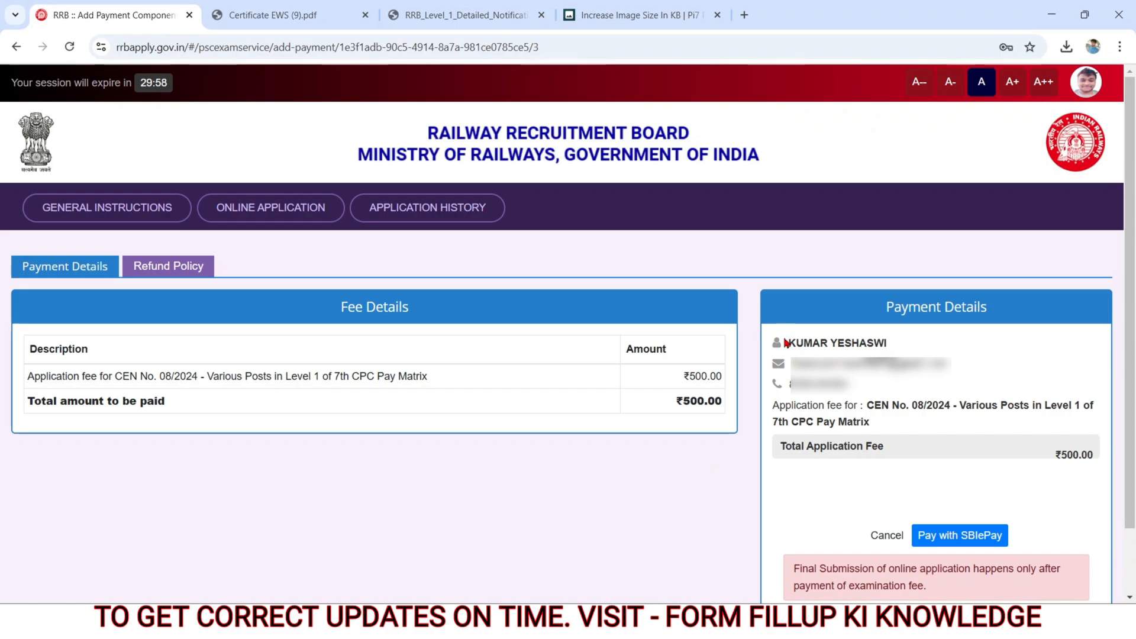
# Step: Proceed to pay the application fee with SBIePay, agreeing to the payment terms and conditions
pyautogui.moveTo(786, 343); pyautogui.dragTo(878, 385)
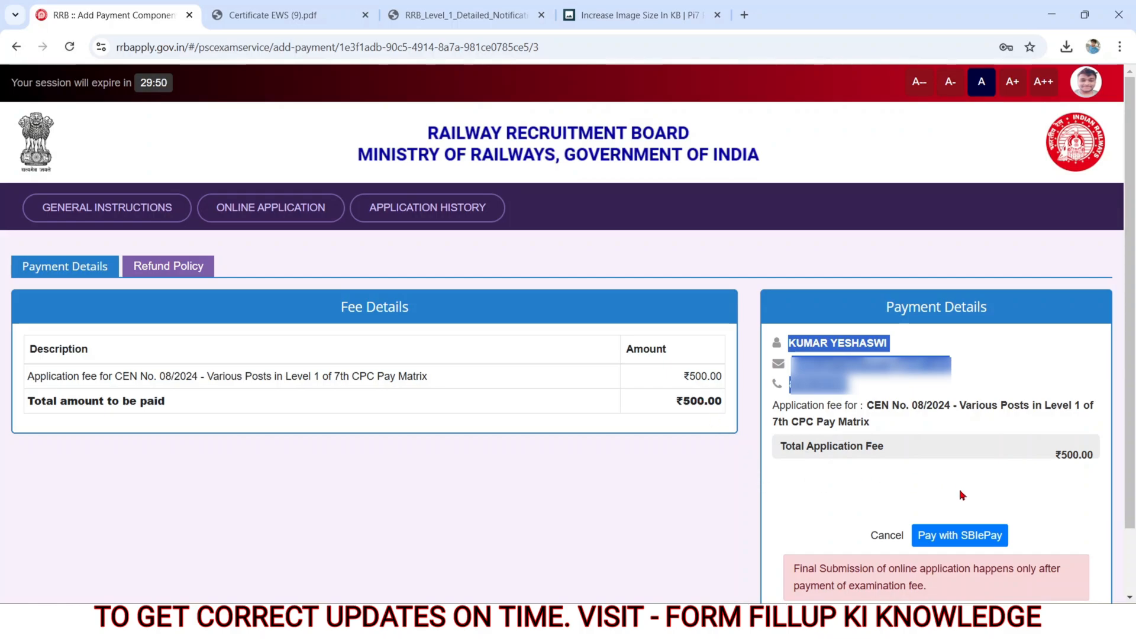
pyautogui.click(943, 539)
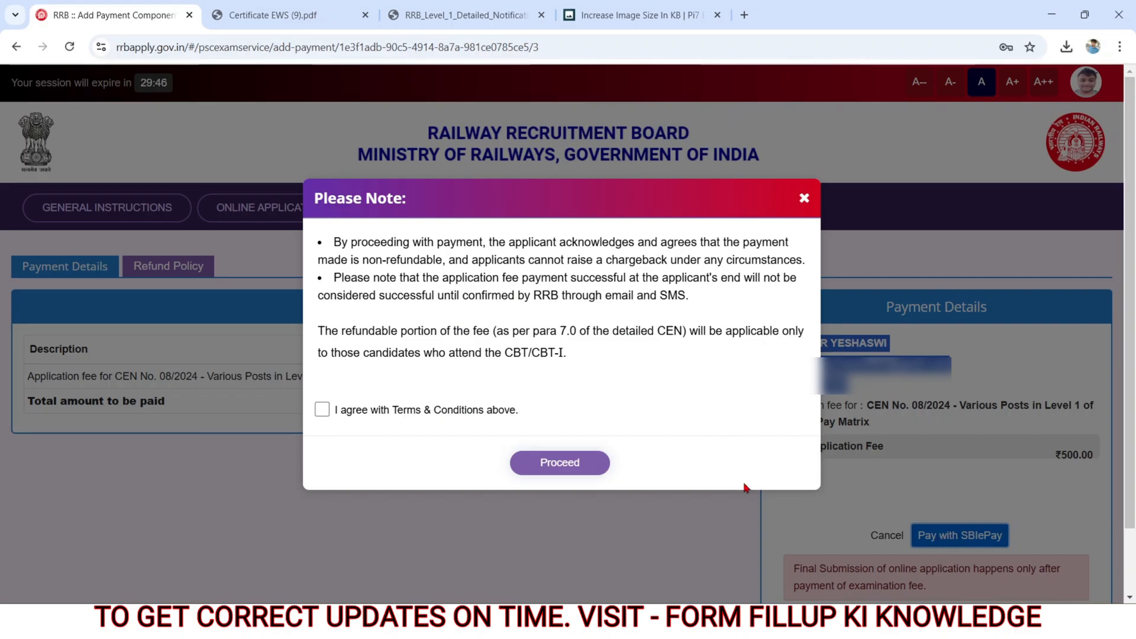
pyautogui.click(322, 409)
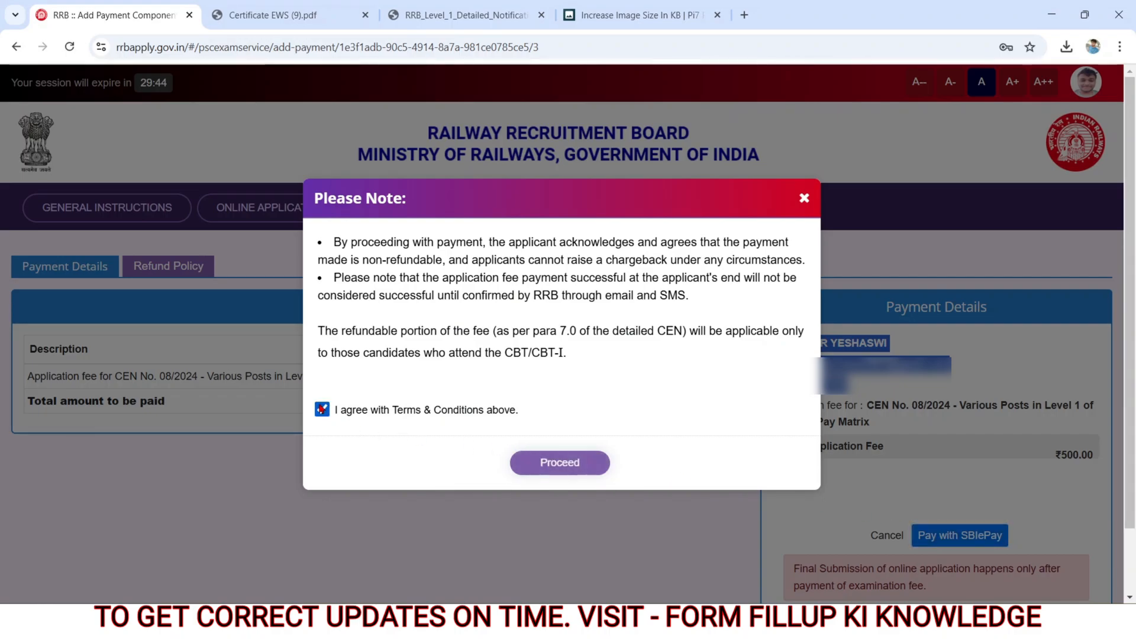
pyautogui.click(526, 463)
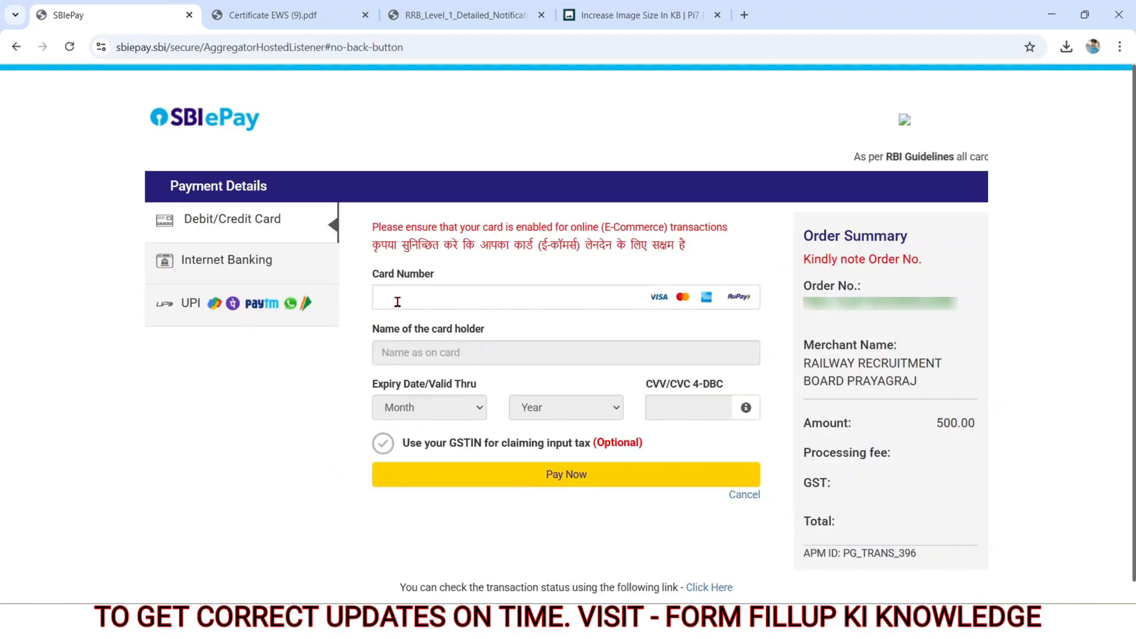
# Step: Choose UPI QR as the payment option and pay the ₹500 application fee
pyautogui.click(262, 304)
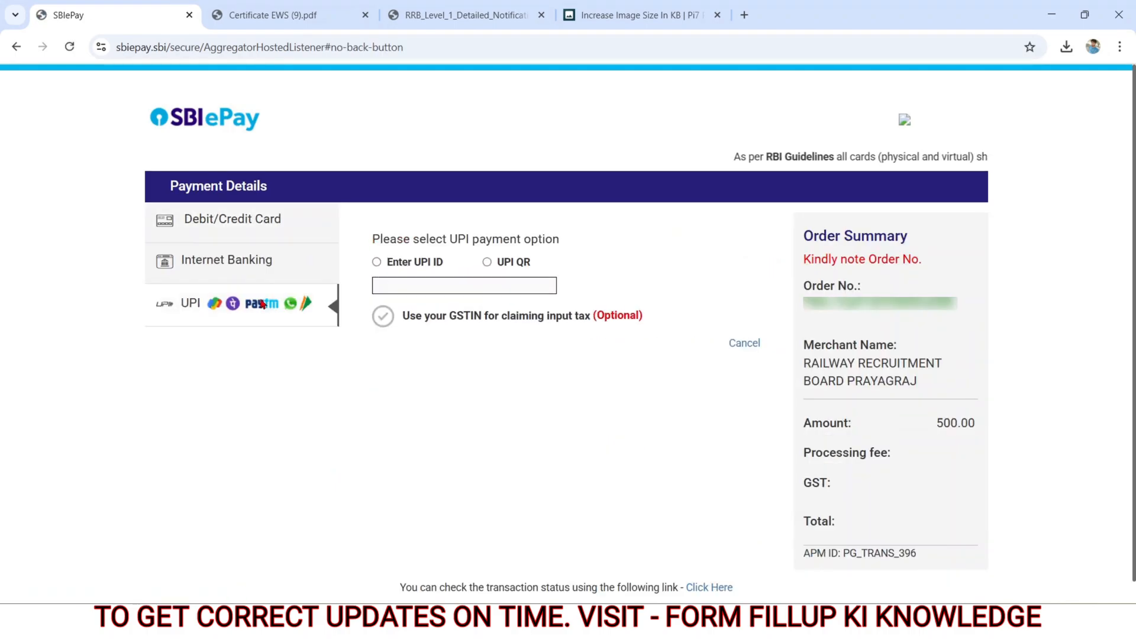
pyautogui.click(487, 263)
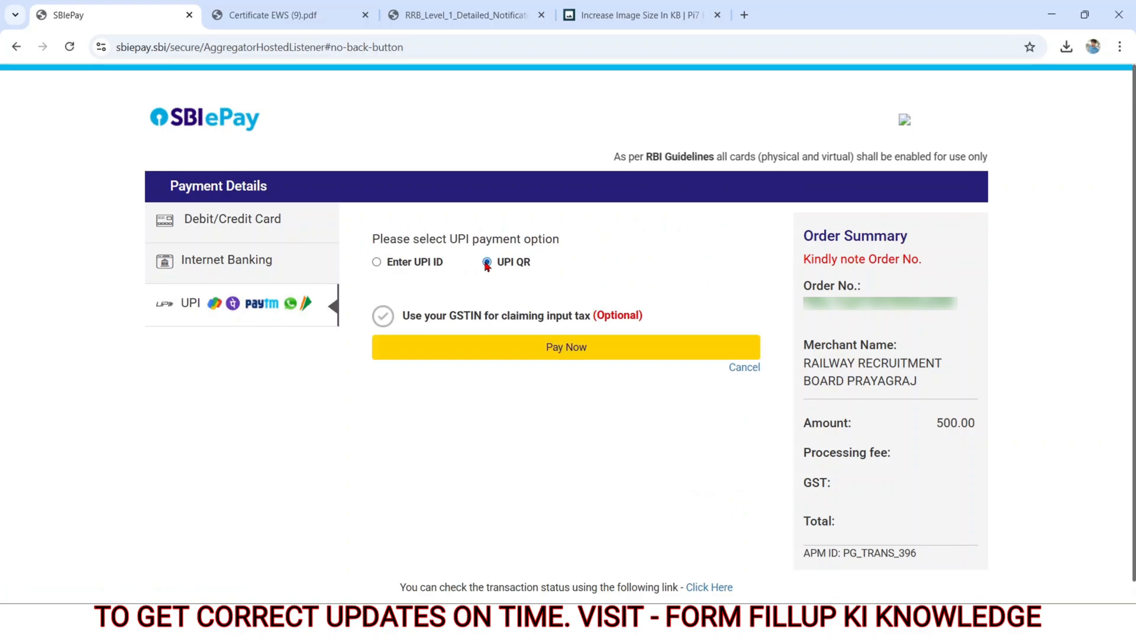
pyautogui.click(478, 348)
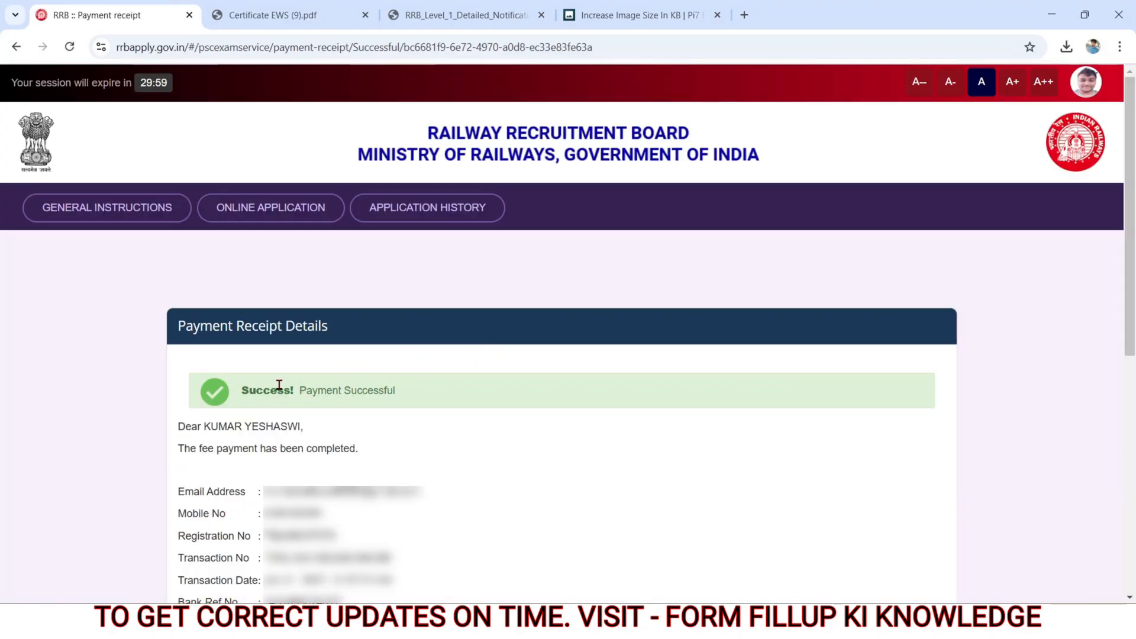
# Step: Save the payment receipt as a PDF in Downloads under its suggested file name
pyautogui.moveTo(279, 385); pyautogui.dragTo(421, 392)
pyautogui.click(549, 492)
pyautogui.scroll(-8, 549, 493)
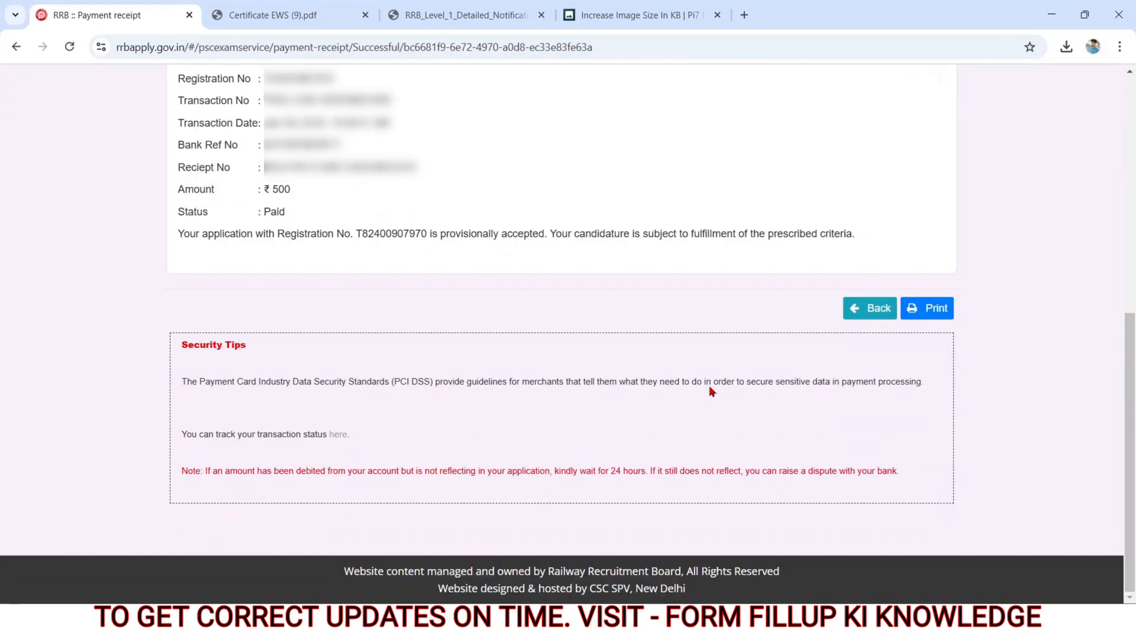
pyautogui.click(918, 312)
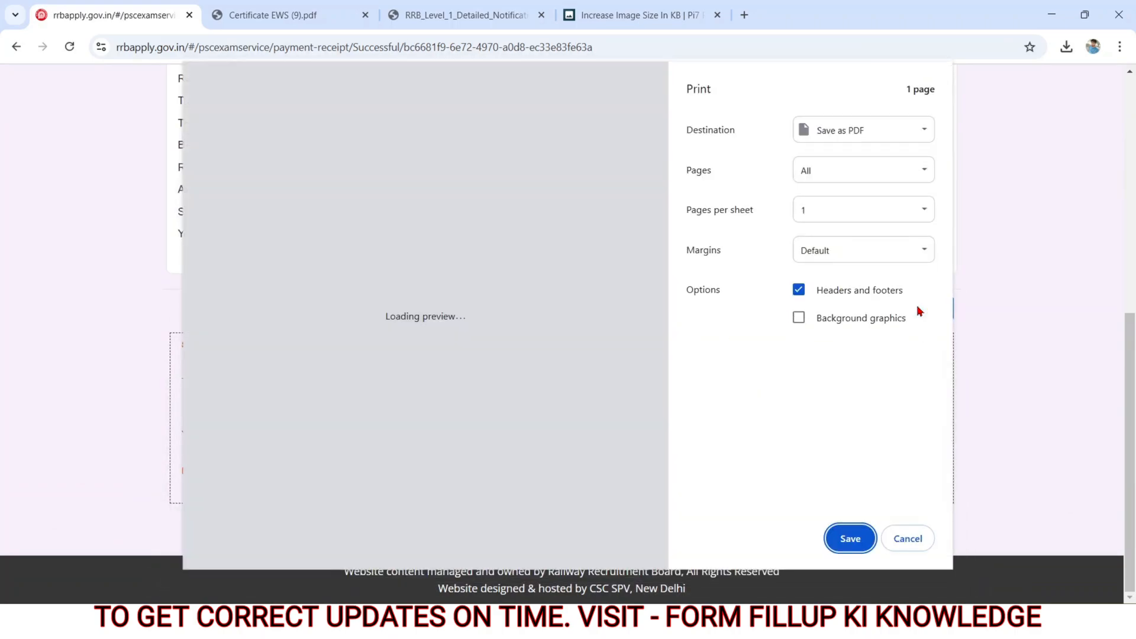
pyautogui.click(850, 539)
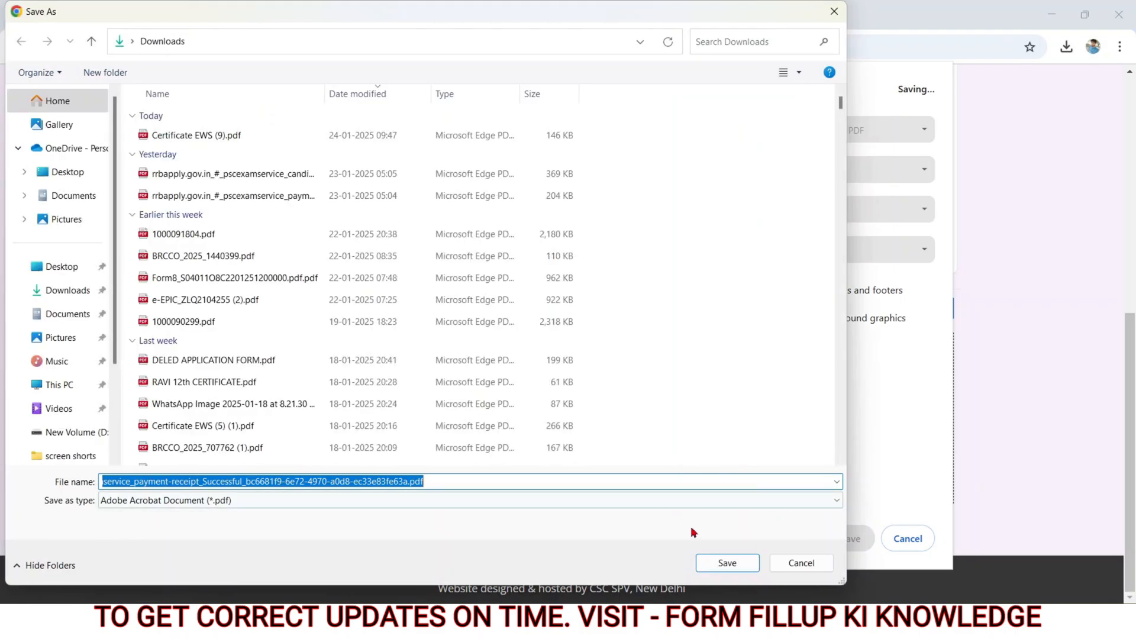
pyautogui.click(713, 564)
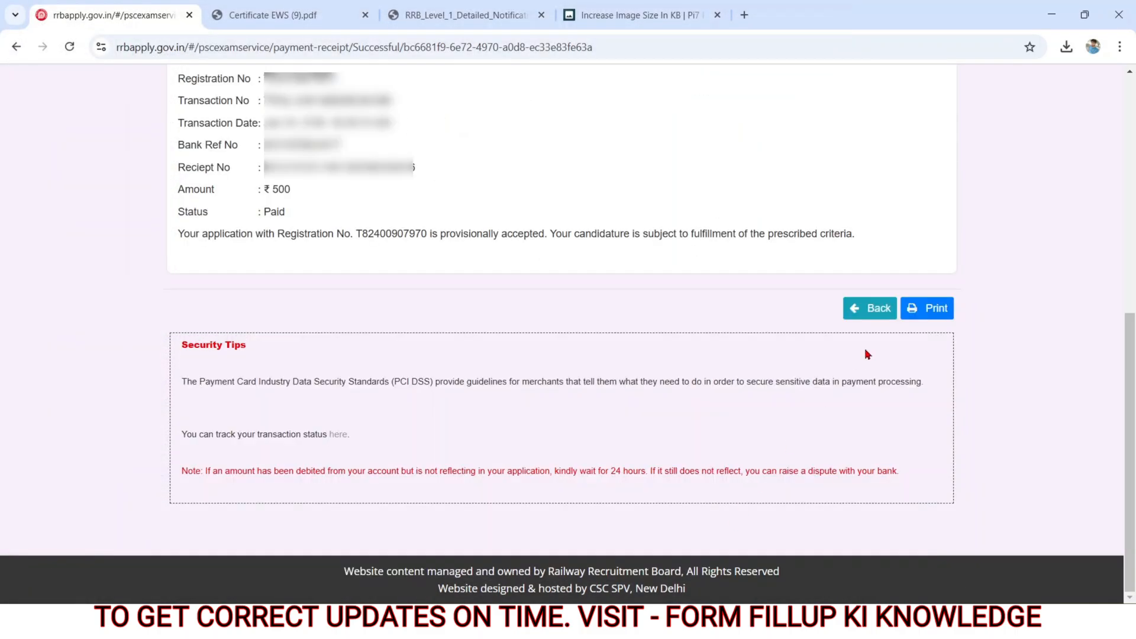
# Step: Return to the application list and download the application for Various Posts in Level 1 of 7th CPC Pay Matrix
pyautogui.click(865, 308)
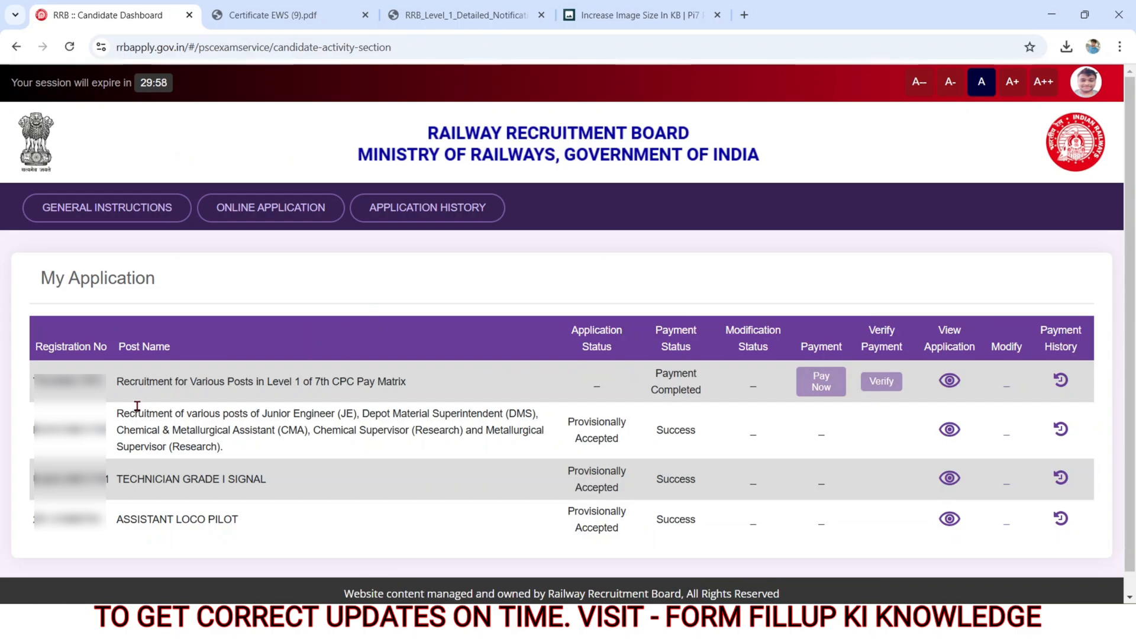
pyautogui.moveTo(33, 383); pyautogui.dragTo(102, 384)
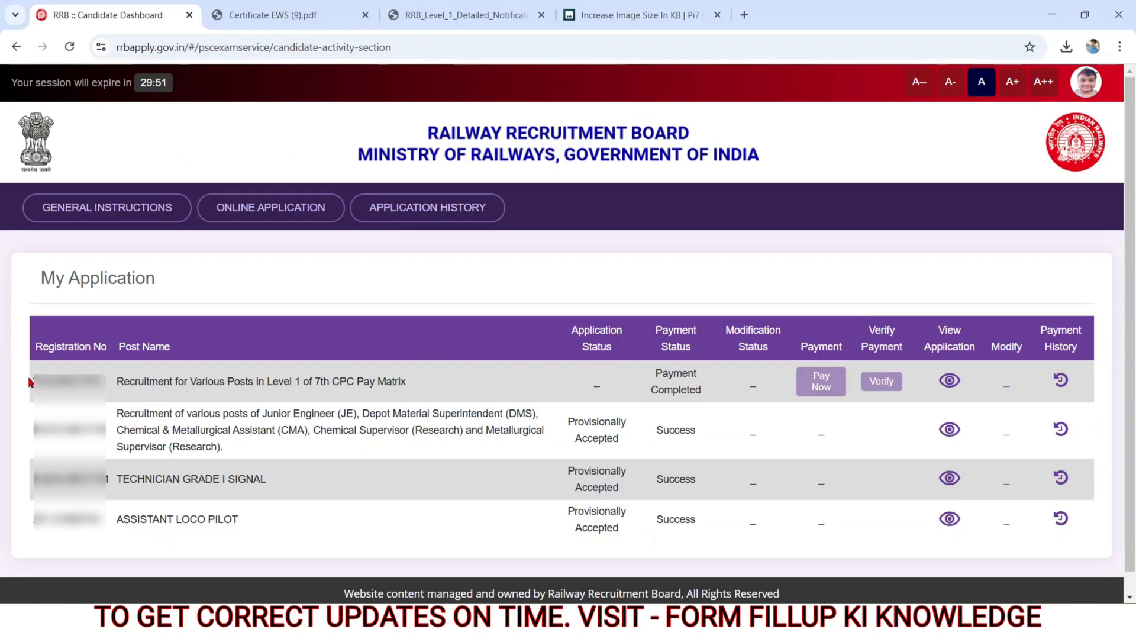
pyautogui.moveTo(30, 382); pyautogui.dragTo(97, 398)
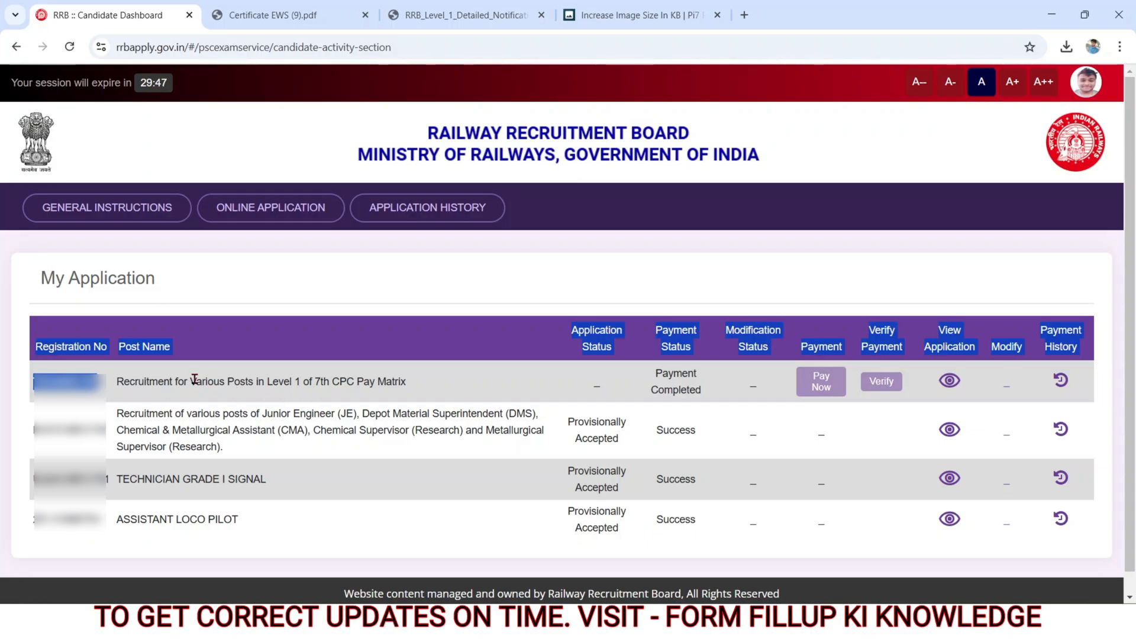
pyautogui.moveTo(154, 384); pyautogui.dragTo(420, 390)
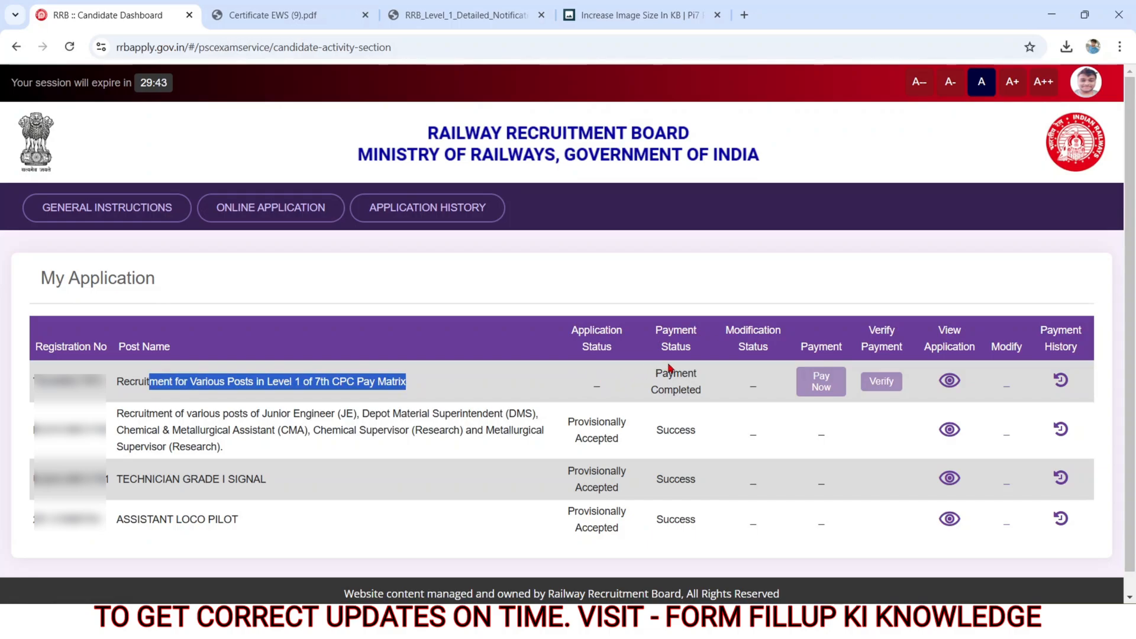
pyautogui.moveTo(655, 373); pyautogui.dragTo(691, 430)
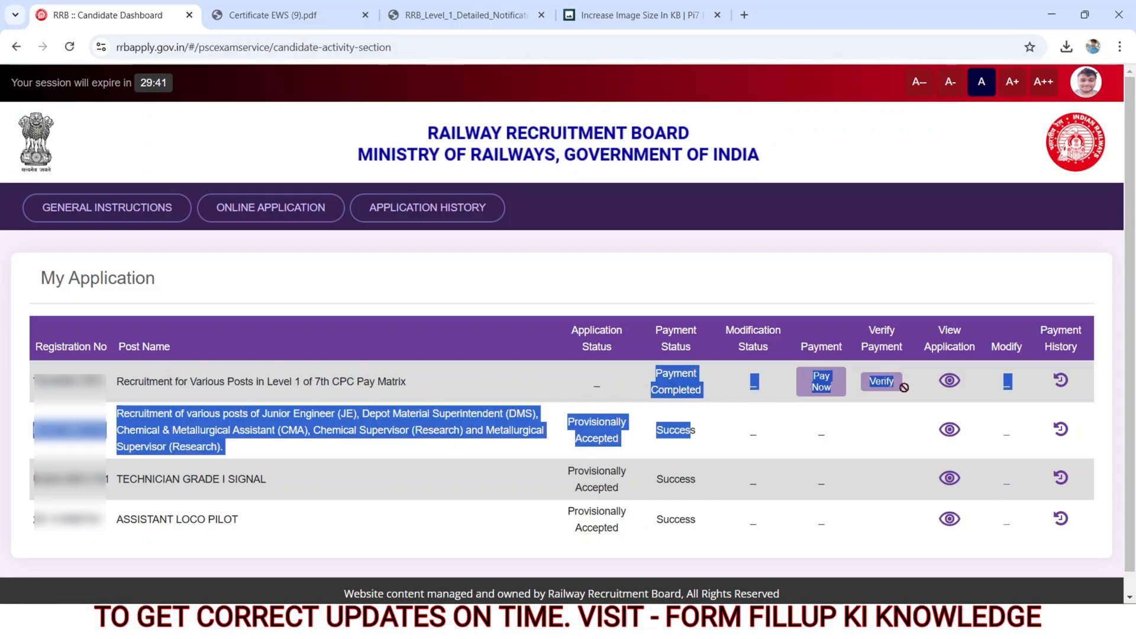
pyautogui.click(945, 384)
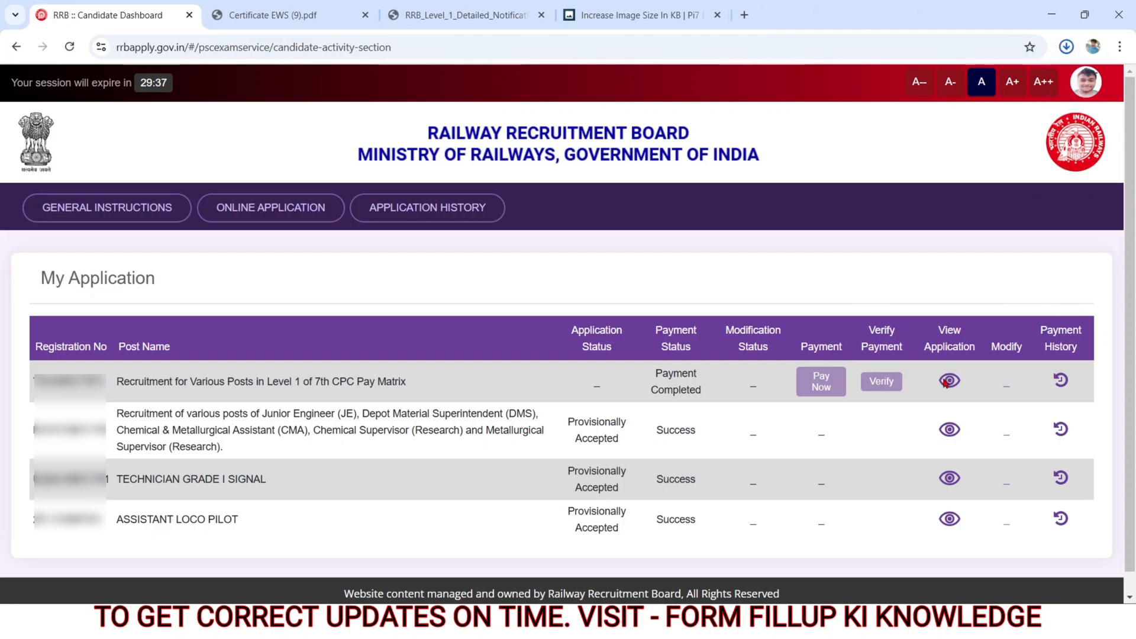
pyautogui.click(711, 302)
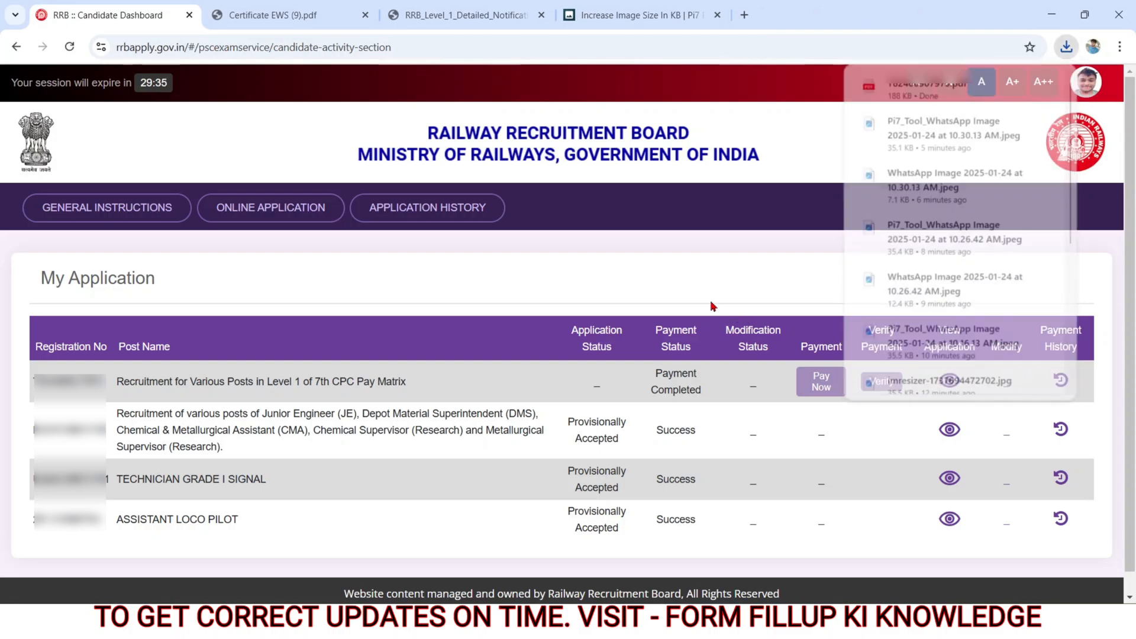